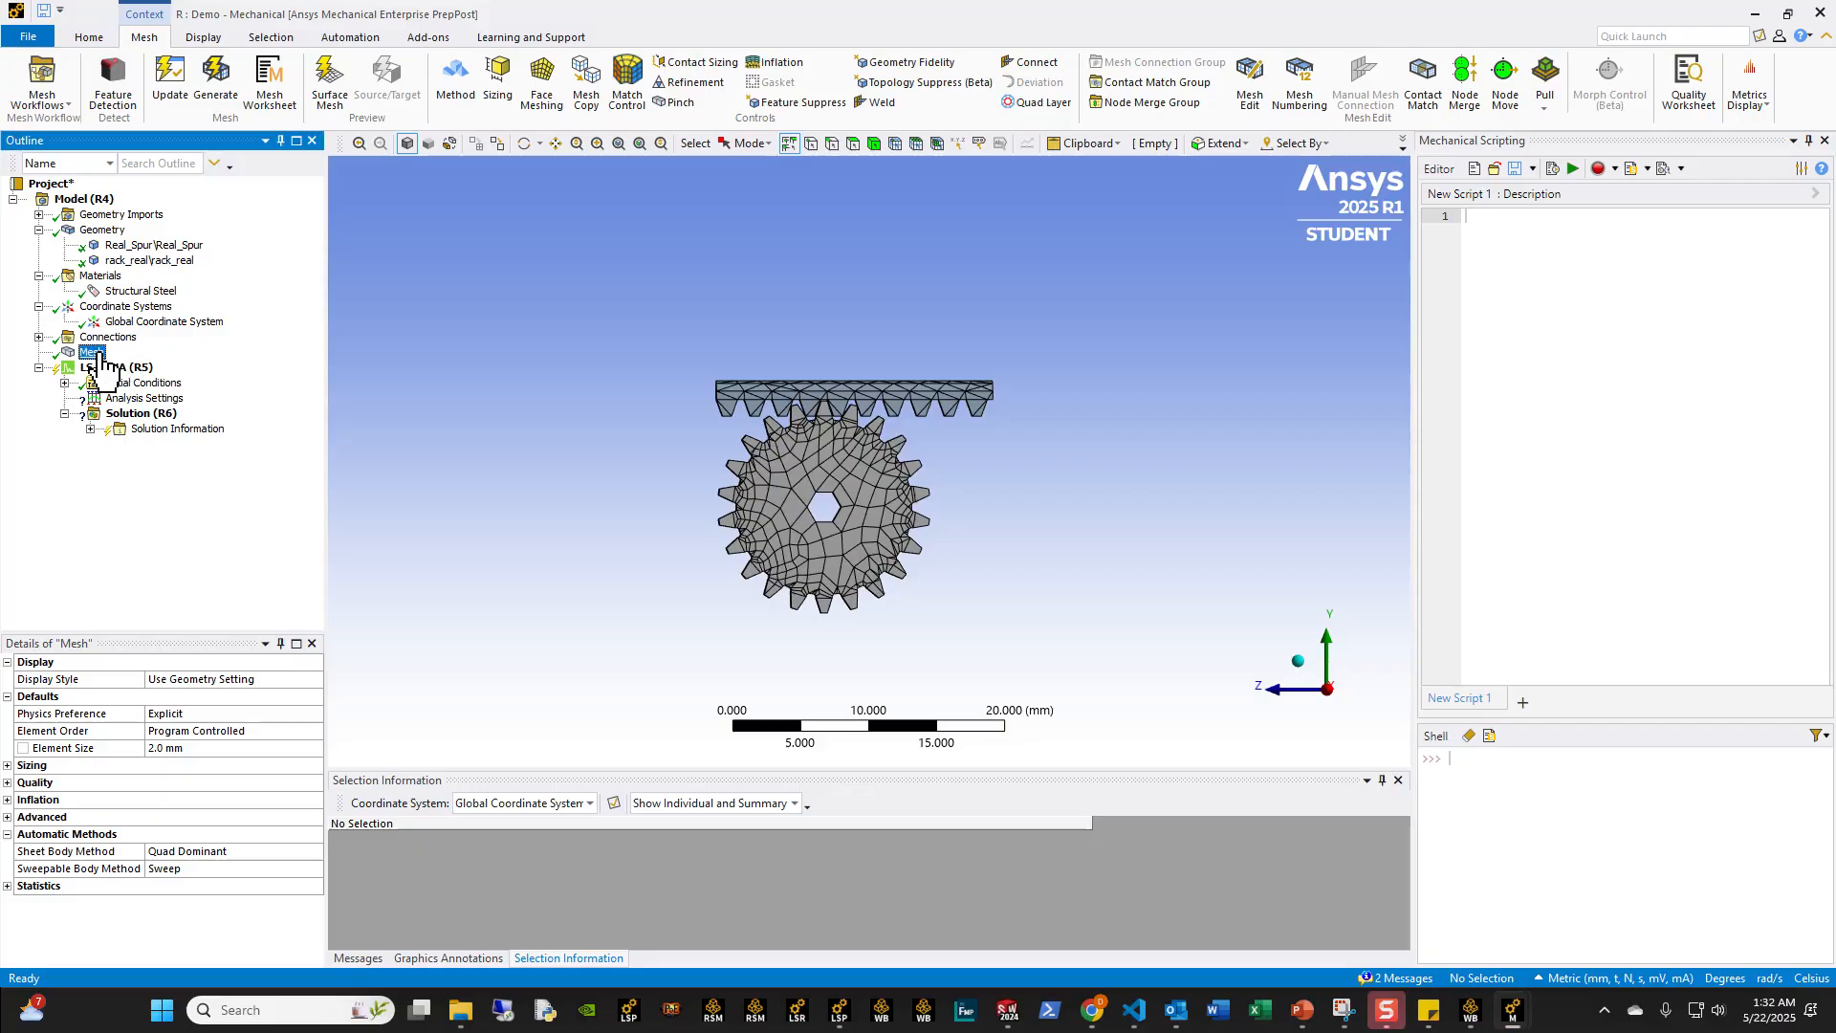
Step: Set the global mesh element size to 0.5 mm and generate the mesh for the gear and rack
left_click(191, 747)
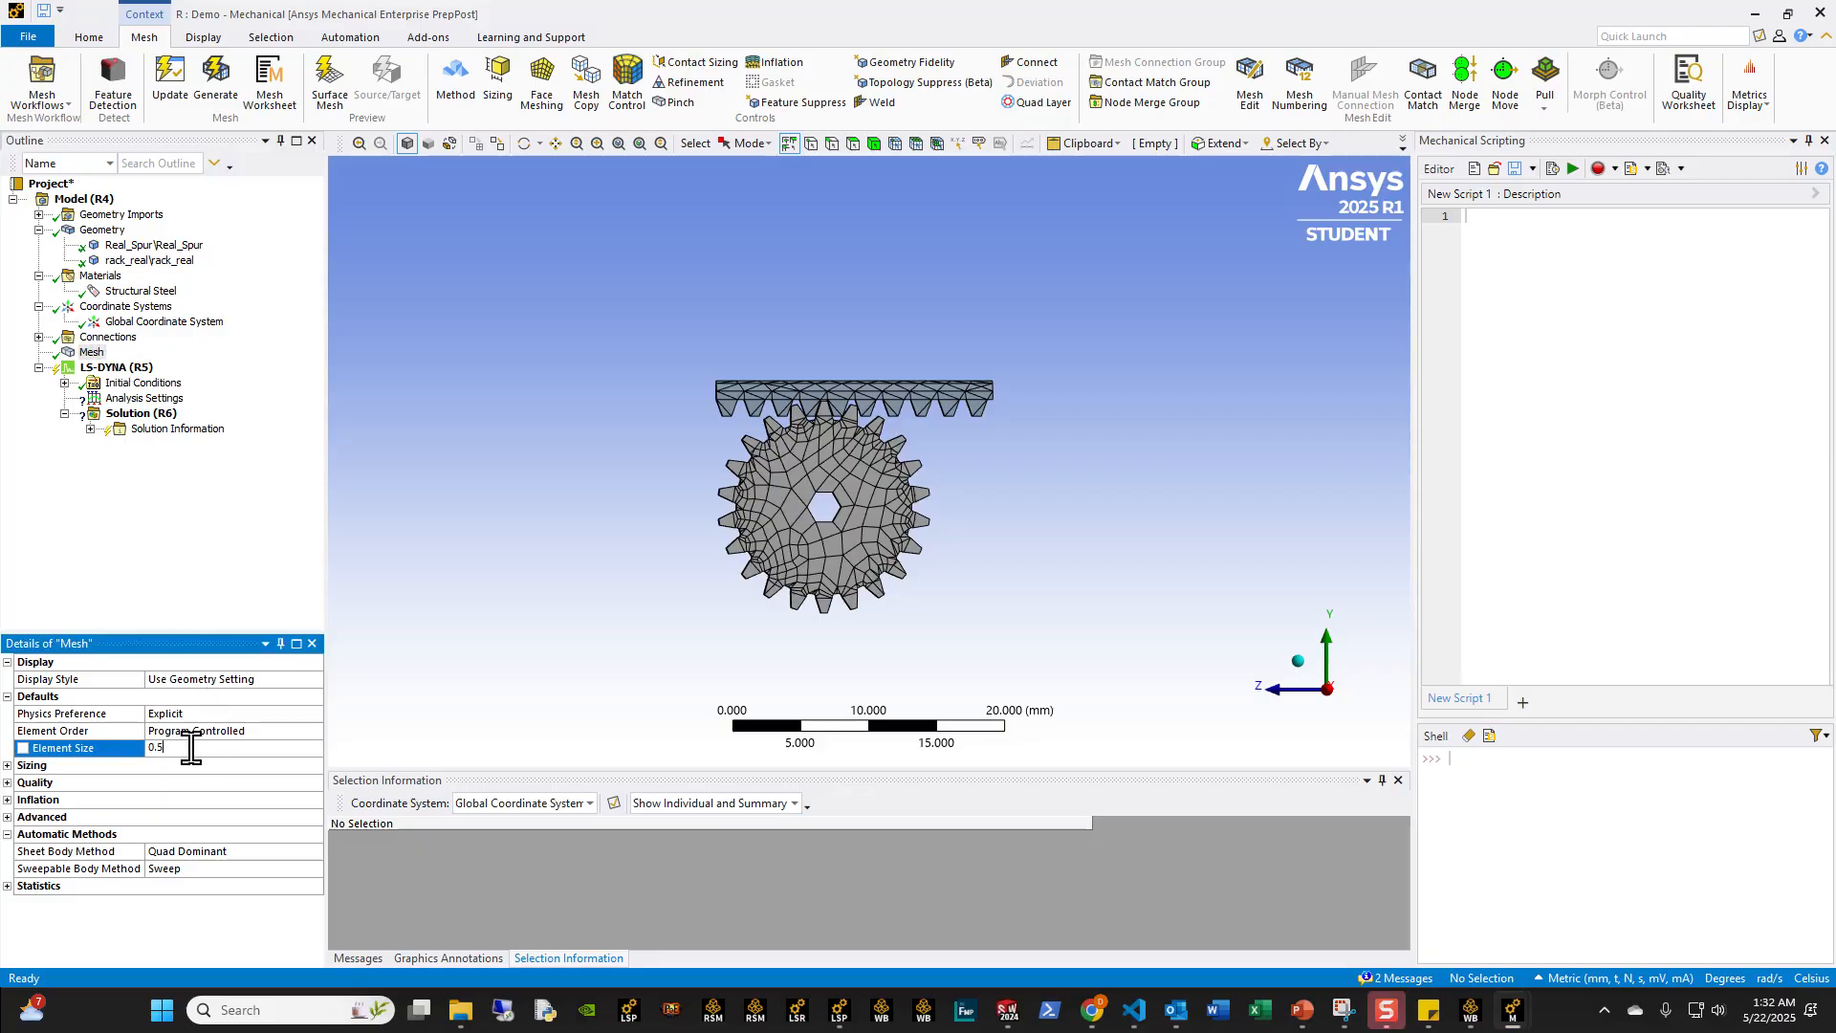
type("0.5")
key("Return")
right_click(92, 352)
left_click(185, 414)
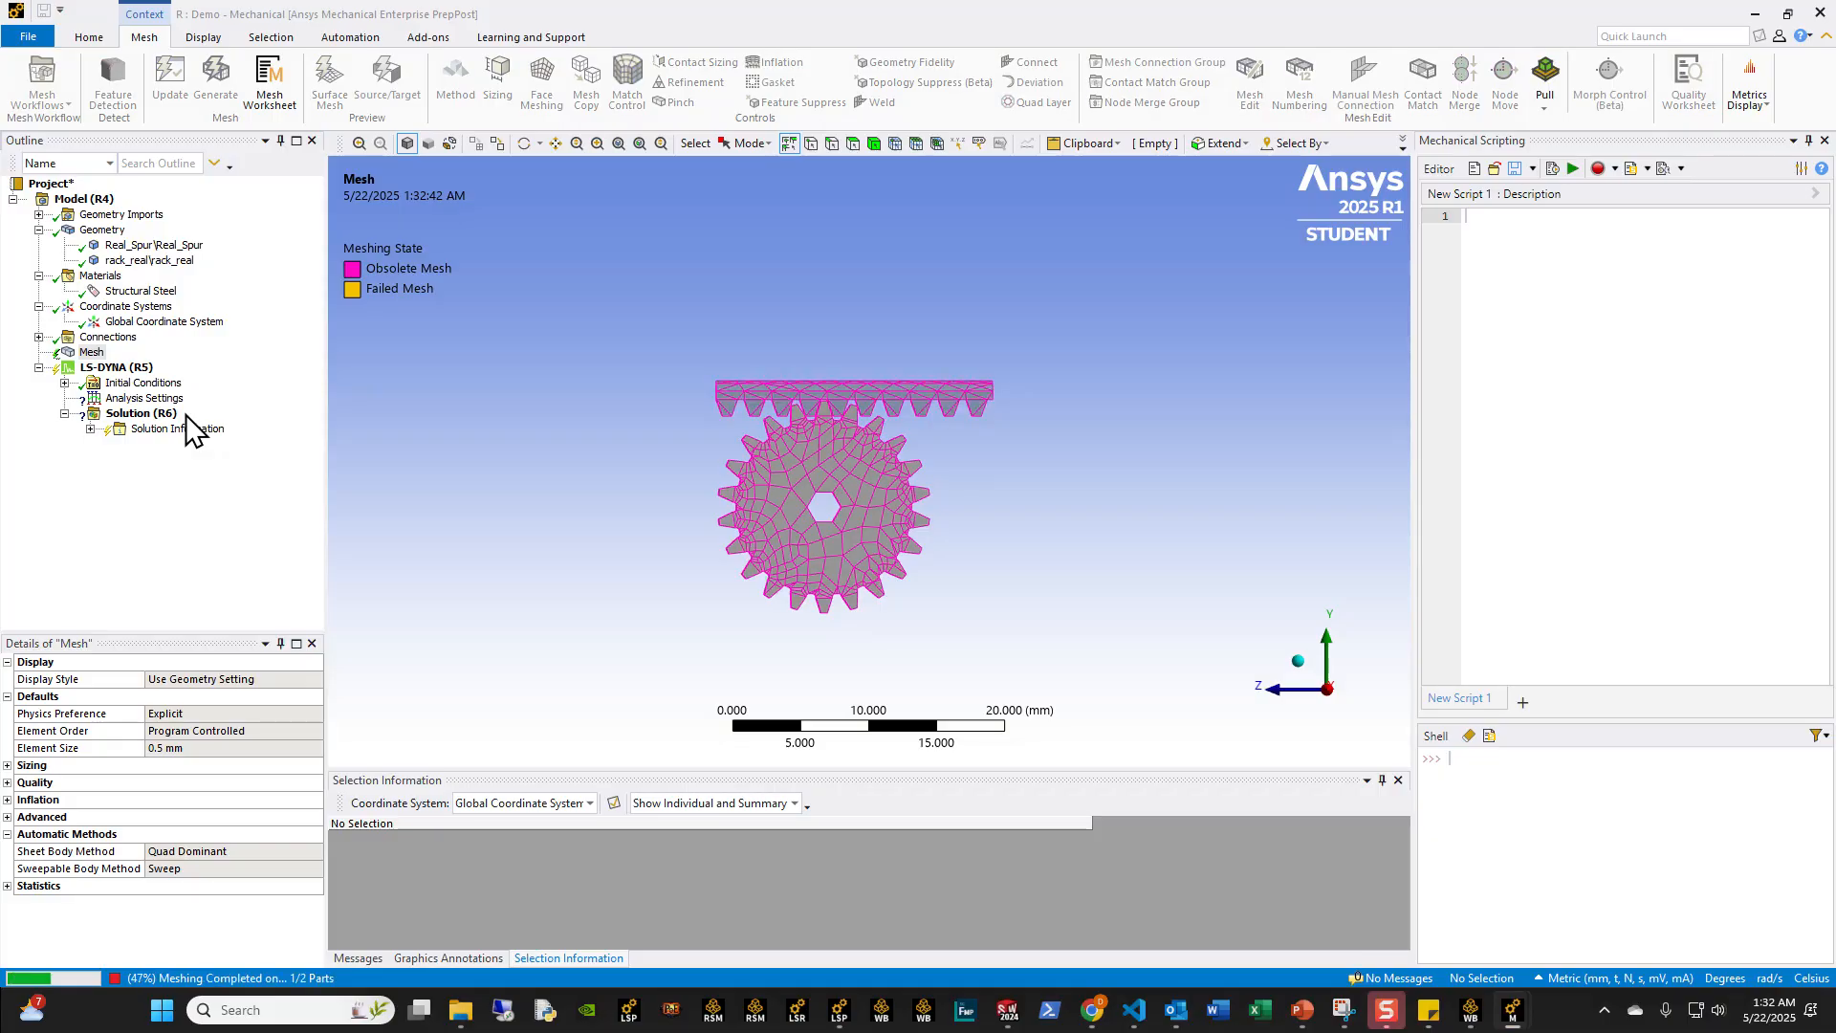
scroll(754, 471, "up", 4)
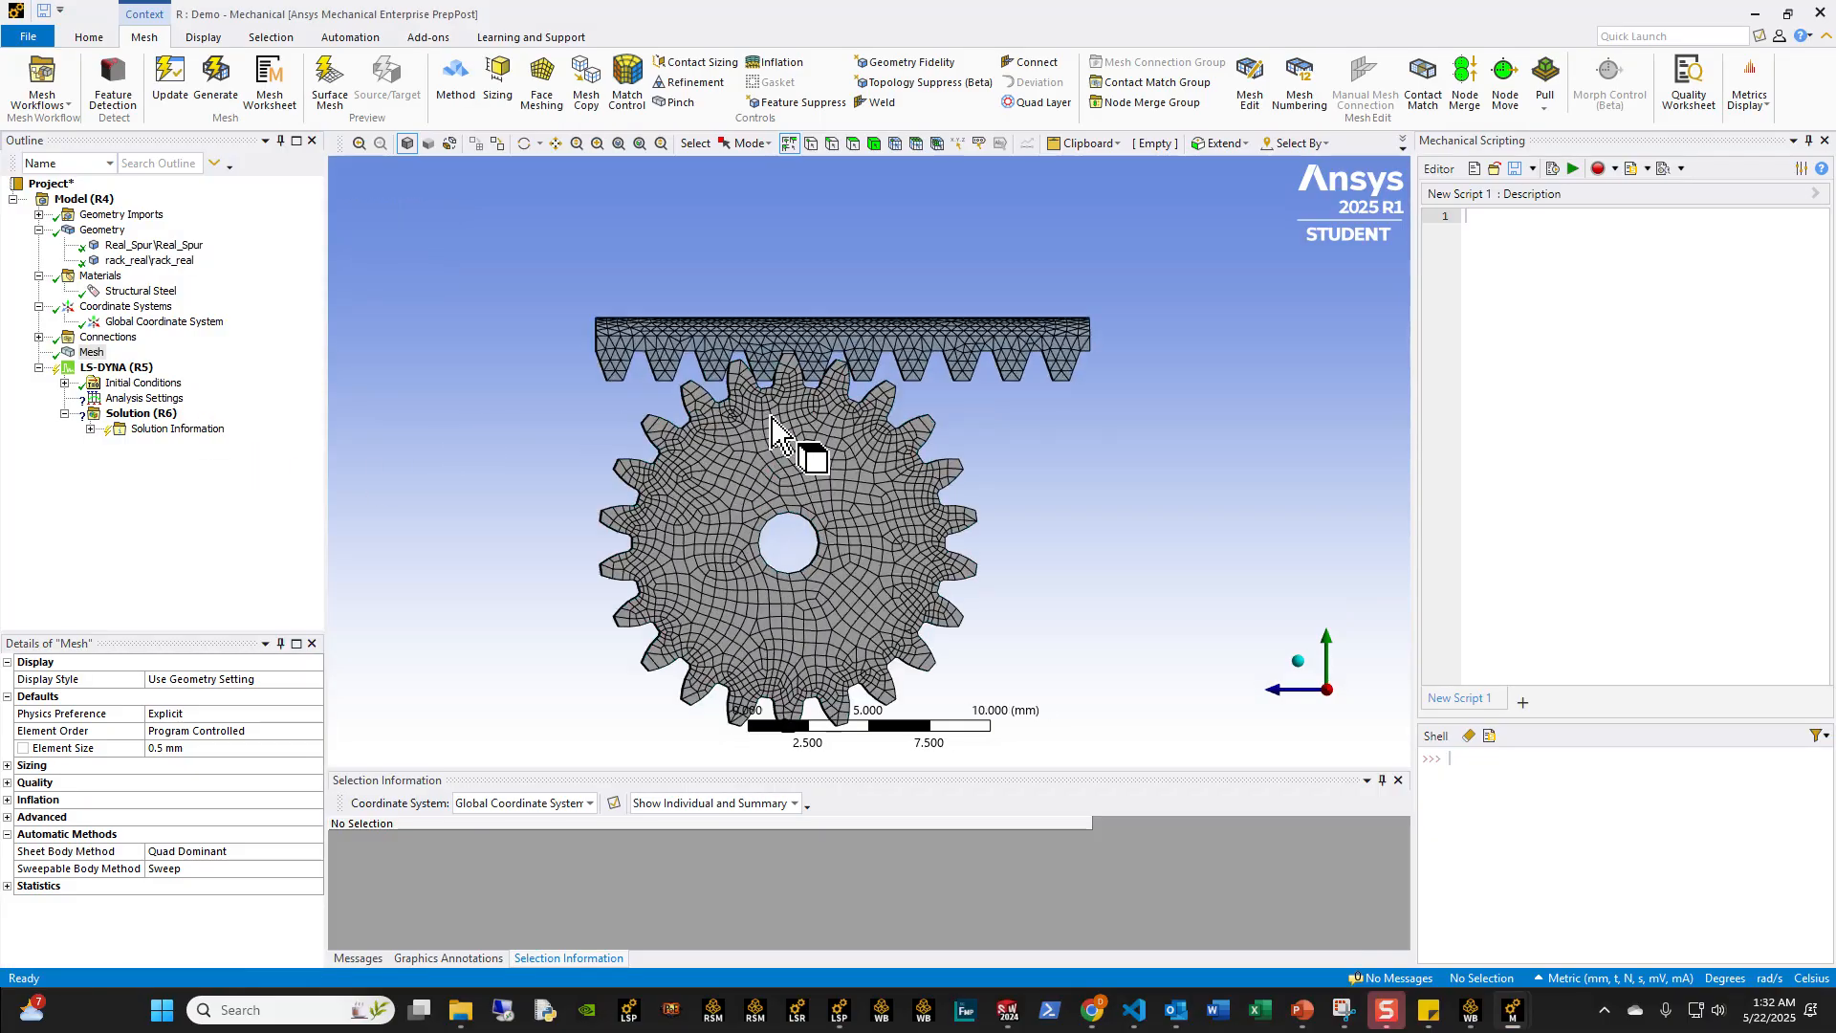
Step: Suppress the frictionless body interaction defined under Connections
left_click(39, 337)
left_click(65, 352)
left_click(163, 368)
right_click(153, 378)
left_click(215, 407)
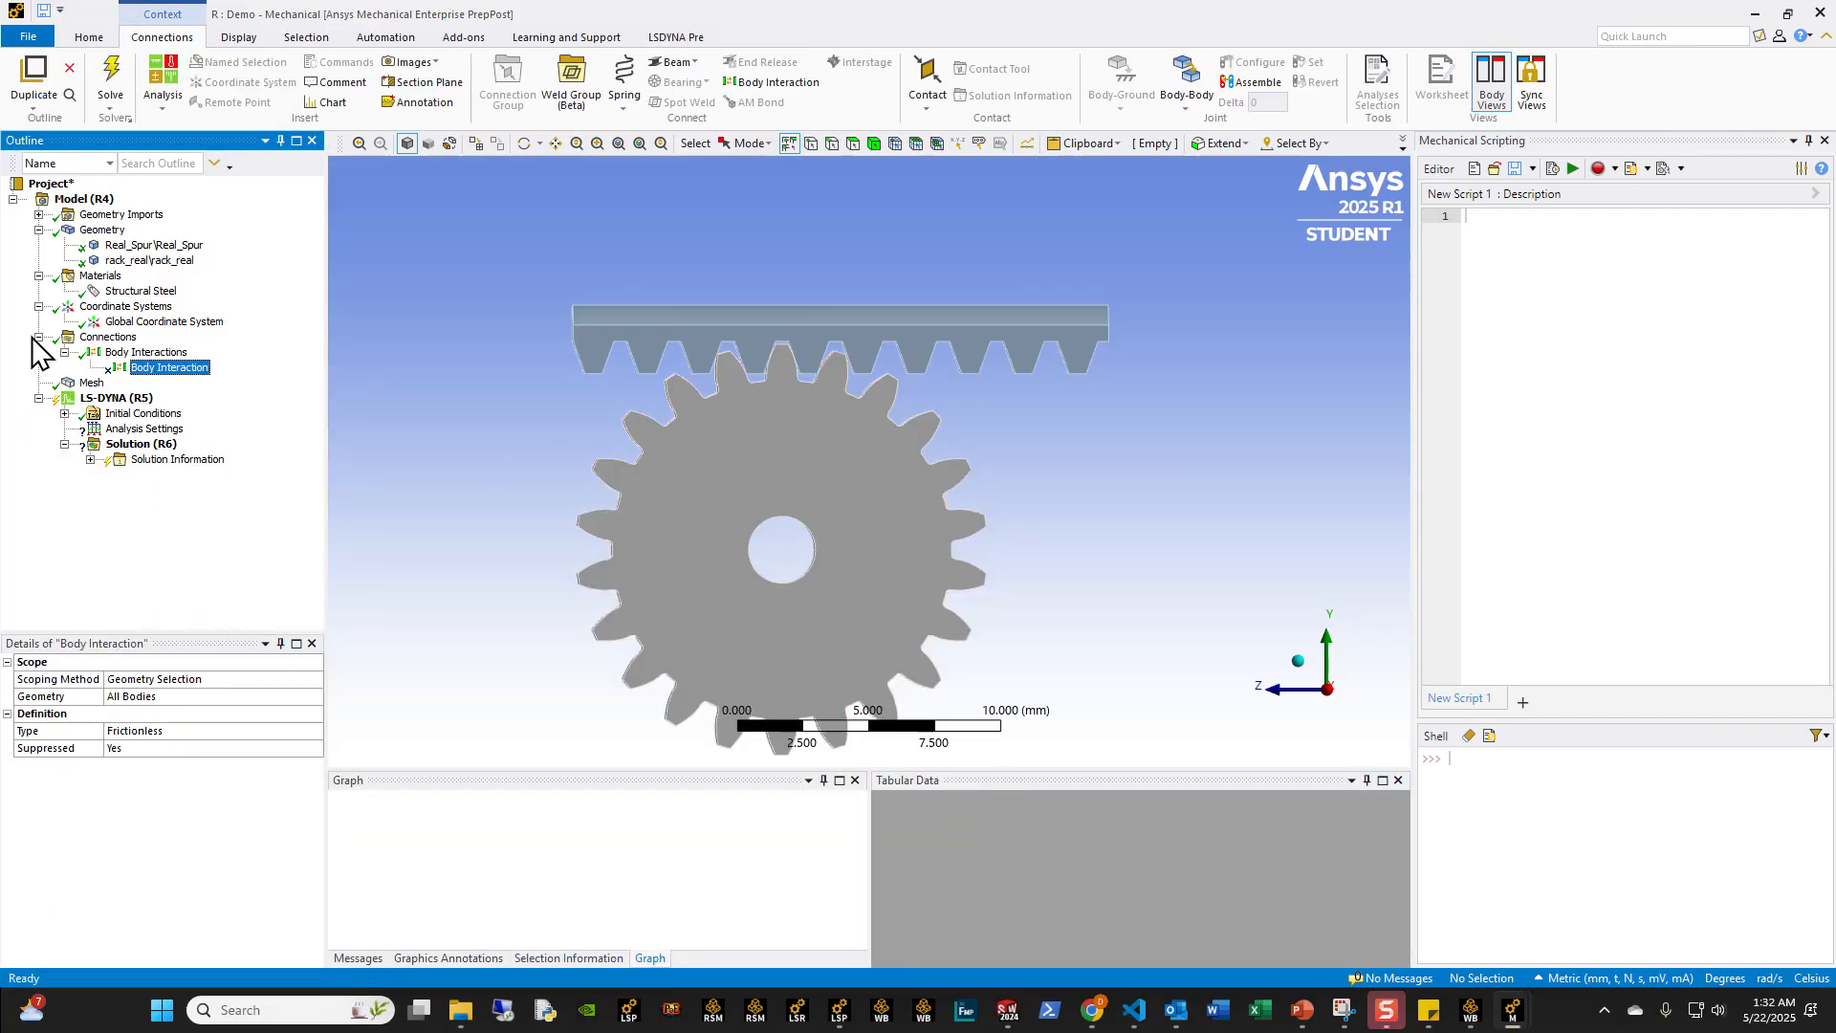
left_click(40, 337)
Step: Switch to the PowerPoint deck, review the pinion-and-rack joint point locations on slide 17, and return to the Mechanical model
left_click(126, 306)
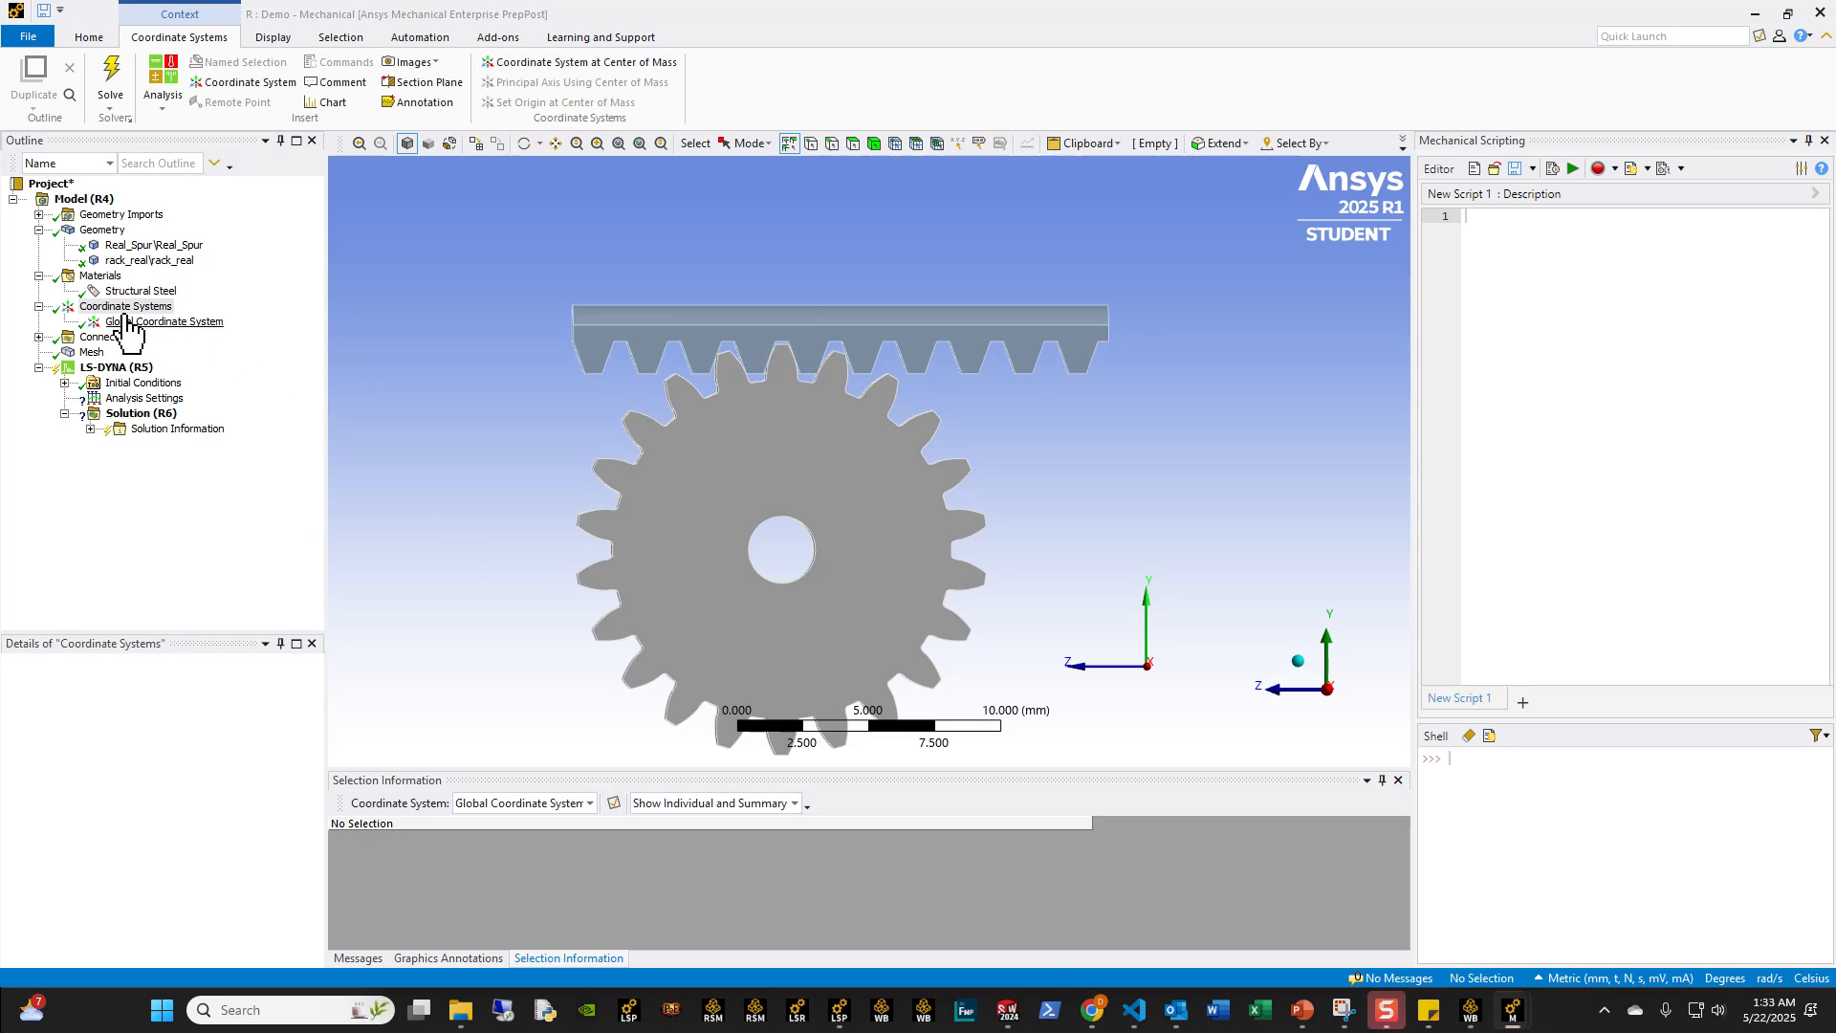
left_click(1299, 1011)
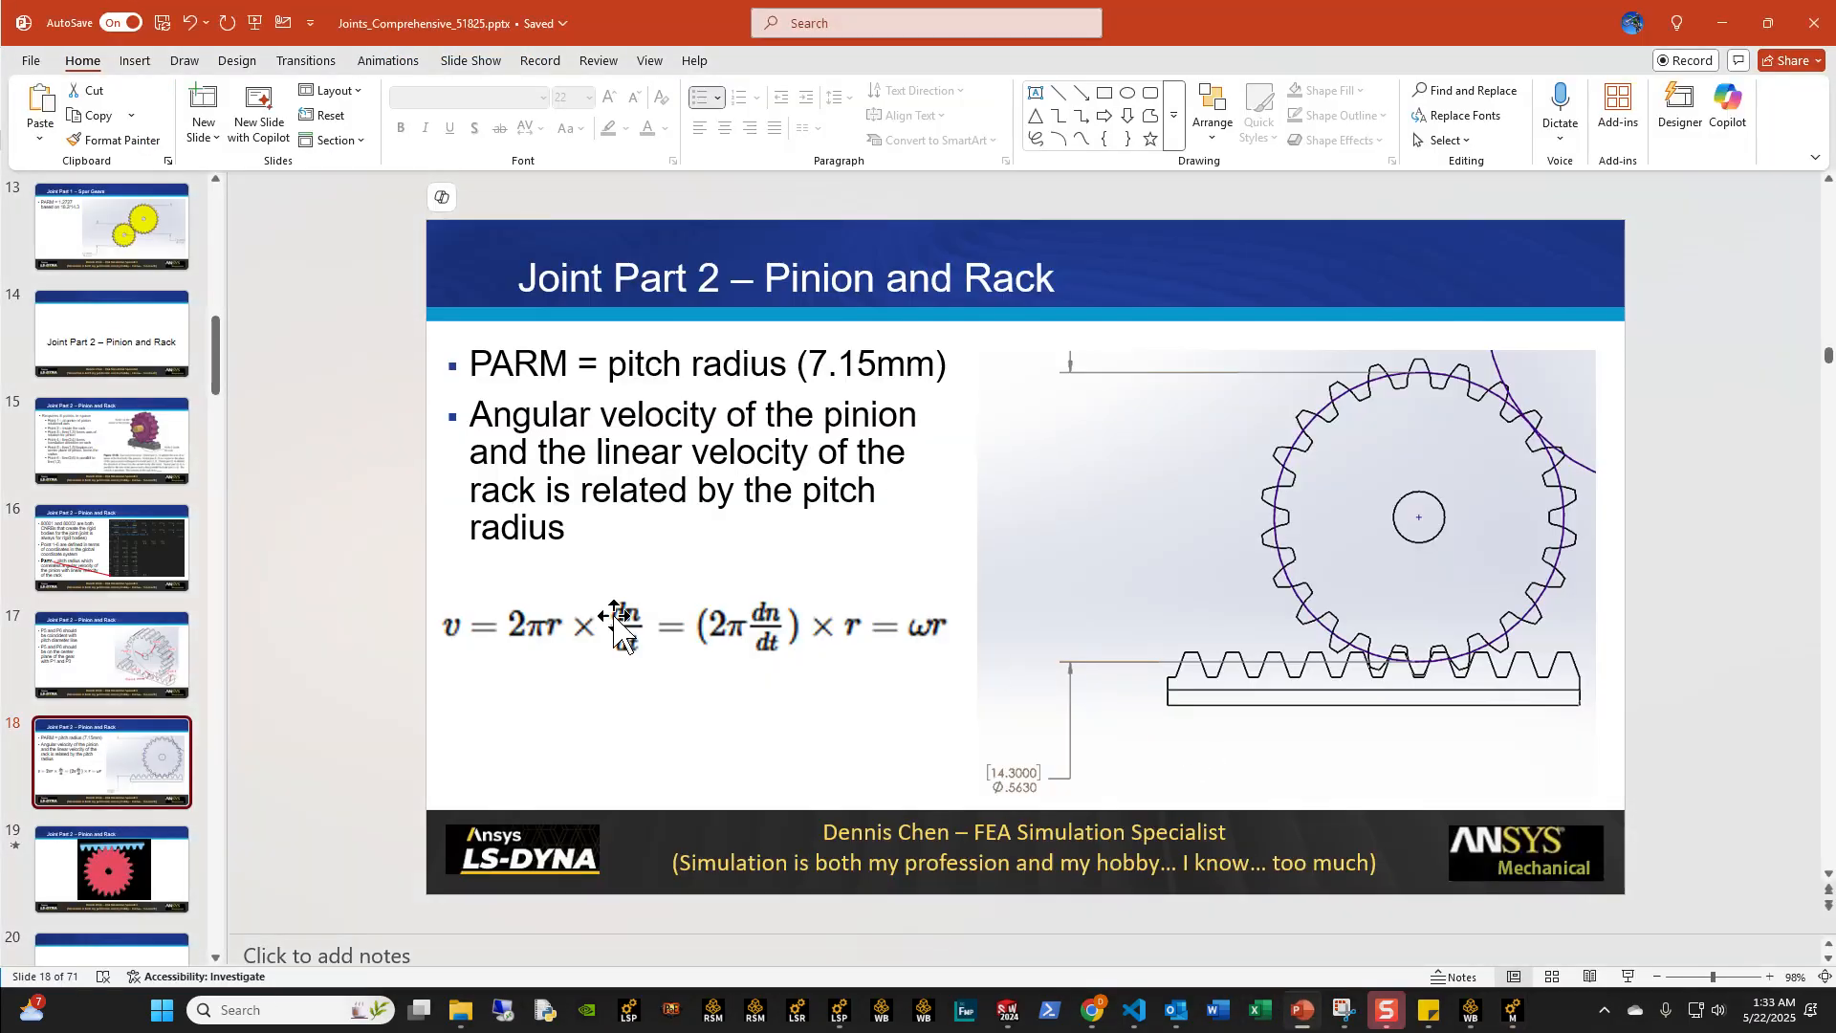
left_click(102, 670)
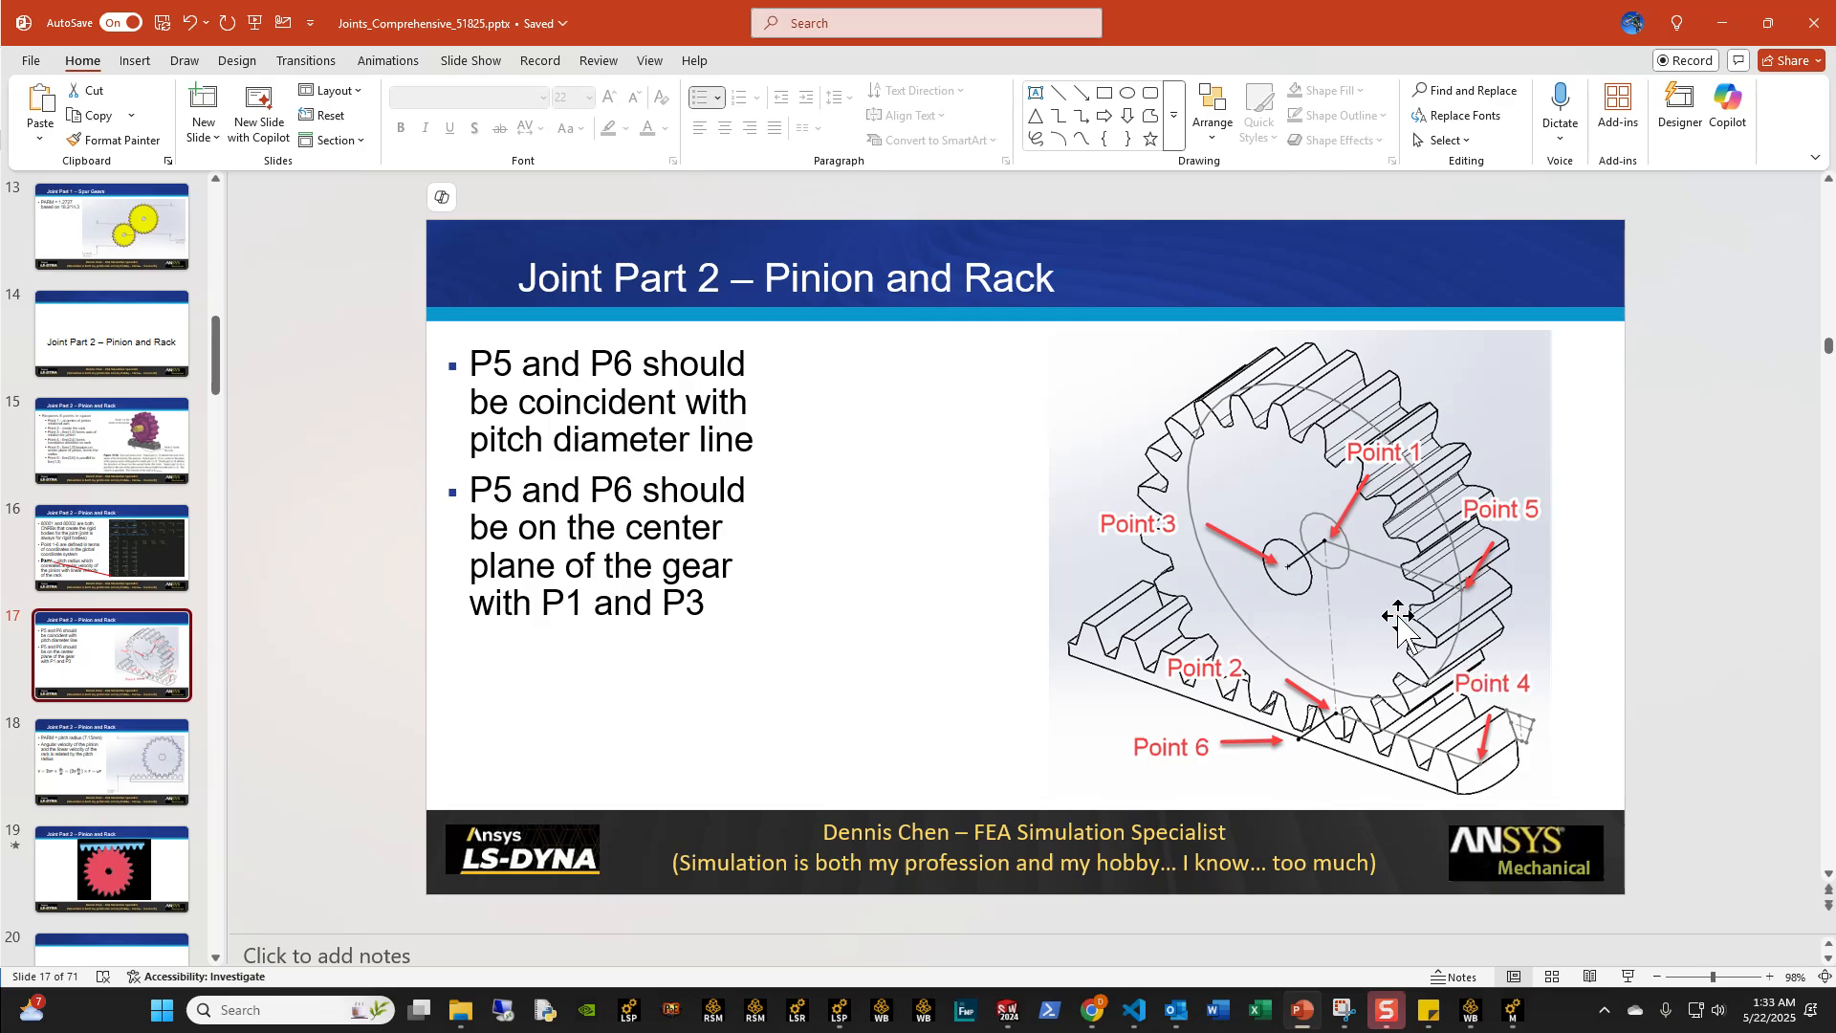
left_click(1721, 22)
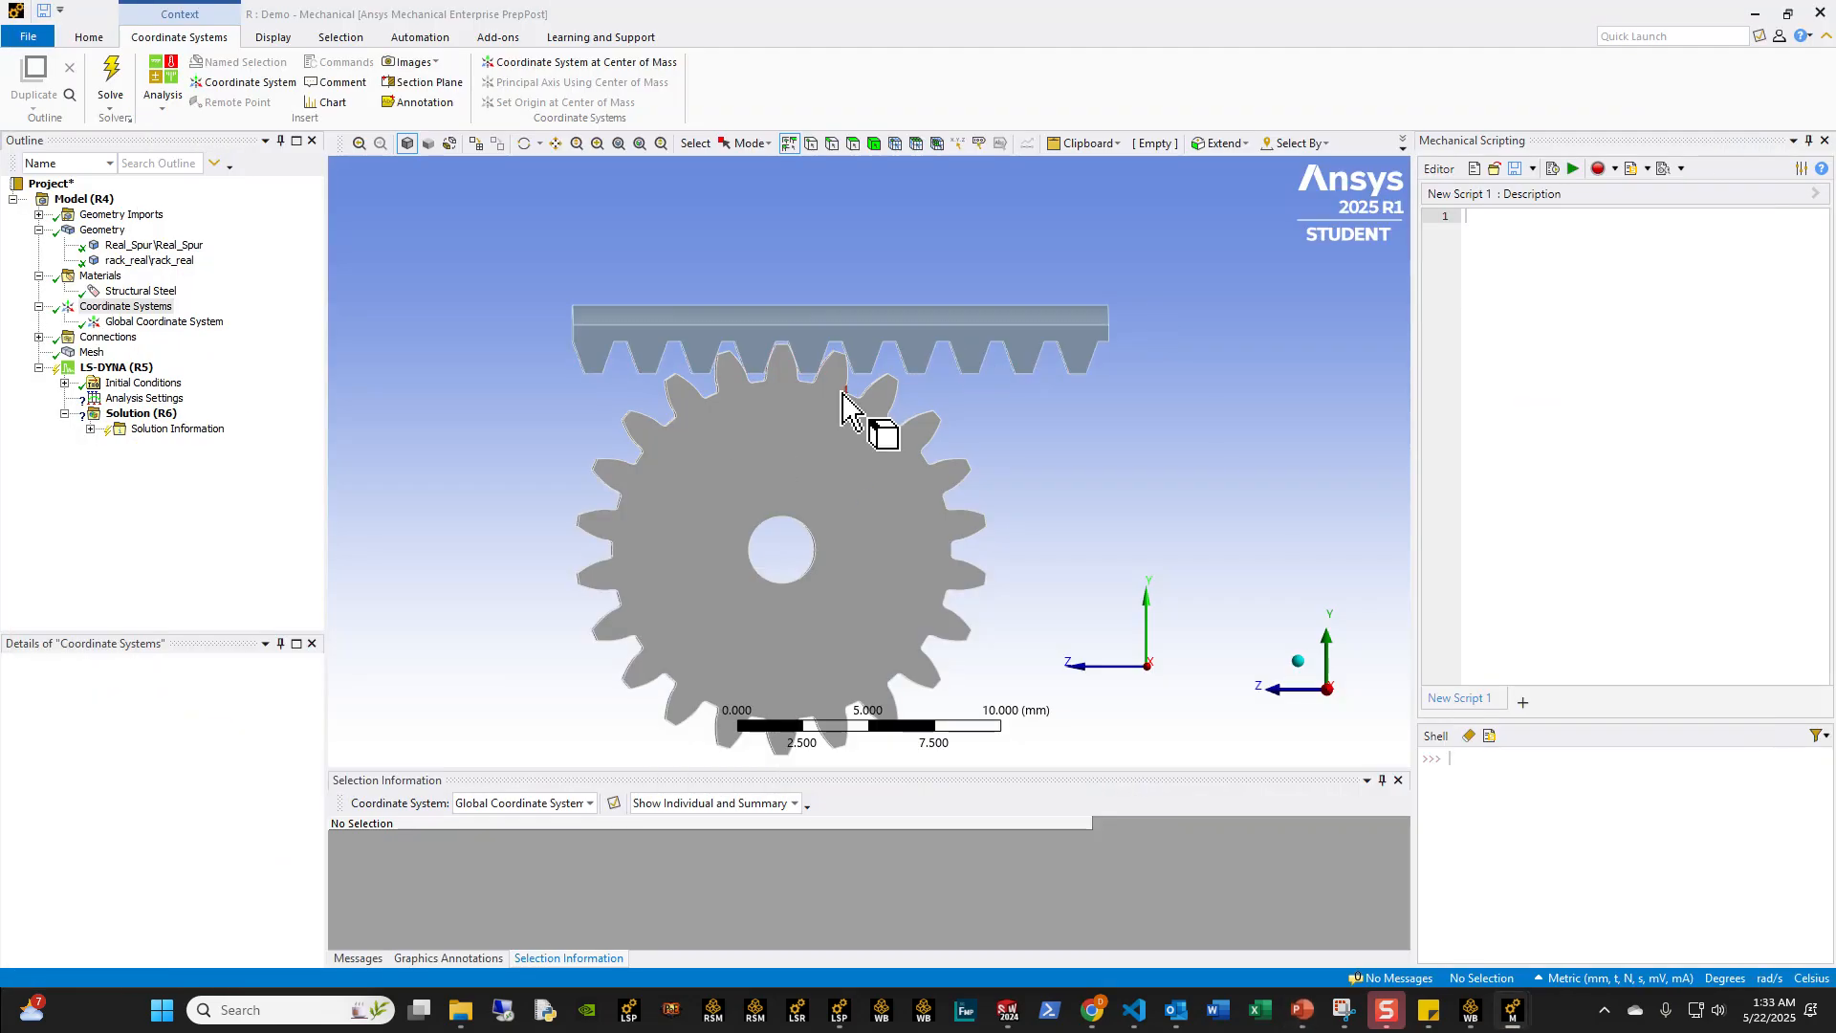
Step: Add a Cartesian coordinate system with its origin defined by the cylindrical bore face of the spur gear
middle_click_drag(593, 520, 708, 543)
scroll(708, 543, "down", 2)
scroll(828, 541, "up", 5)
middle_click_drag(828, 542, 880, 478)
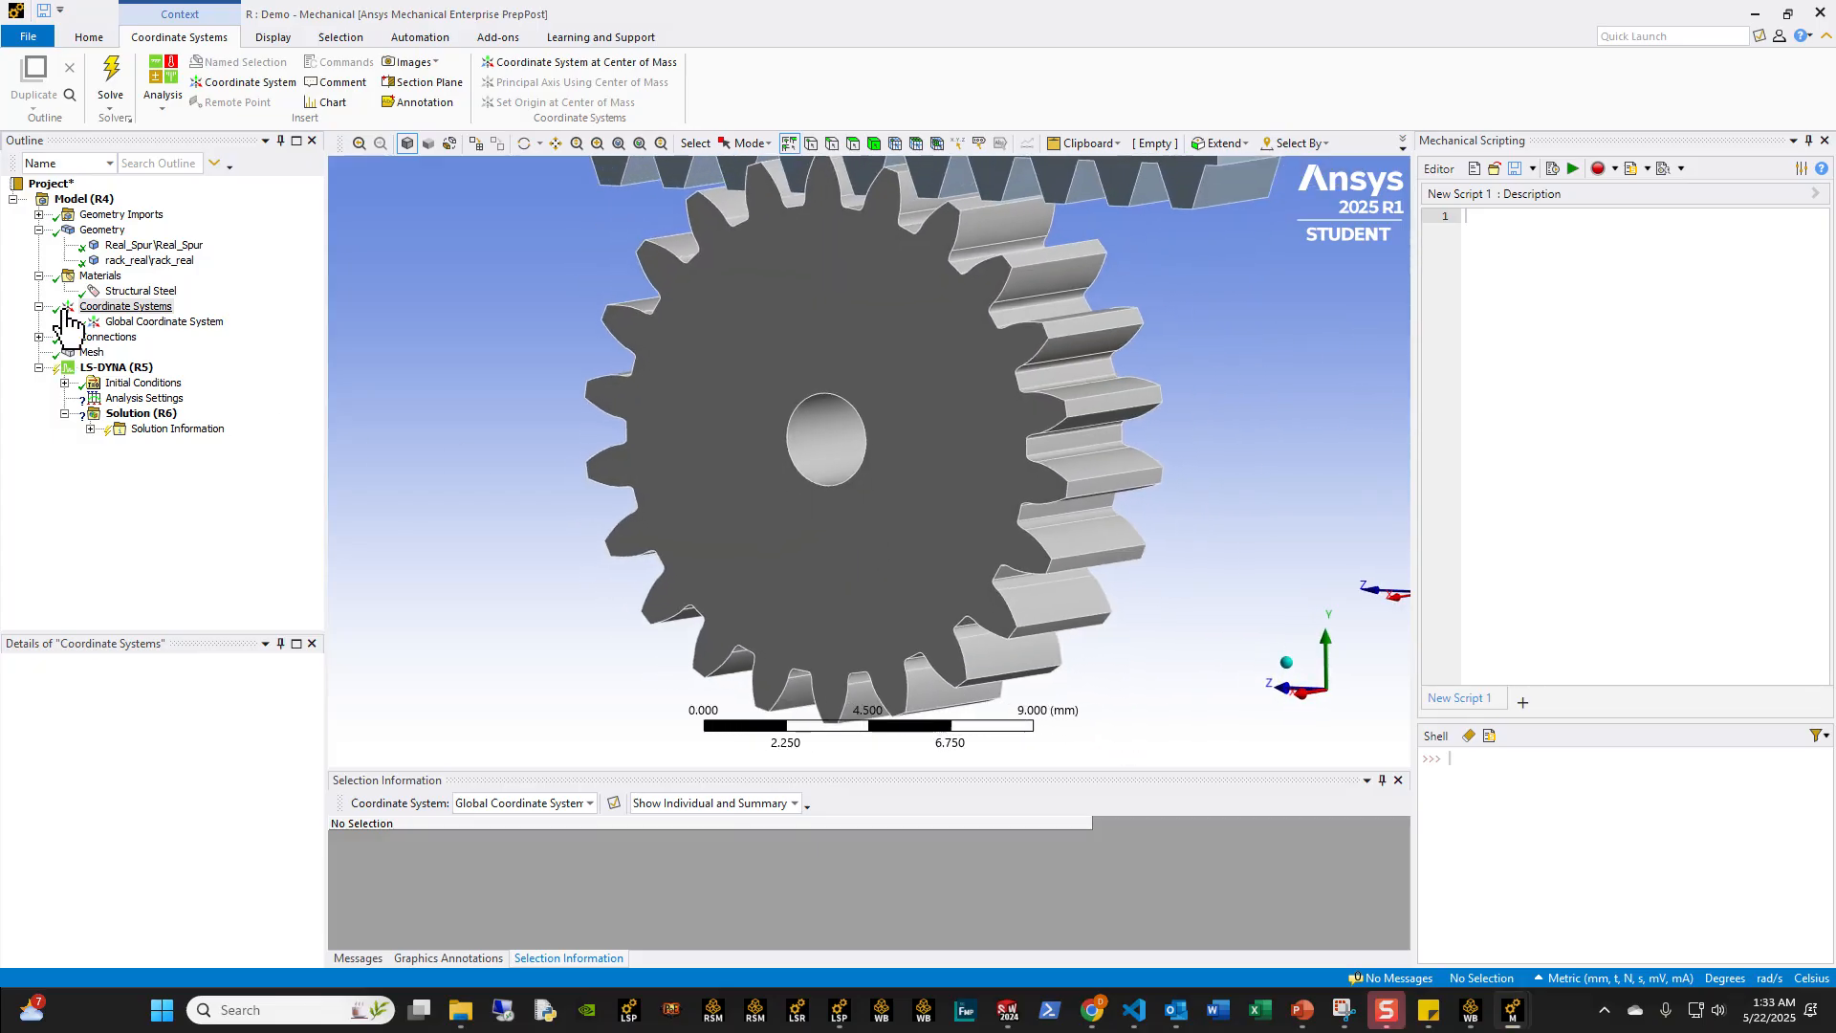
right_click(107, 306)
mouse_move(155, 312)
left_click(297, 313)
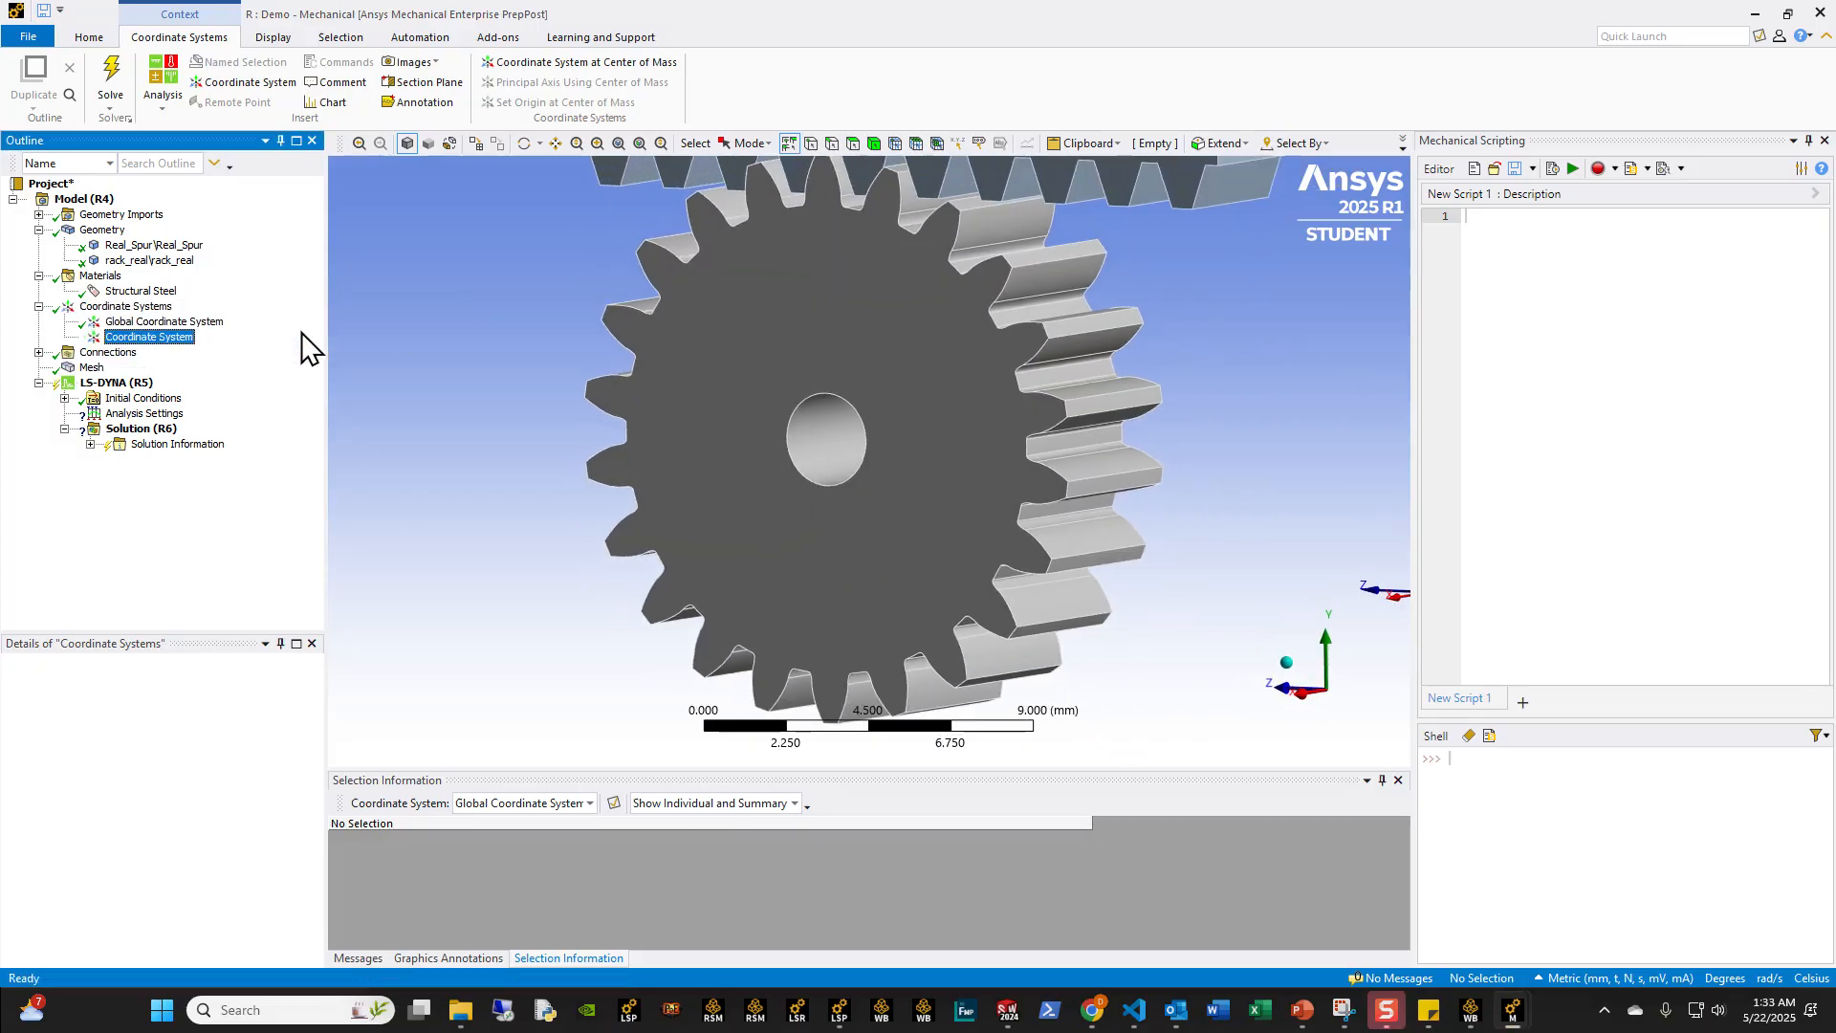
left_click(828, 453)
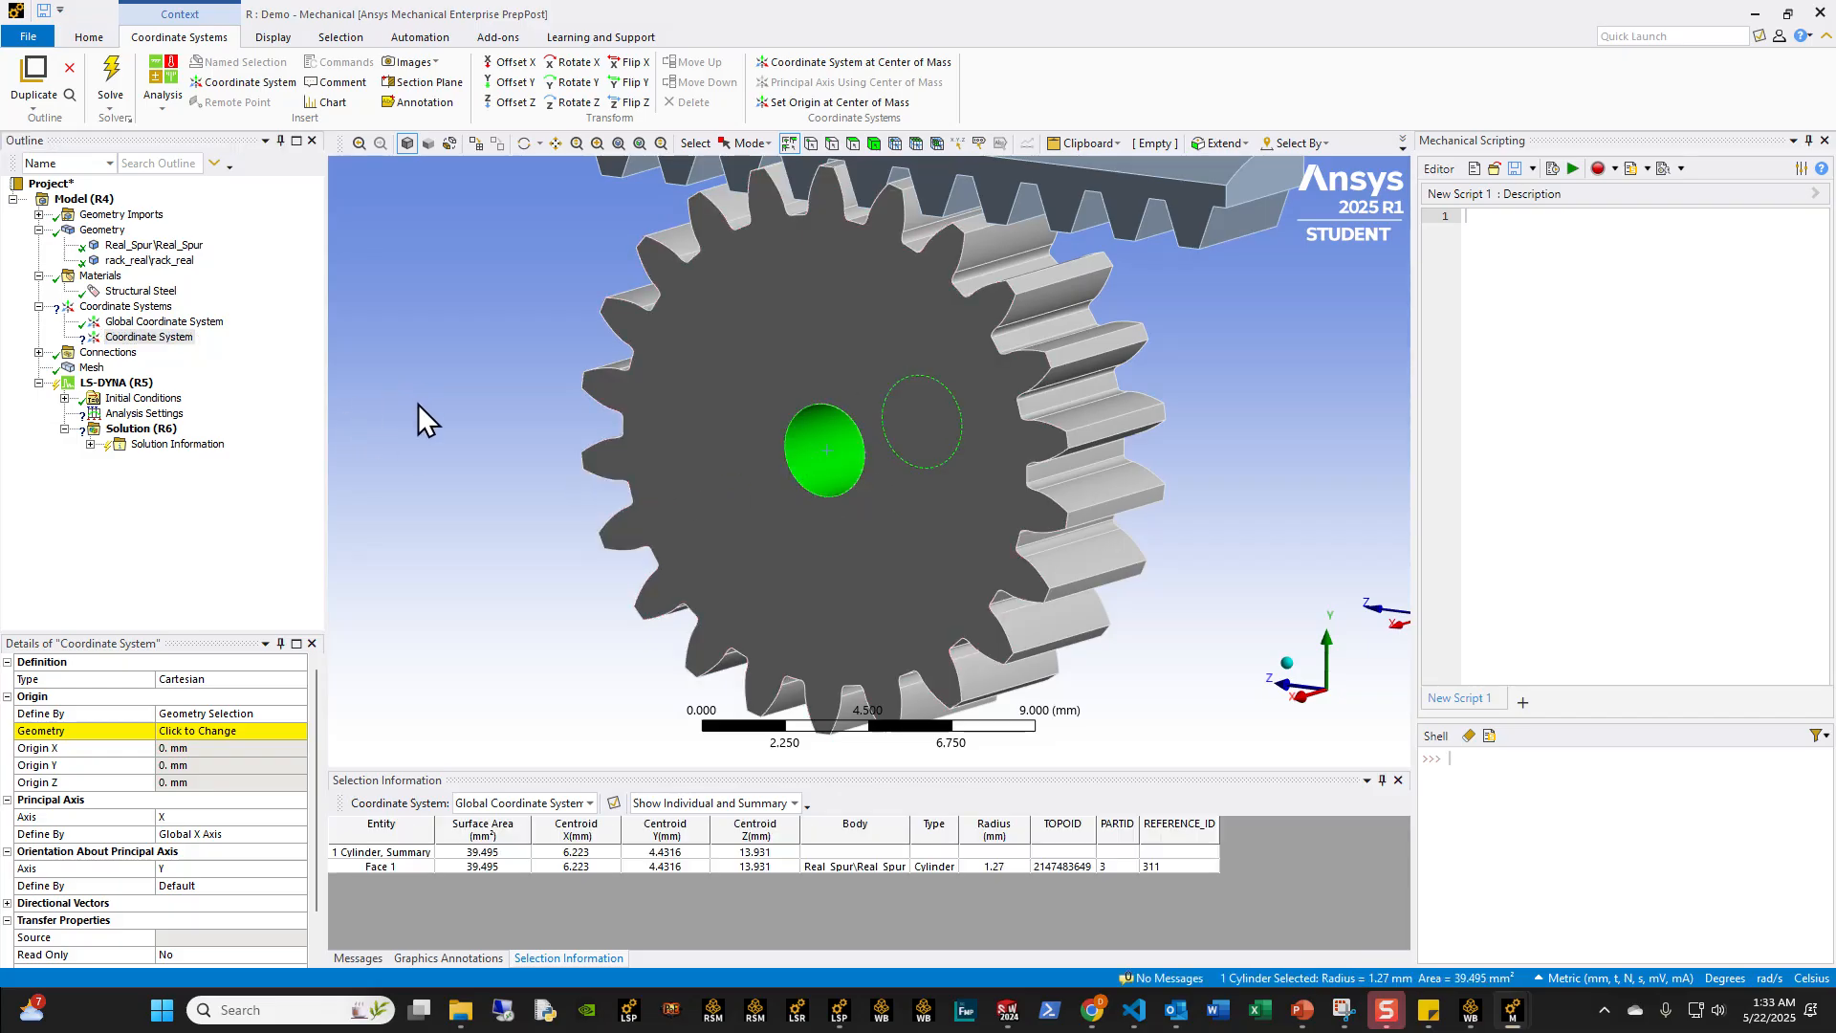
left_click(194, 733)
left_click(185, 738)
Step: Examine the new coordinate system's position and axis directions in the gear bore relative to the rack from several sides
scroll(860, 704, "down", 2)
middle_click_drag(746, 612, 942, 476)
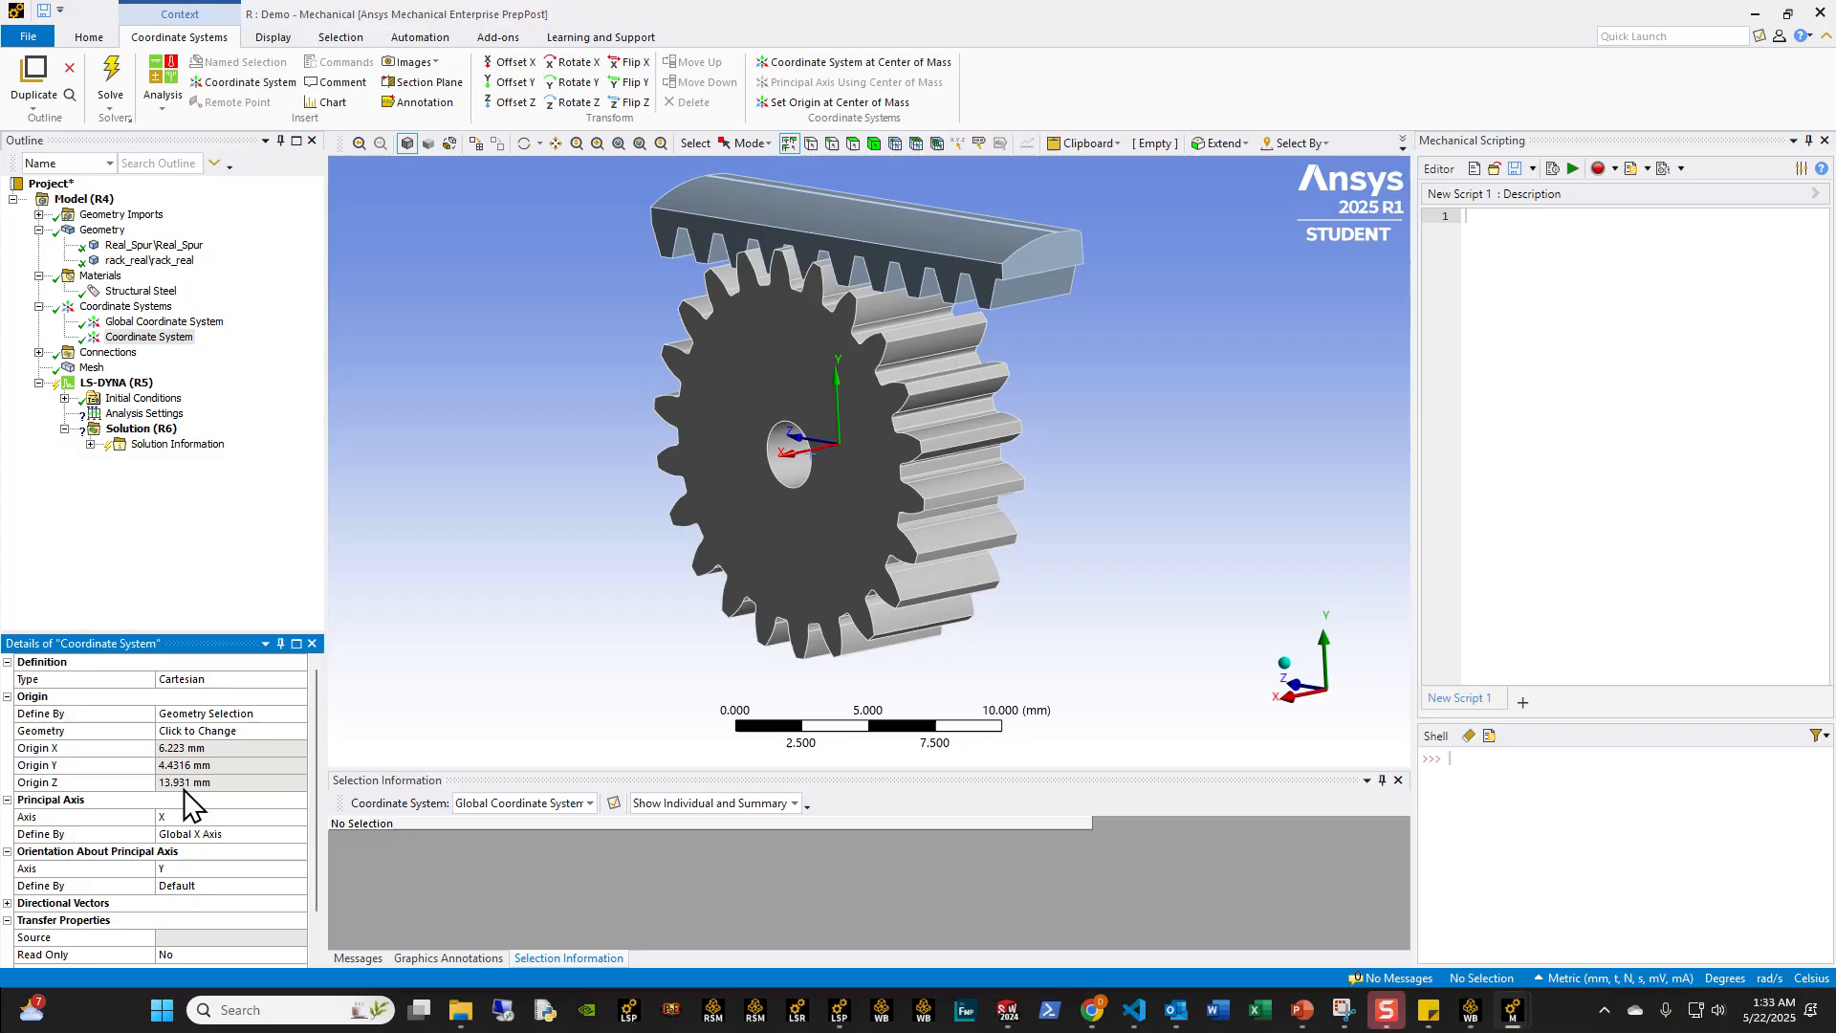
middle_click_drag(765, 507, 1016, 476)
scroll(1015, 475, "up", 2)
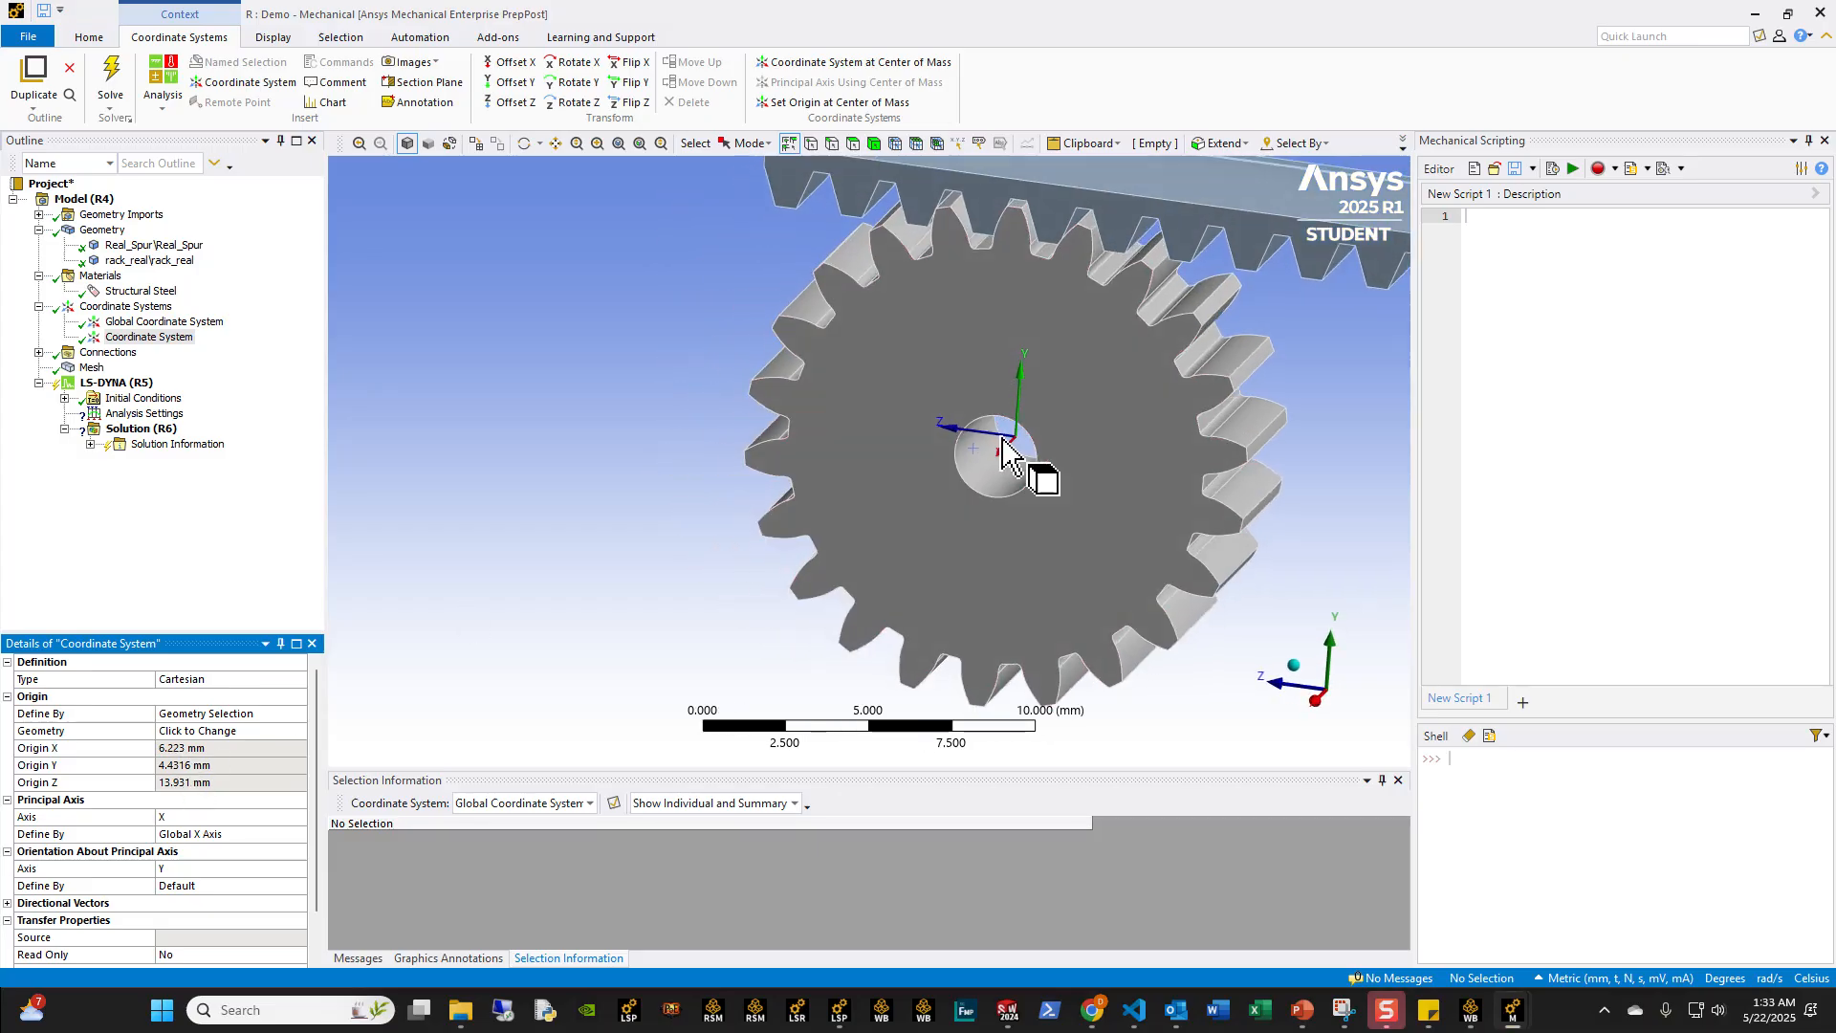
middle_click_drag(347, 375, 981, 557)
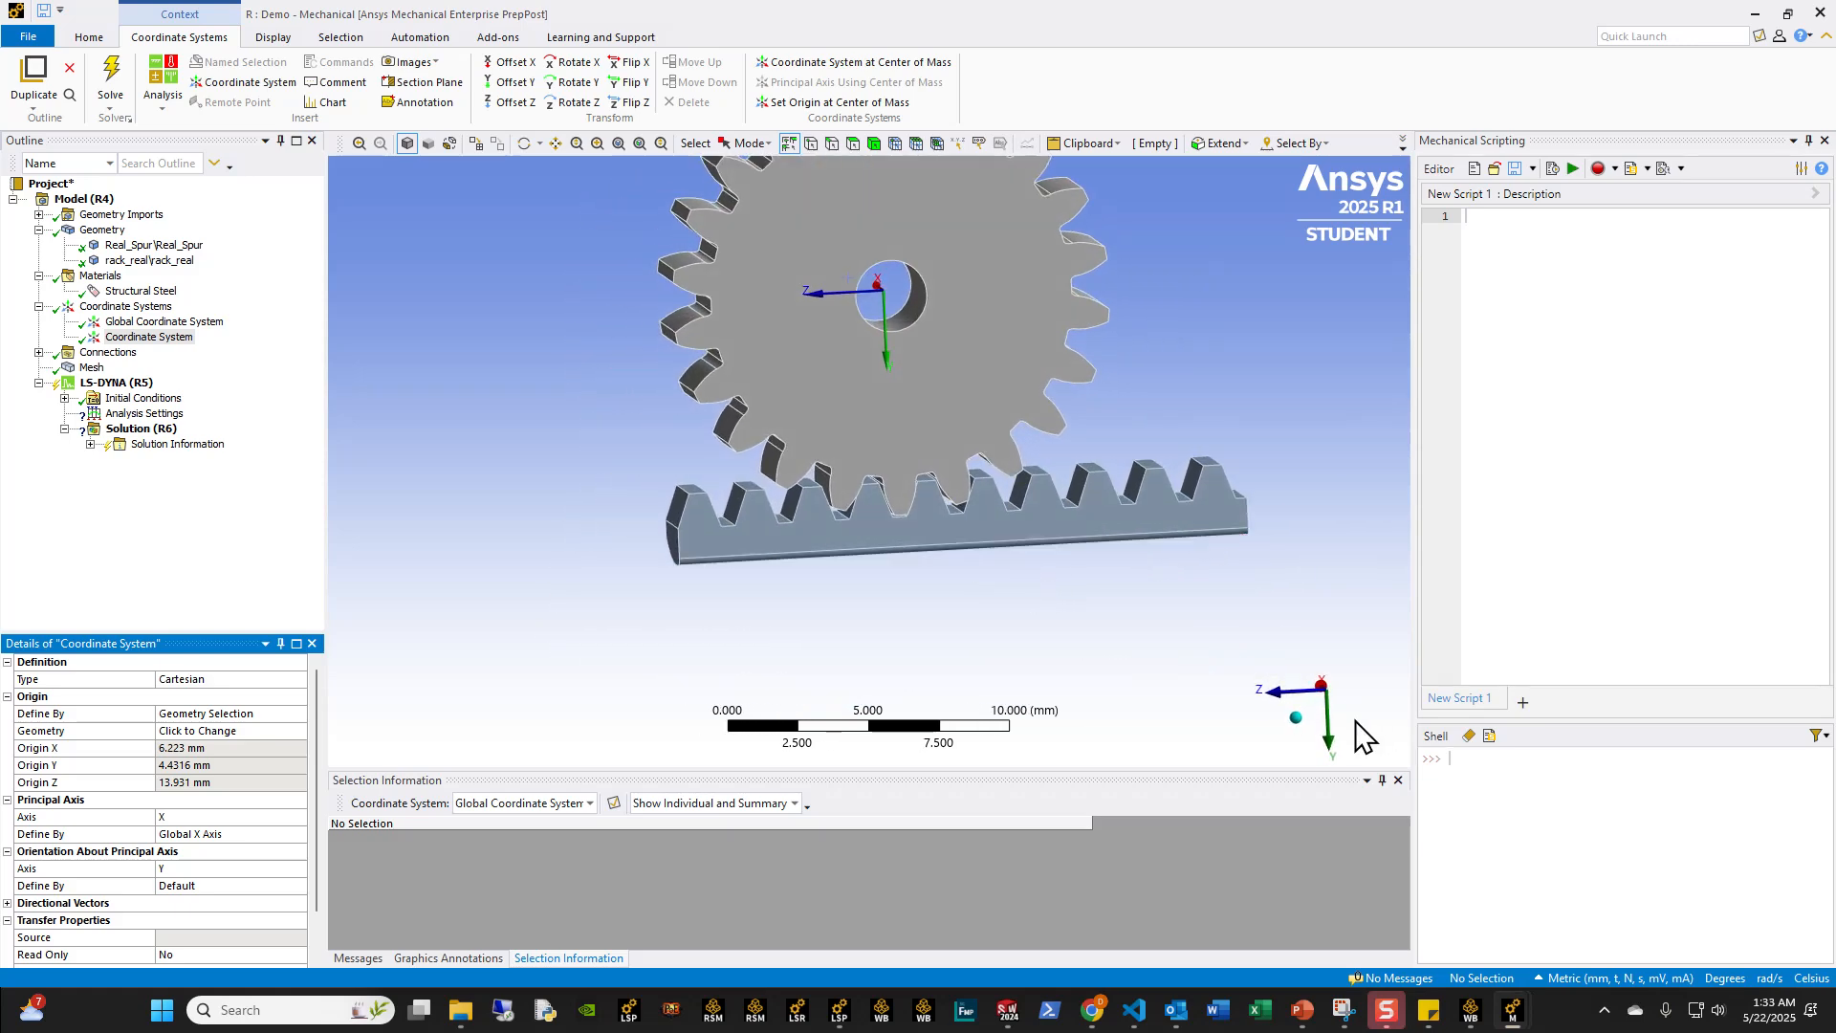
left_click(1315, 688)
scroll(813, 517, "down", 3)
middle_click_drag(813, 506, 834, 541)
scroll(824, 530, "up", 2)
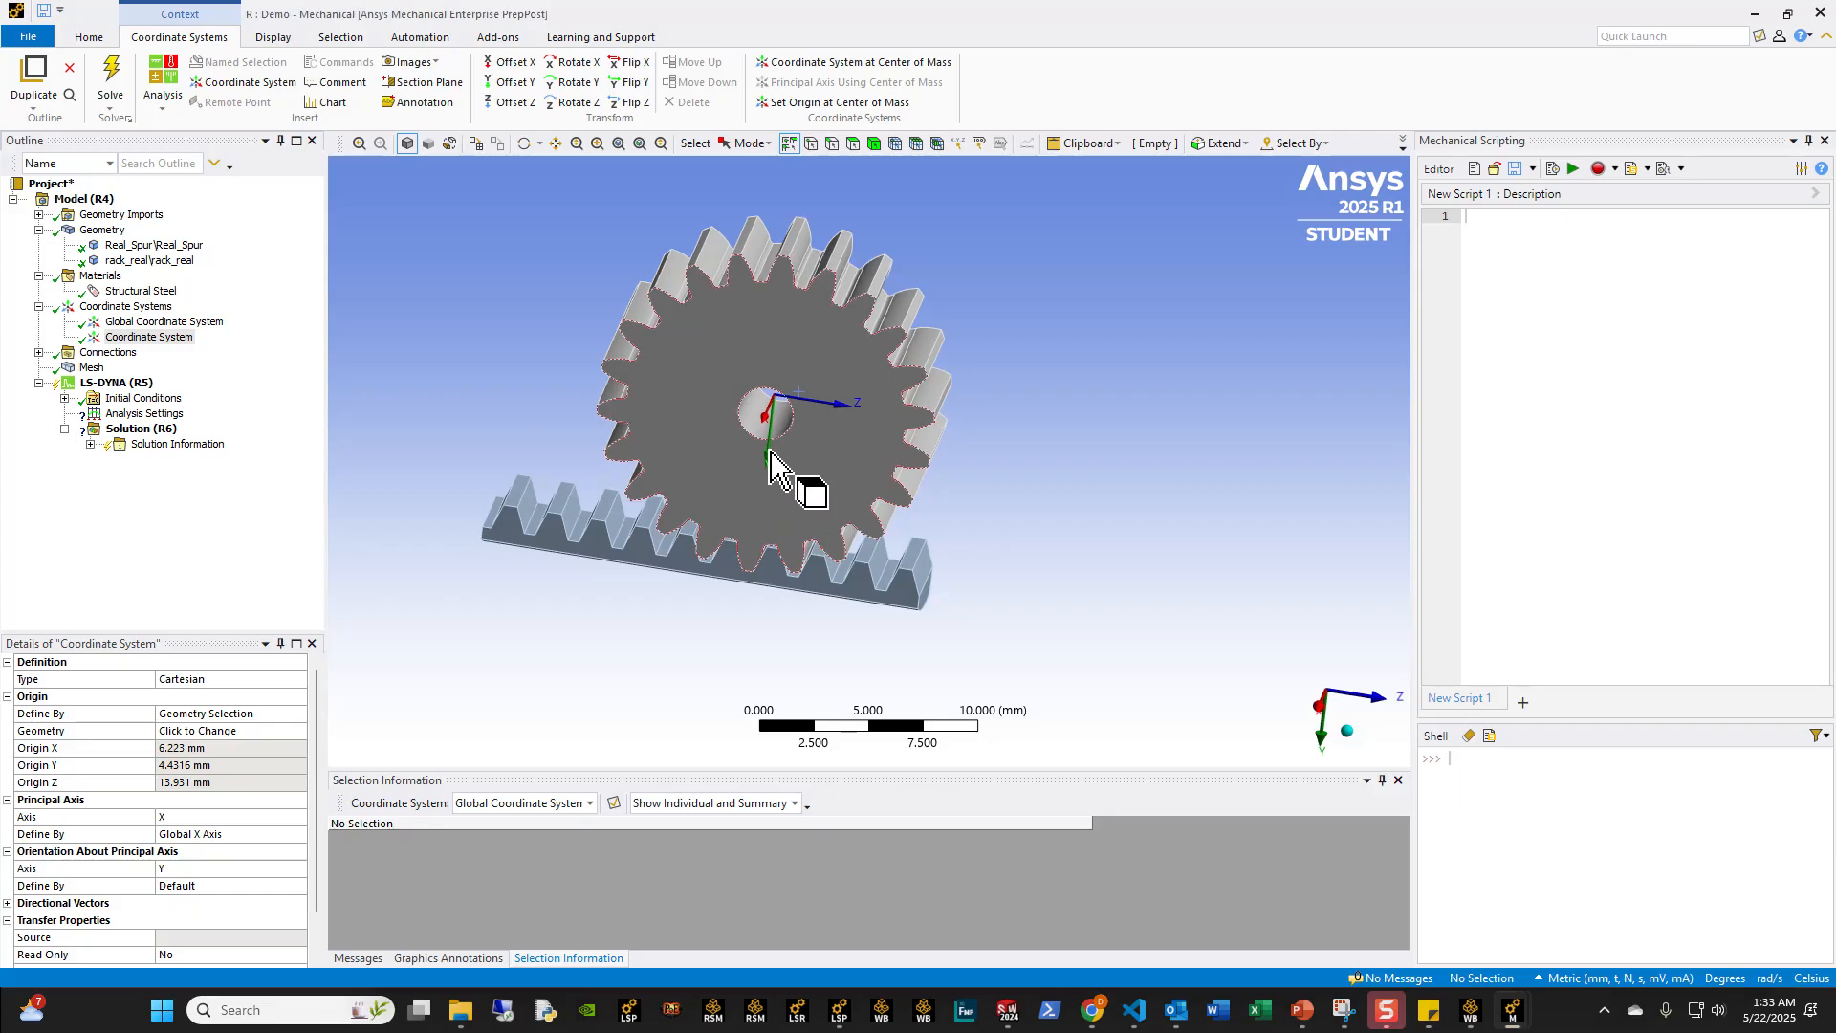
middle_click_drag(812, 484, 1016, 562)
middle_click_drag(729, 513, 765, 535)
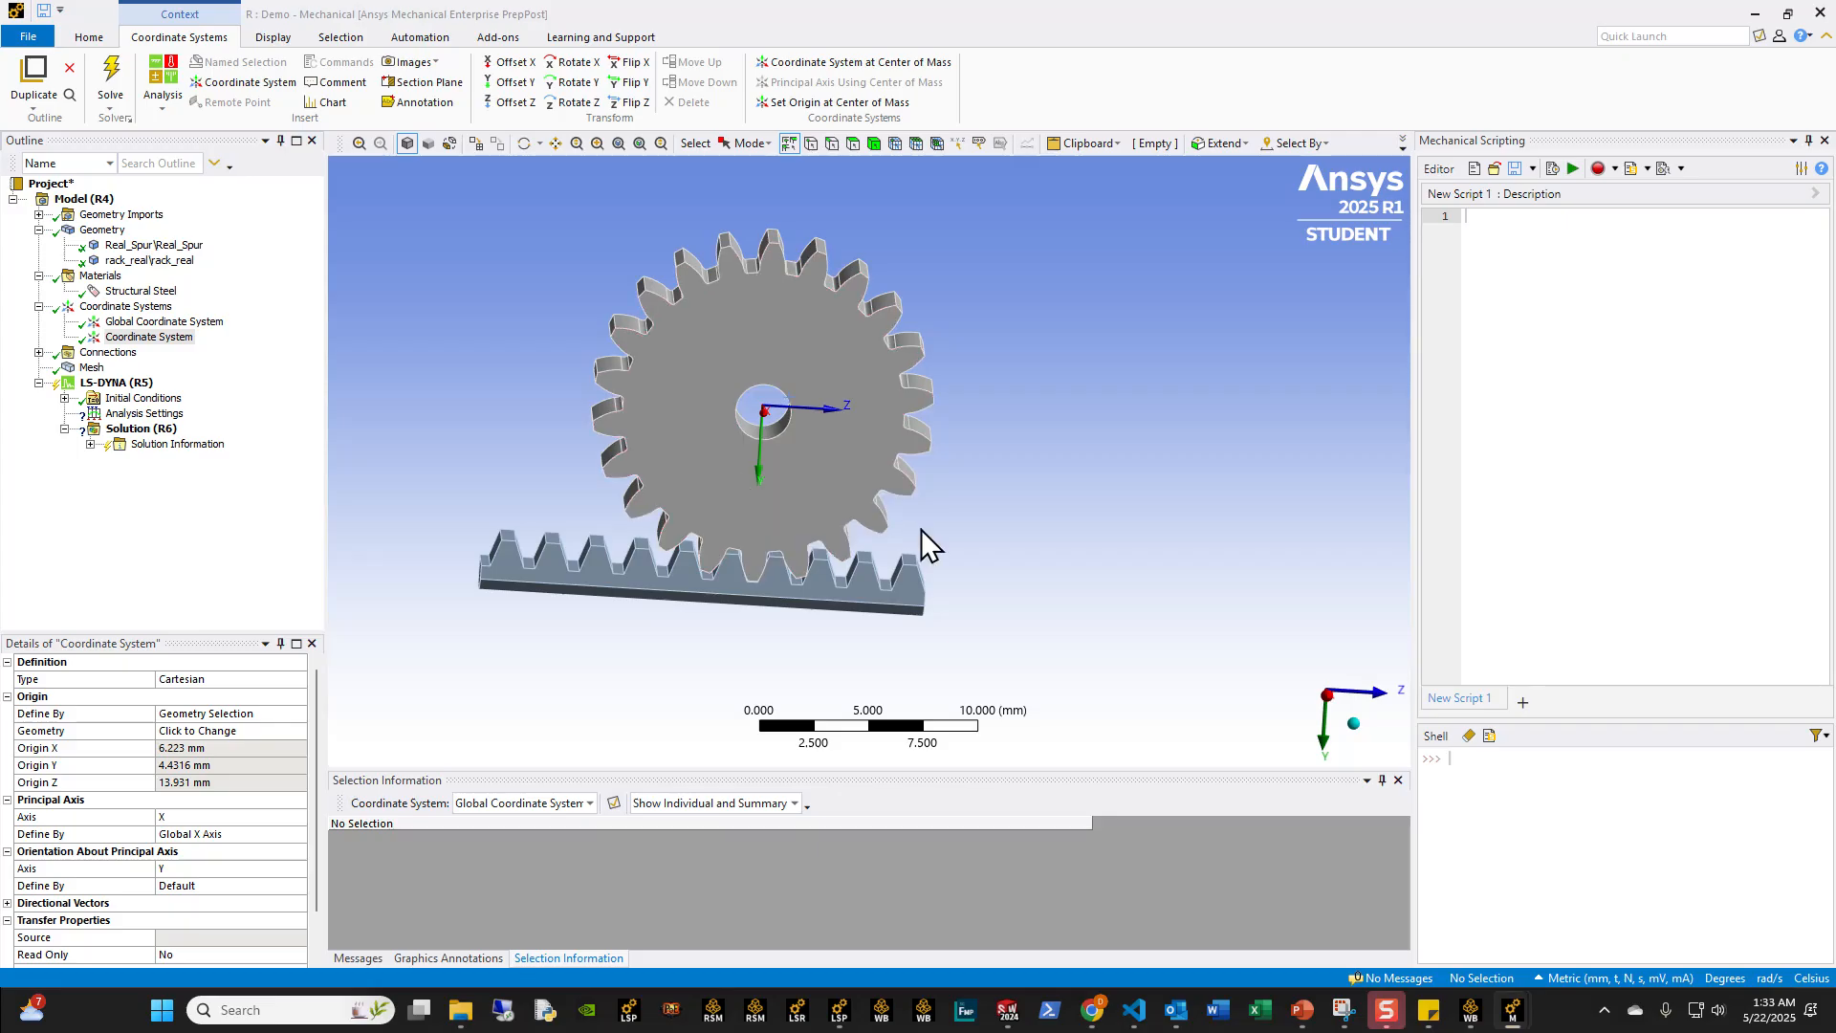
Step: Rename the coordinate system at the gear bore as Point_1
left_click(148, 336)
type("Poin")
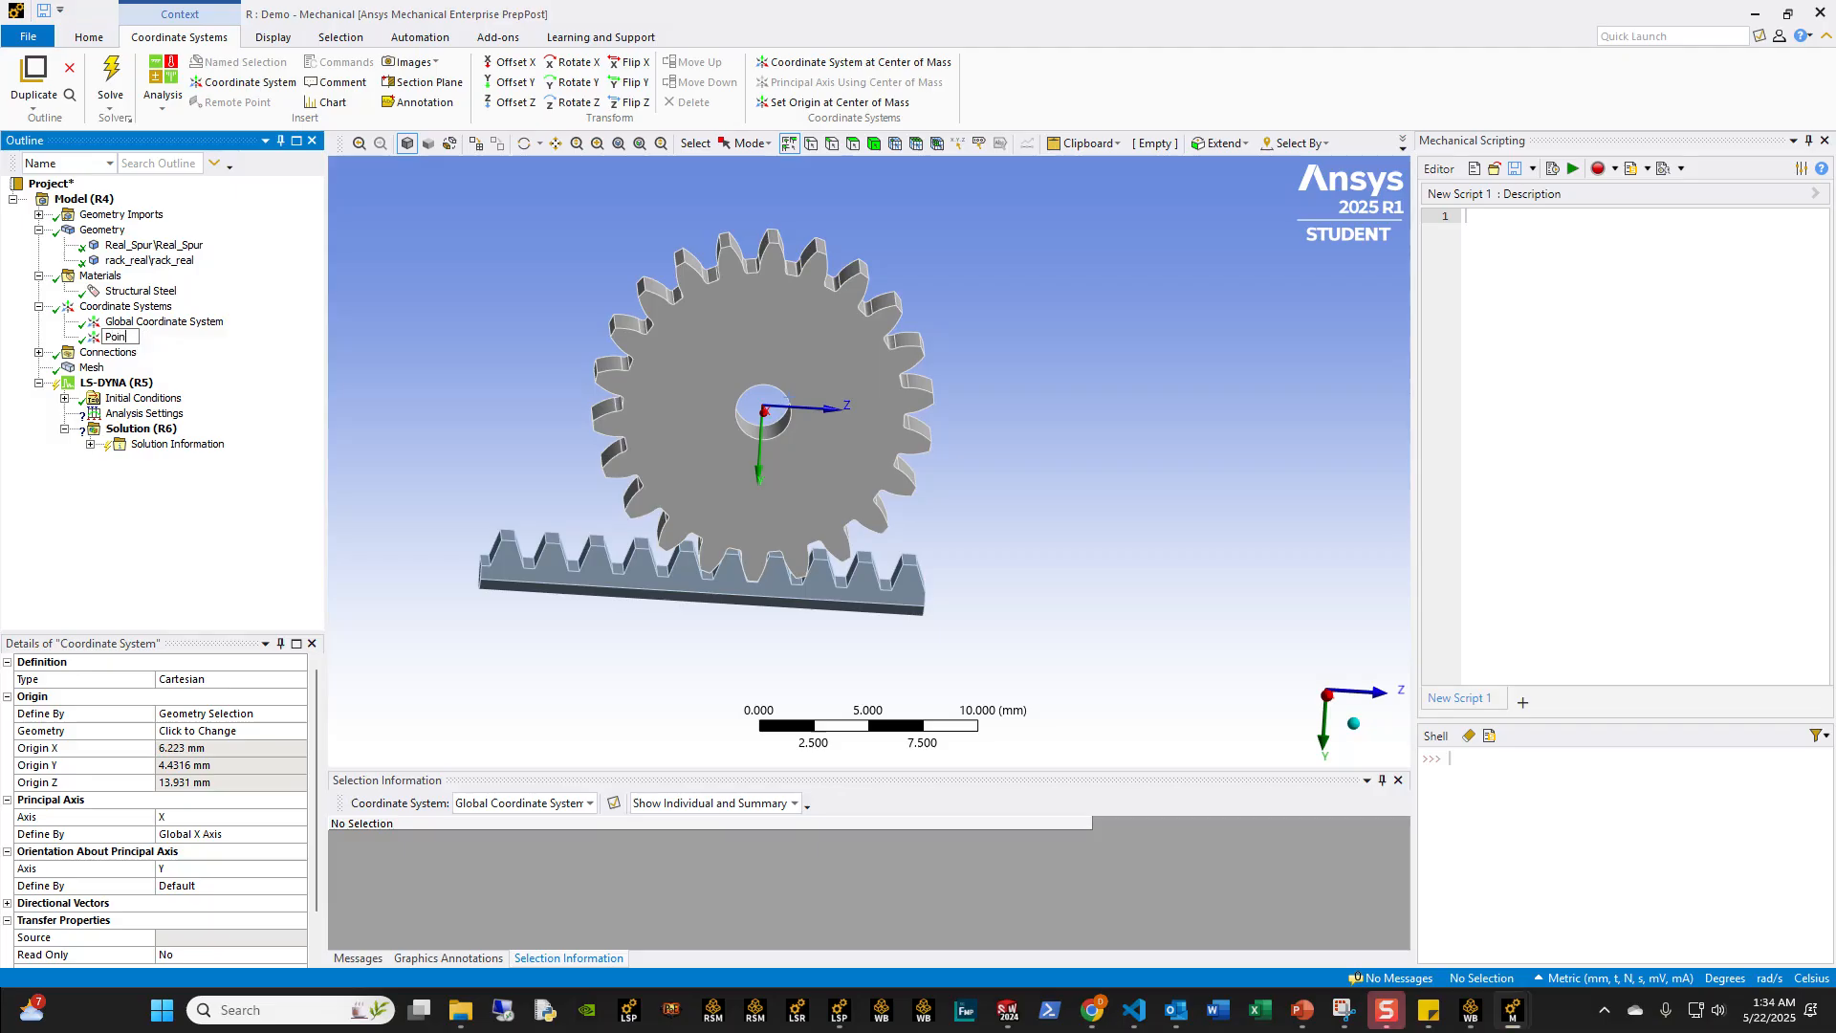
key("Return")
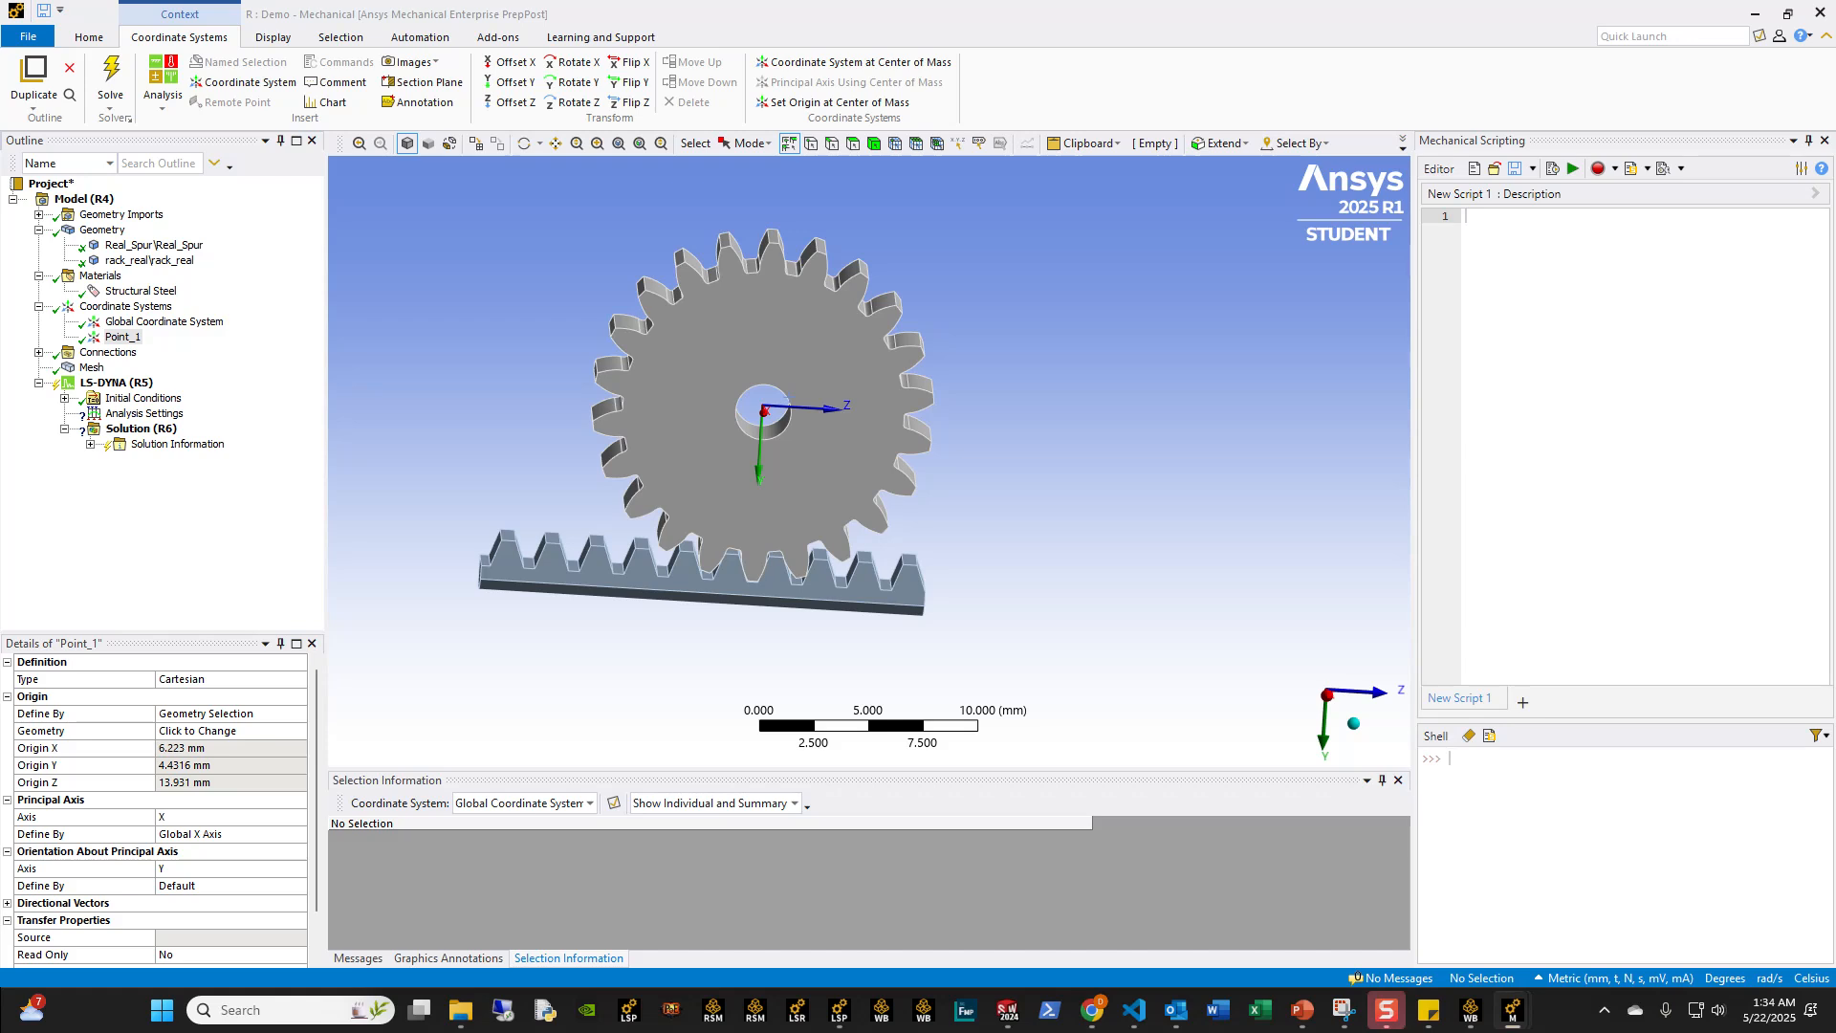
Step: Add a second coordinate system with its origin defined by geometry selection of the rack's two opposite toothed side faces
right_click(143, 307)
mouse_move(182, 322)
left_click(287, 317)
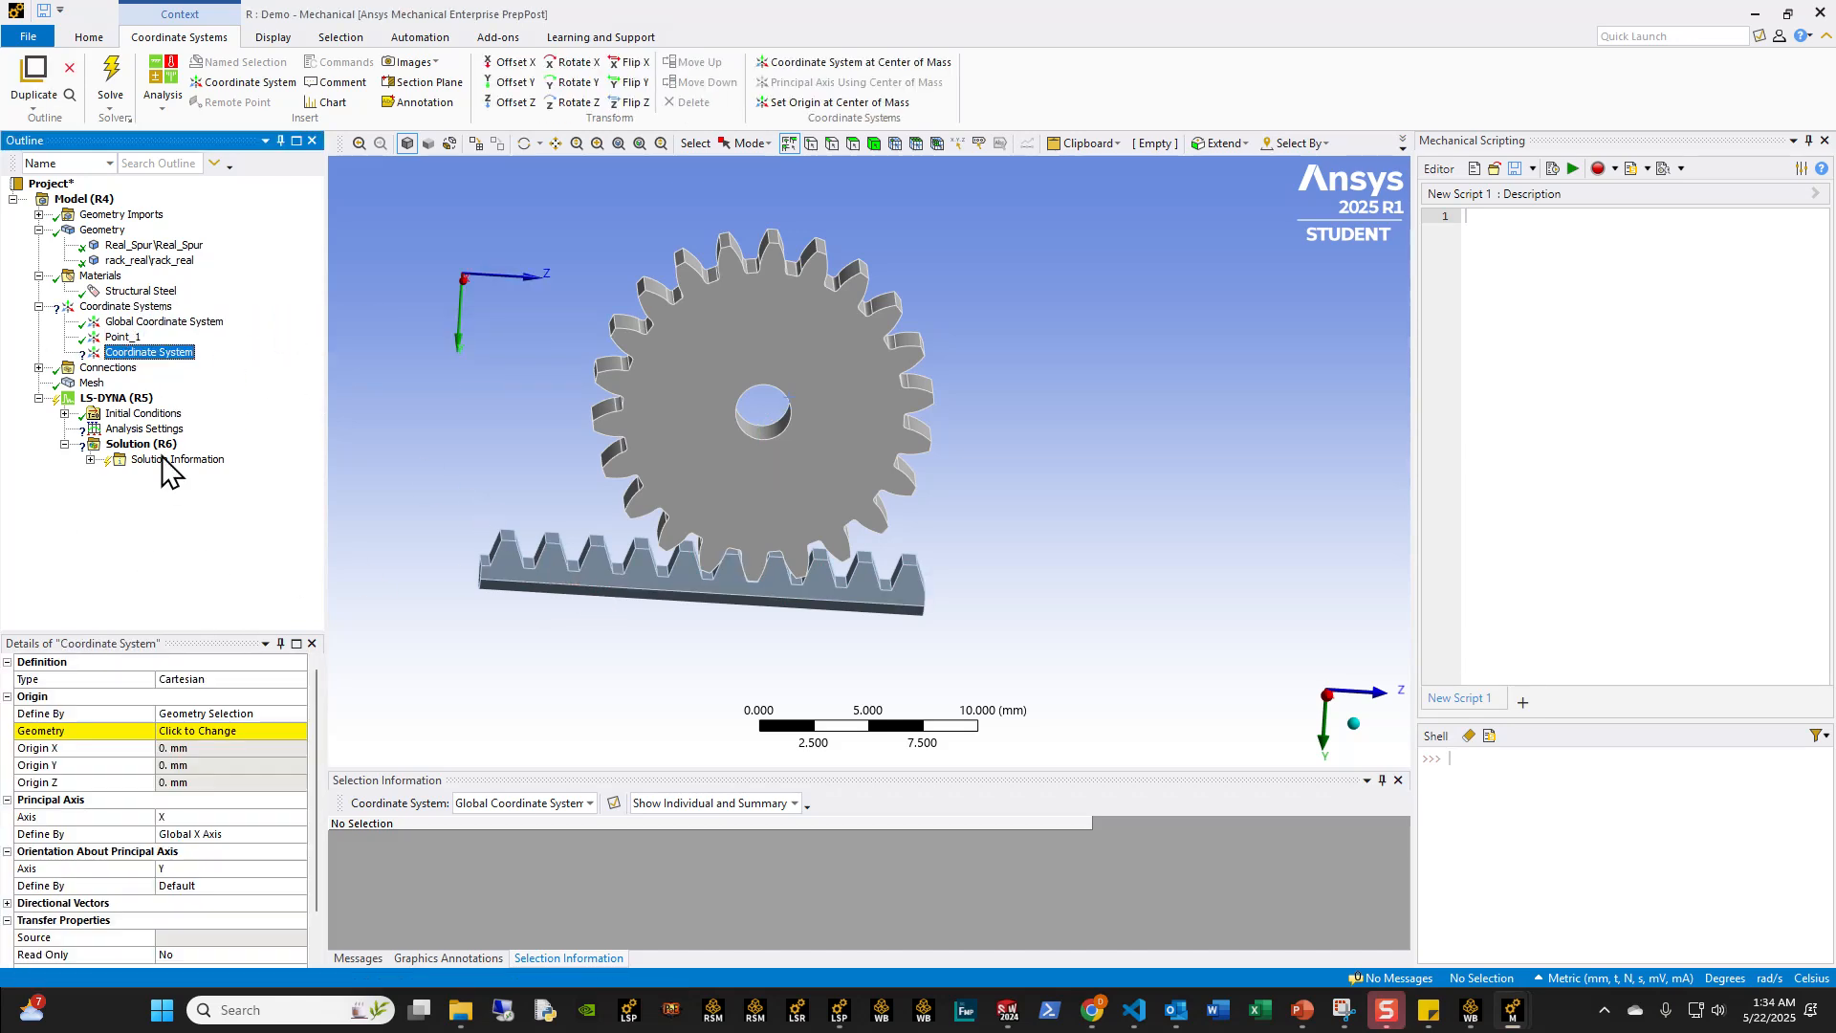
double_click(214, 709)
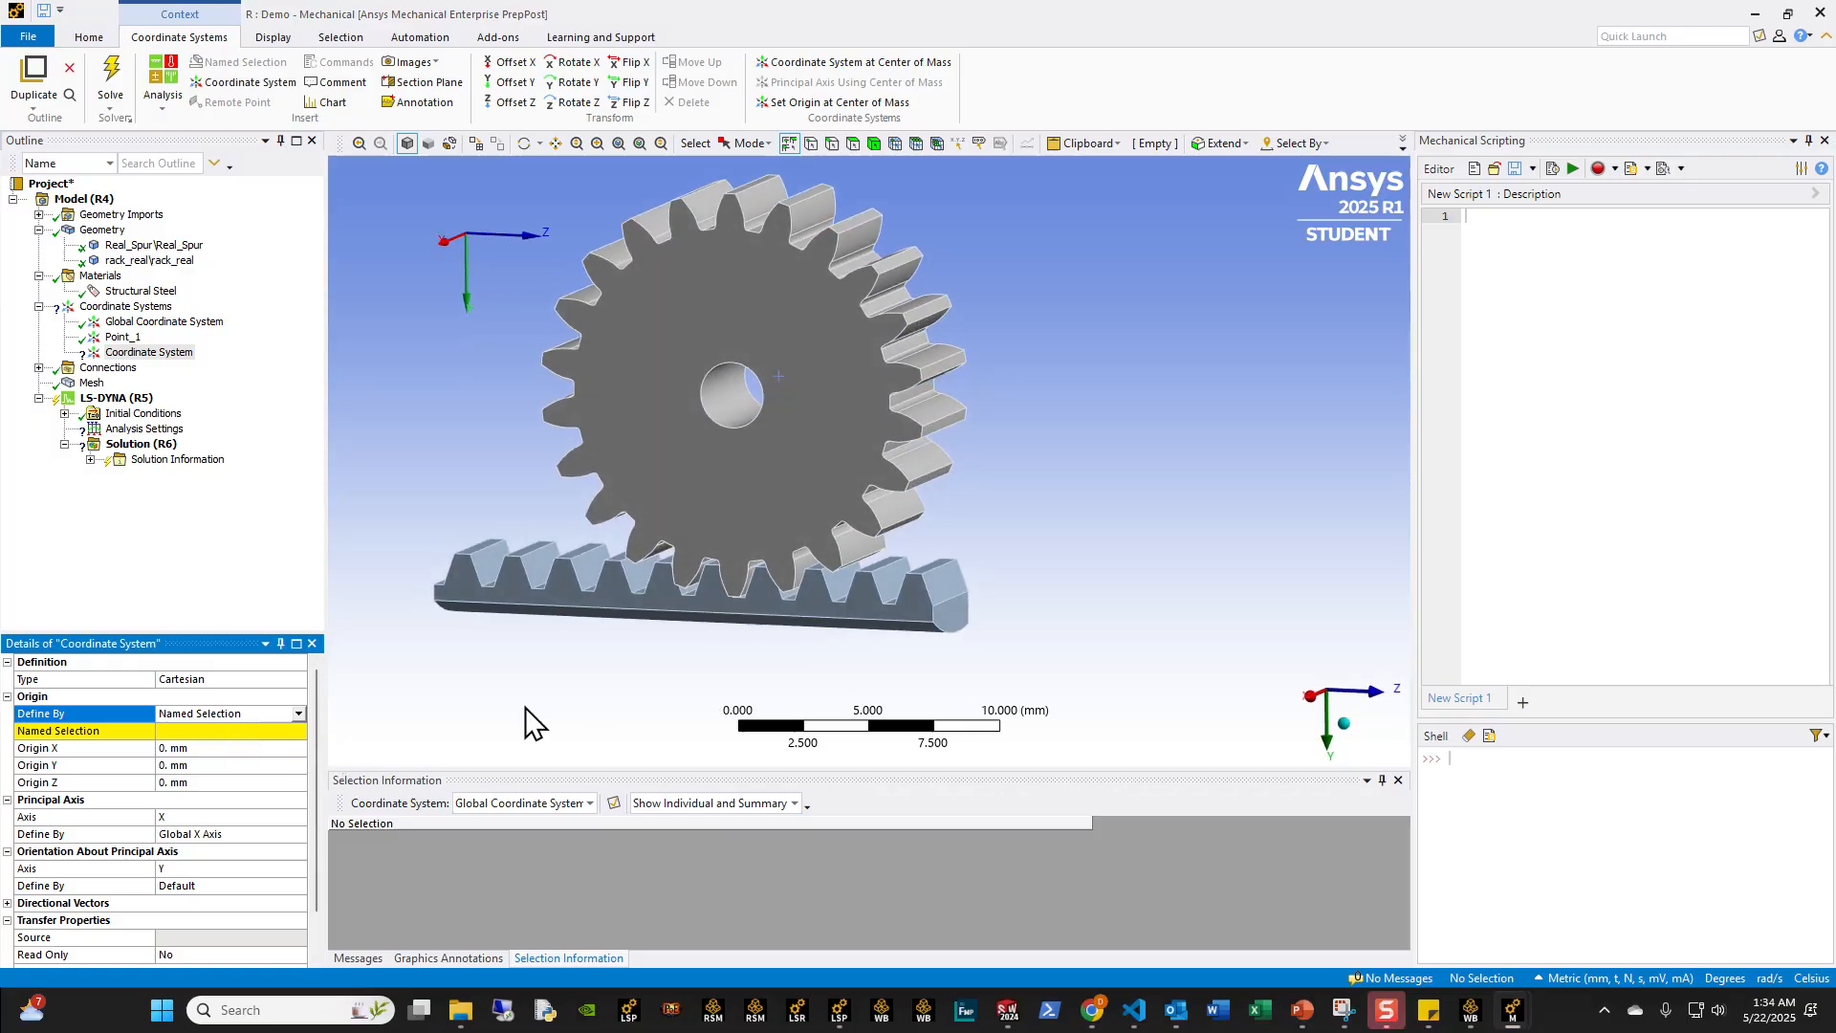
double_click(220, 713)
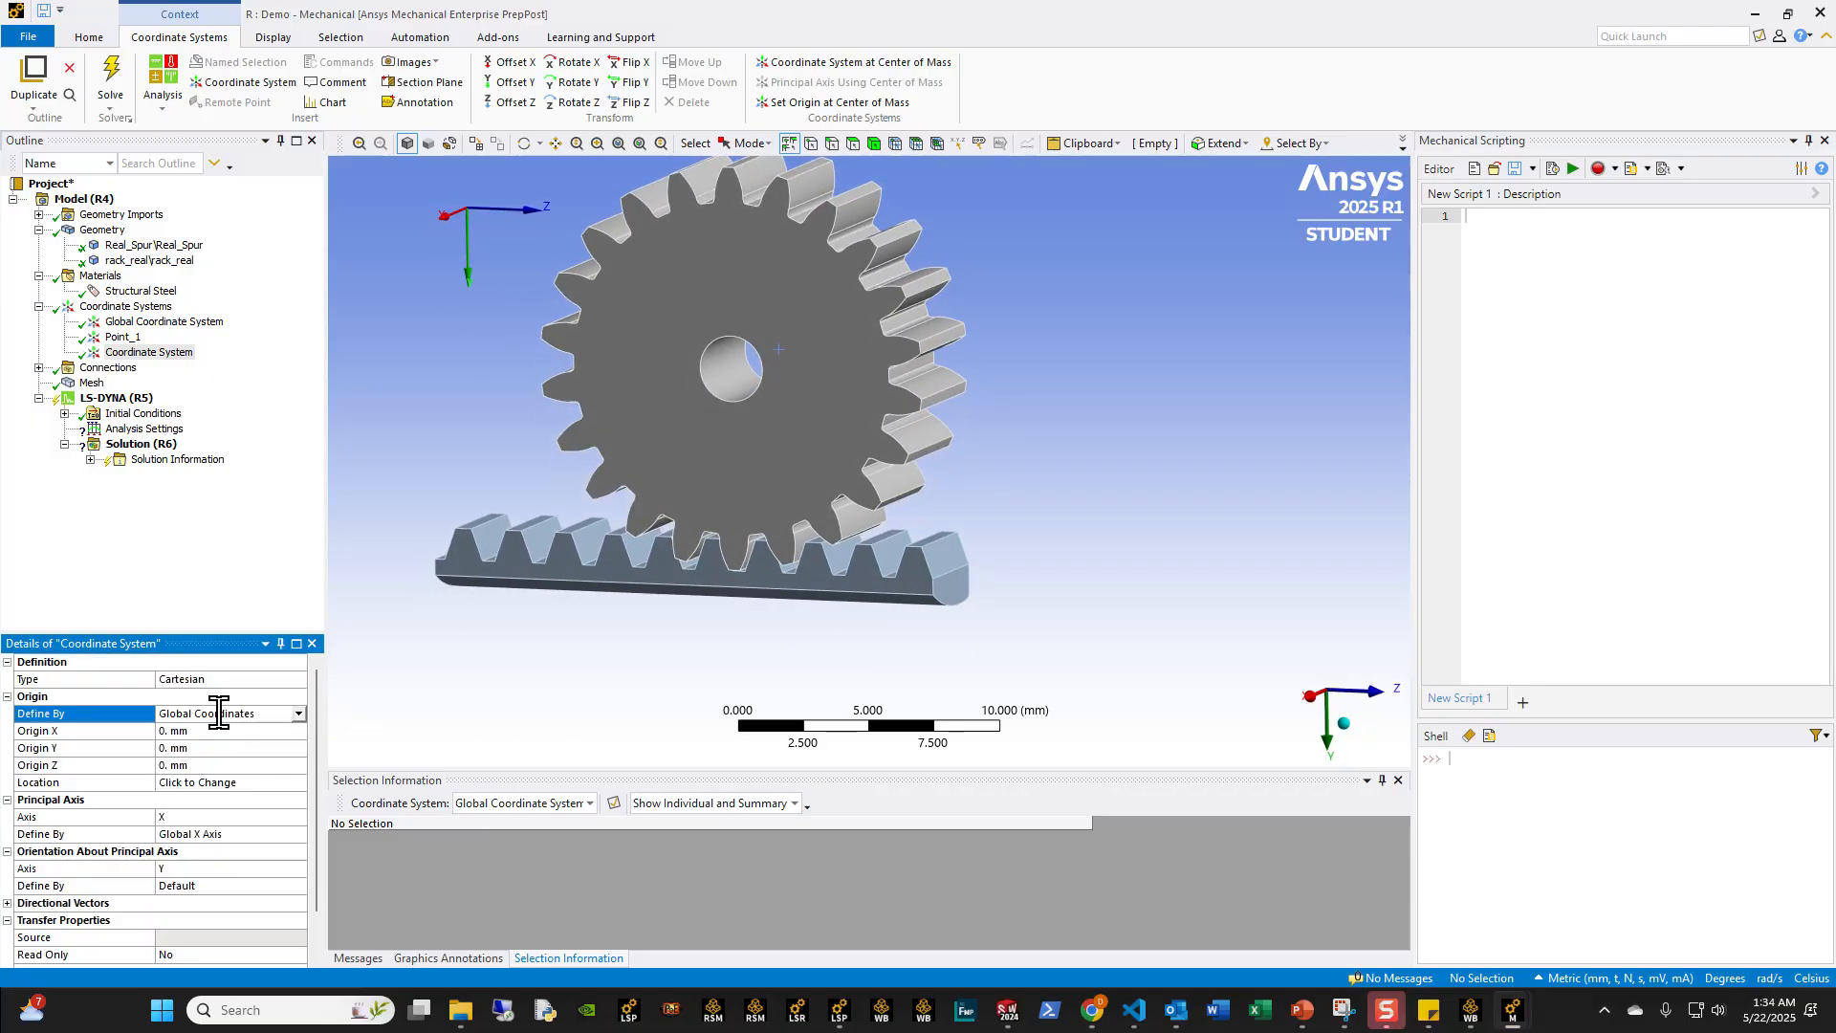
left_click(215, 728)
scroll(717, 614, "up", 3)
left_click(625, 629)
middle_click_drag(625, 630, 520, 655)
left_click(732, 669, "ctrl")
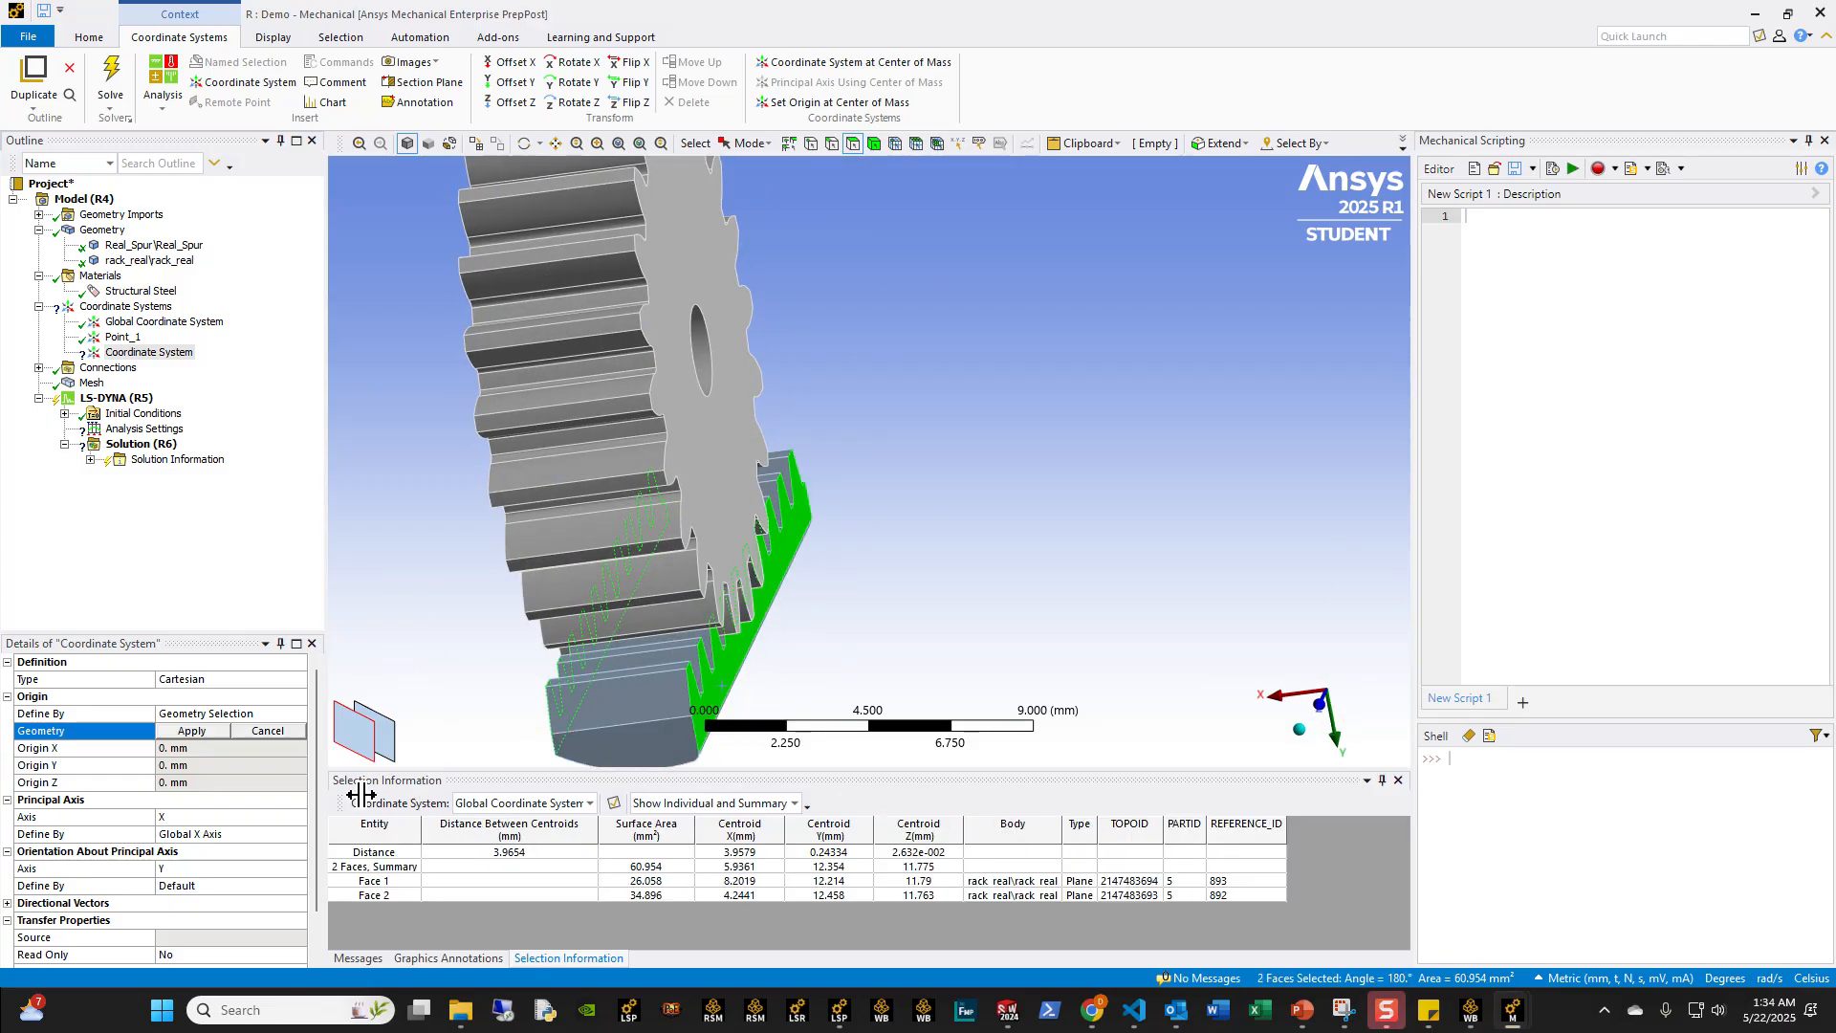
left_click(191, 730)
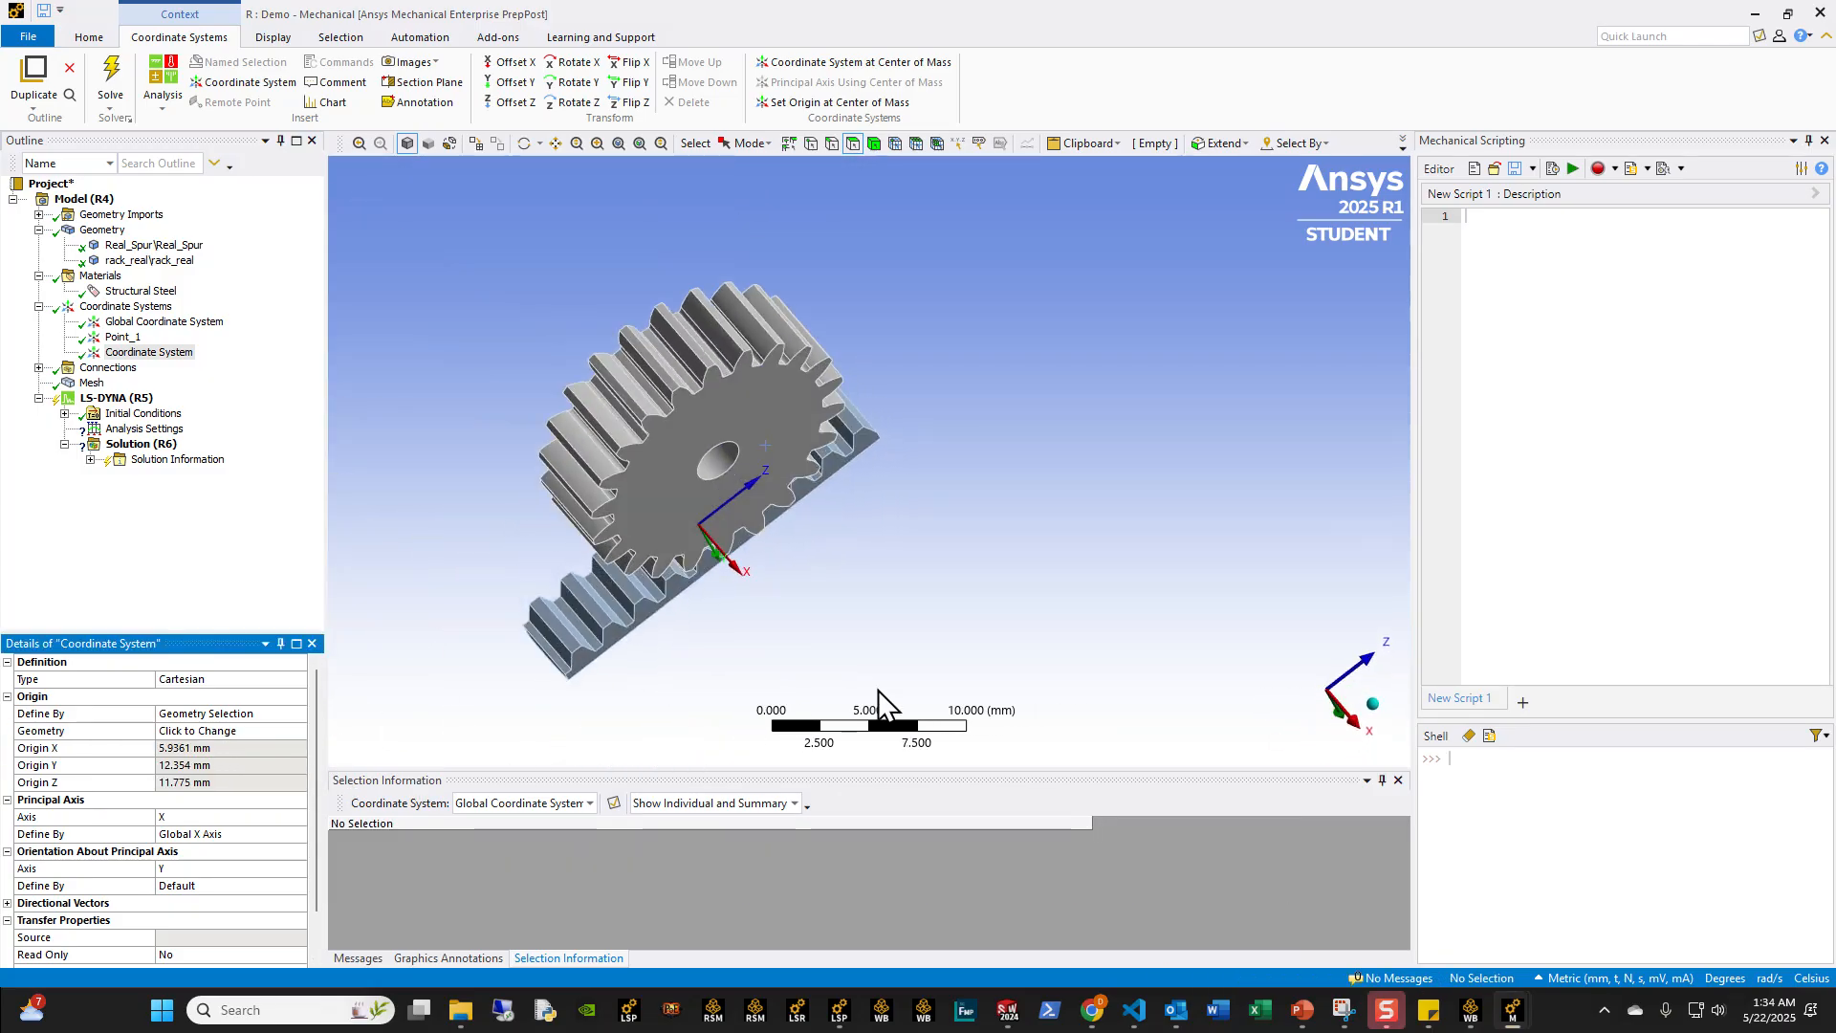
Step: Check the placement of the coordinate system on the rack and rename it as Point_2
left_click(1355, 708)
scroll(889, 702, "up", 3)
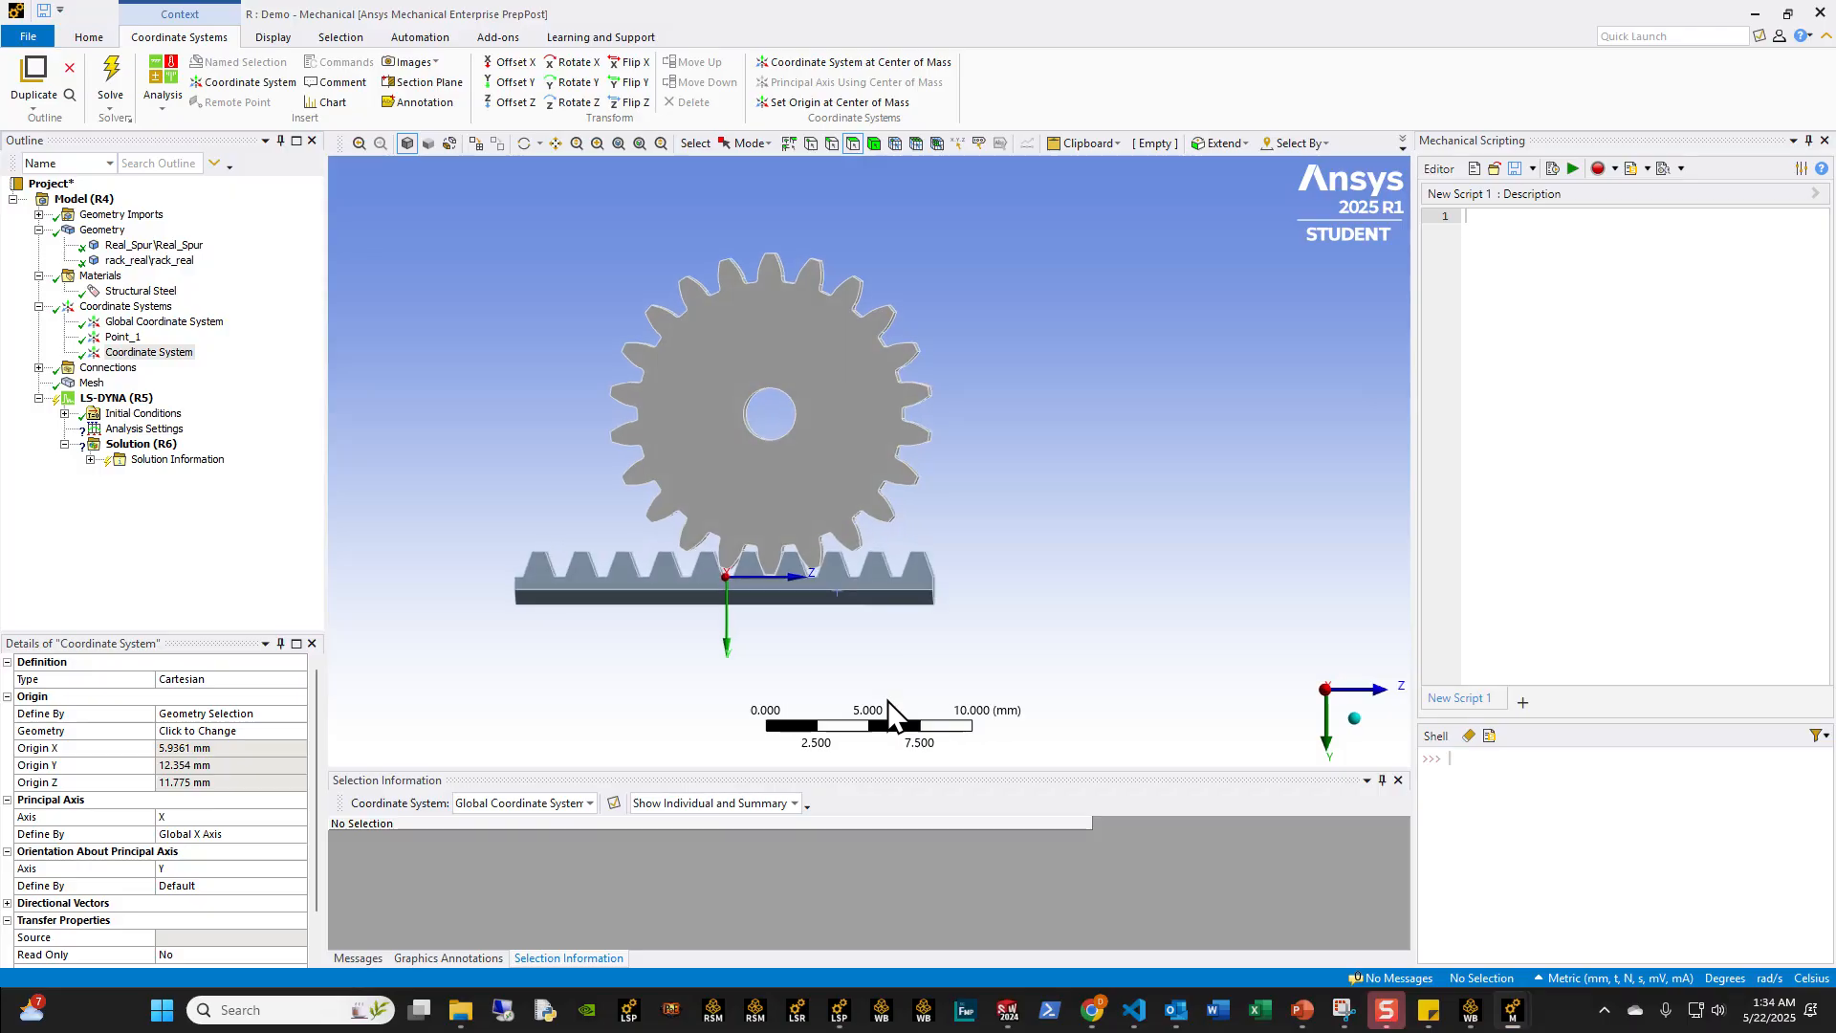
middle_click_drag(890, 702, 756, 454)
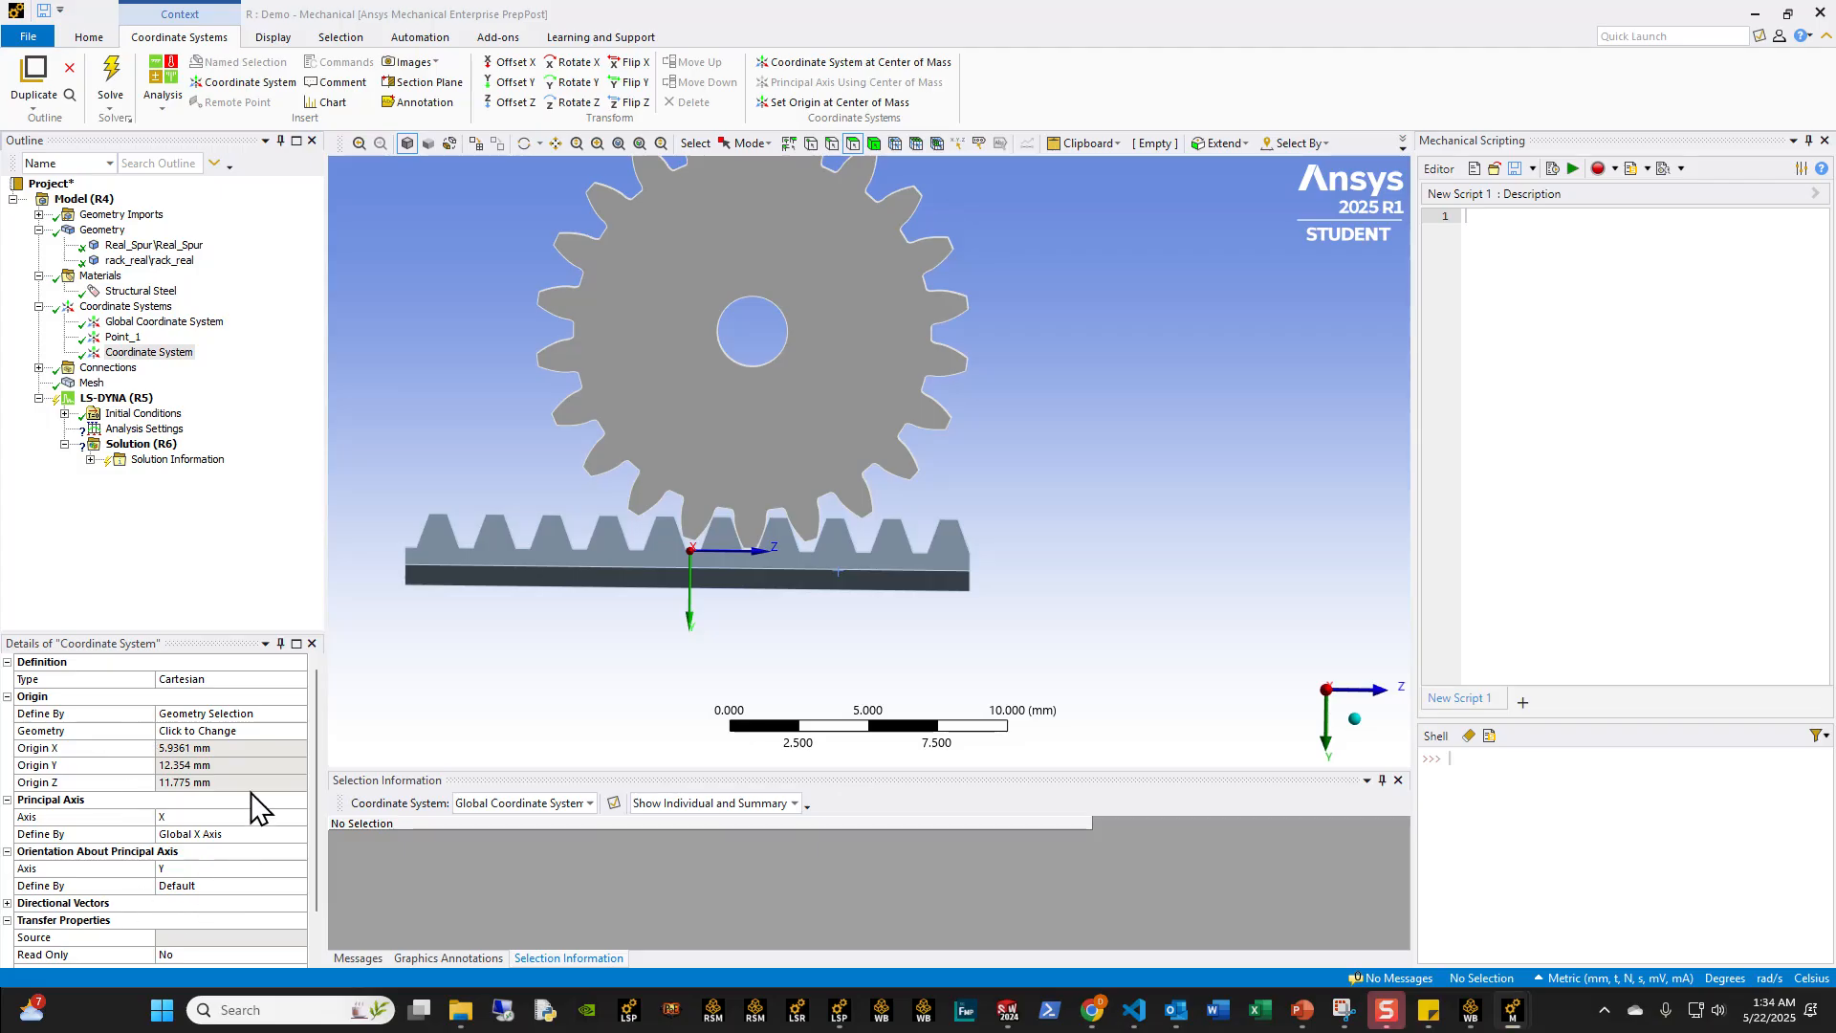
middle_click_drag(635, 615, 822, 612)
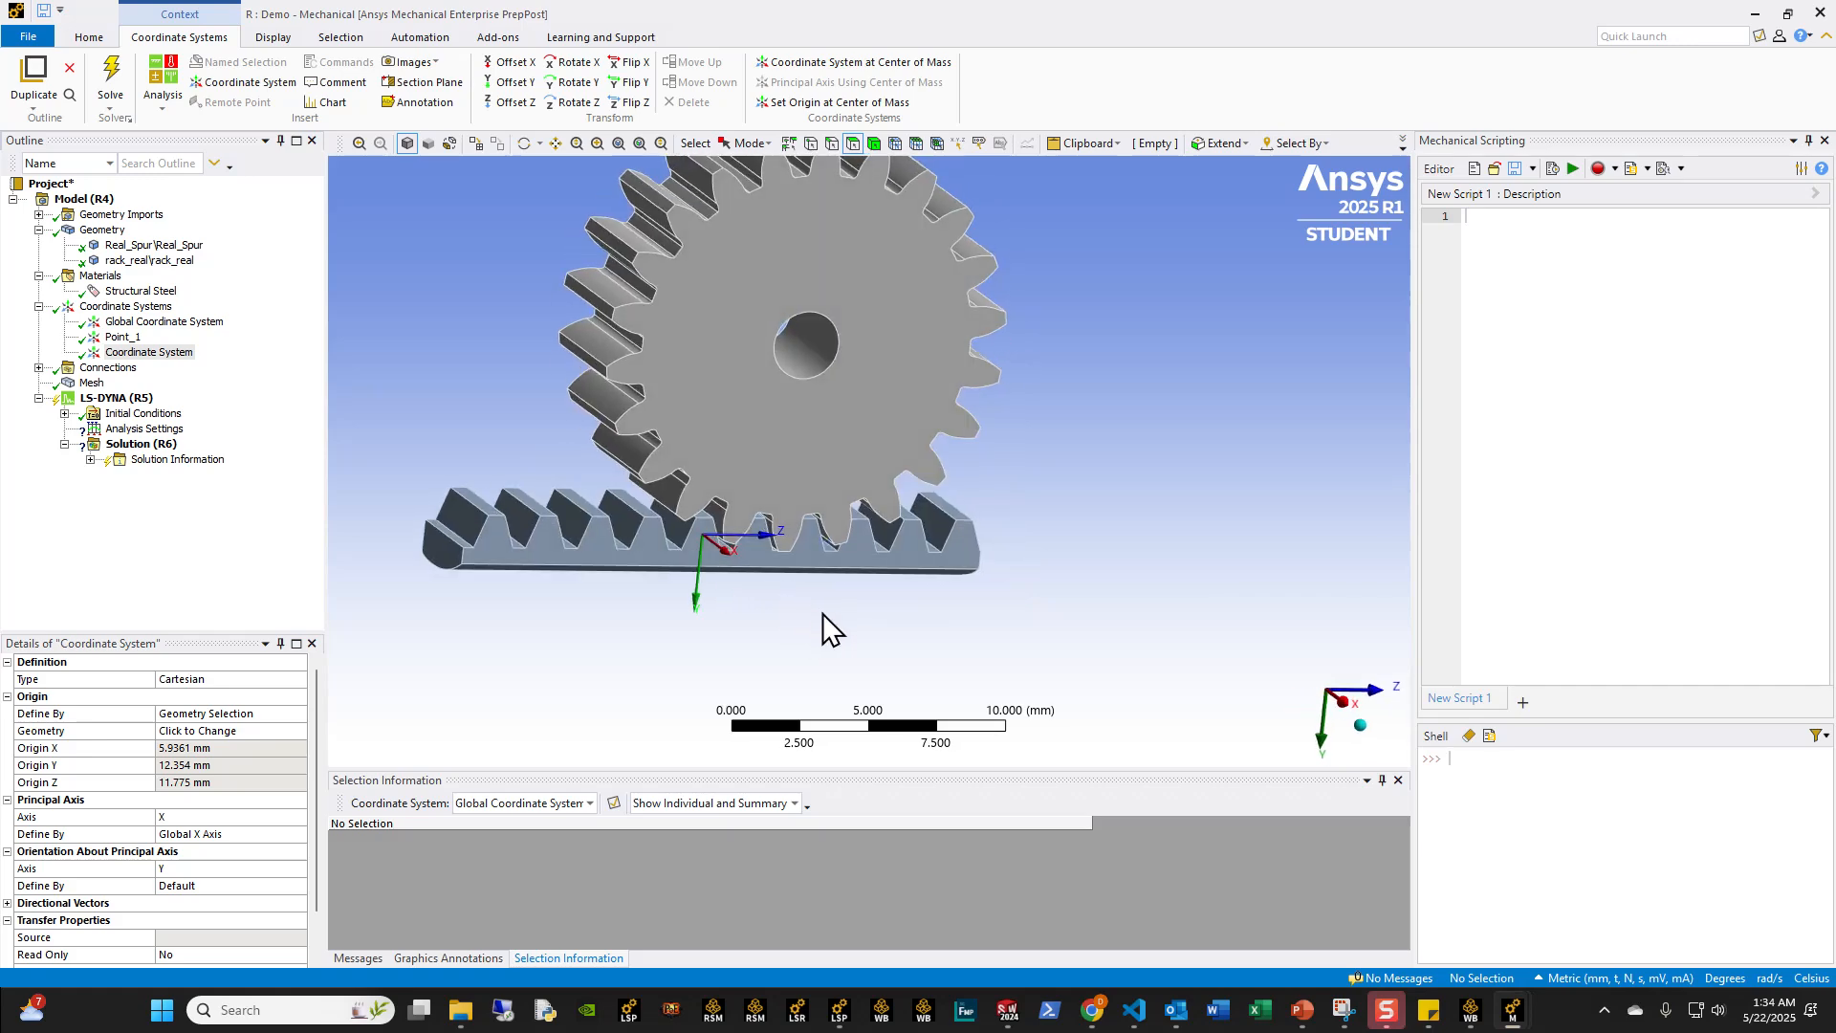
middle_click_drag(711, 668, 745, 590)
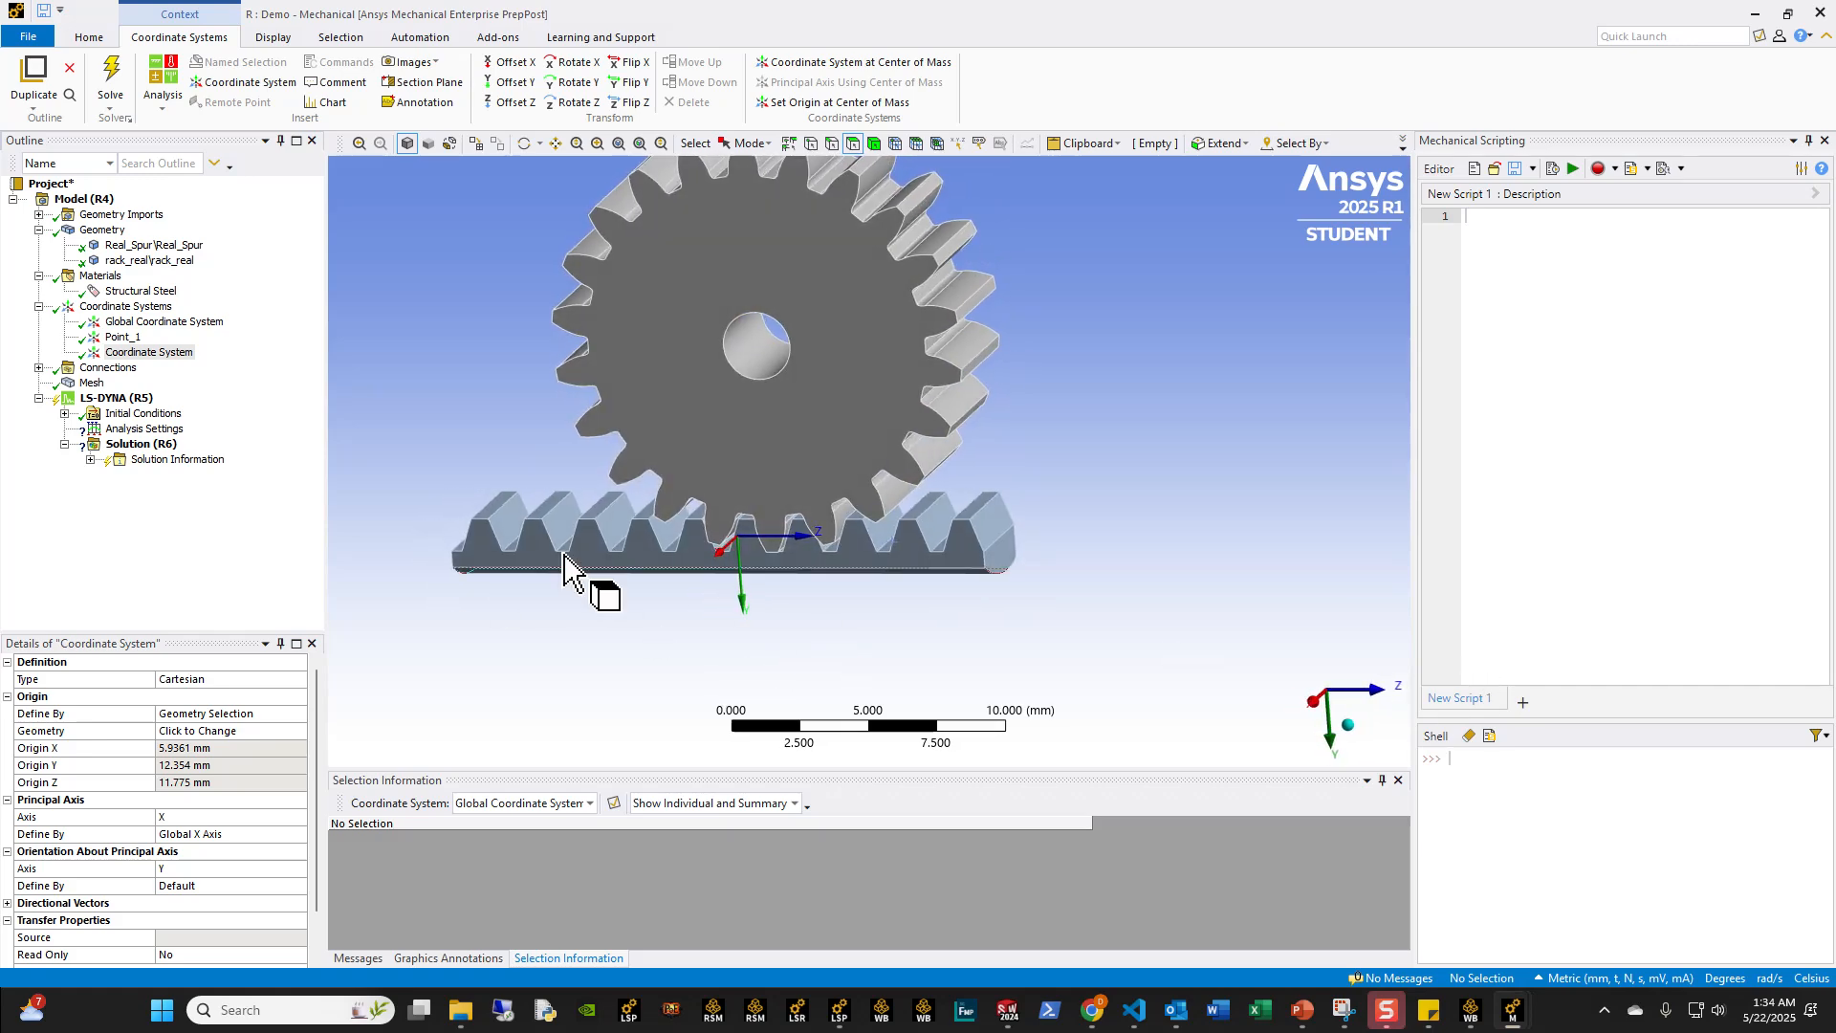
left_click(153, 351)
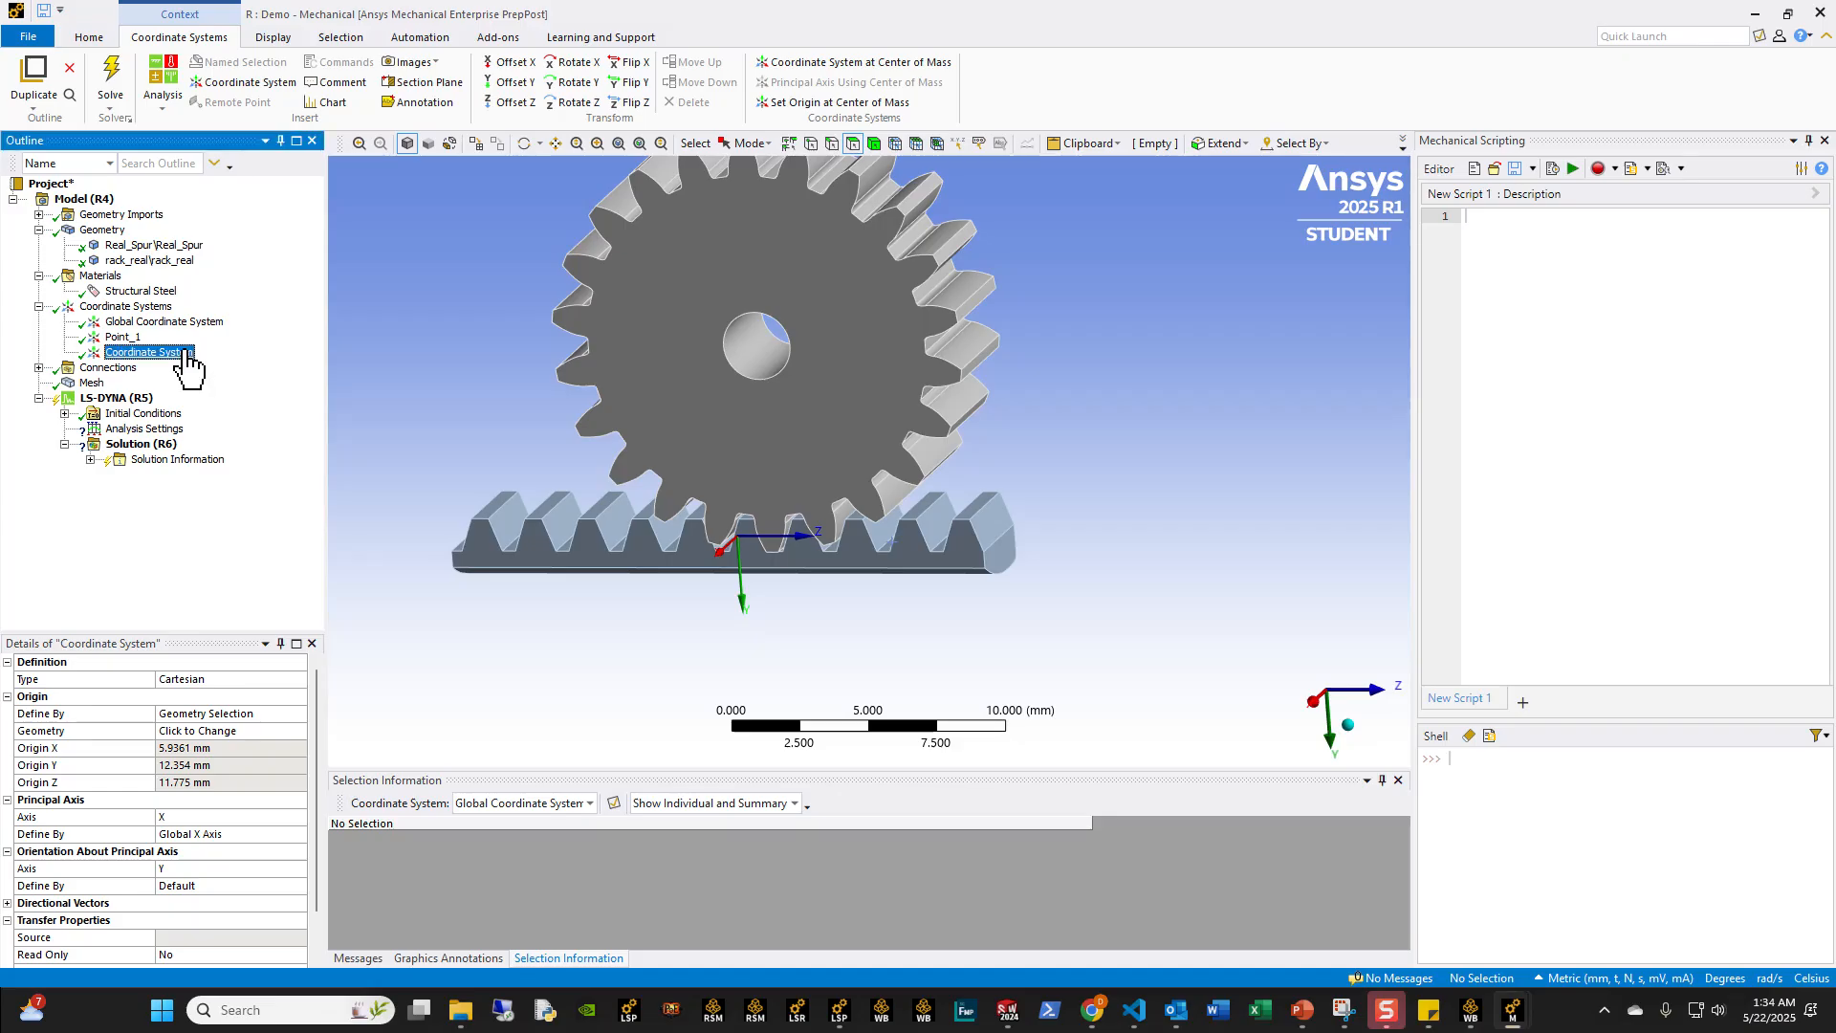
type("Point_2")
key("Return")
Step: Define the origin of Point_2 by global coordinates and set its X value to 5.756 mm
left_click(307, 719)
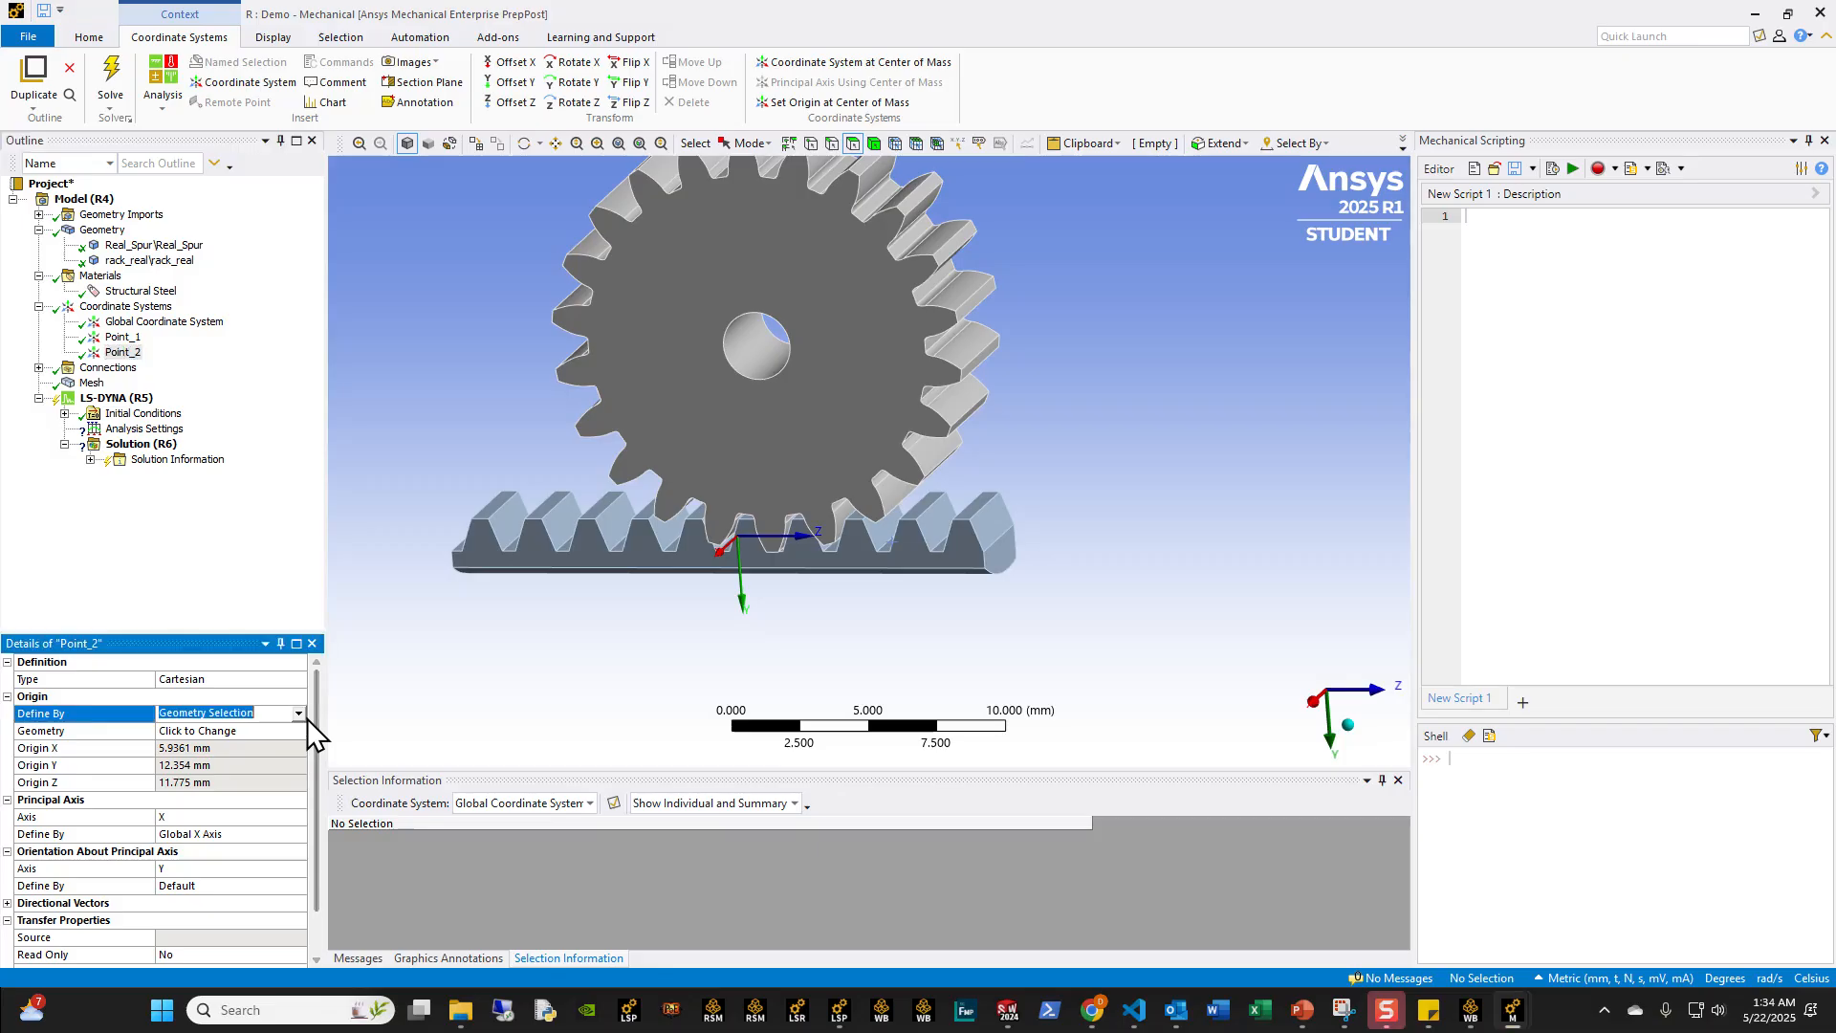
left_click(270, 740)
left_click(206, 732)
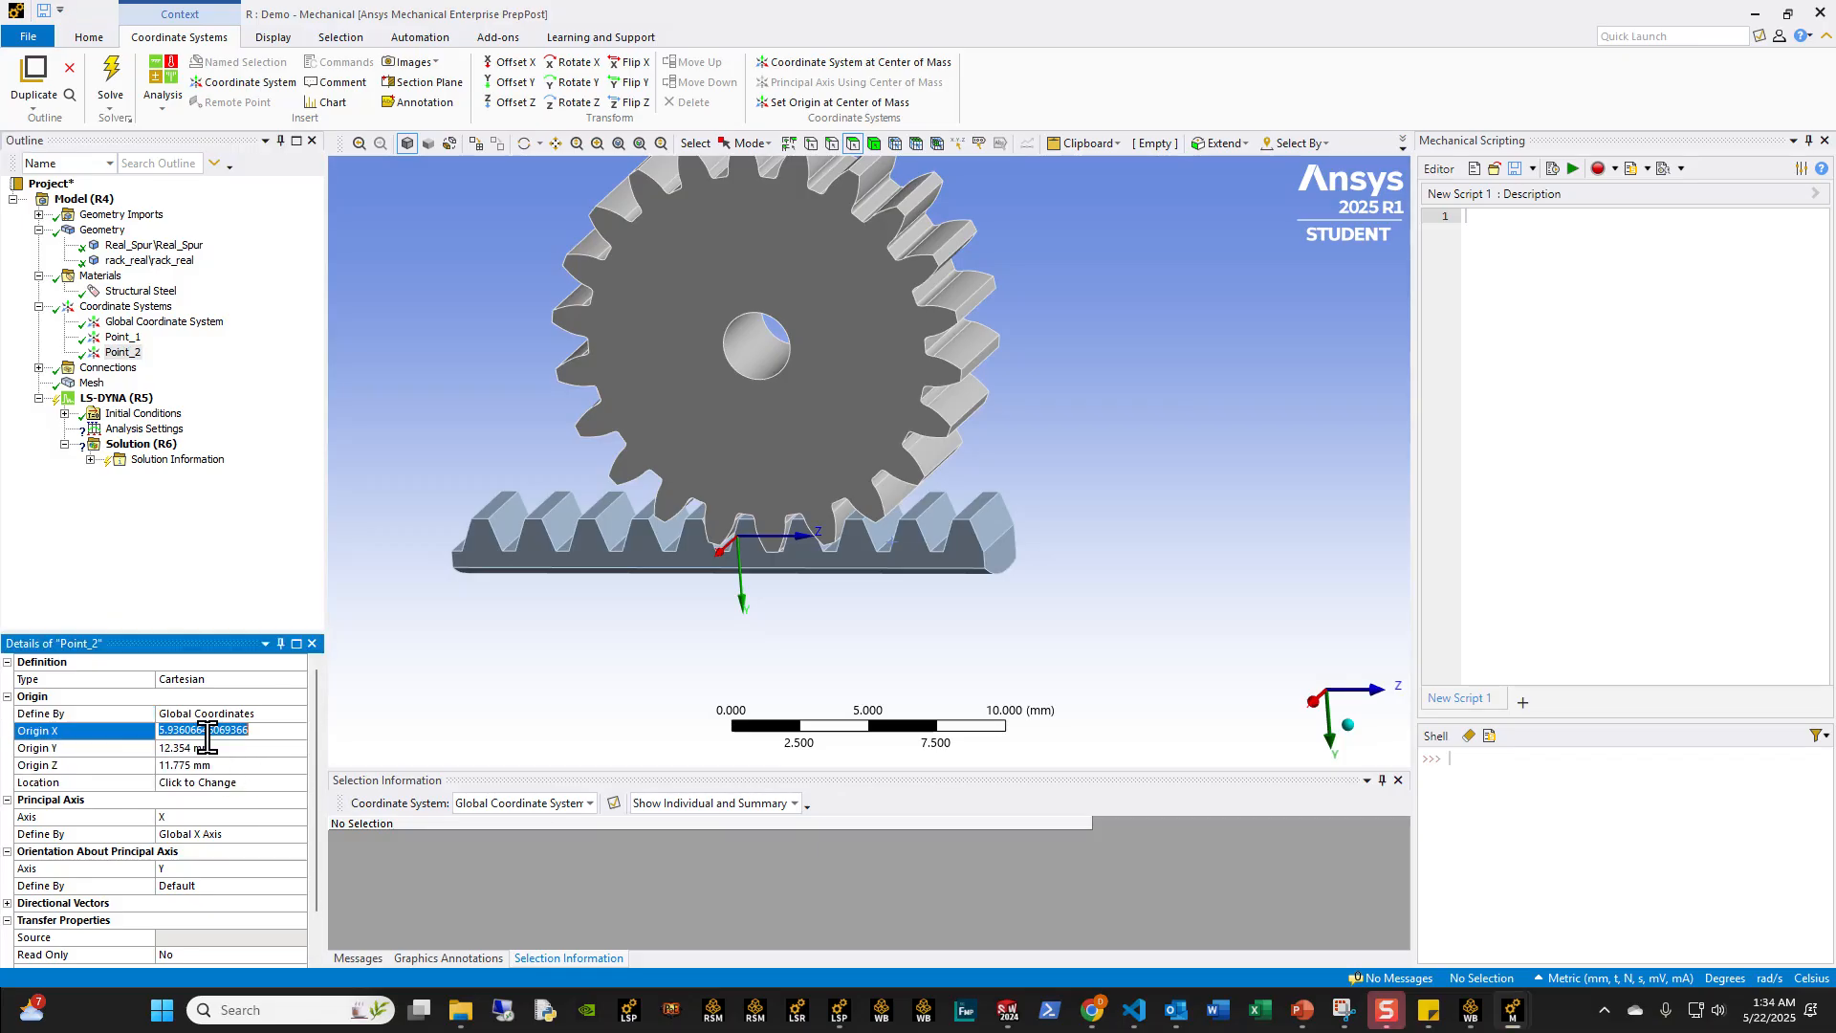
type("5.756")
Step: Set the origin of Point_2 to Y 12.75 mm and Z 14 mm
left_click(203, 764)
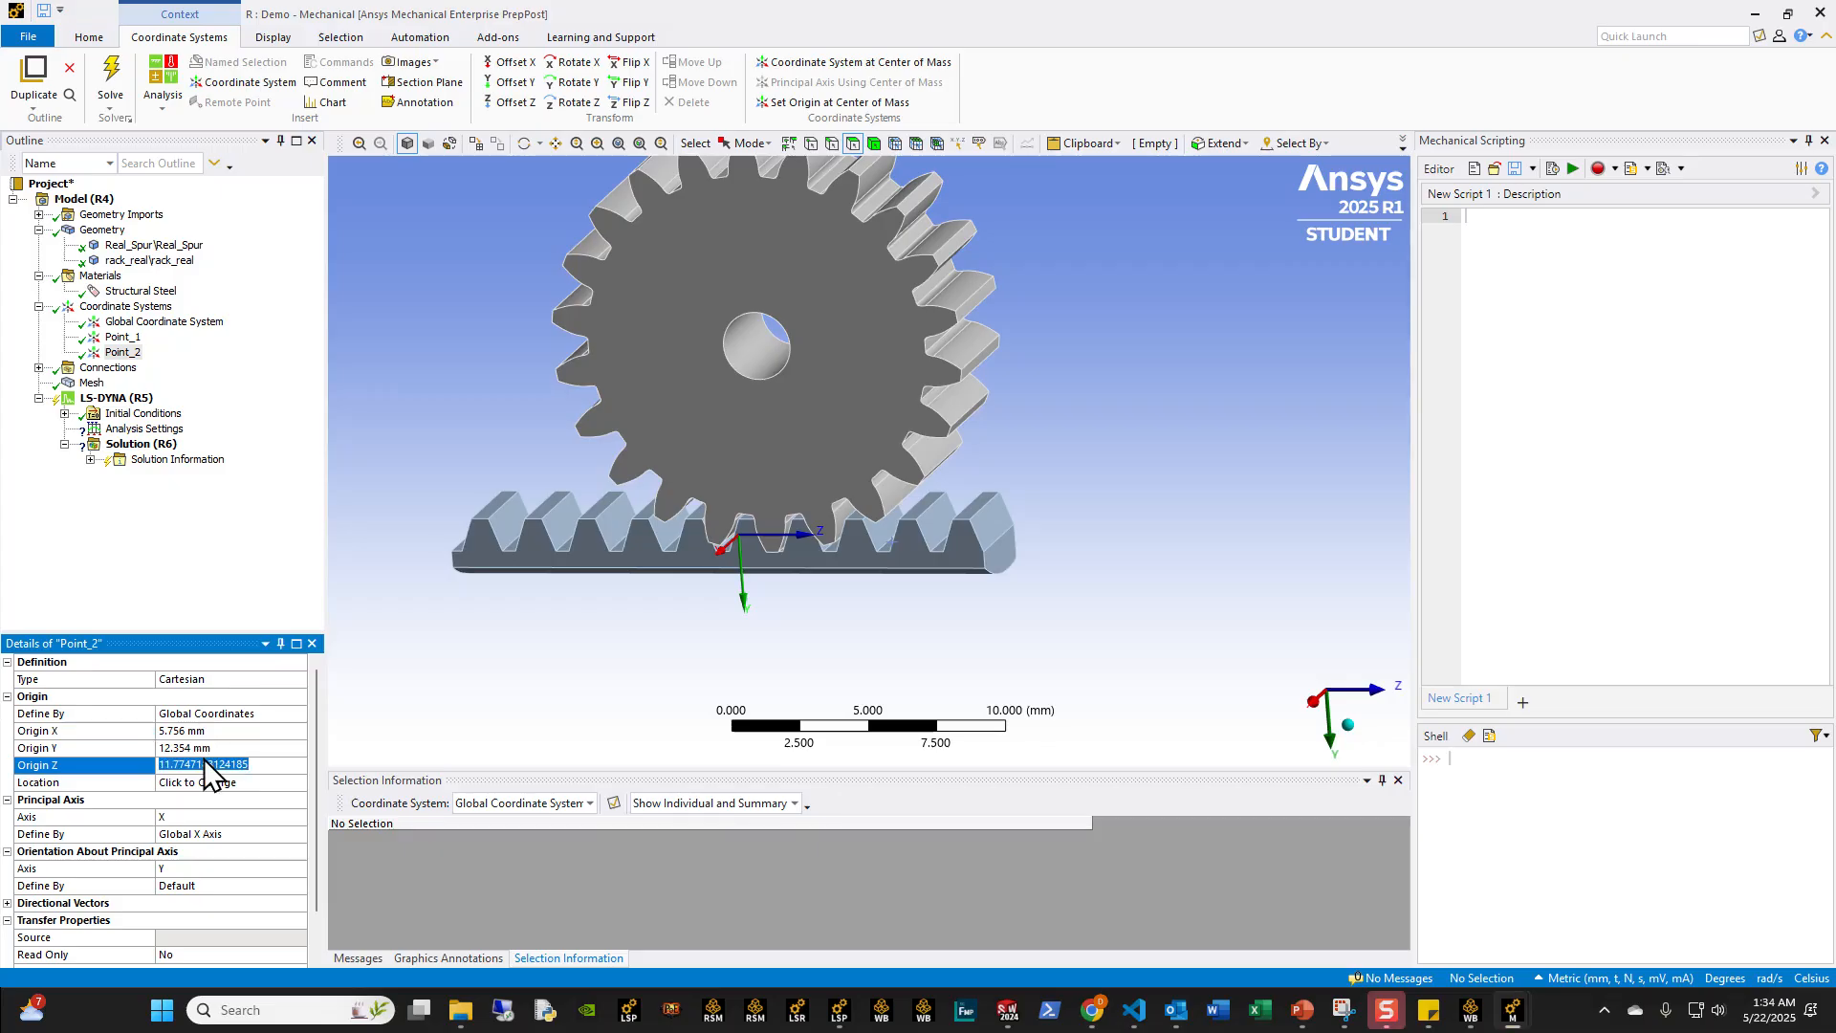
left_click(204, 748)
type("12.")
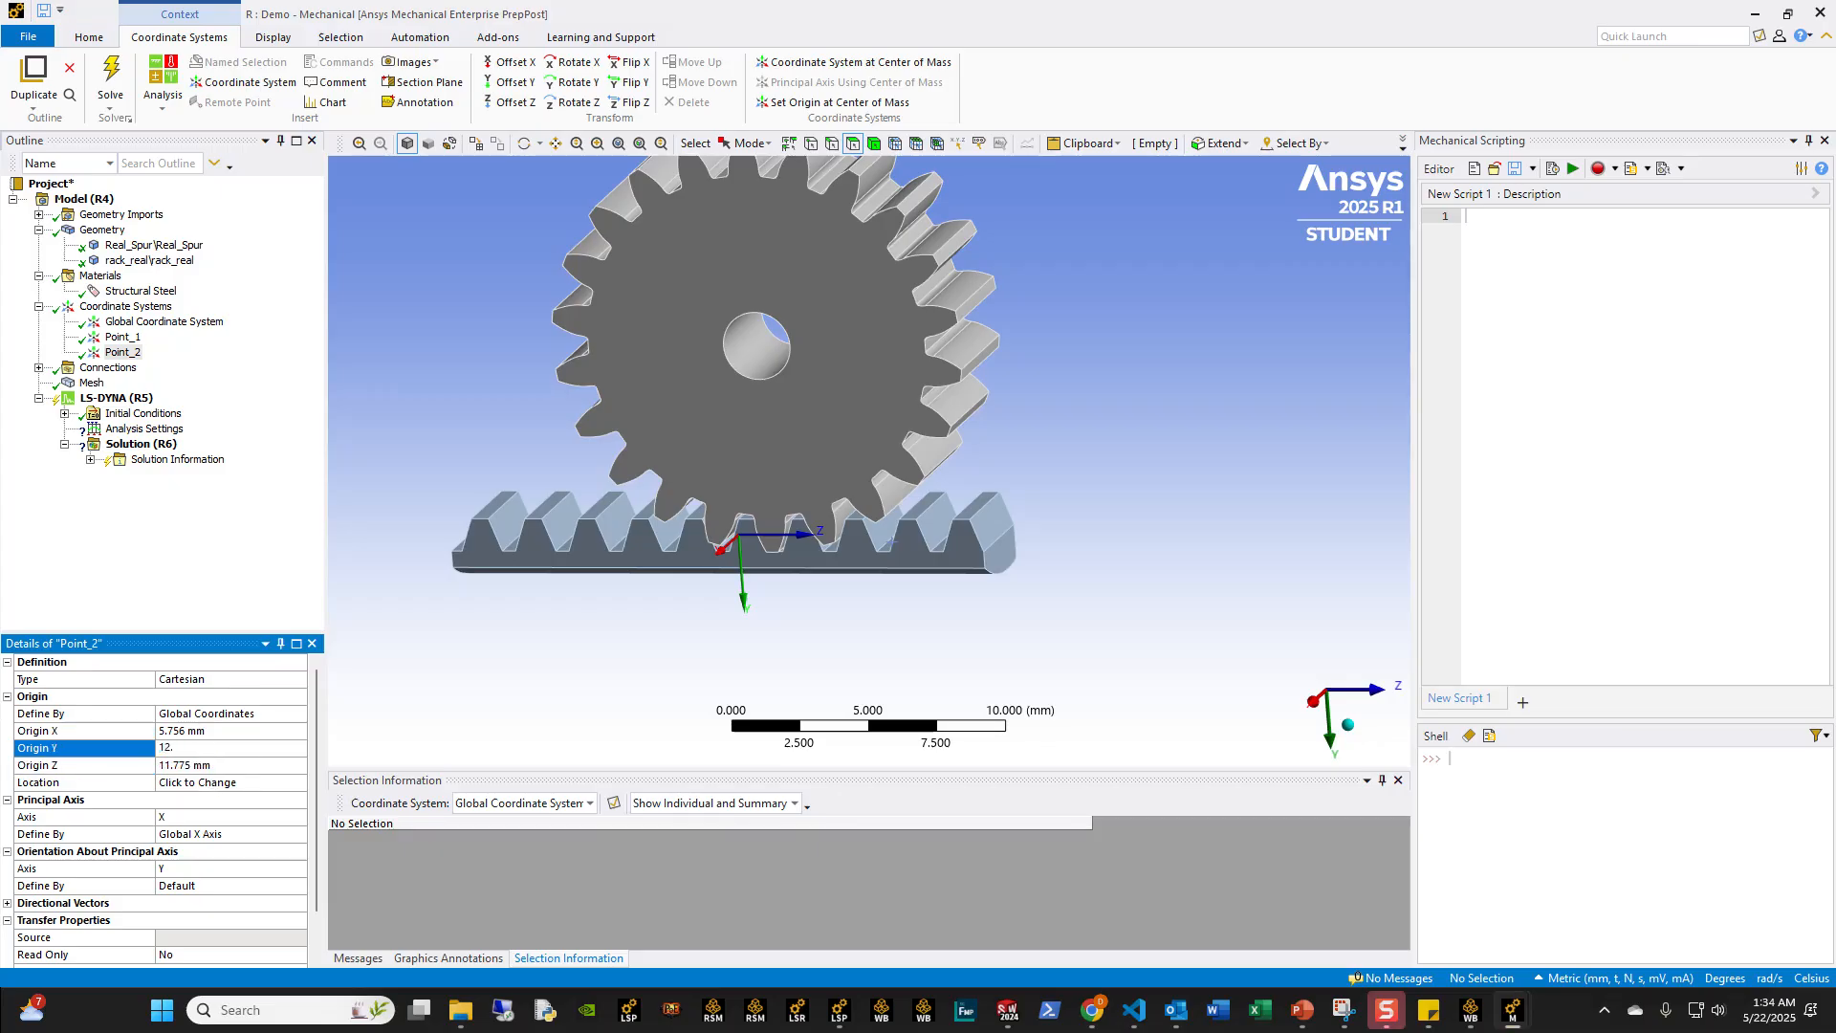
key("Return")
left_click(203, 766)
type("14")
key("Return")
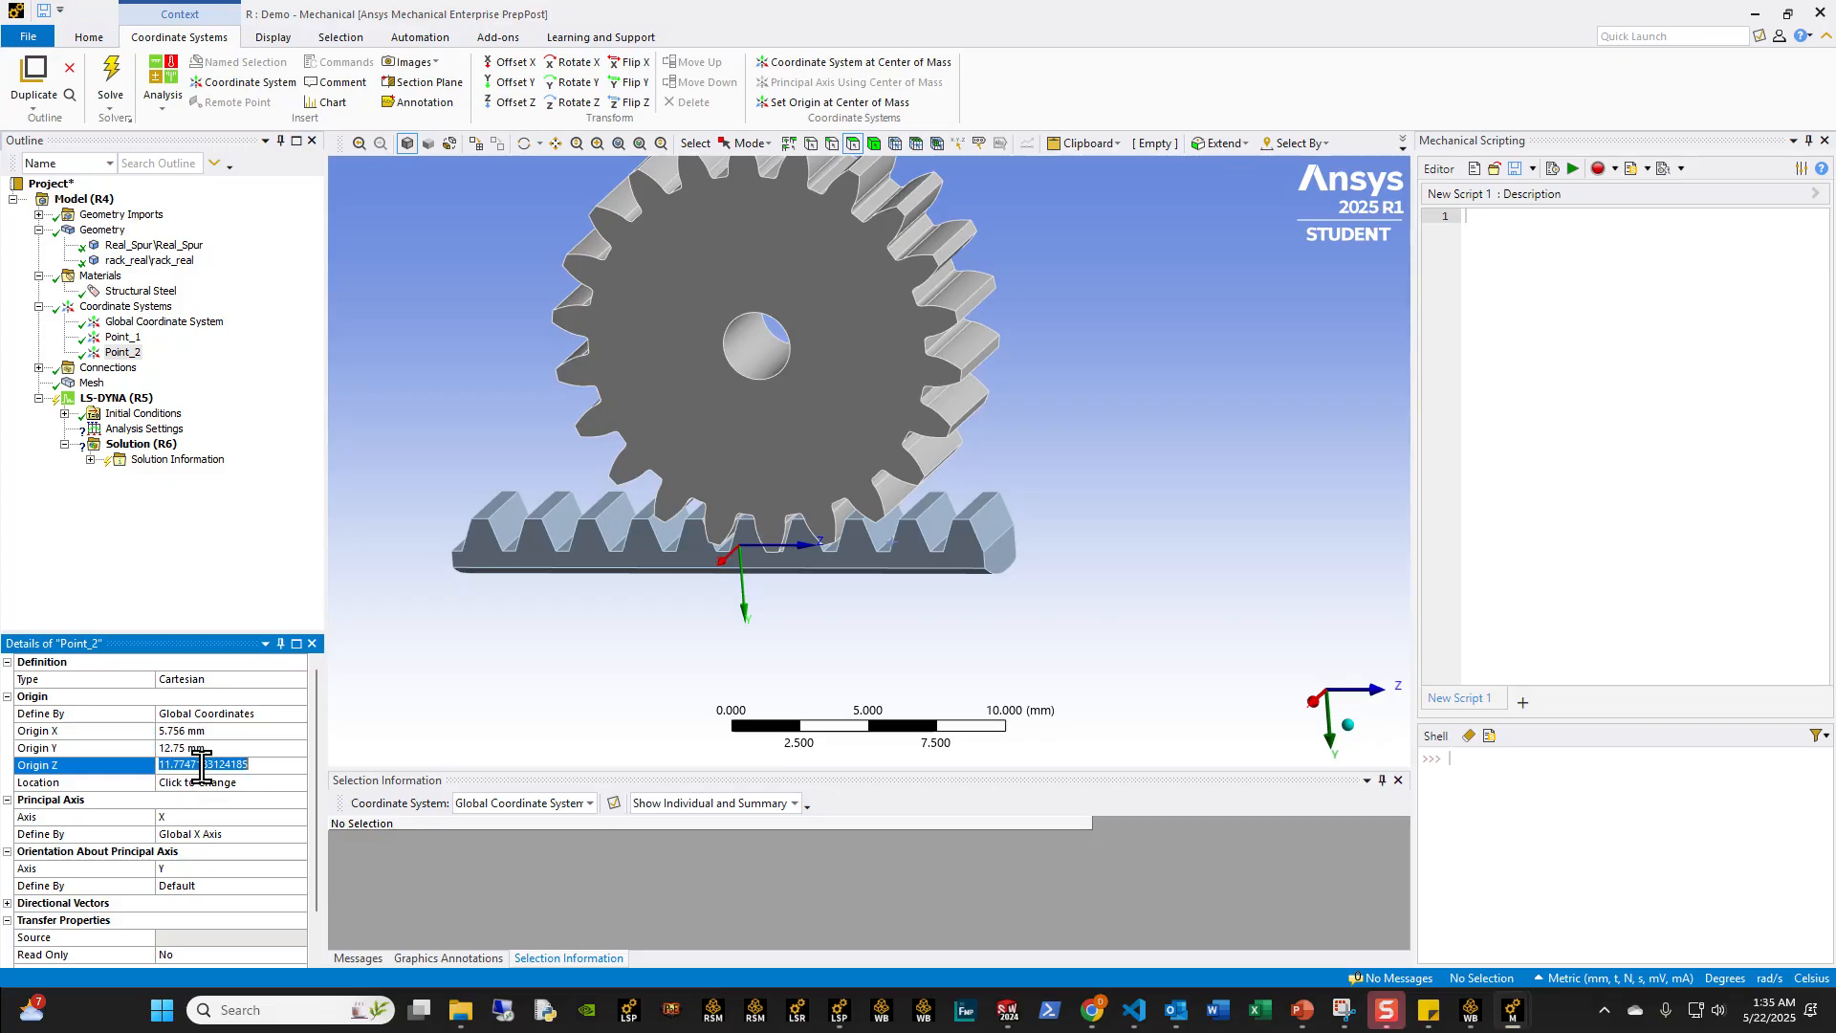
Step: Inspect Point_2's location on the rack and compare it with Point_1 at the gear bore
middle_click_drag(627, 641, 721, 578)
scroll(930, 550, "down", 5)
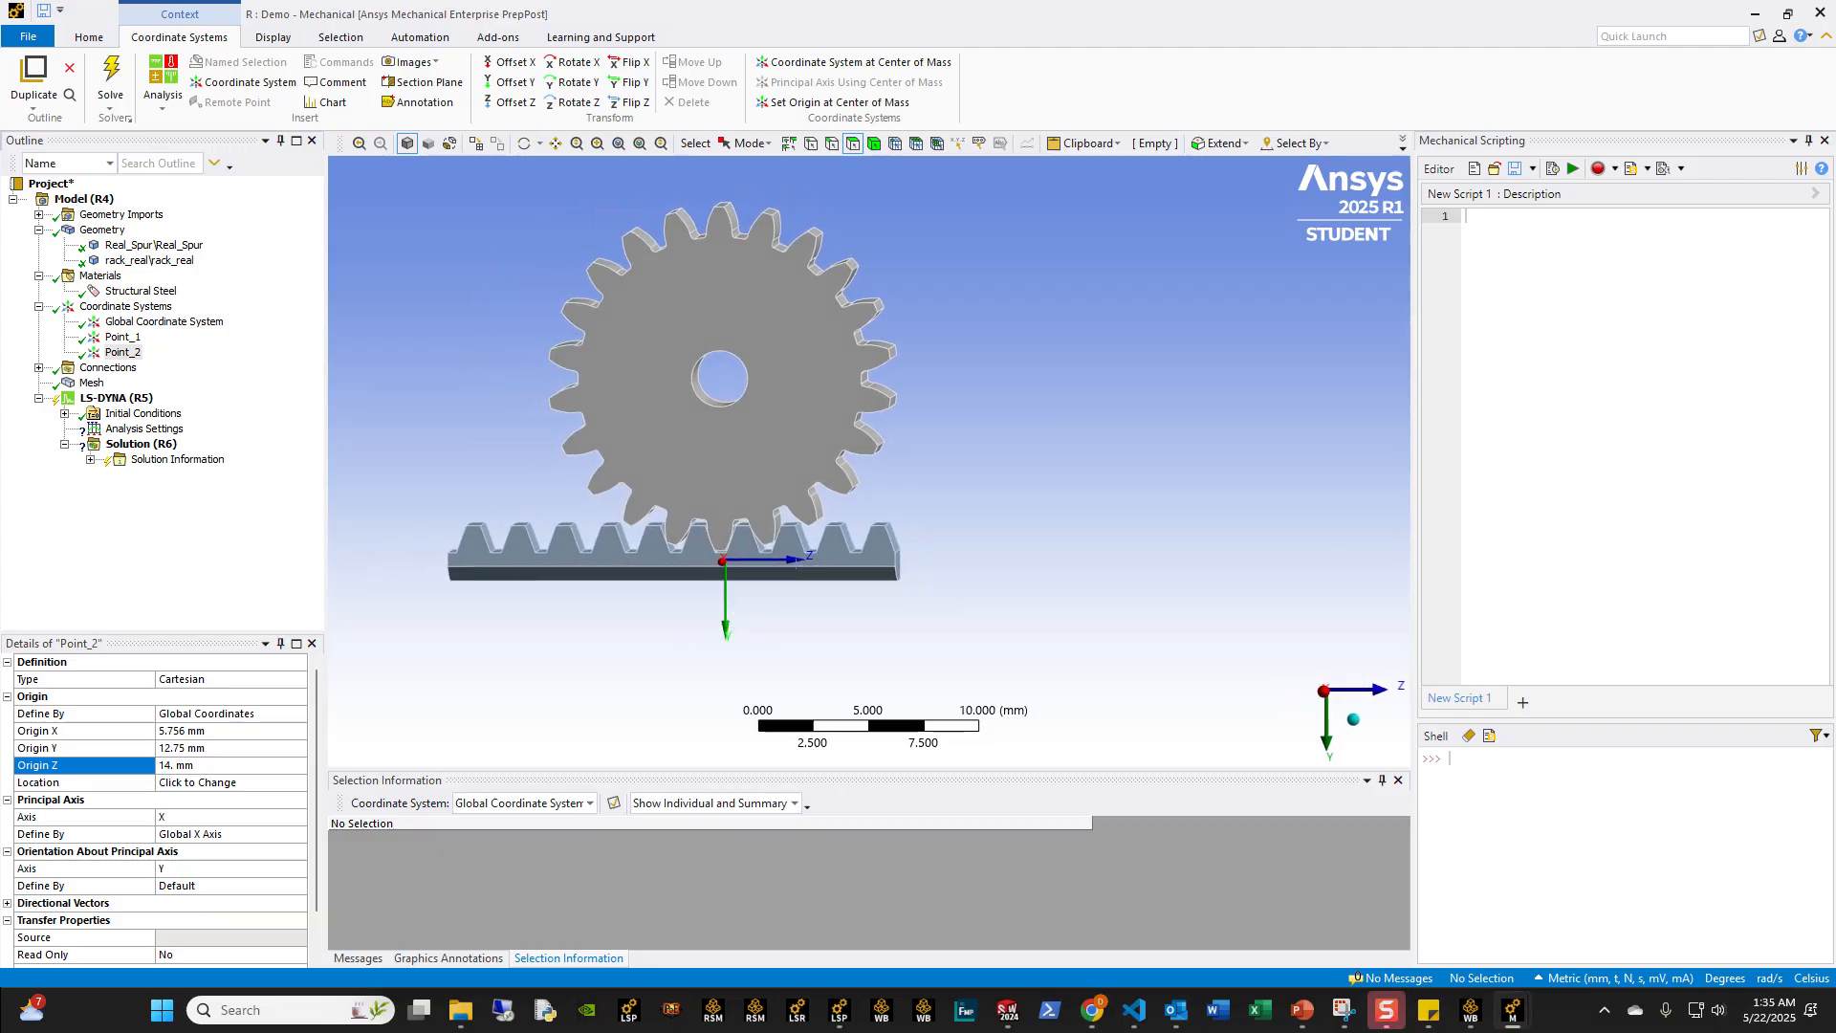
middle_click_drag(731, 408, 683, 434)
scroll(683, 433, "up", 3)
left_click(114, 337)
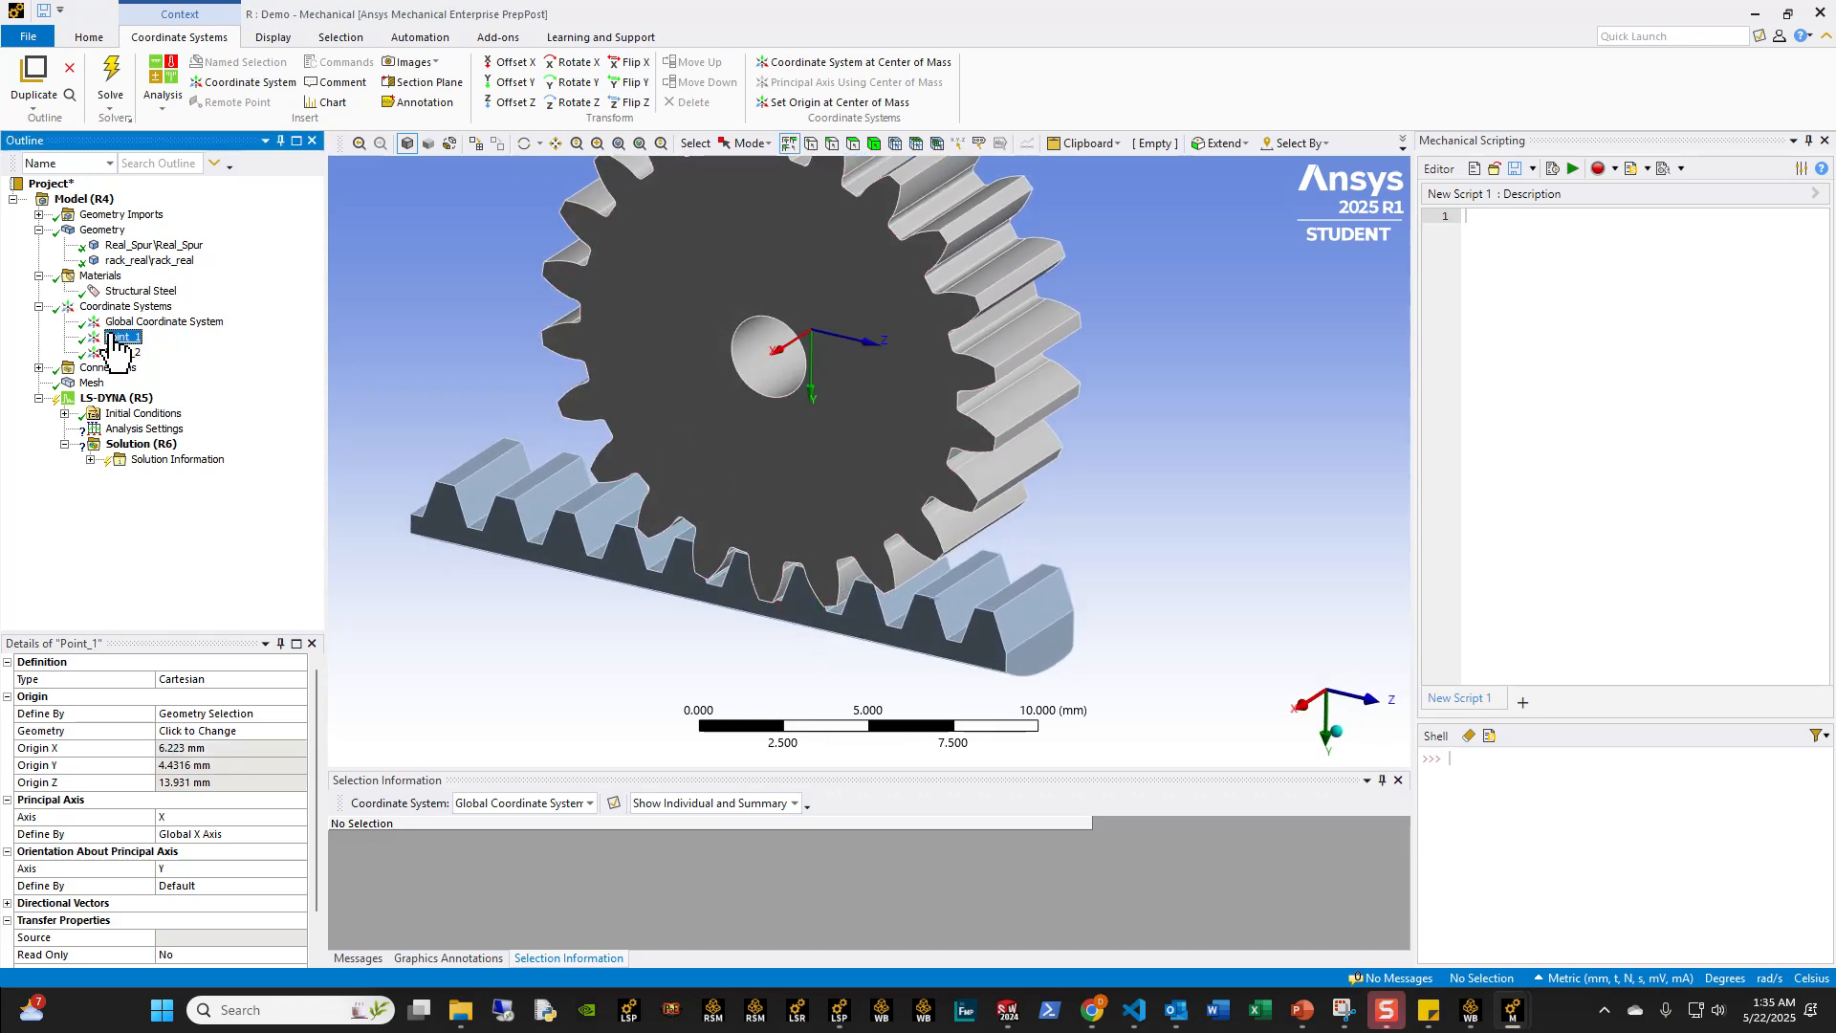
Step: Duplicate Point_1 and reassign the copy's origin to the circular edge of the gear bore on the front face
middle_click_drag(885, 445, 870, 473)
scroll(869, 473, "up", 1)
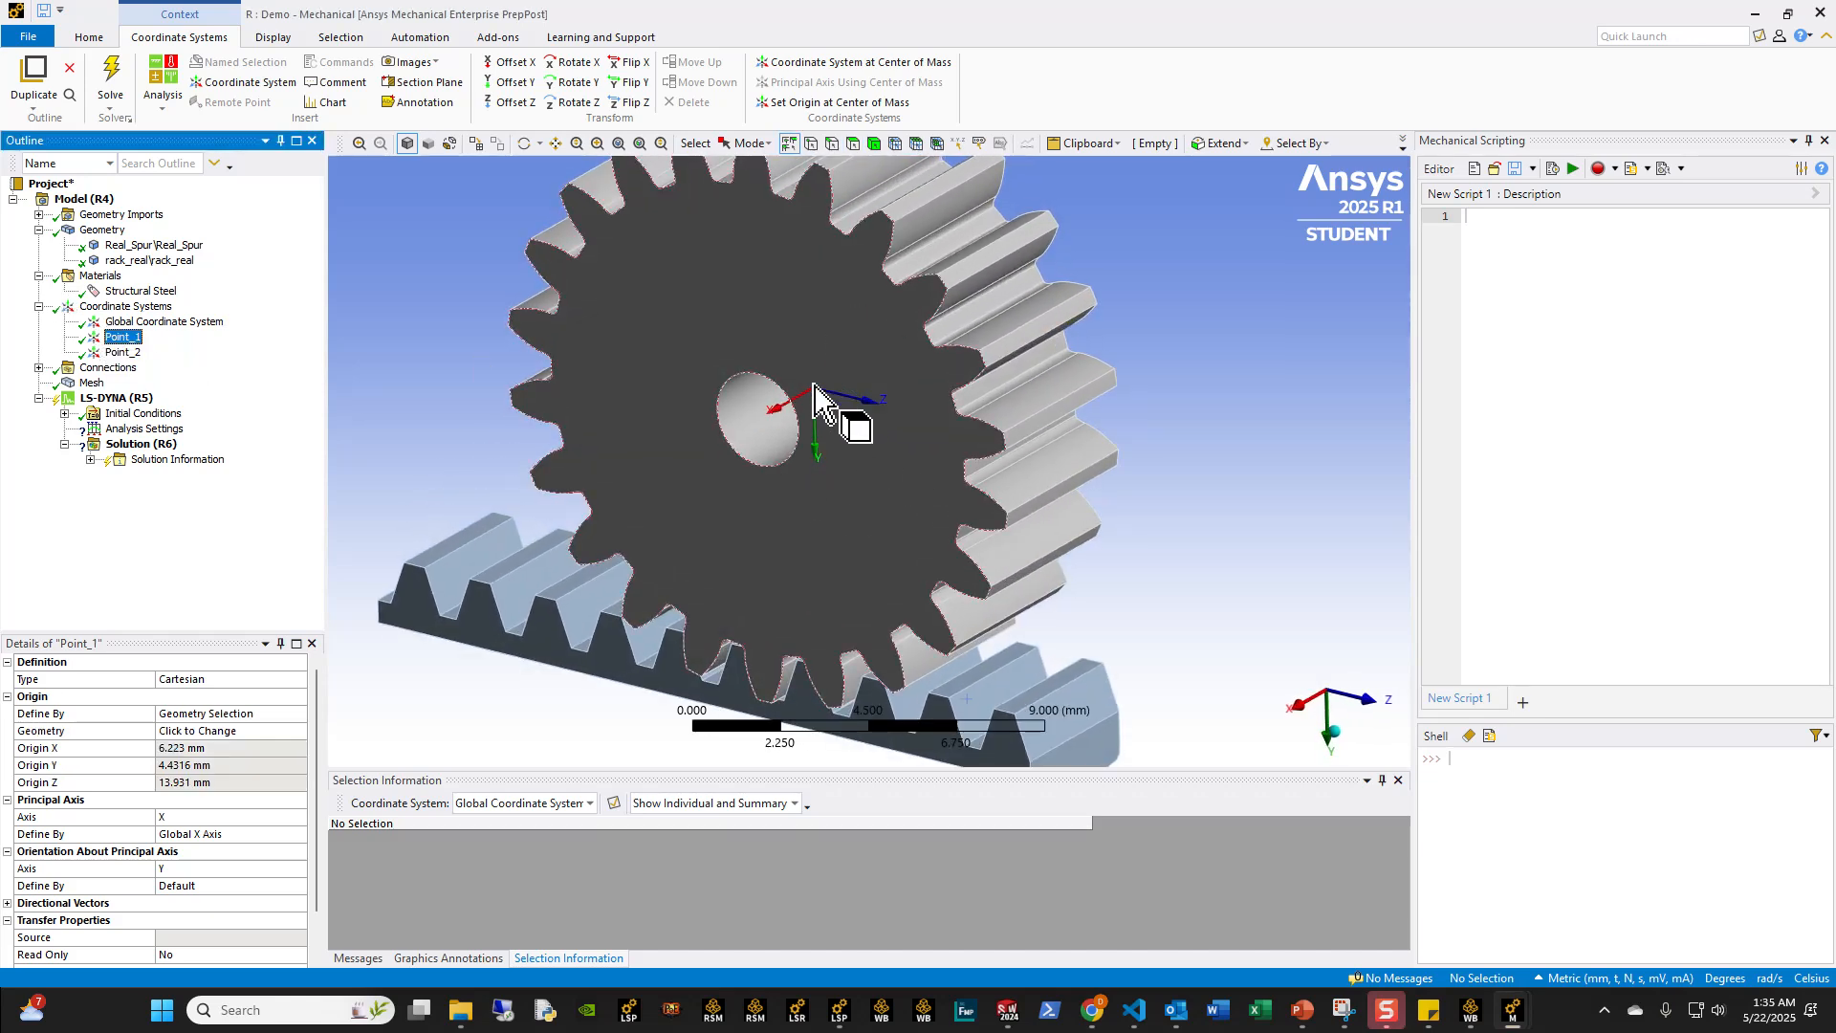
right_click(115, 338)
left_click(193, 440)
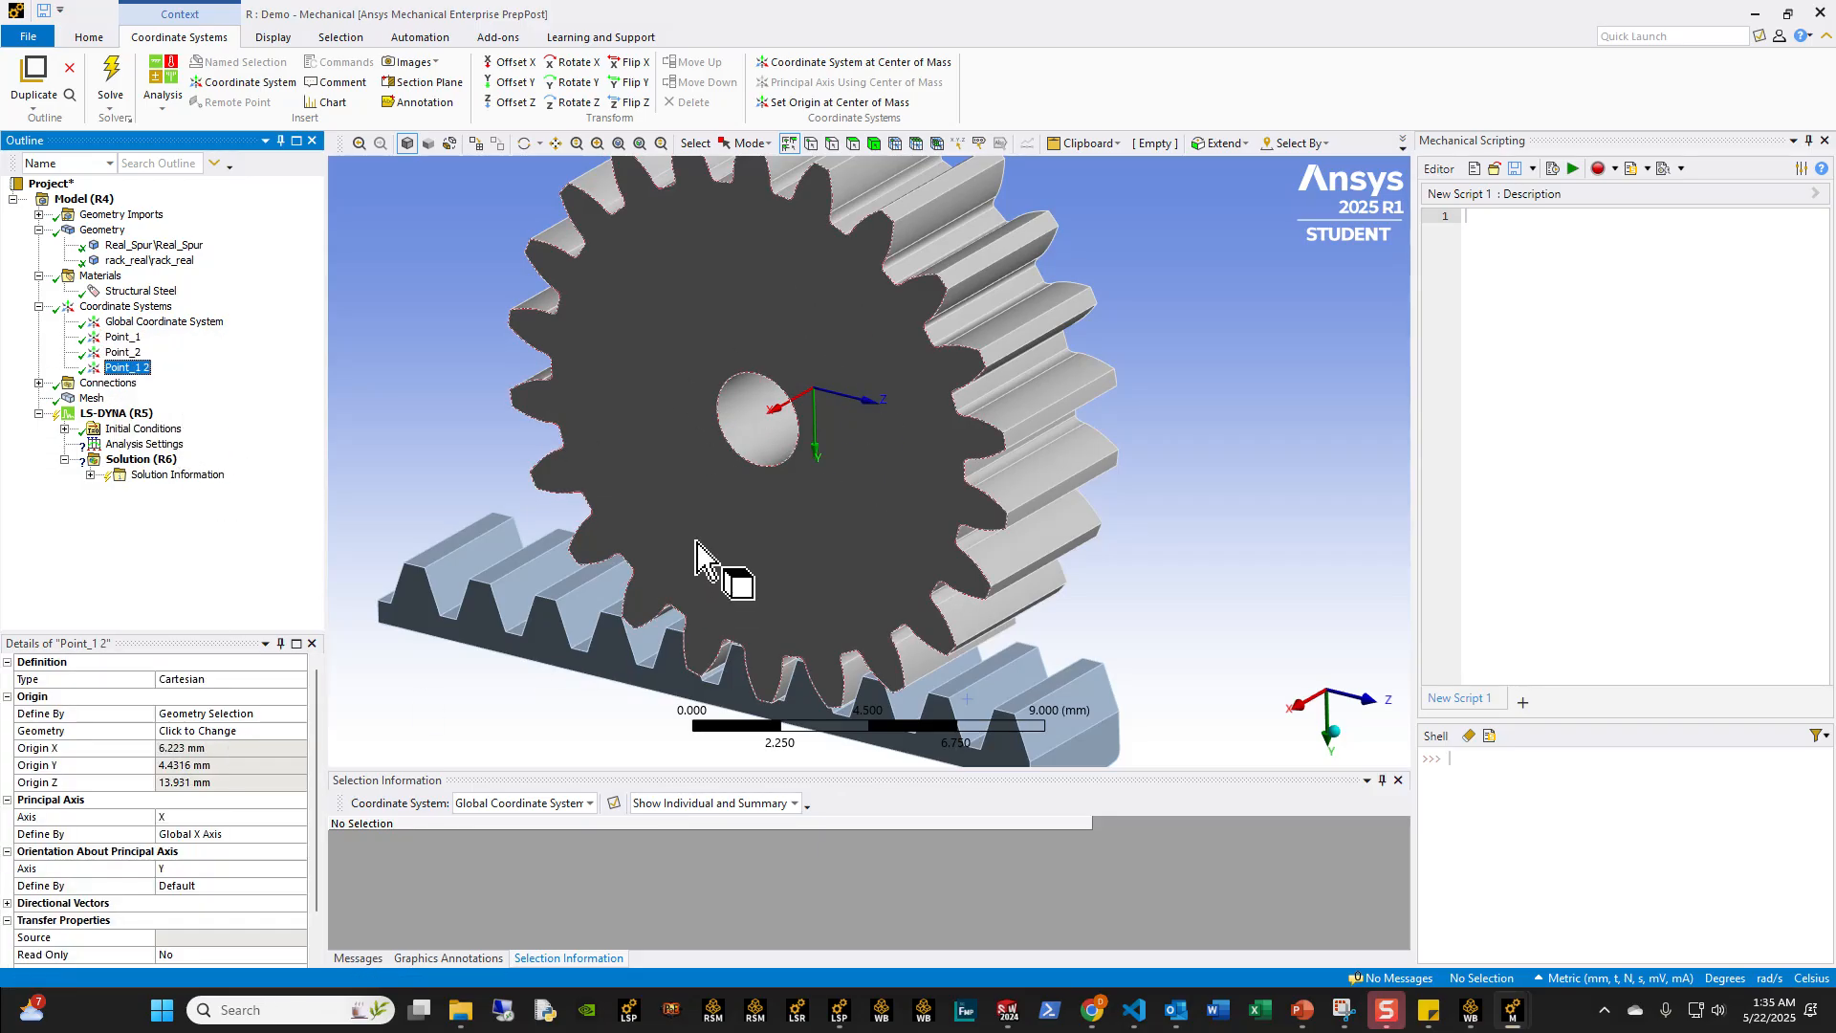
left_click(741, 478)
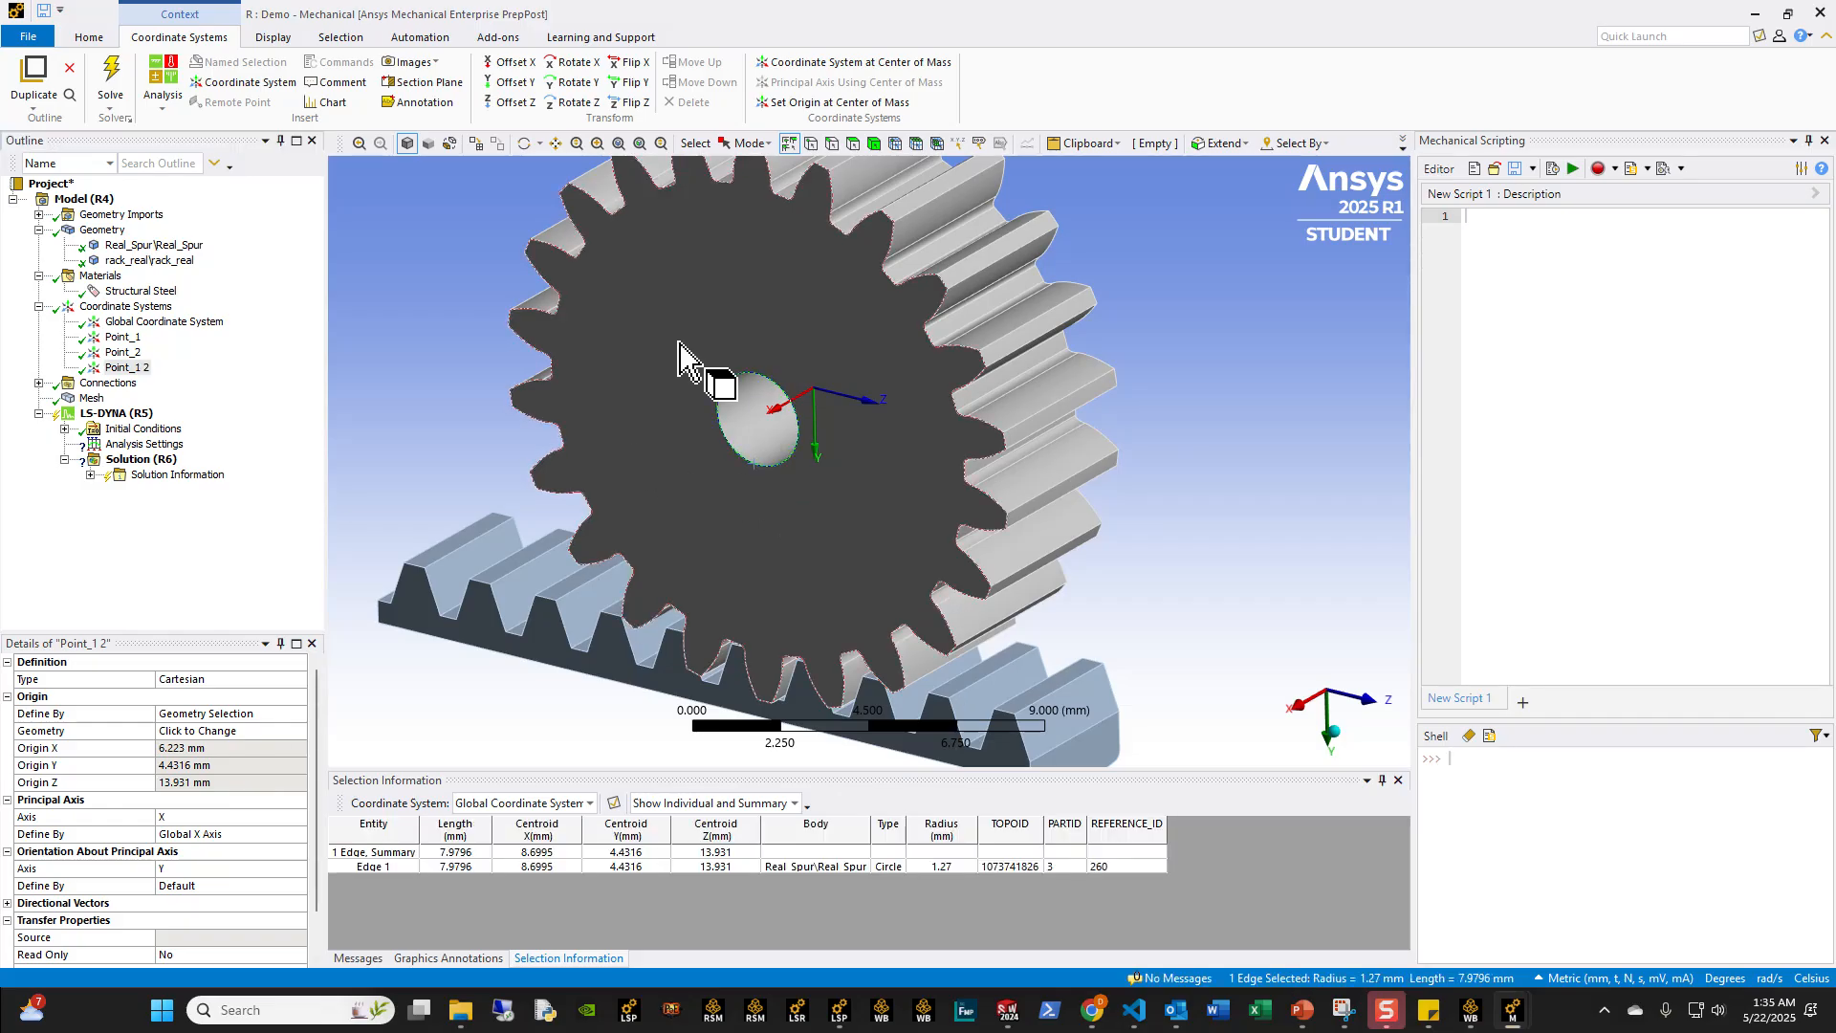
left_click(218, 733)
left_click(218, 732)
middle_click_drag(755, 636, 774, 574)
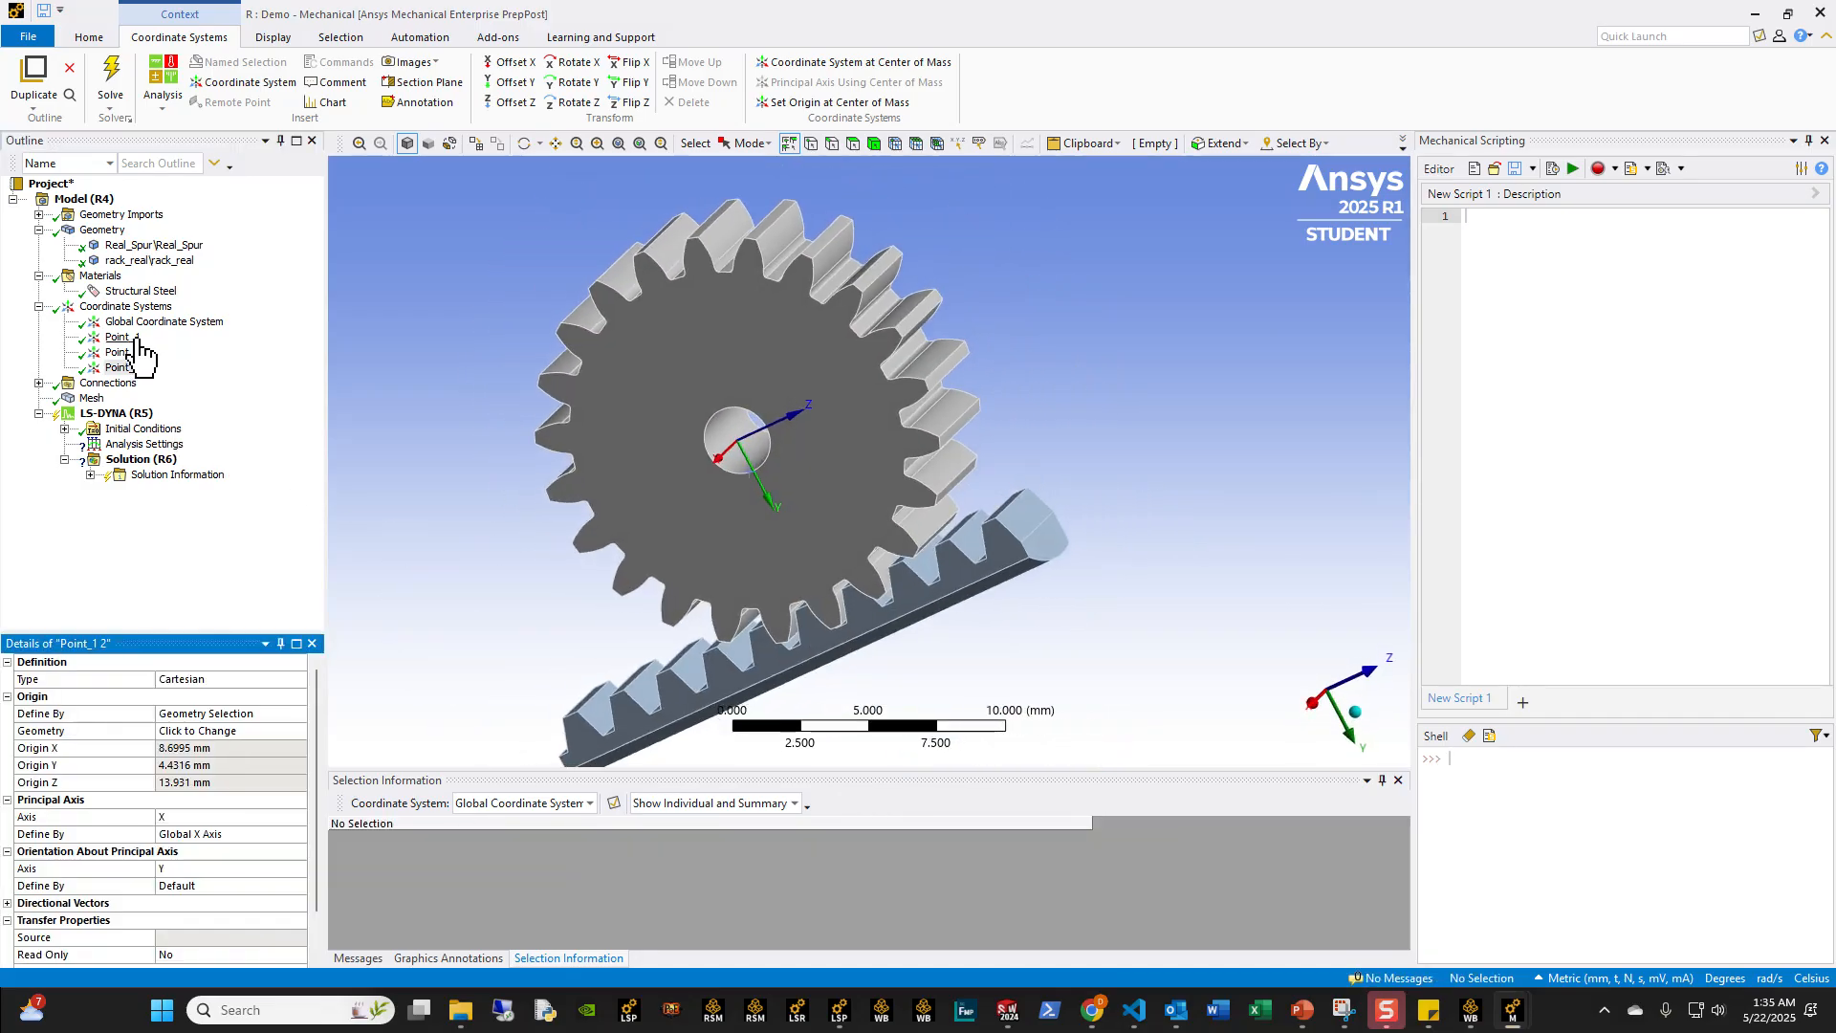
Step: Rename the duplicated coordinate system as Point_3 and compare its position with Point_1 at the gear bore
left_click(122, 336, "ctrl")
left_click(134, 369)
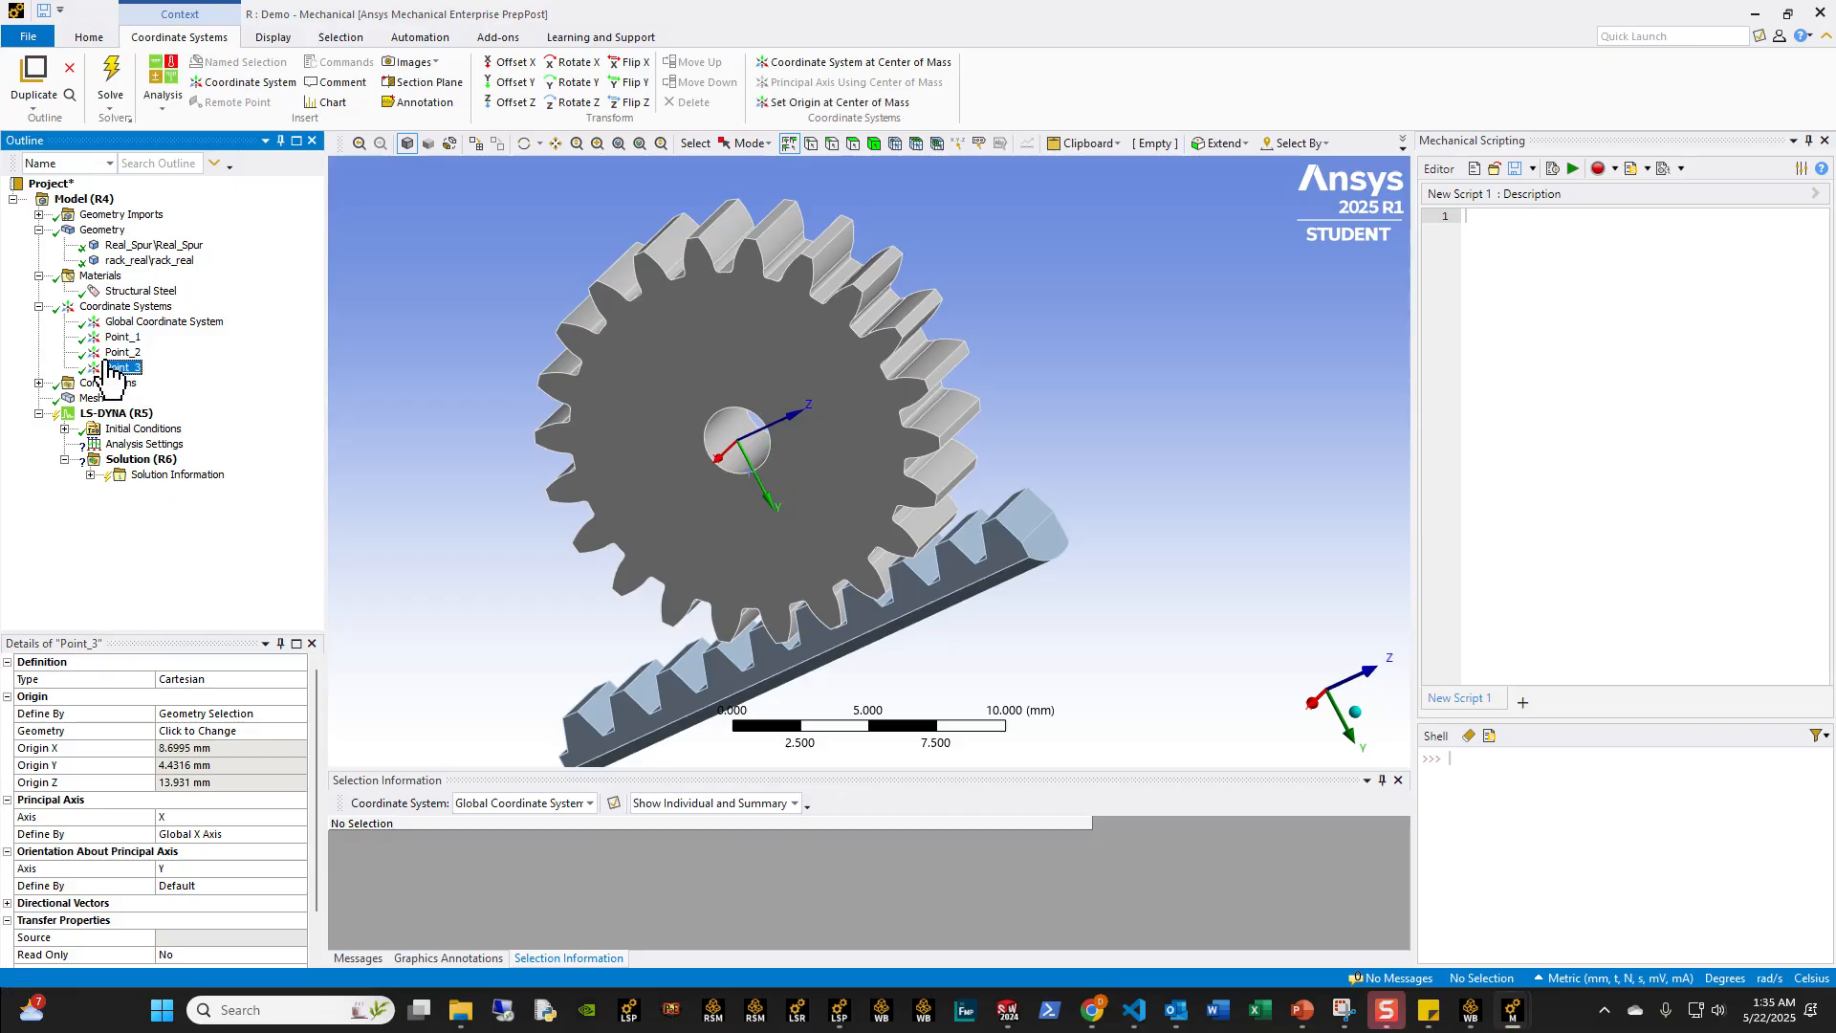
left_click(123, 336, "ctrl")
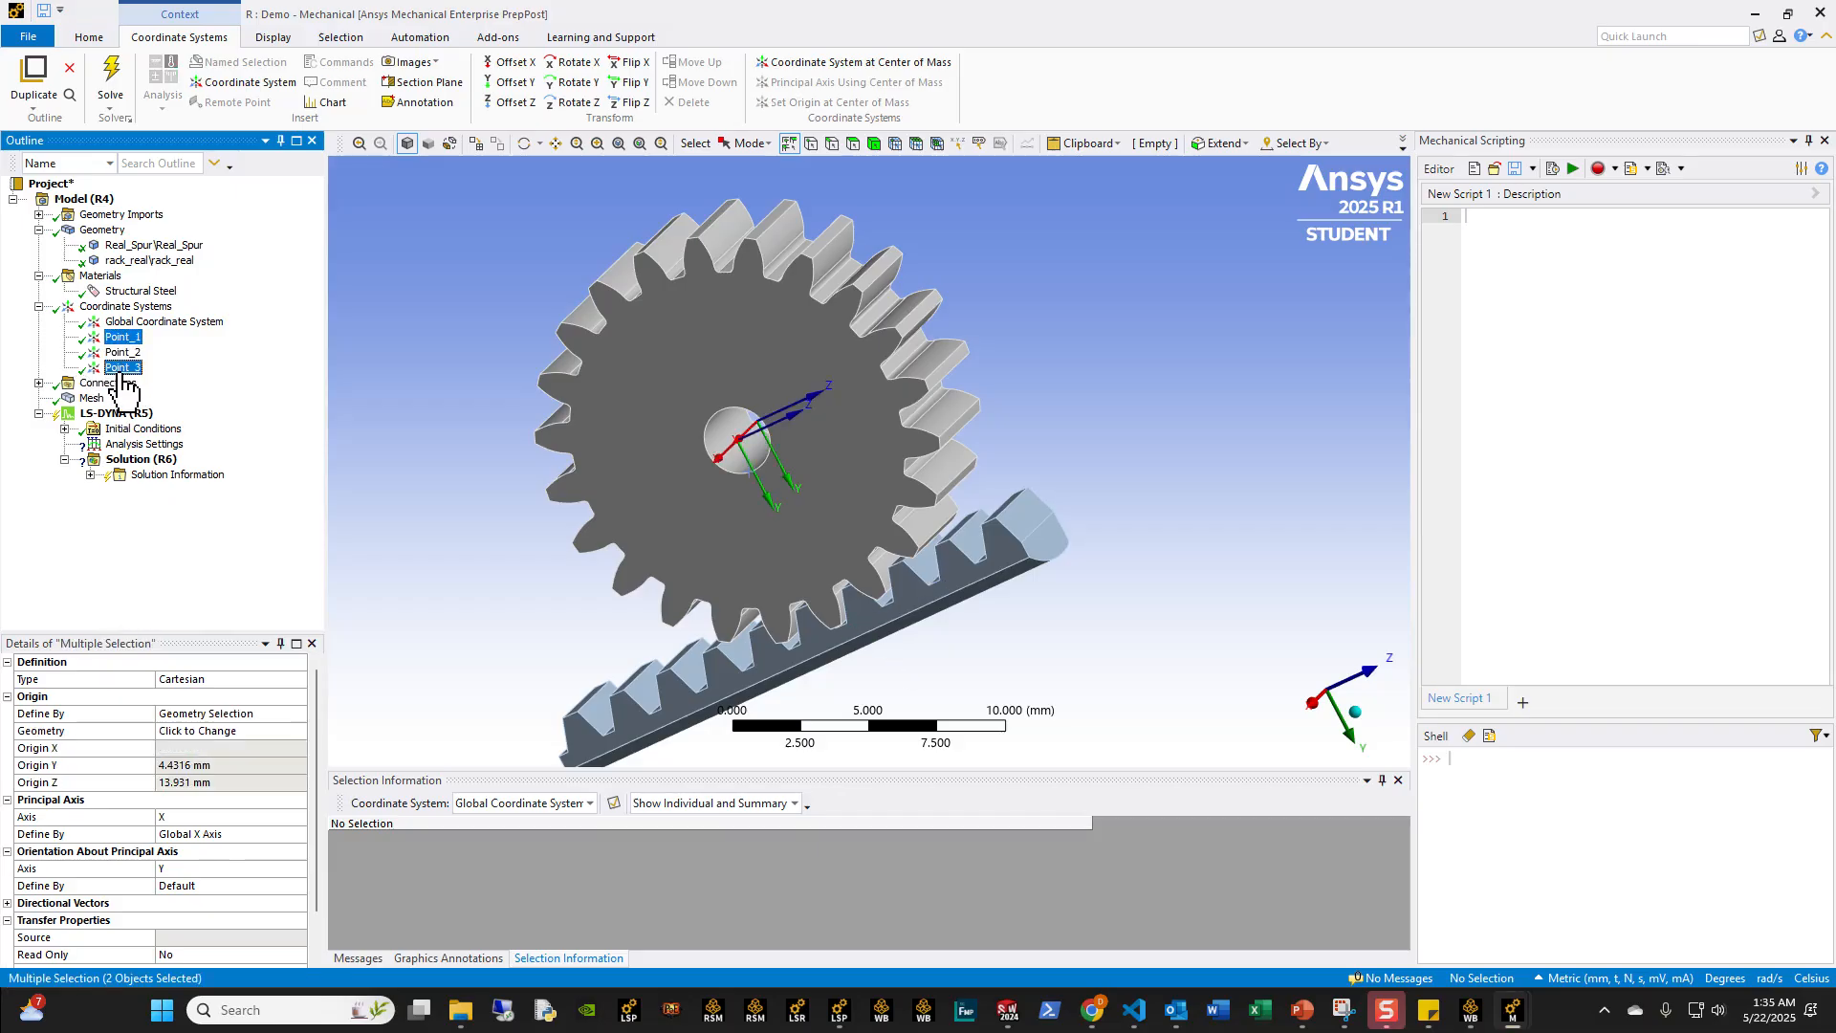
middle_click_drag(588, 533, 928, 416)
scroll(961, 389, "up", 4)
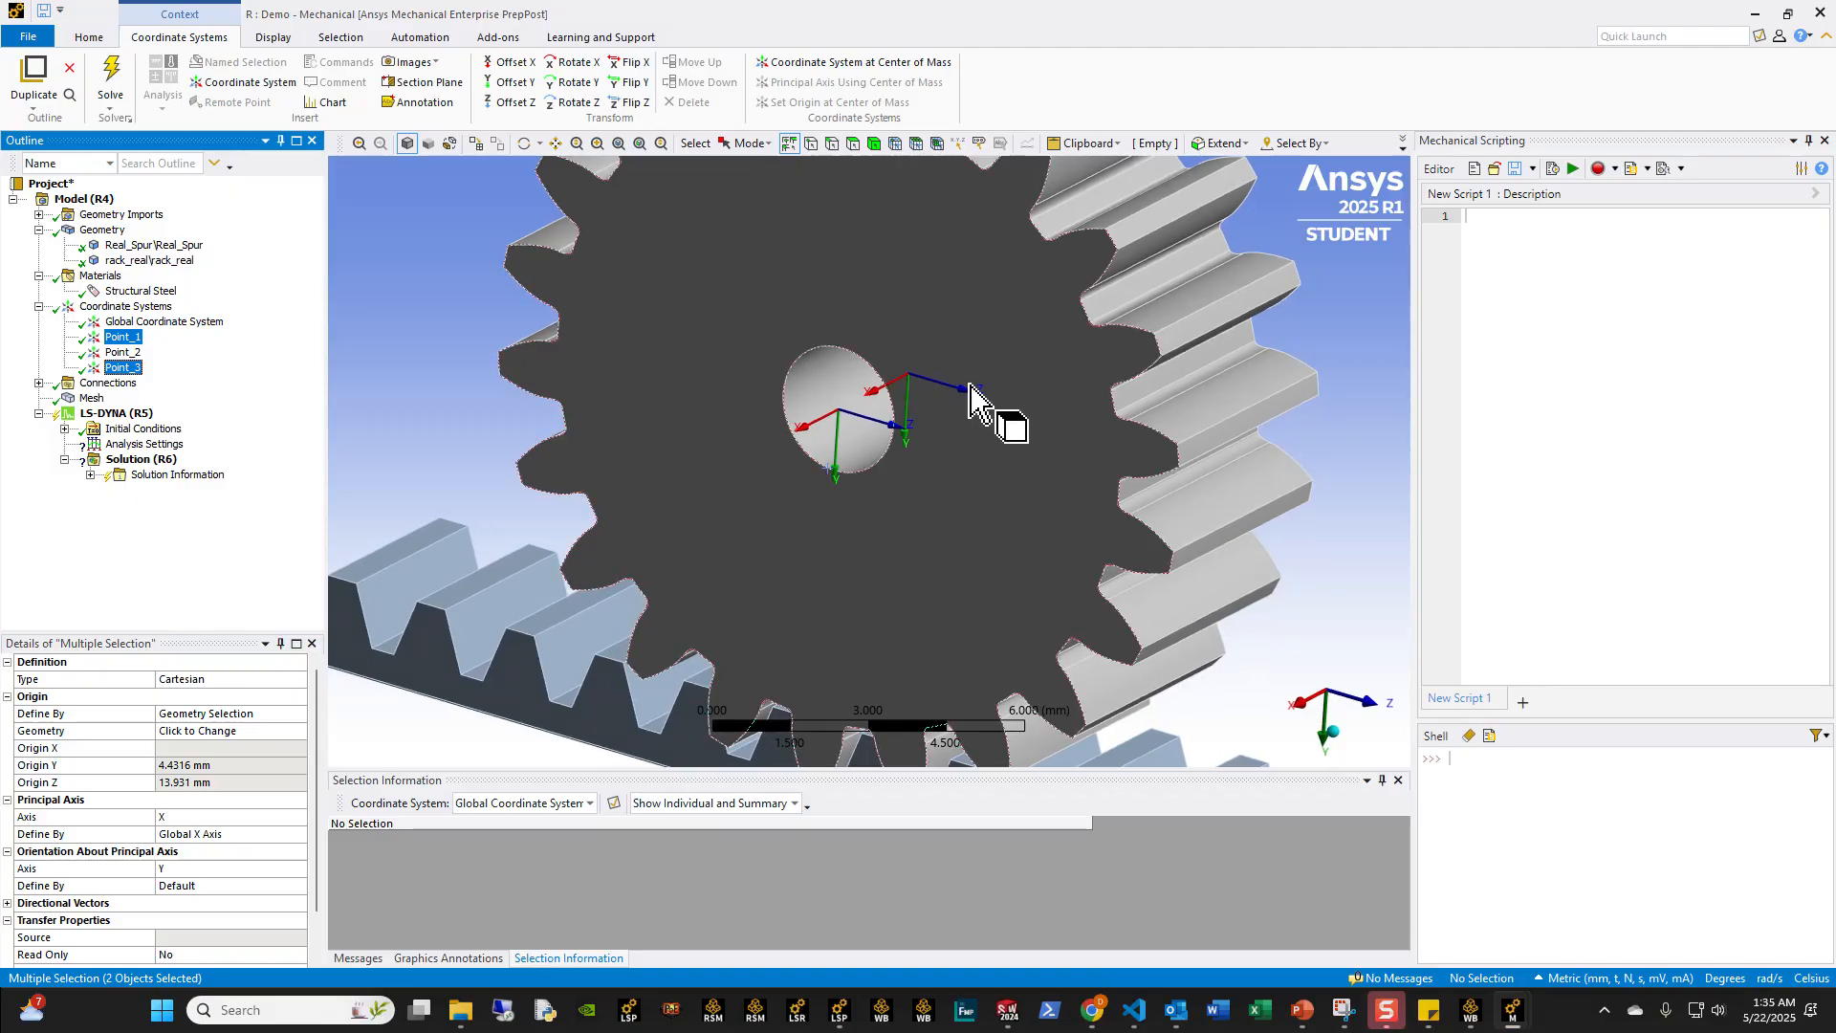
scroll(956, 392, "down", 2)
left_click(120, 308)
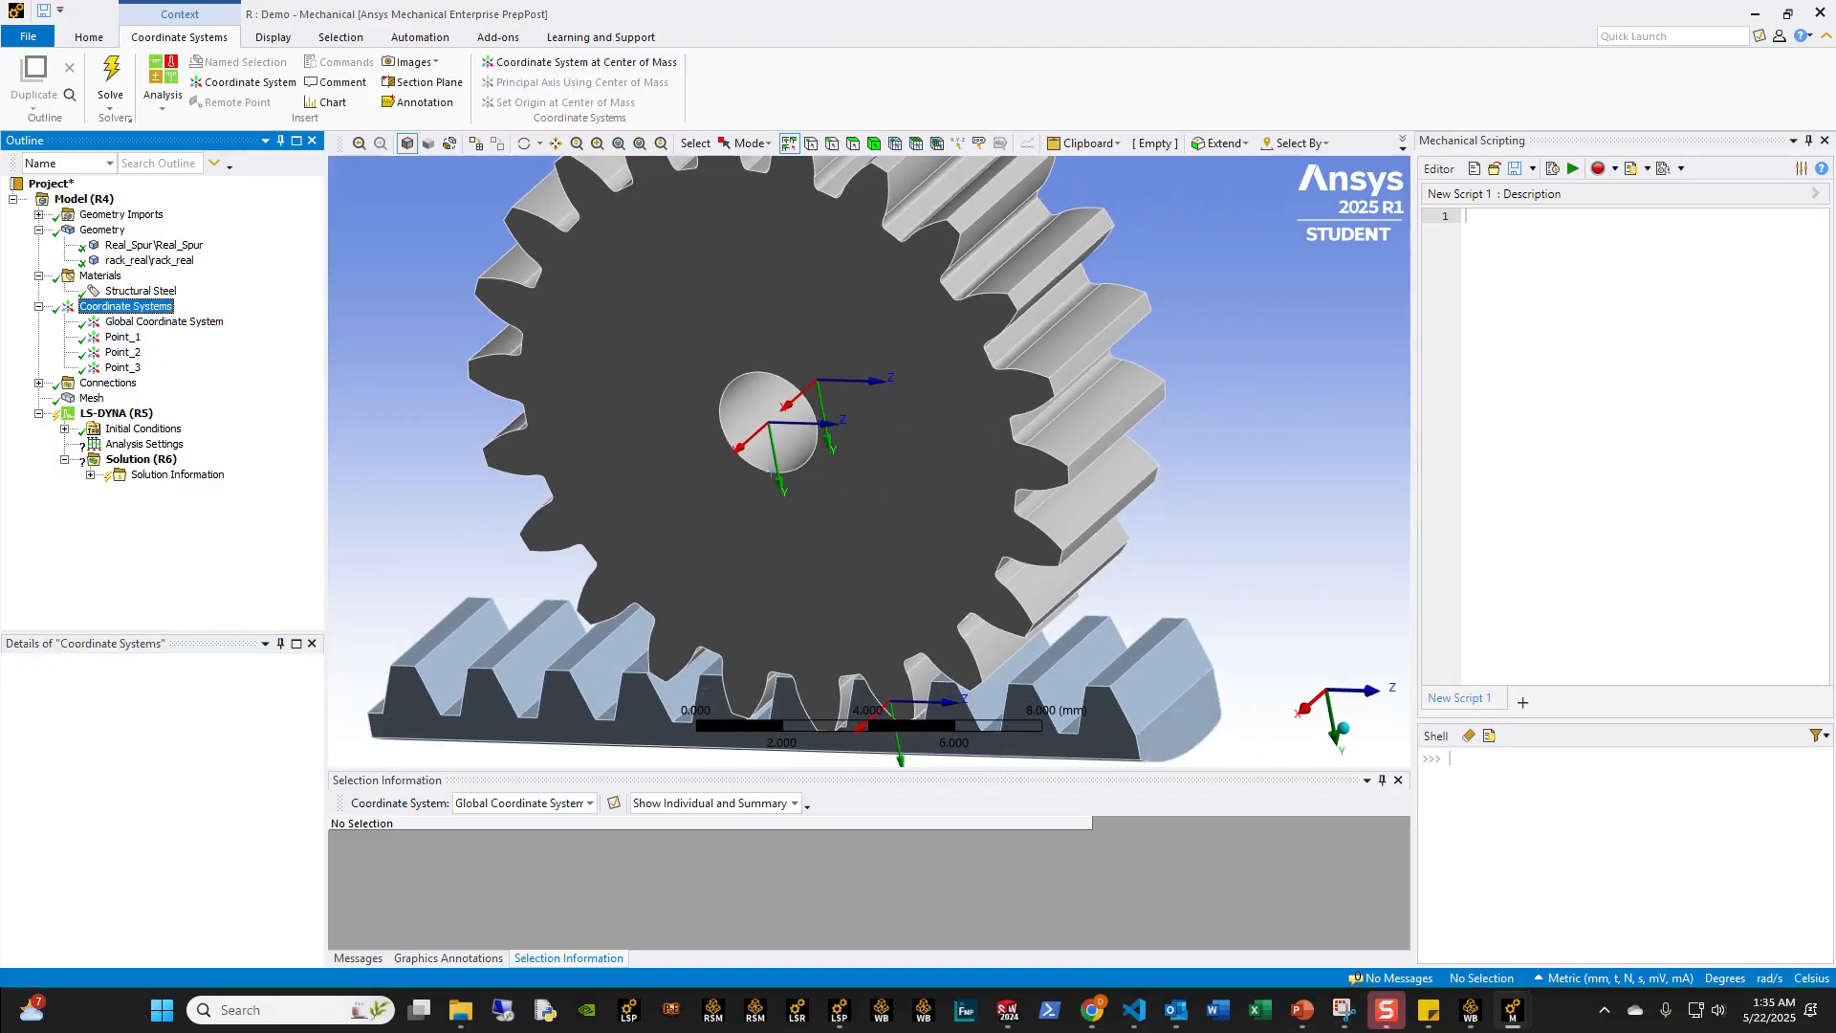
Step: Duplicate the Point_2 coordinate system and rename the copy as Point_4
left_click(121, 352)
right_click(119, 353)
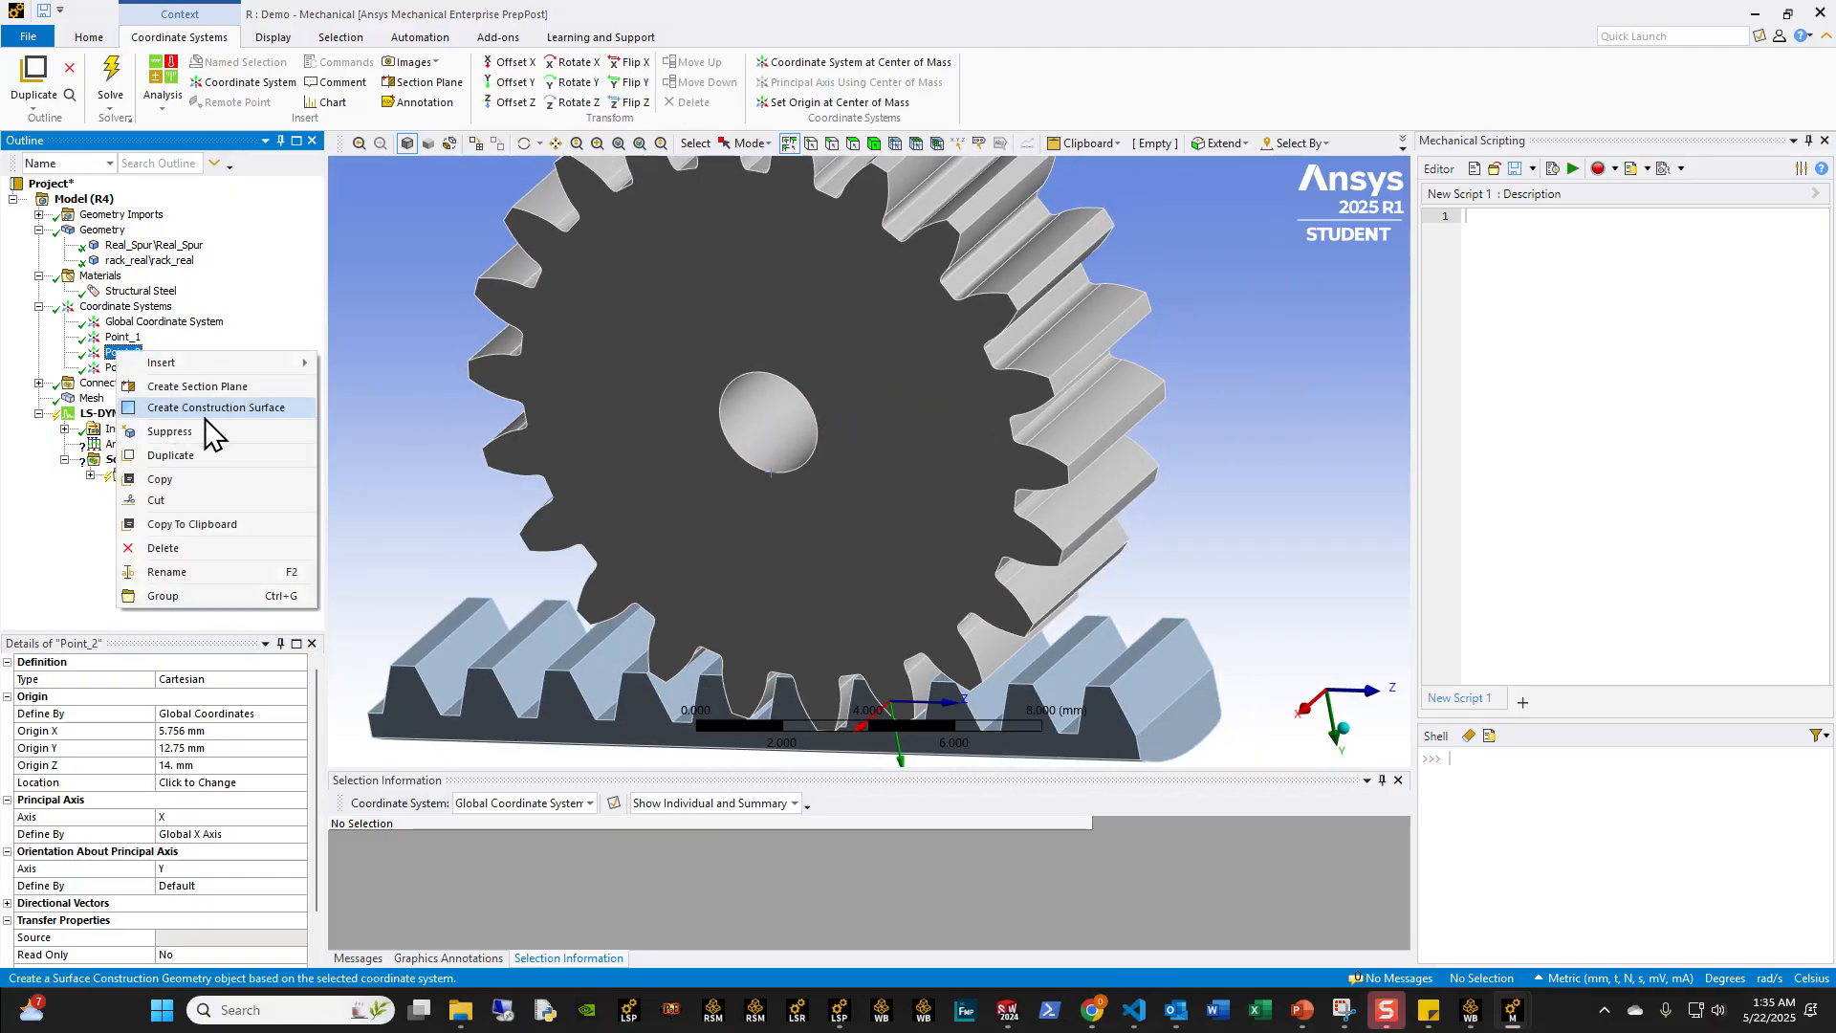
left_click(176, 470)
type("Point_4")
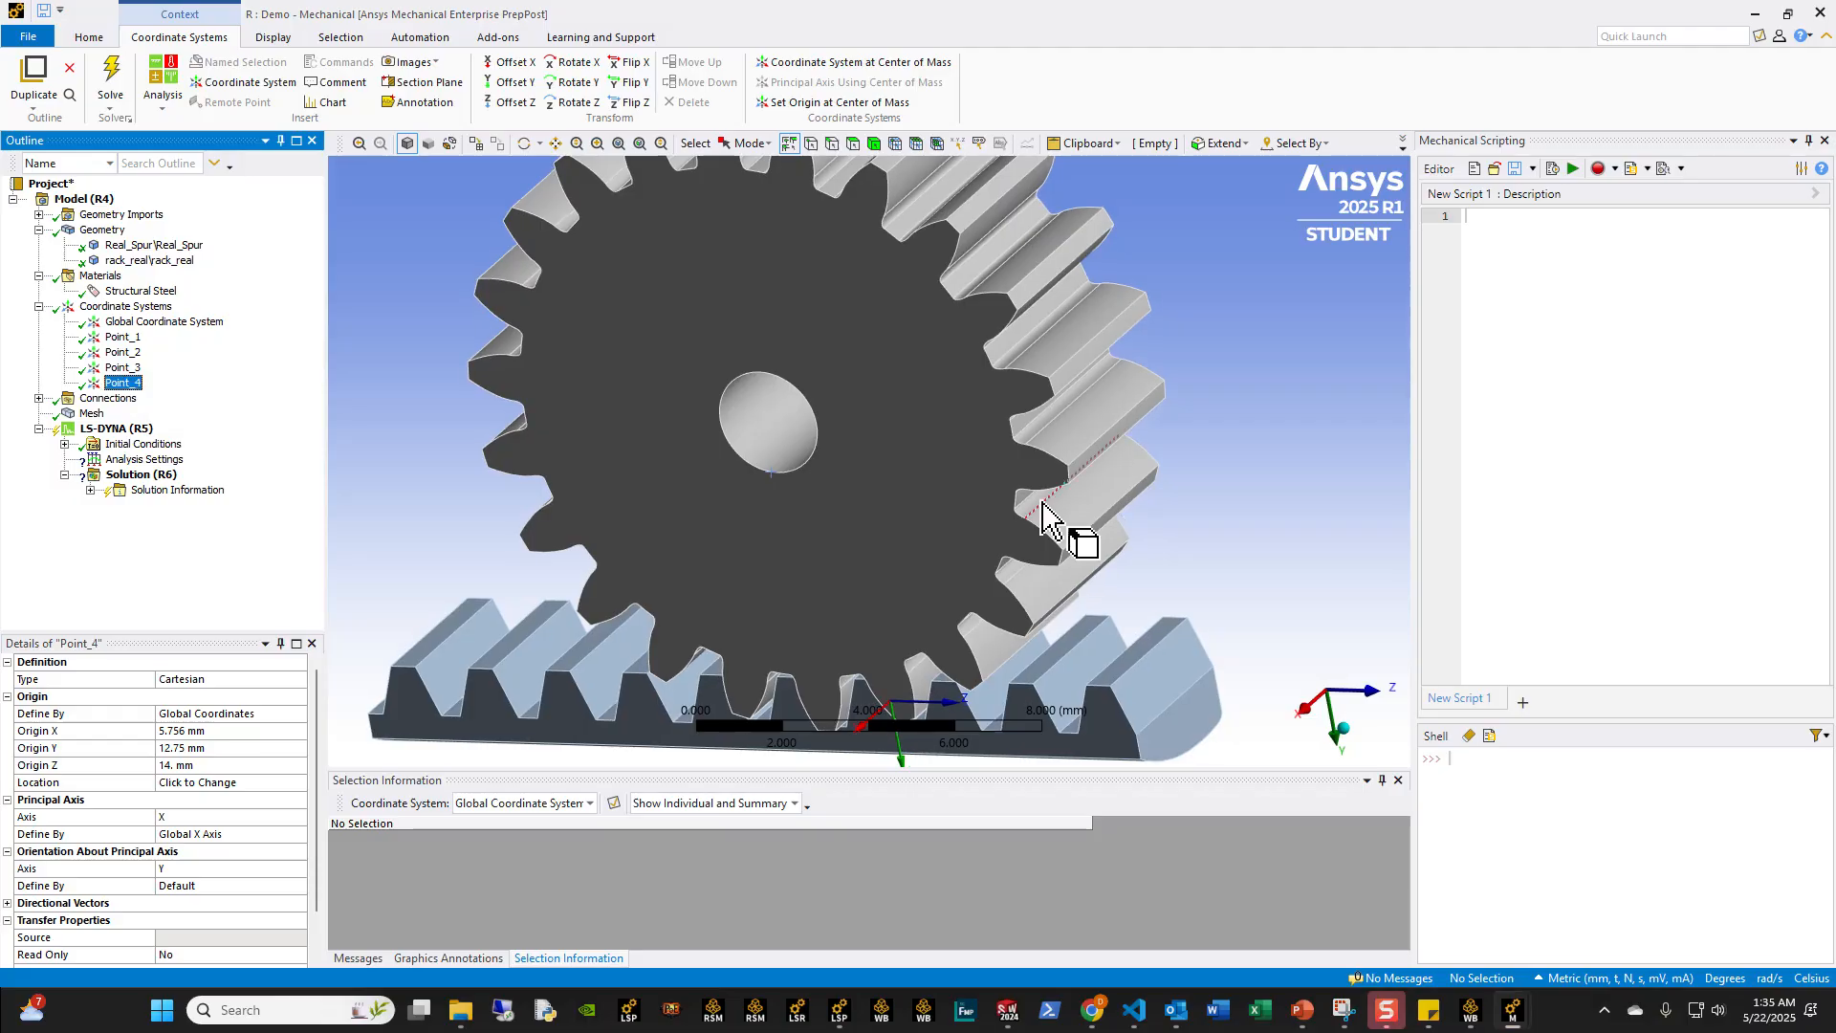
Step: Set the origin Z of Point_4 to 20 mm to offset it from Point_2 along the rack
scroll(1046, 507, "down", 3)
middle_click_drag(1046, 506, 1037, 486)
left_click(111, 353)
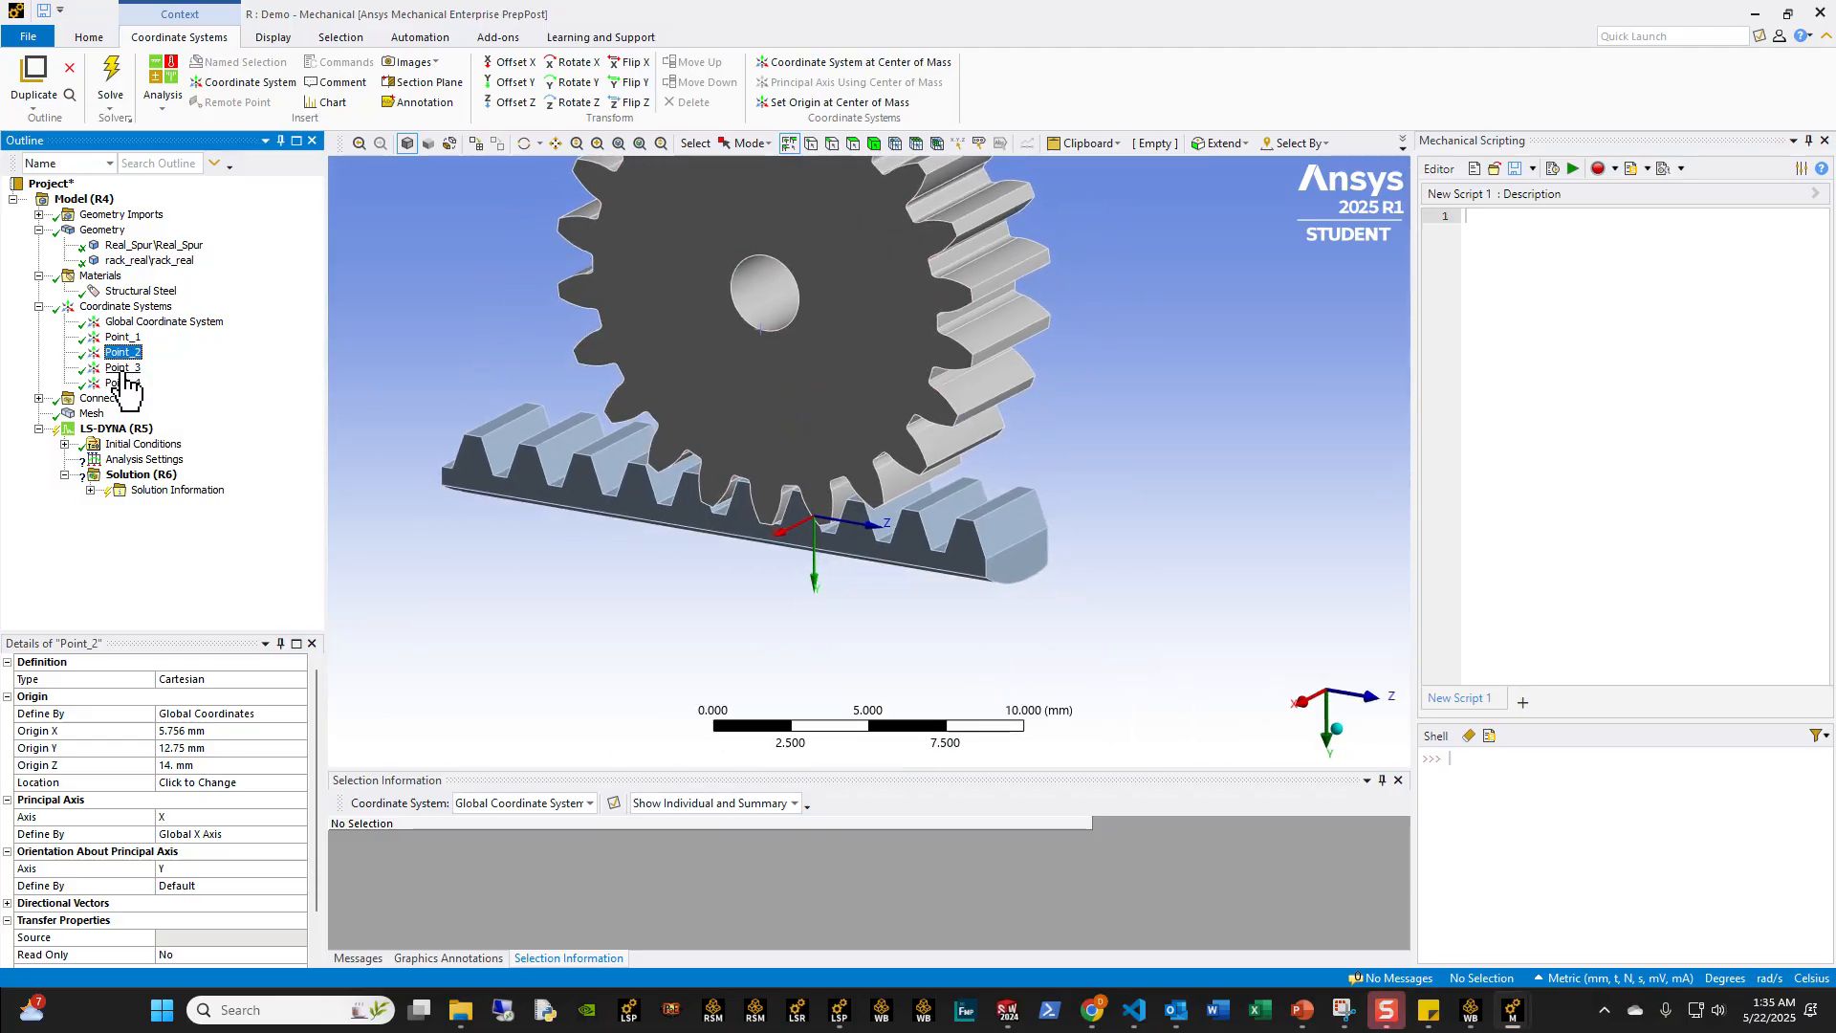
left_click(115, 382)
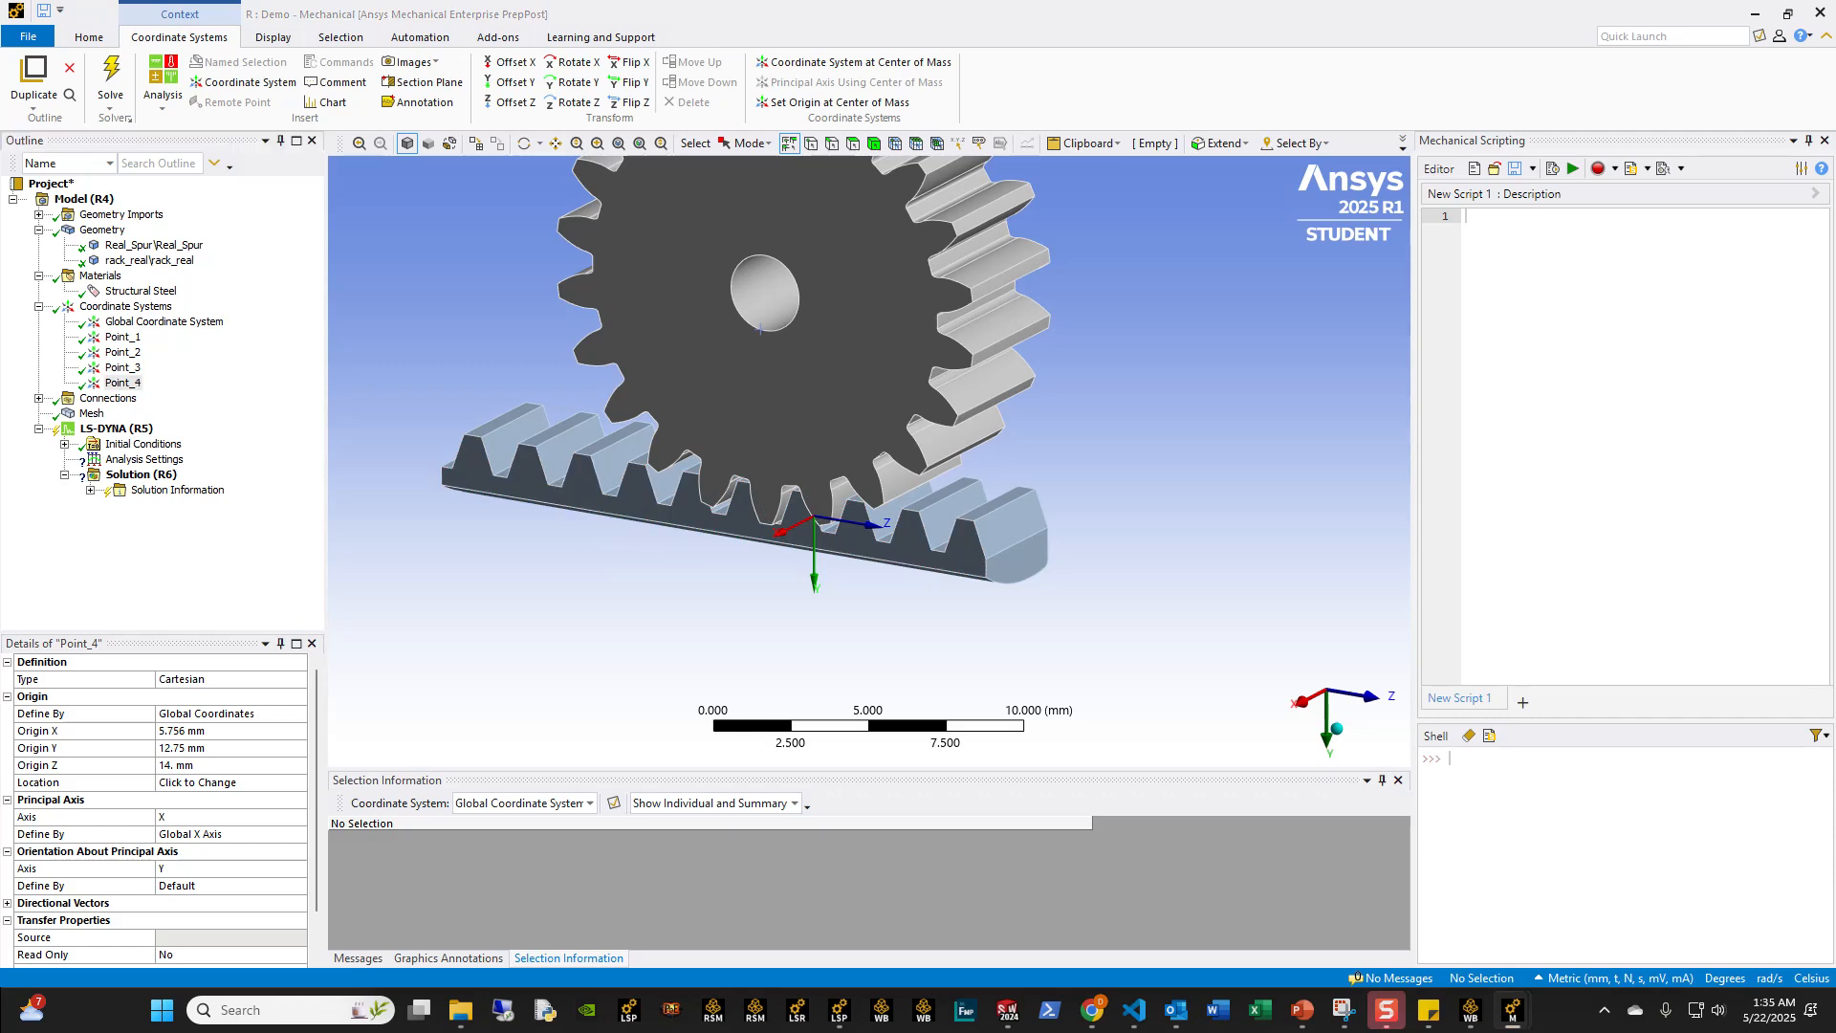
left_click(210, 767)
key("BackSpace")
key("BackSpace")
type("20")
key("Return")
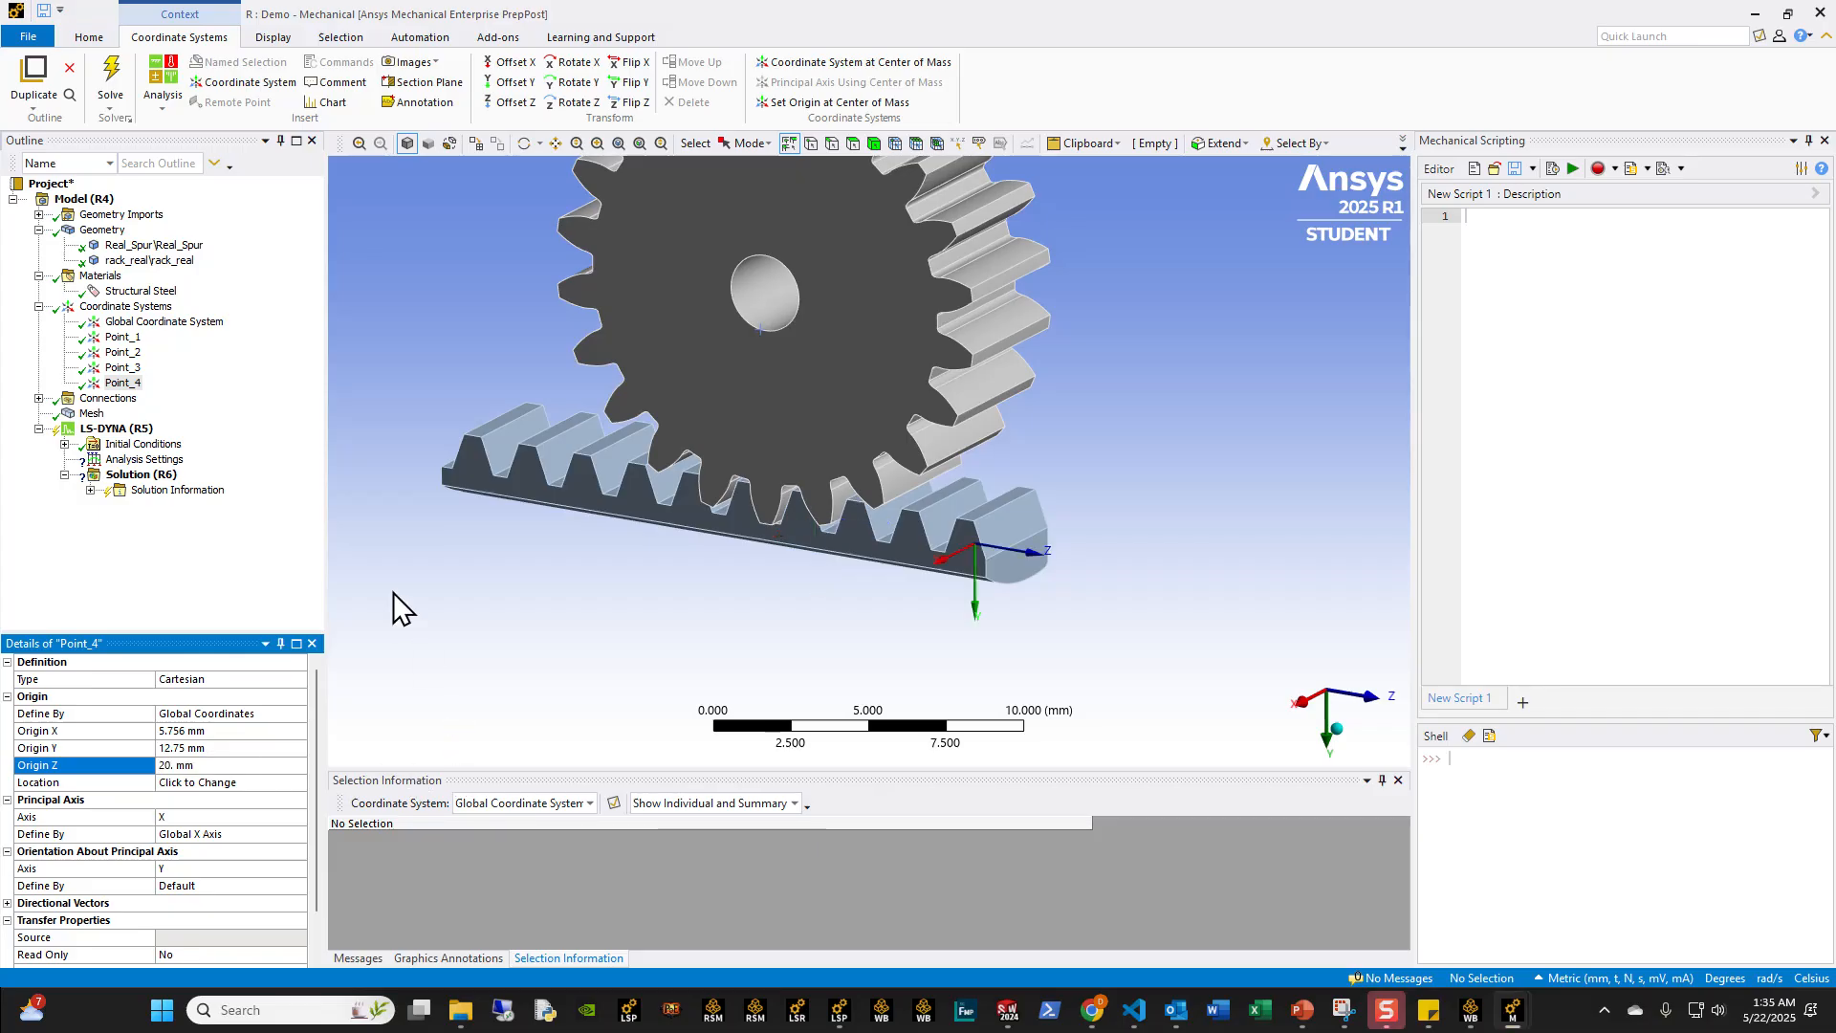
Step: Compare the positions of Point_2 and Point_4 on the rack and review all coordinate systems together
left_click(140, 352, "ctrl")
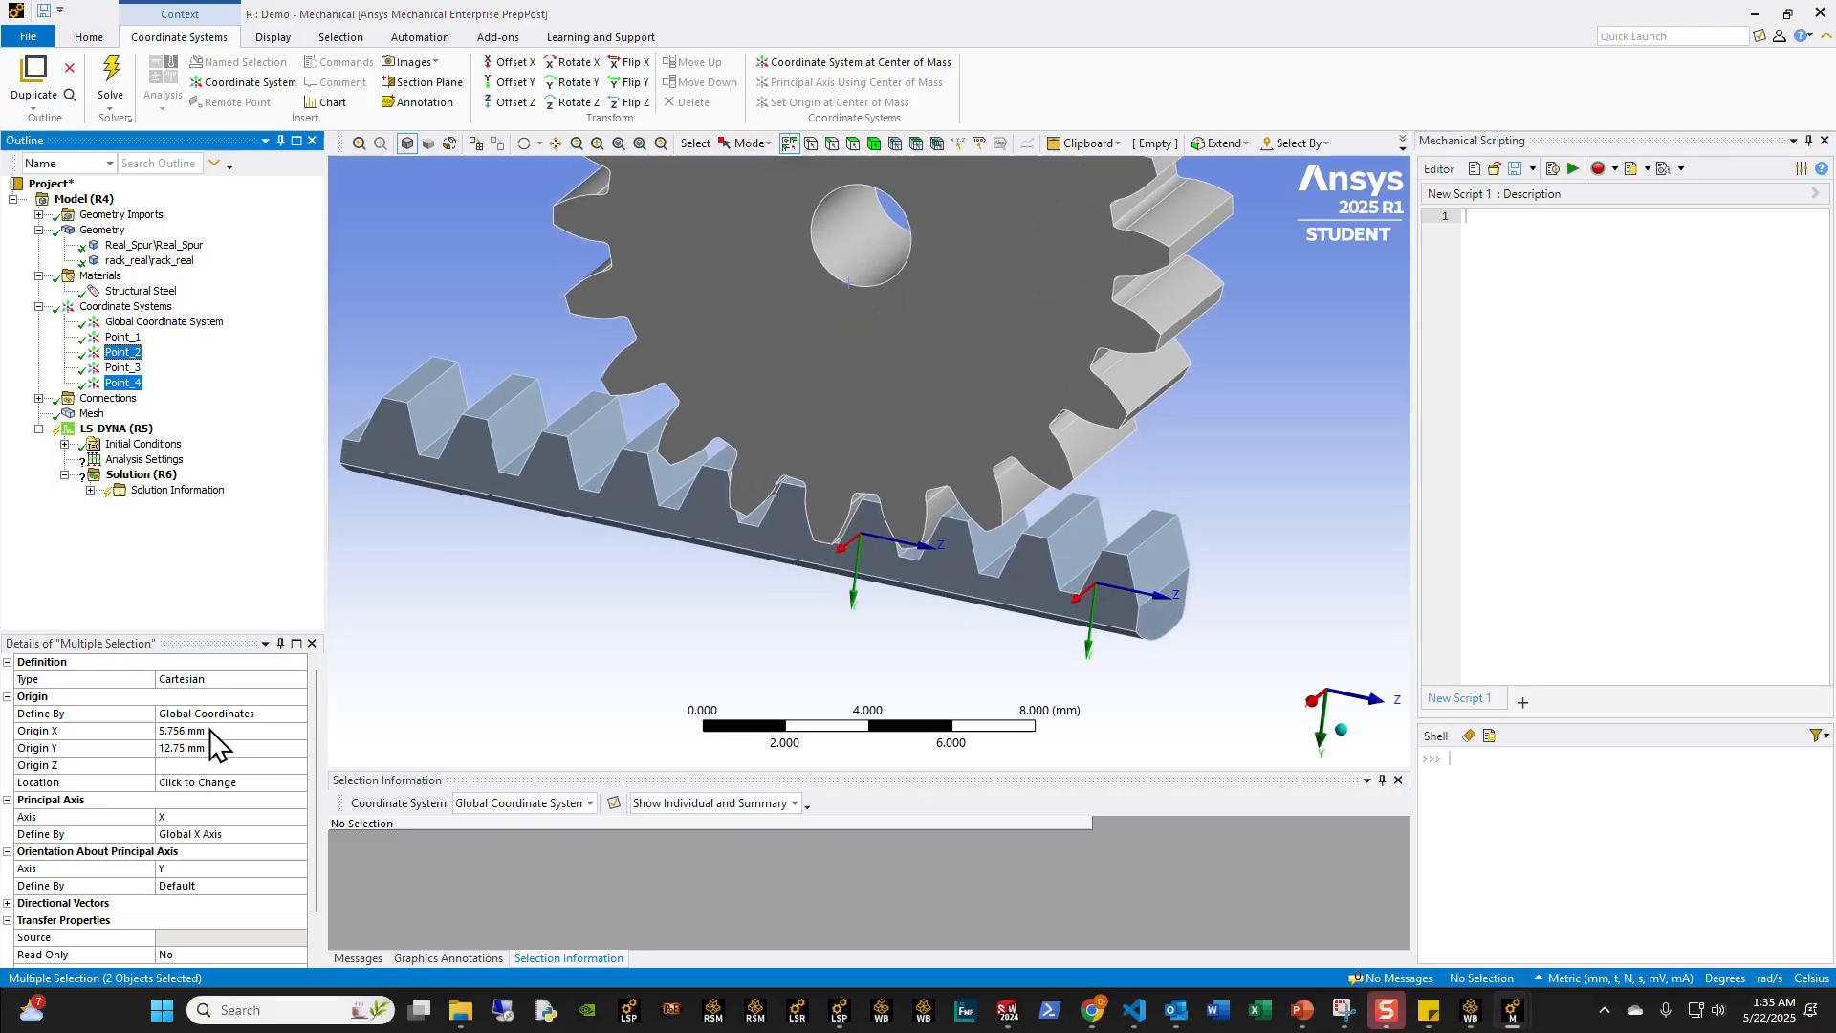
middle_click_drag(995, 594, 1059, 585)
scroll(1058, 585, "down", 2)
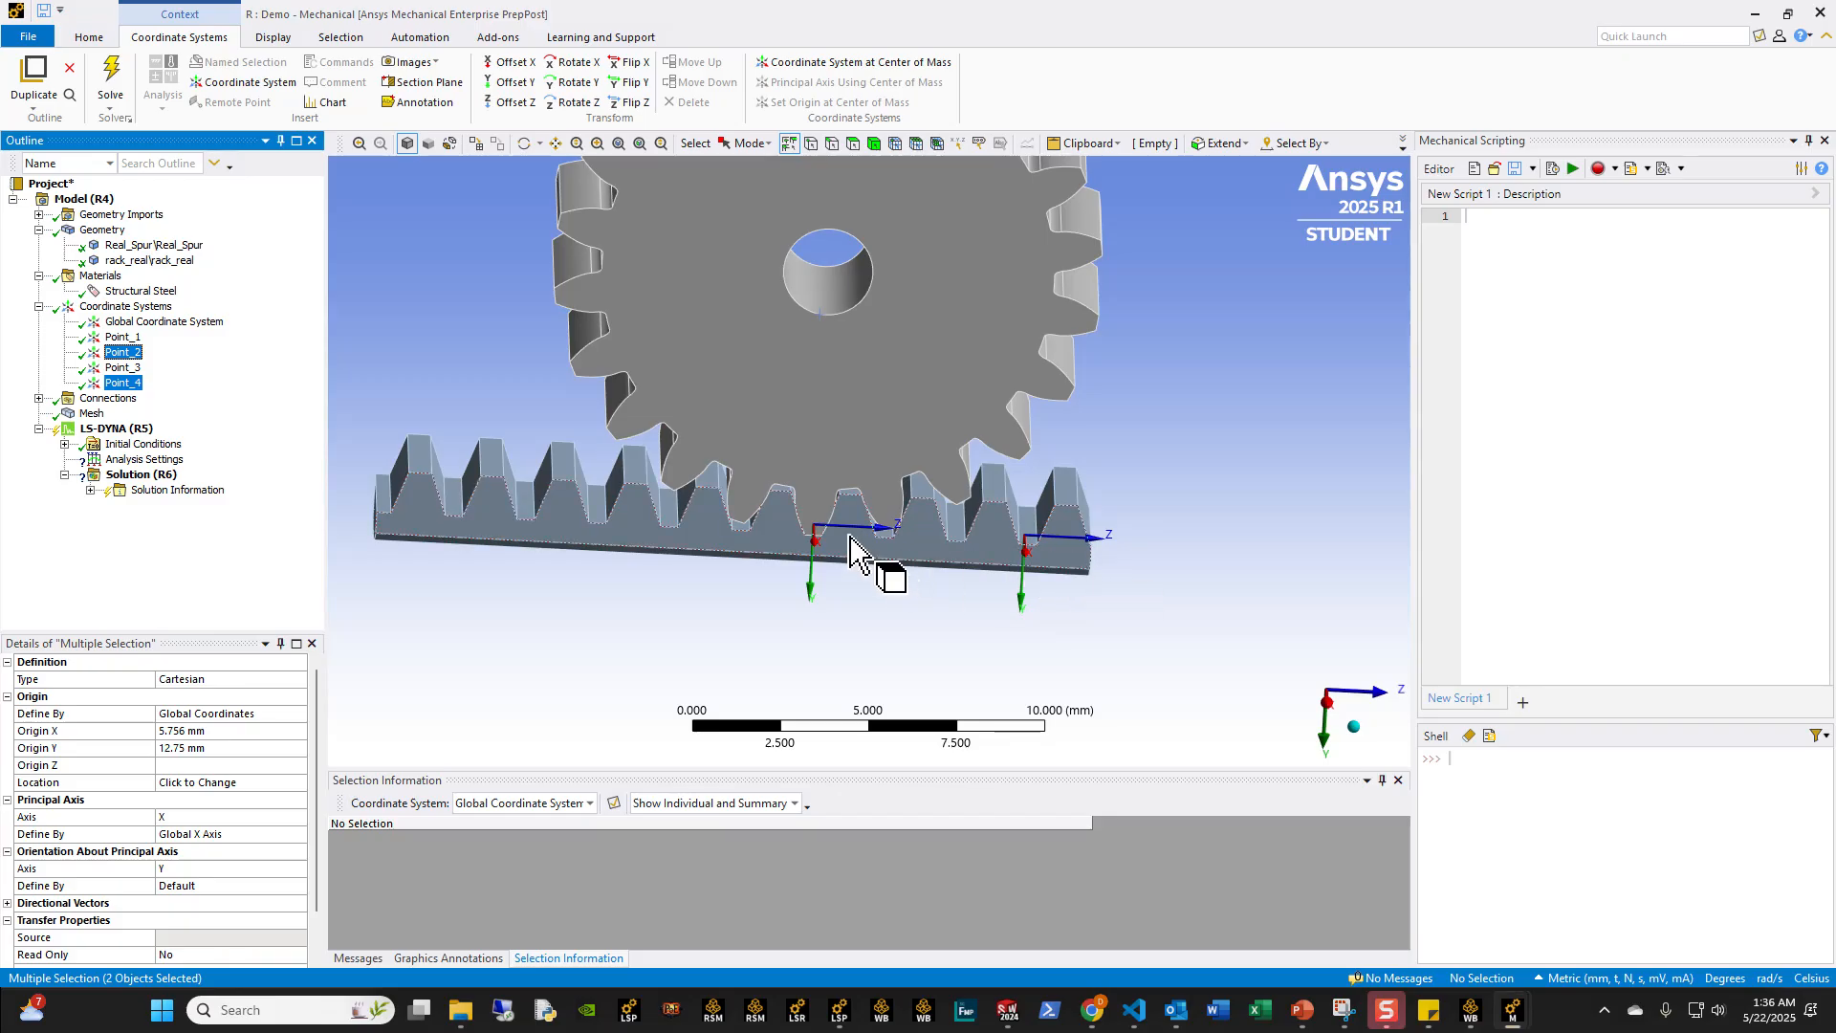
middle_click_drag(1059, 535, 979, 565)
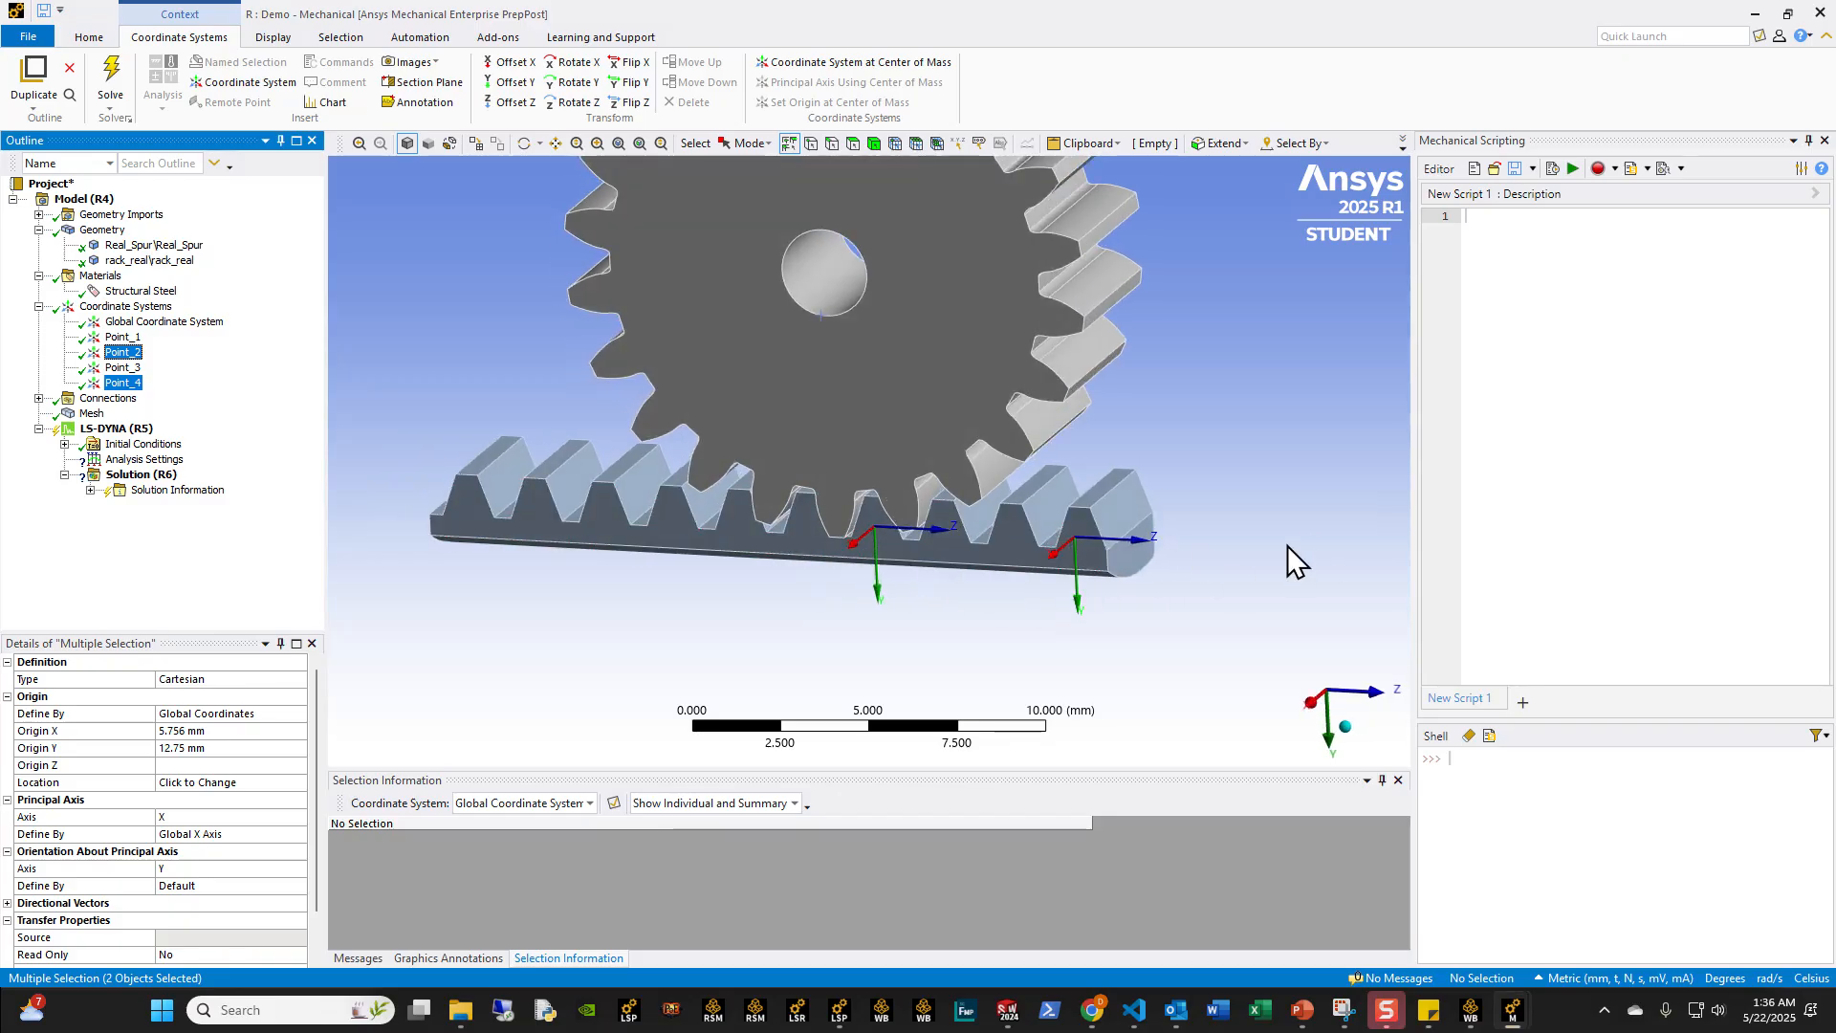
left_click(134, 306)
right_click(155, 308)
mouse_move(241, 323)
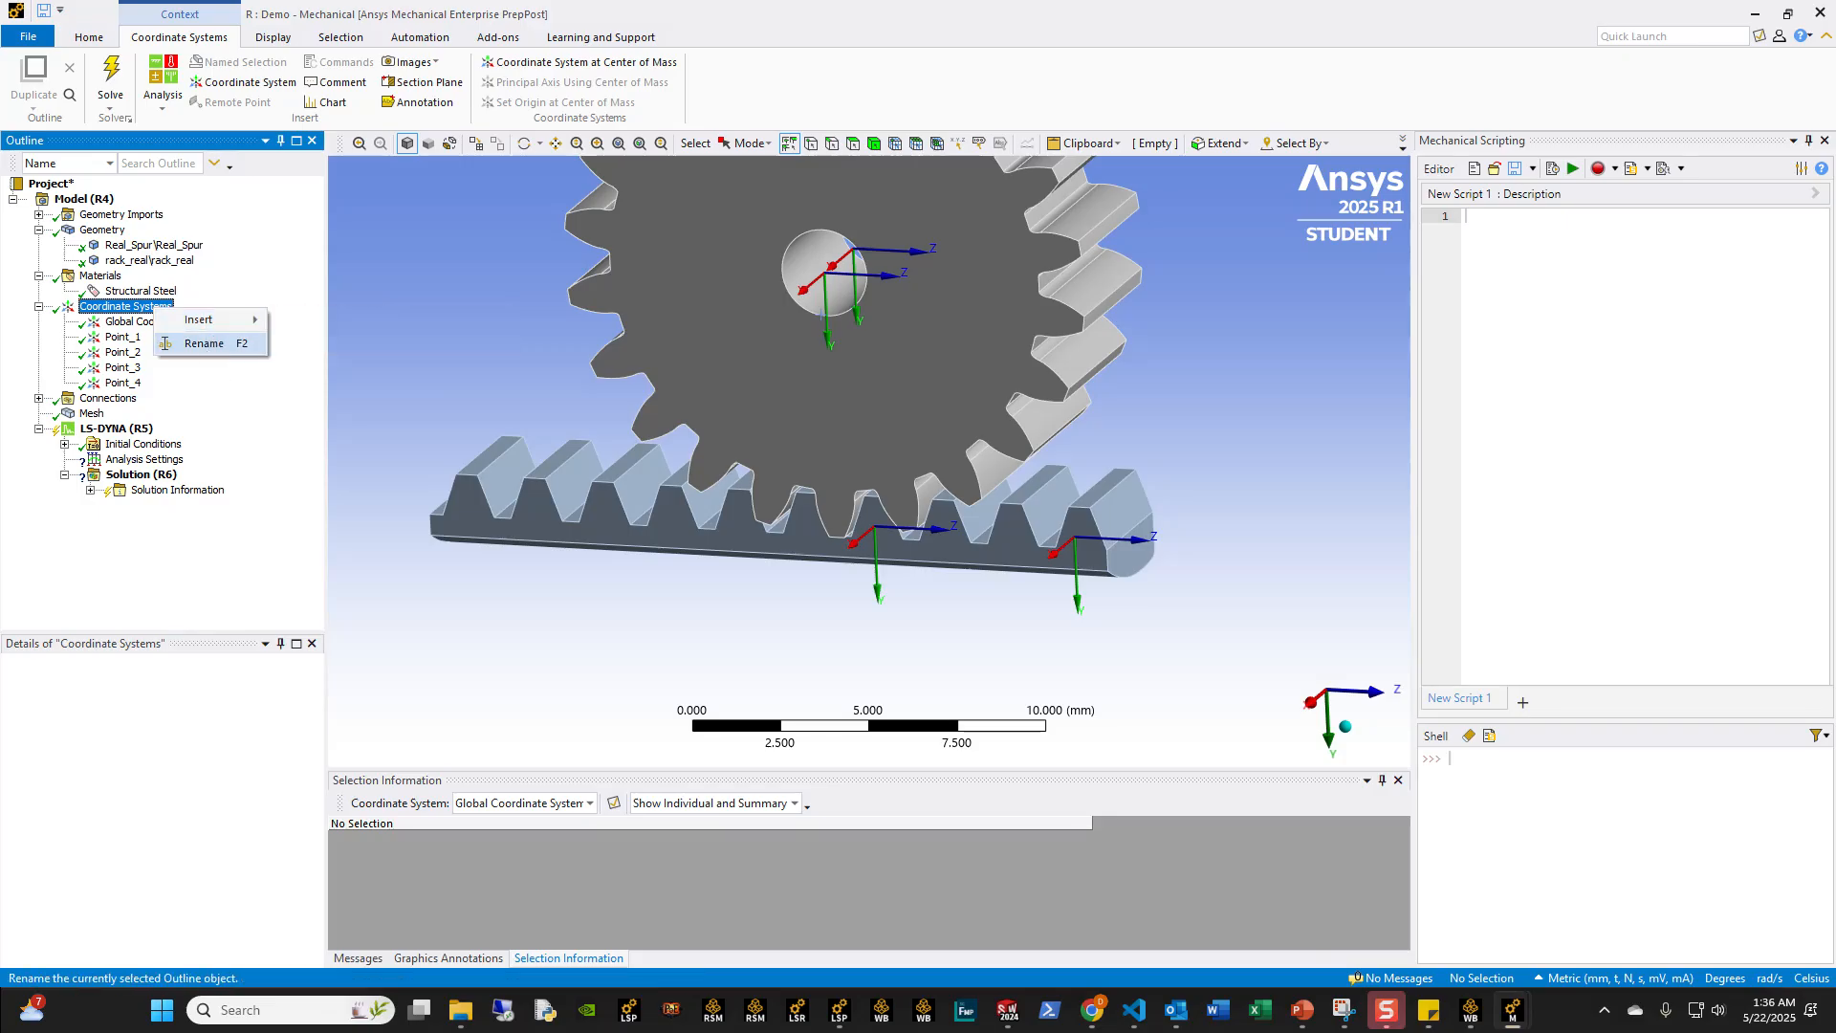
left_click(165, 344)
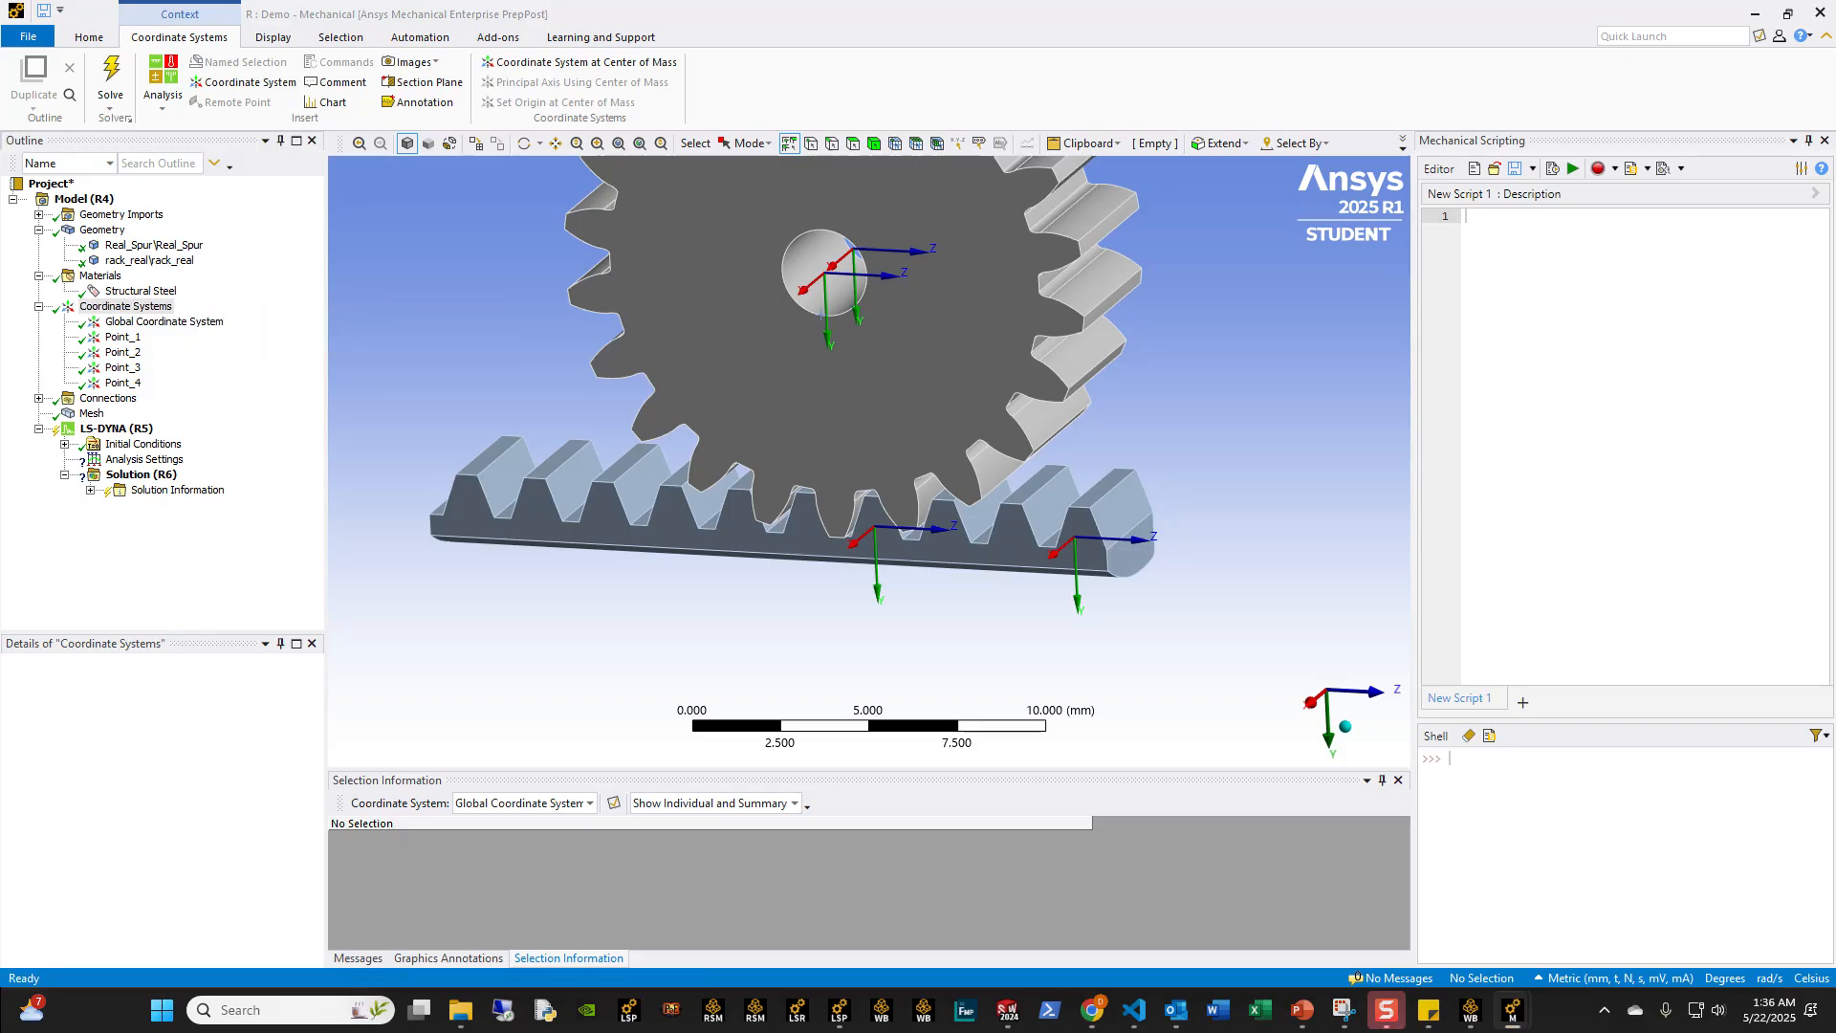
Step: Duplicate the Point_1 coordinate system and rename the copy as Point_5
left_click(124, 340)
right_click(127, 341)
left_click(144, 436)
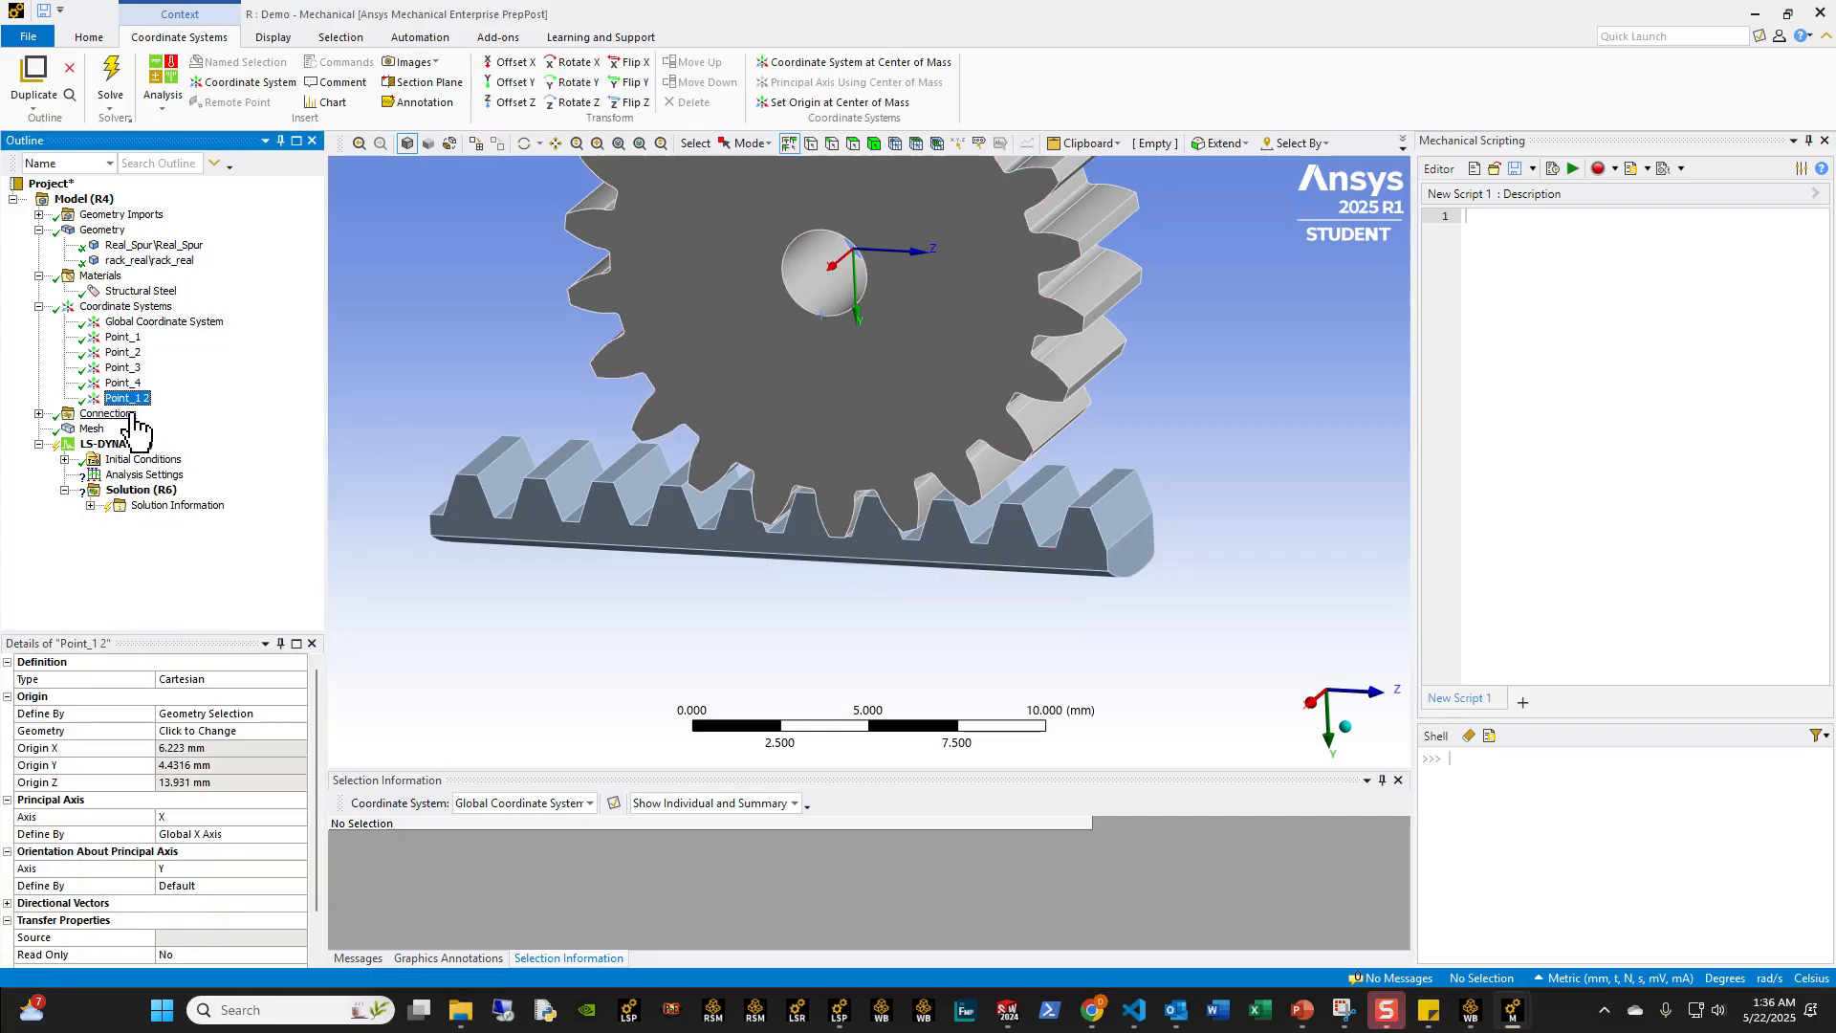
key("F2")
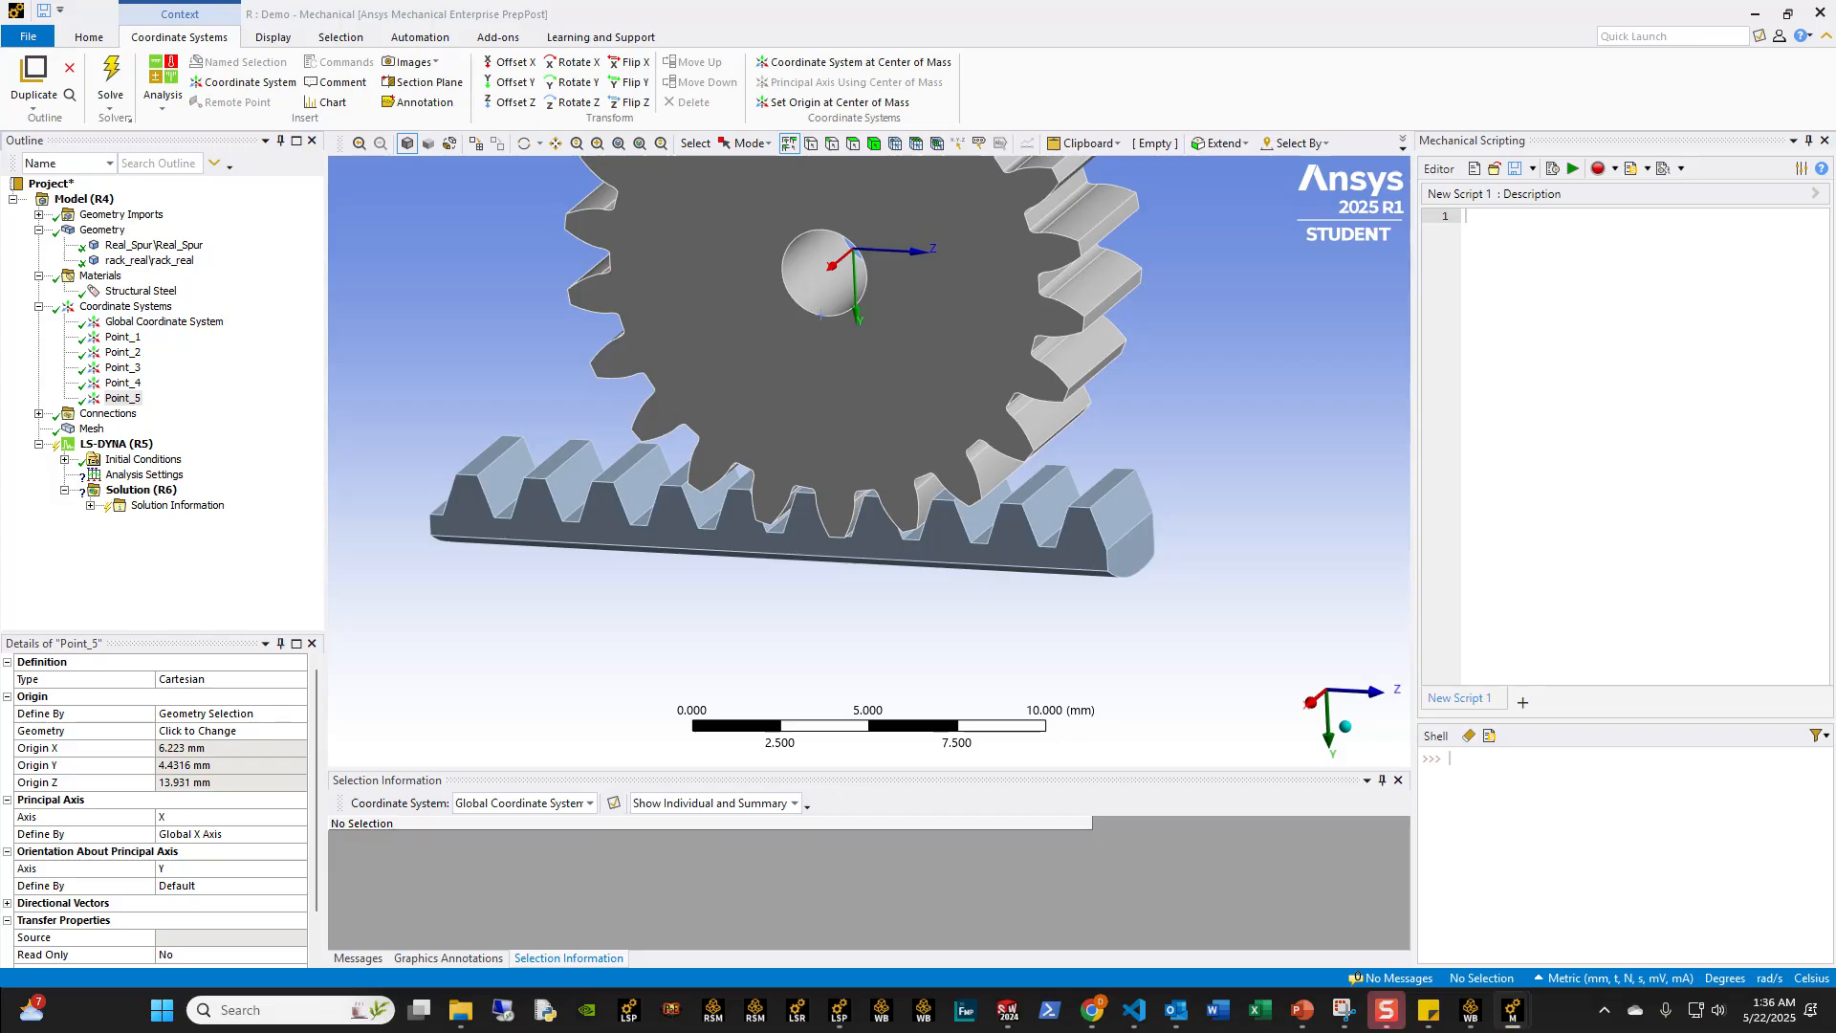
Step: Reassign the origin of Point_5 to a straight edge between two teeth on the gear's side, level with the bore
middle_click_drag(824, 287, 1327, 740)
left_click(1338, 706)
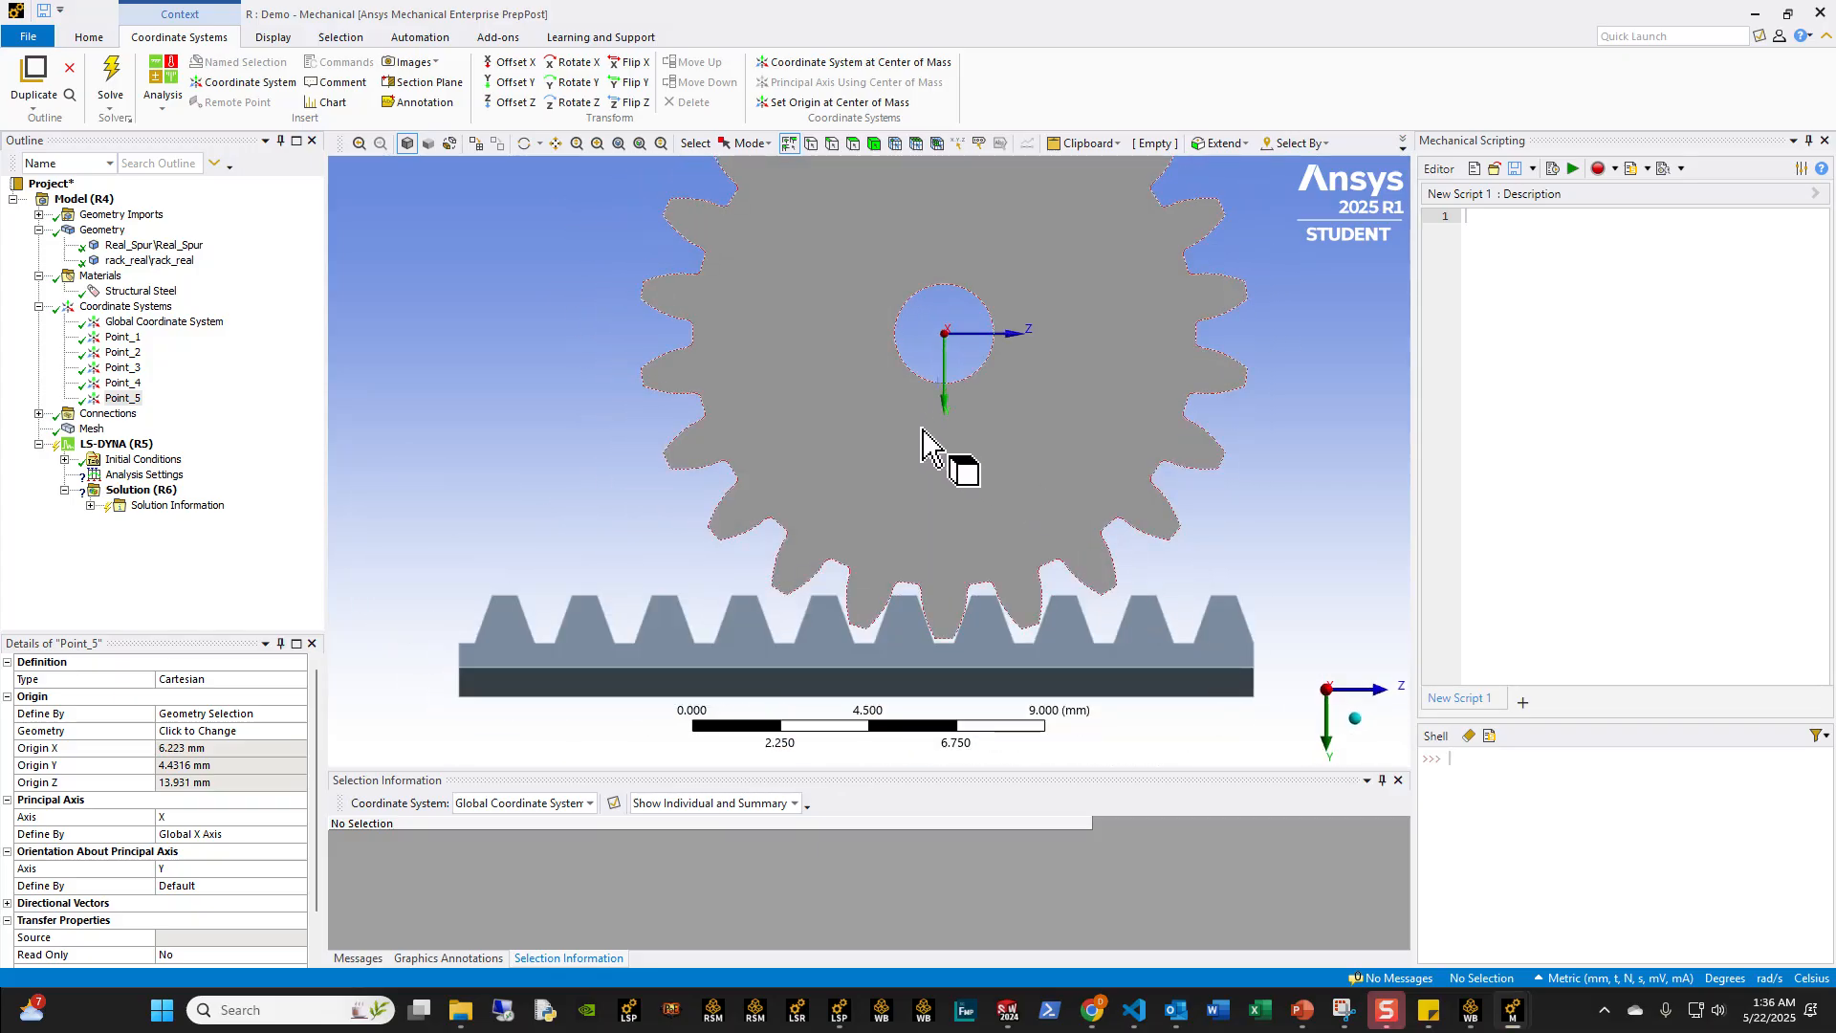
middle_click_drag(923, 441, 594, 364)
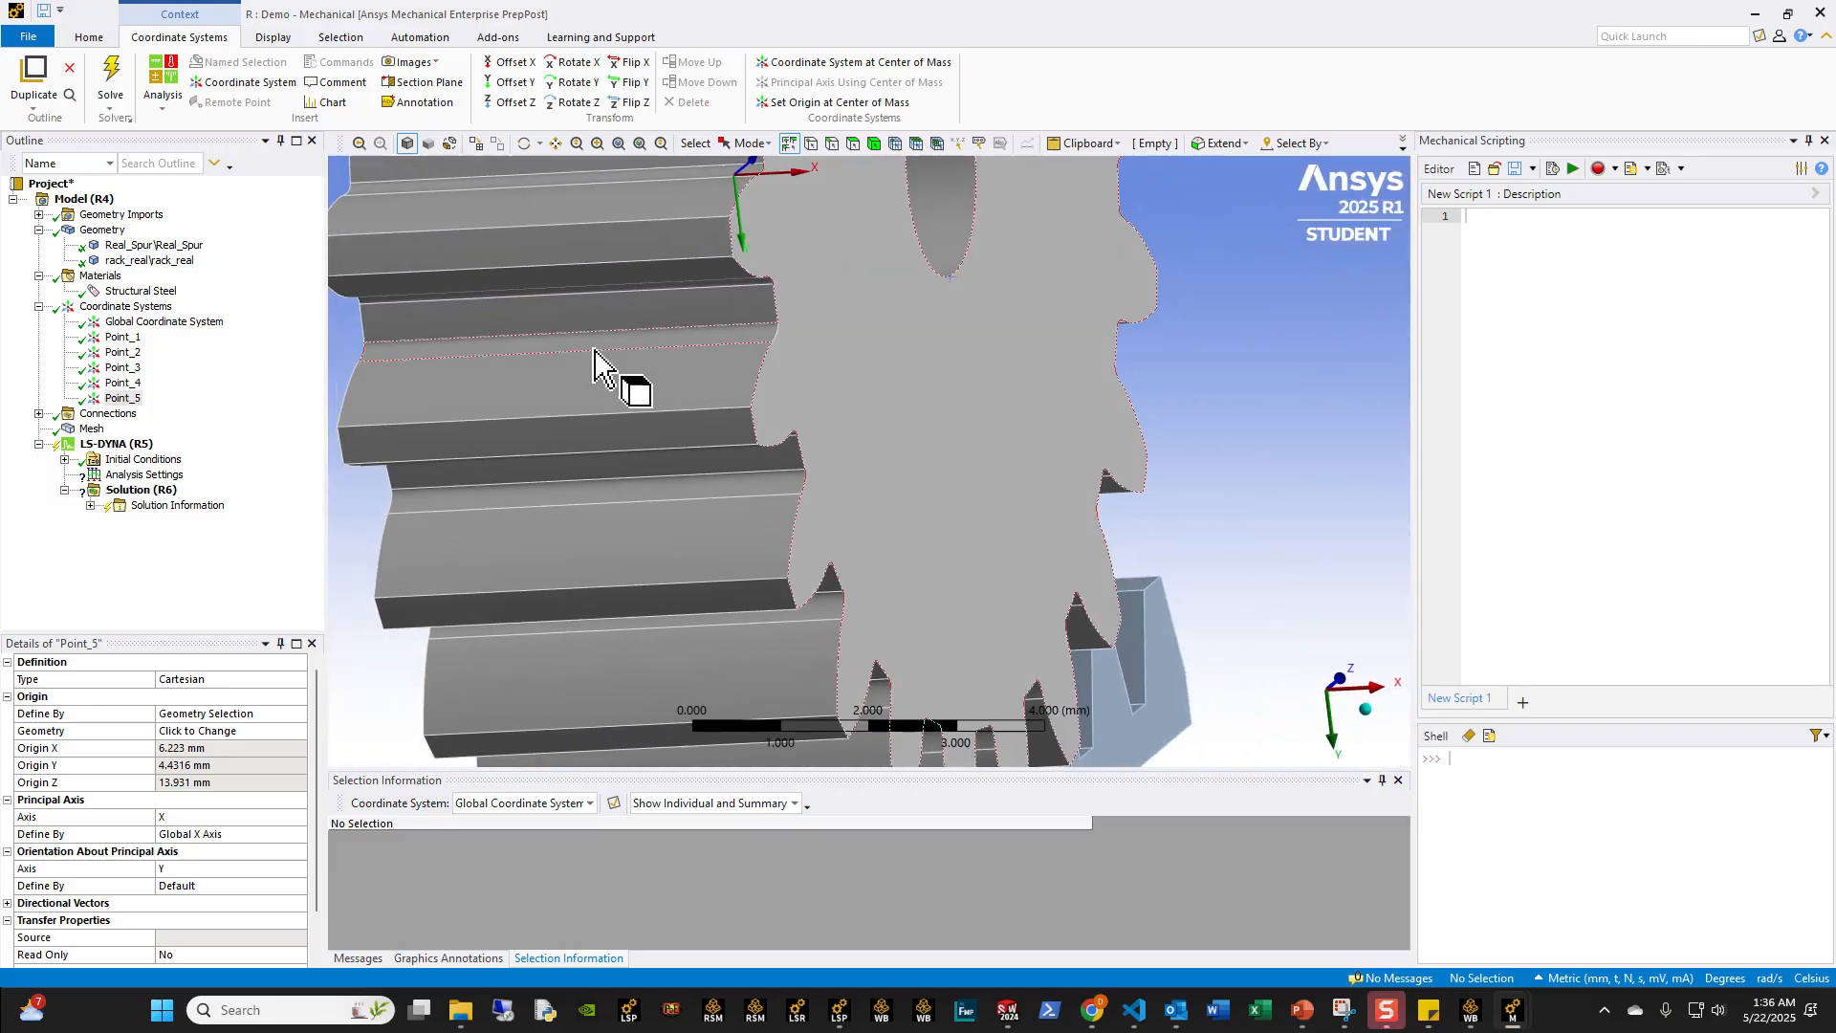
left_click(531, 302)
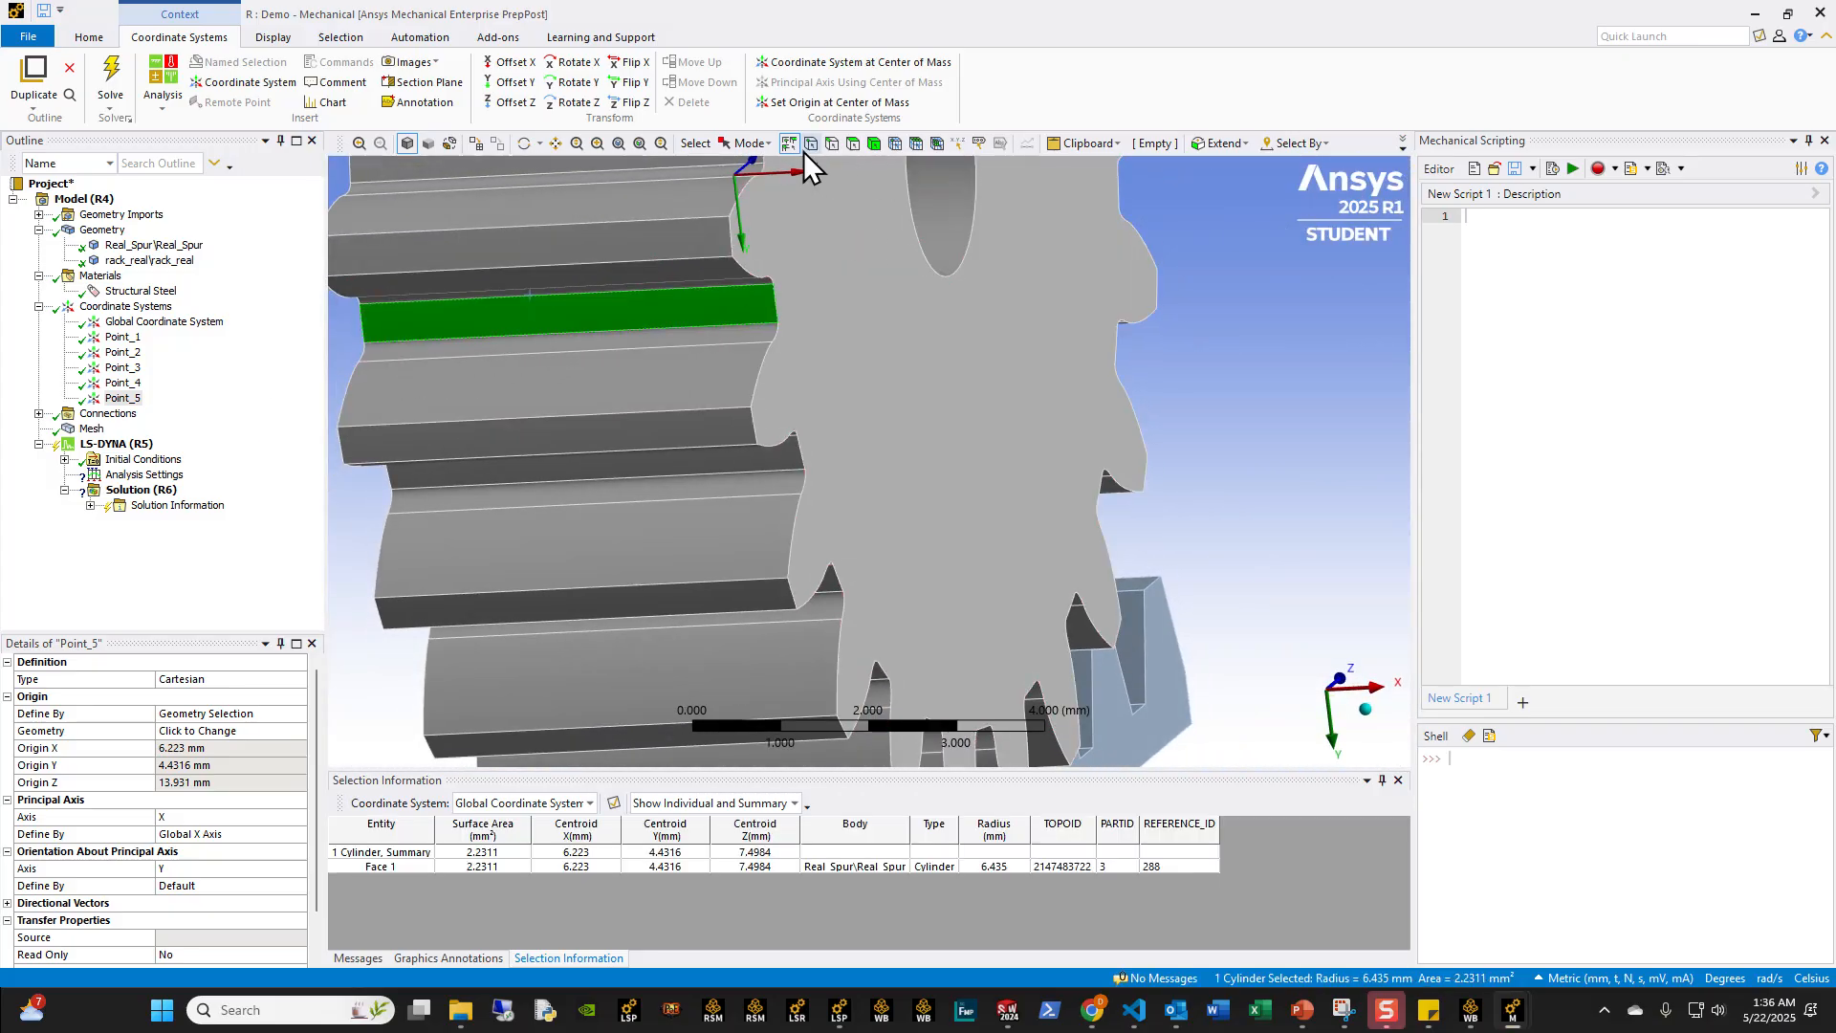
left_click(828, 145)
middle_click_drag(593, 306, 668, 287)
left_click(663, 282)
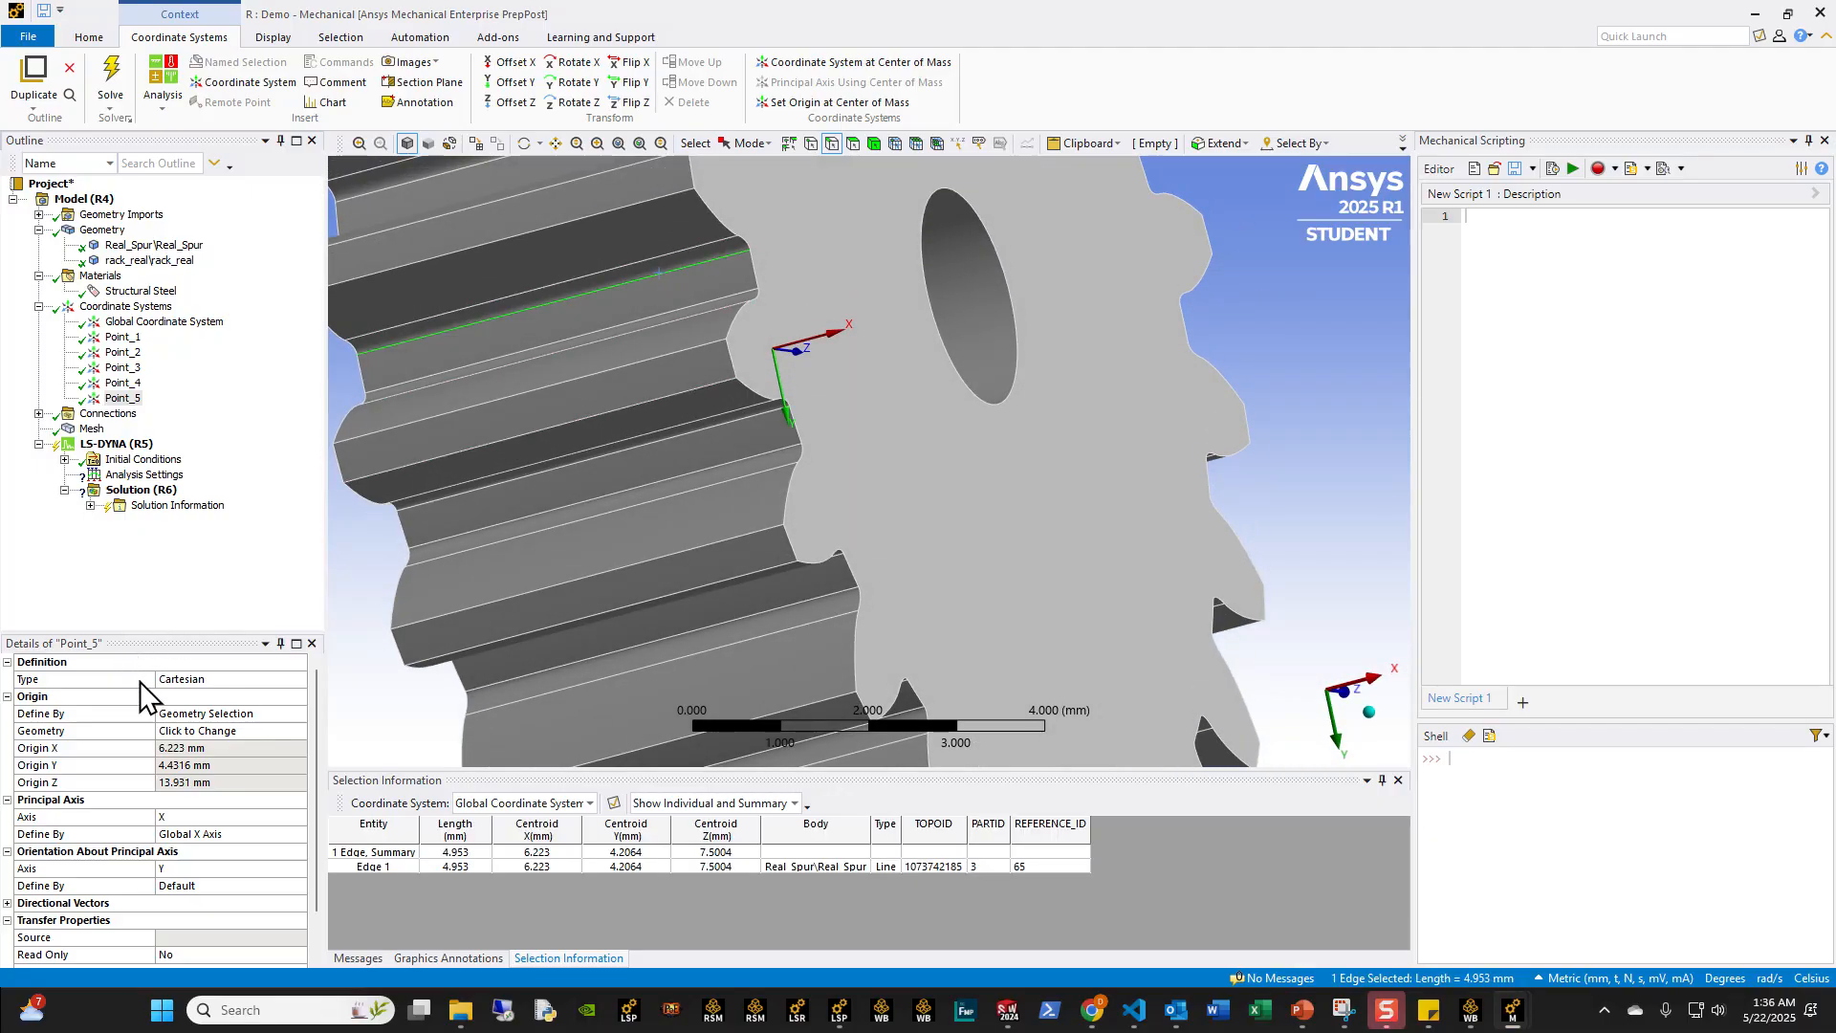
left_click(183, 733)
middle_click_drag(331, 612, 401, 518)
scroll(401, 518, "down", 3)
Step: Compare the alignment of Point_1 and Point_5 on the gear, including in a view along the X axis
left_click(122, 337, "ctrl")
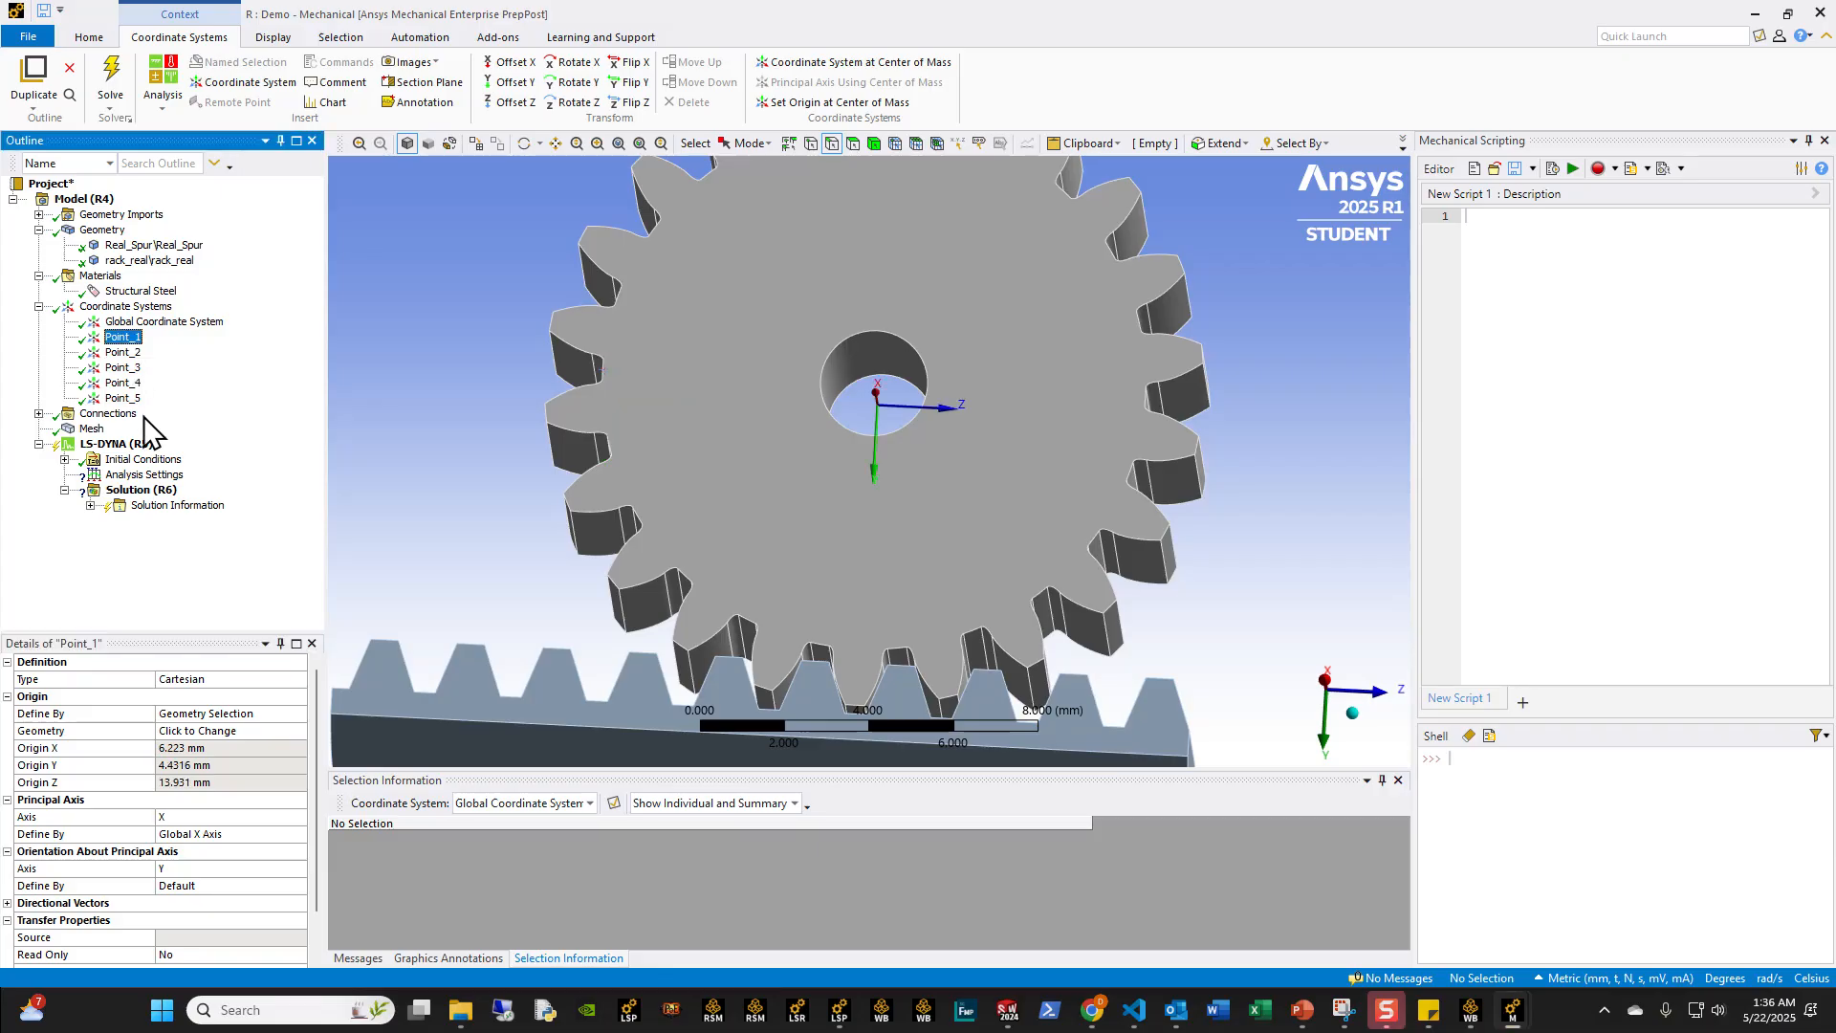
middle_click_drag(873, 450, 870, 440)
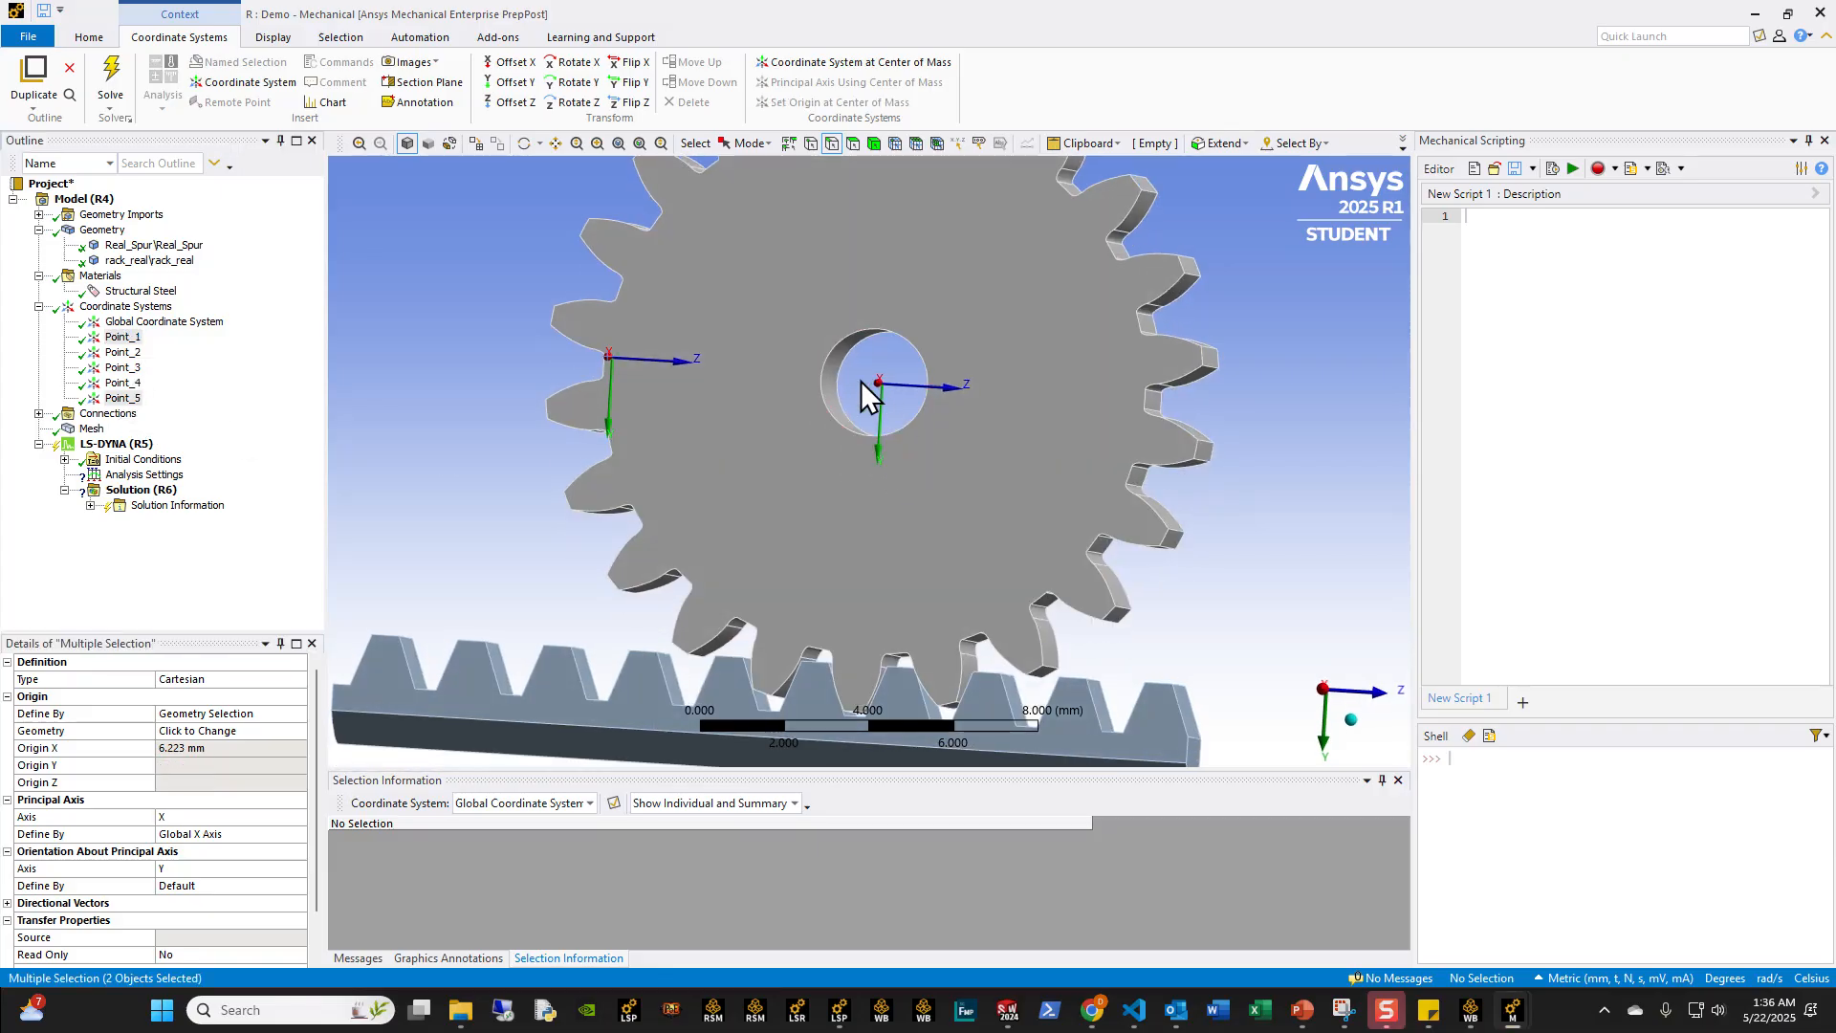
middle_click_drag(865, 380, 700, 396)
middle_click_drag(949, 373, 601, 400)
scroll(859, 392, "down", 7)
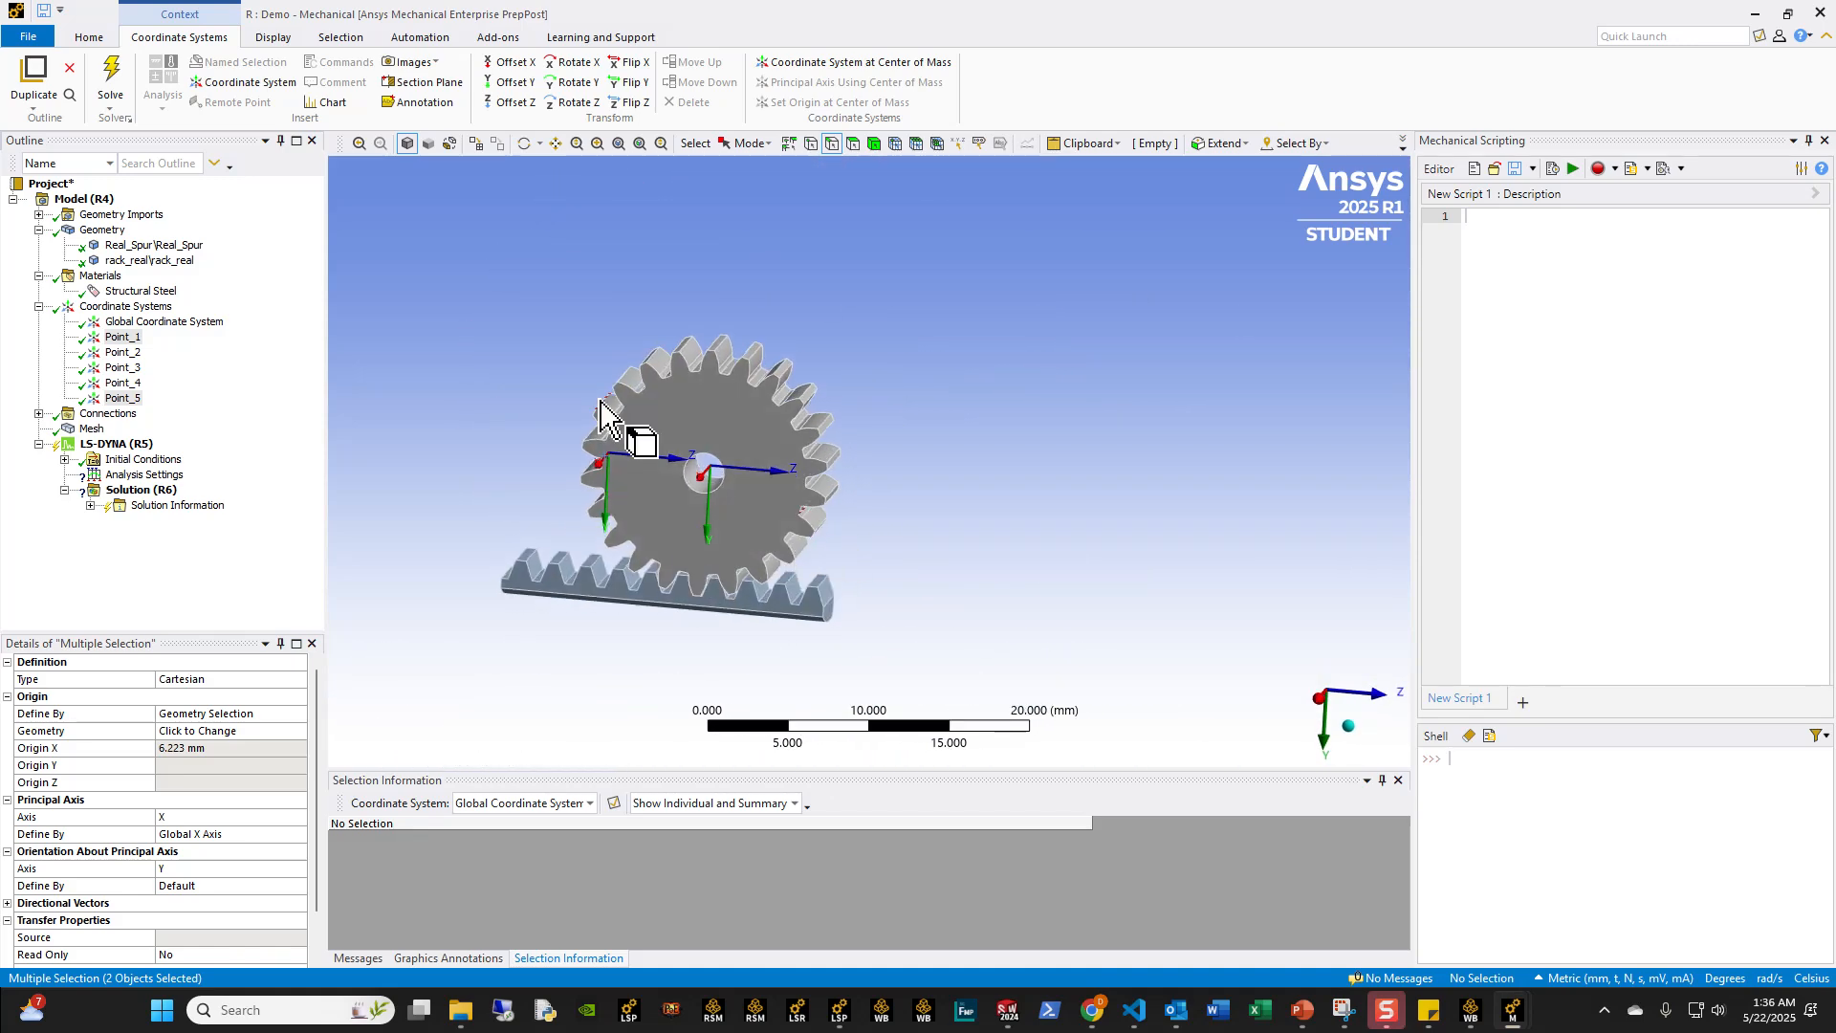
scroll(852, 558, "up", 5)
middle_click_drag(1040, 506, 1178, 504)
middle_click_drag(786, 554, 1264, 669)
left_click(1323, 721)
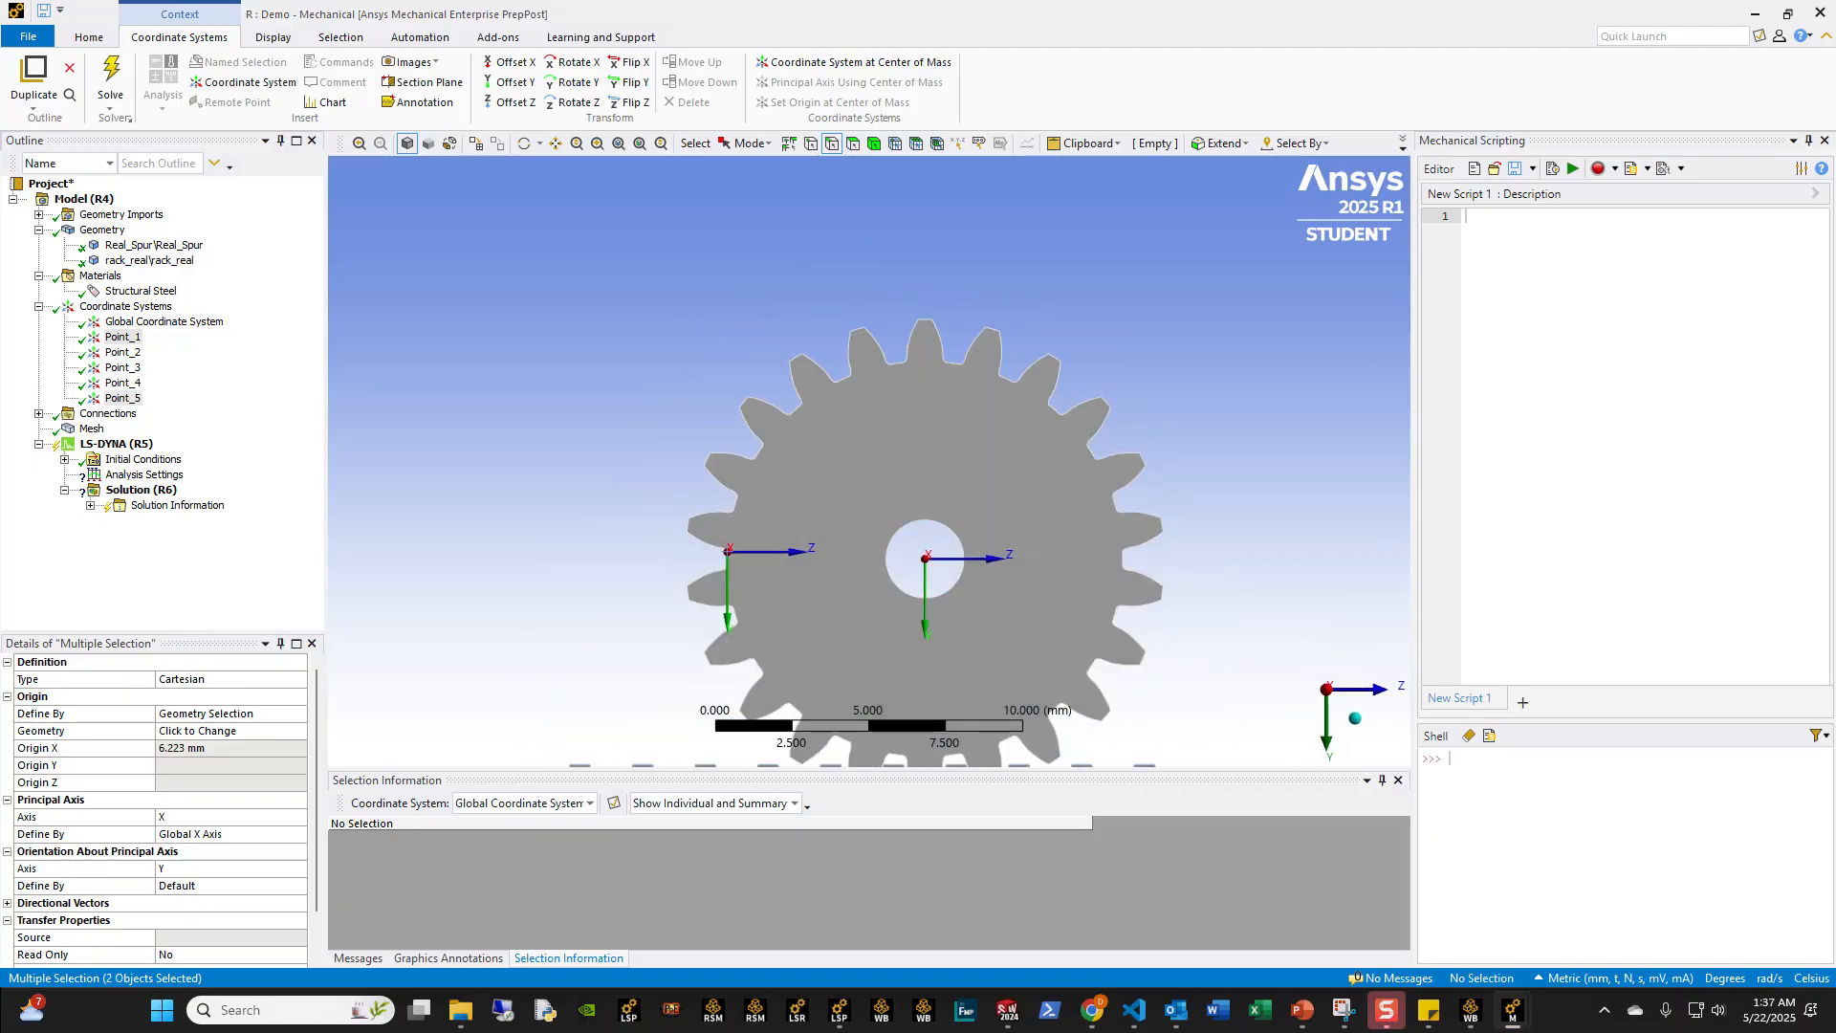
Step: Define the origins of the selected Point_1 and Point_5 by global coordinates, with X at 6.223 mm
left_click(203, 715)
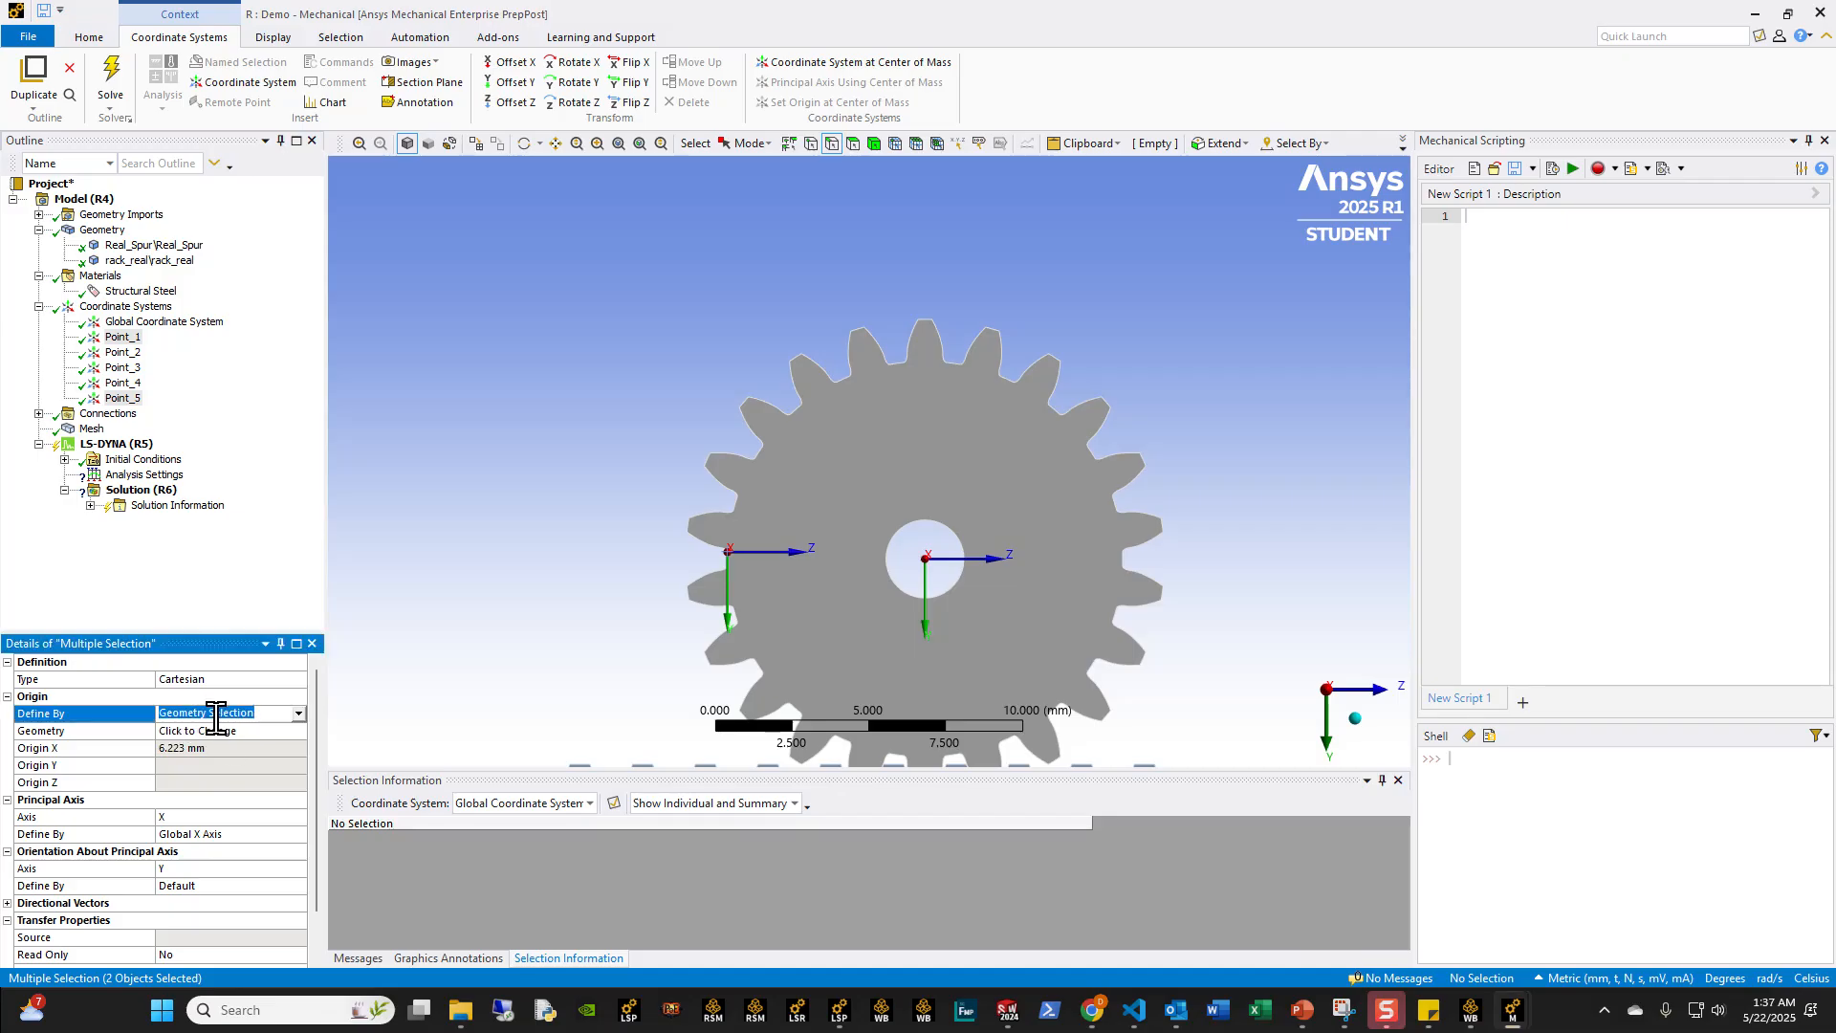
left_click(277, 715)
left_click(278, 737)
left_click(229, 732)
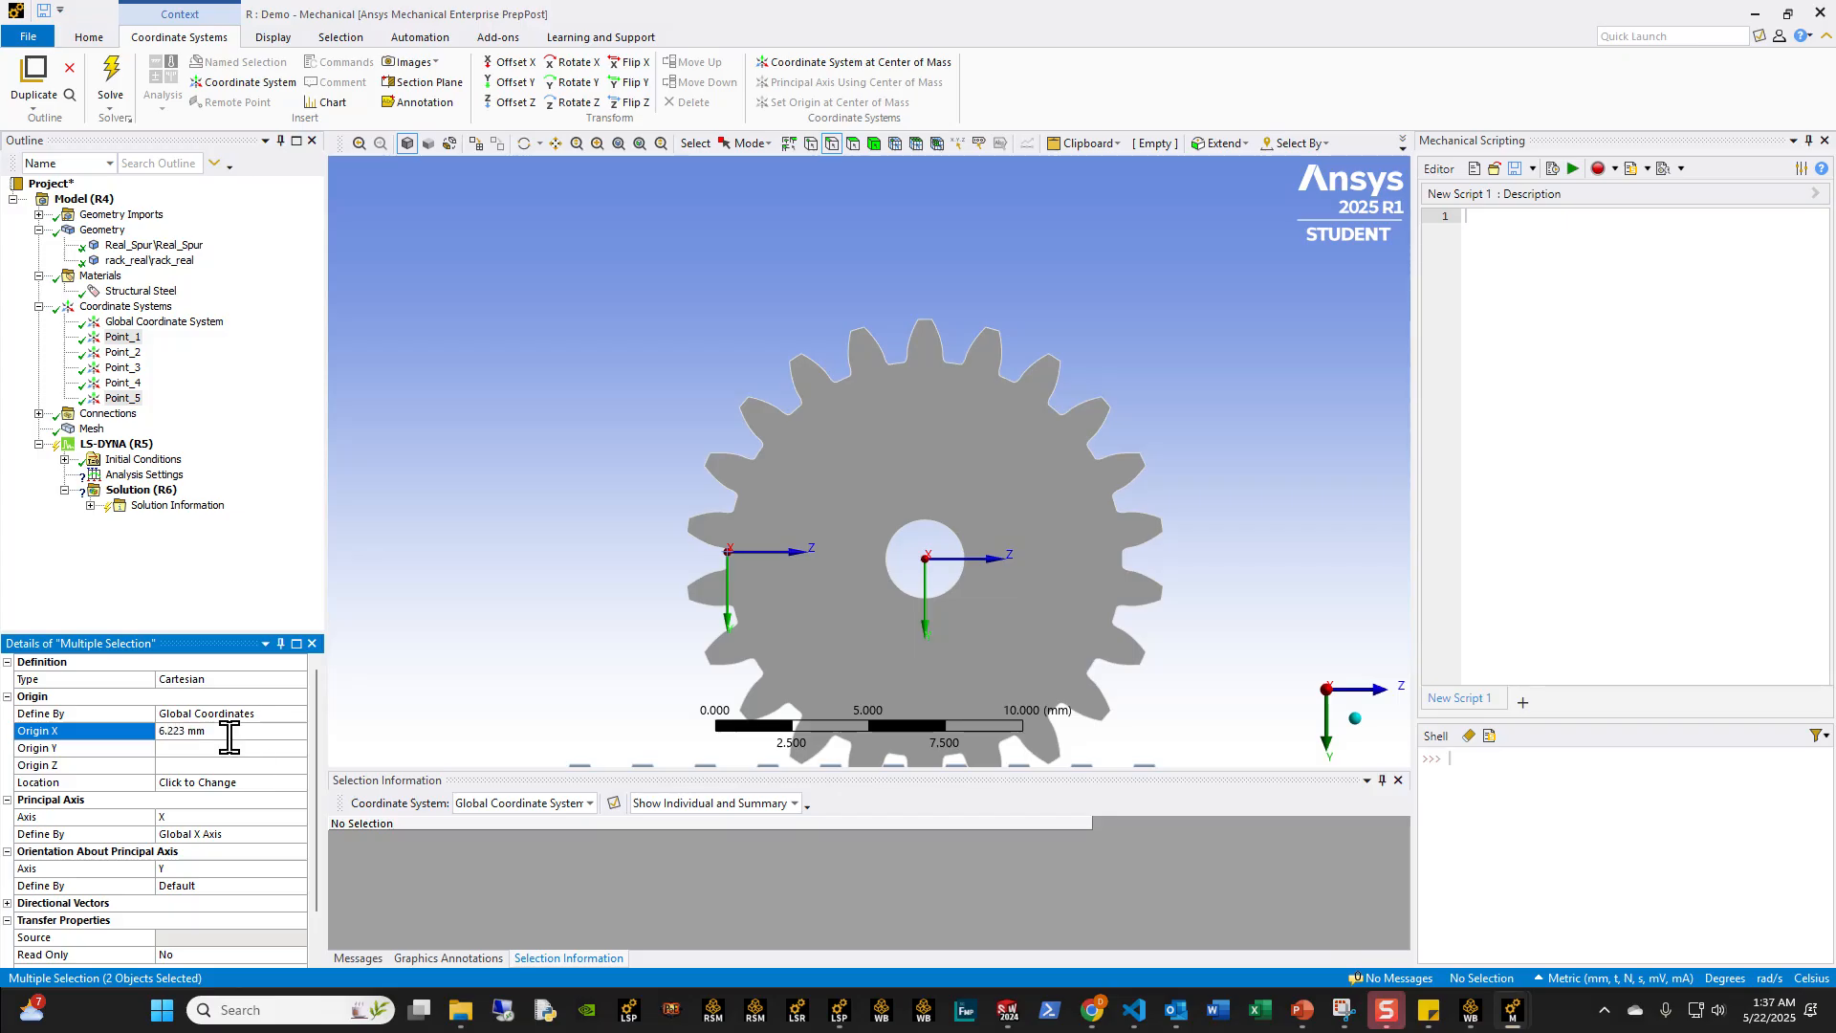
type("7.500")
Step: Set the origin of the selected Point_1 and Point_5 to Y 4.2064 mm and Z 7.5004 mm
left_click(220, 746)
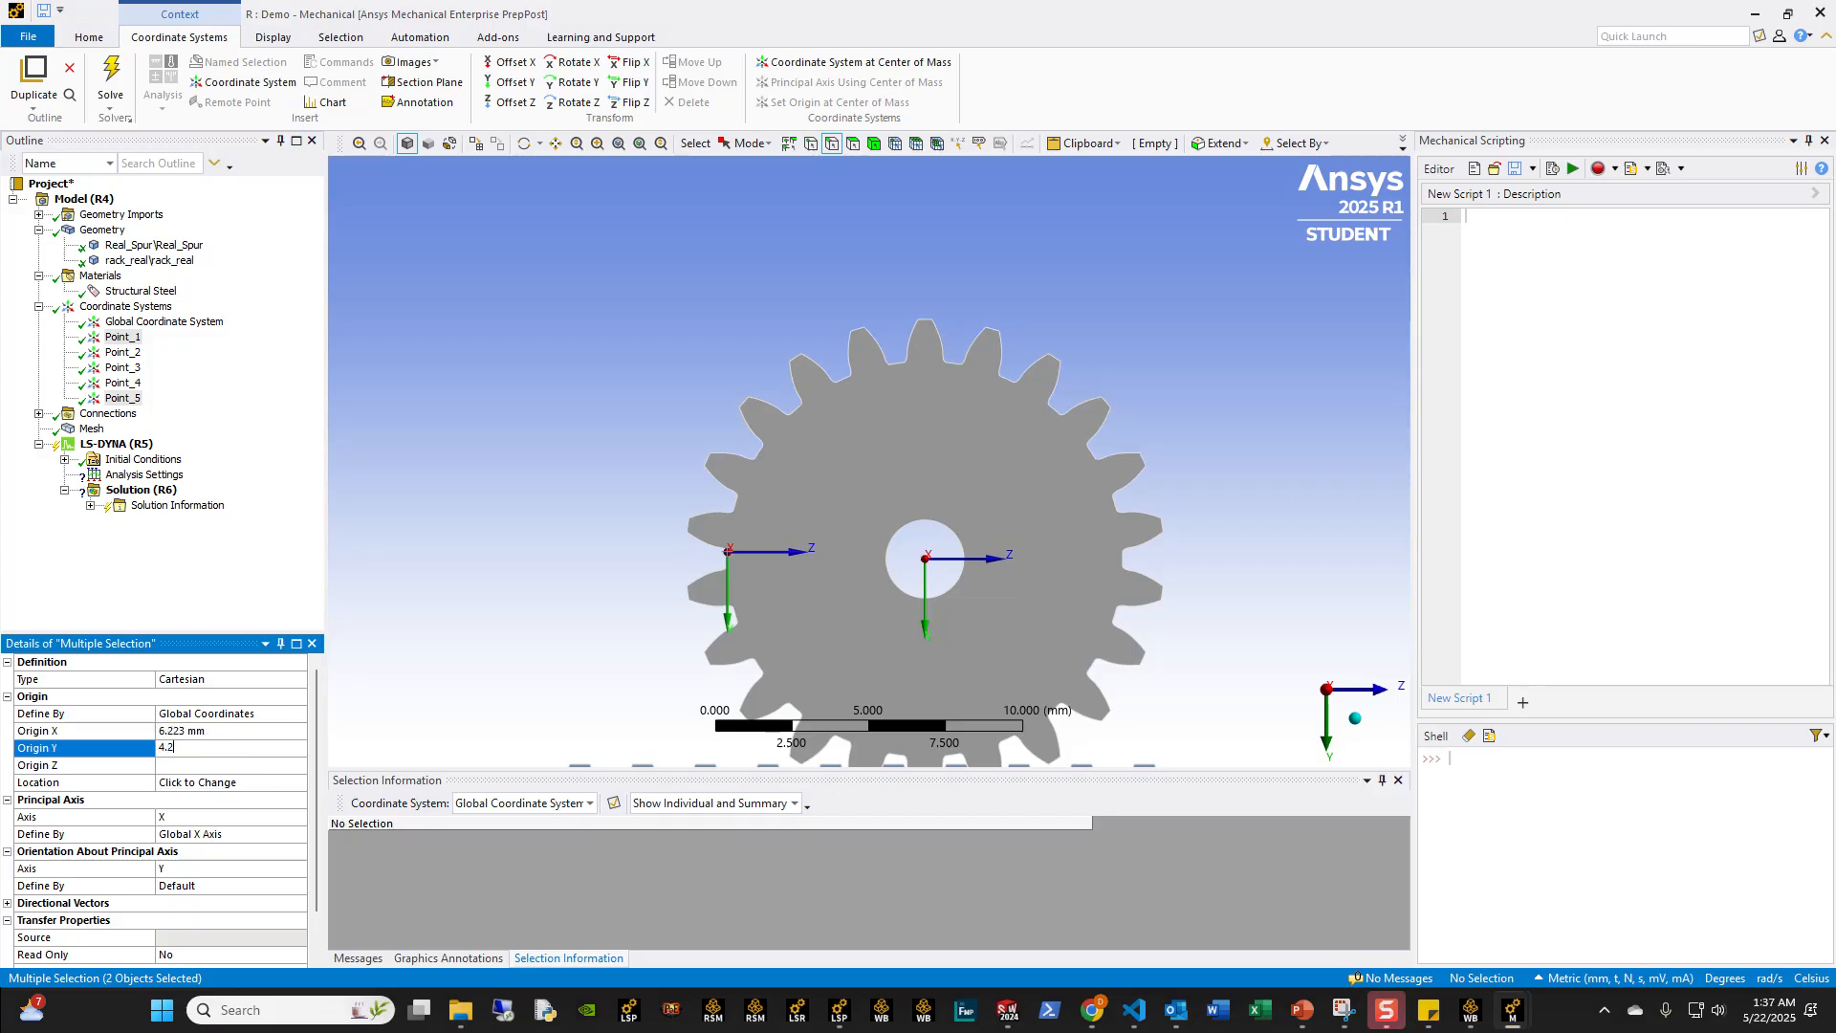
key("Return")
left_click(216, 765)
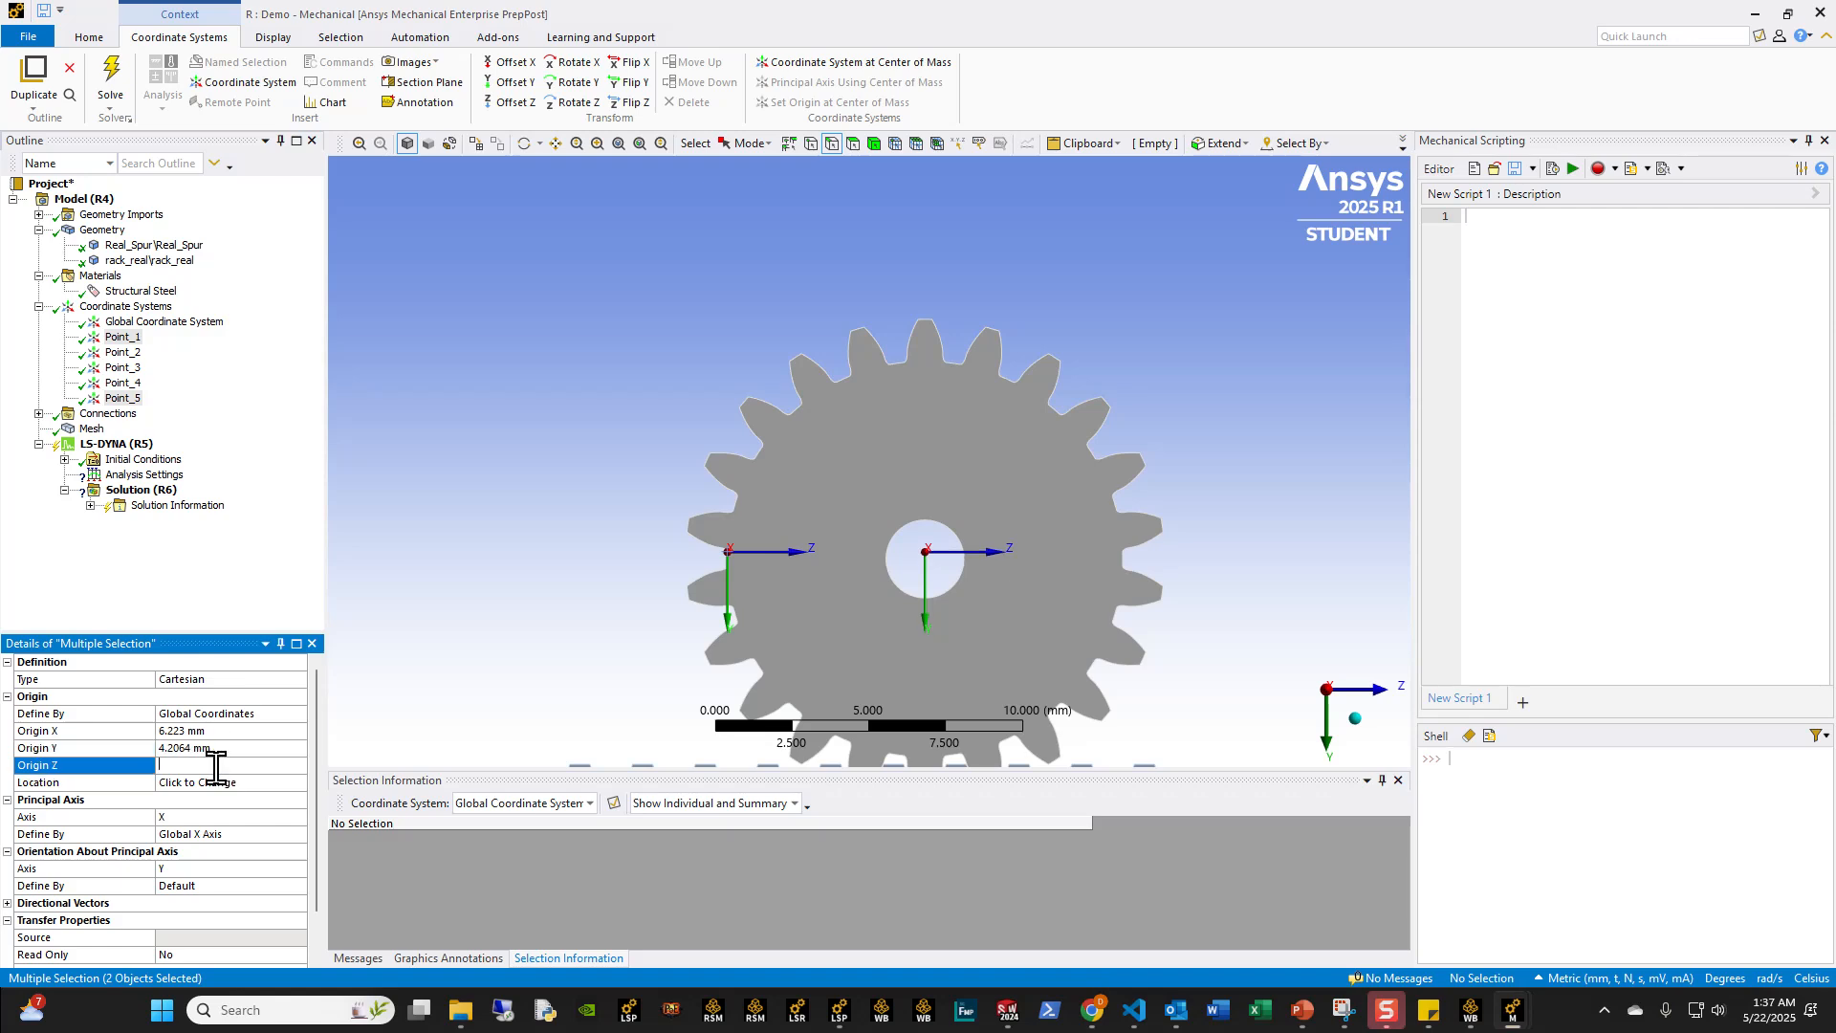
type("7.5004")
key("Return")
Step: Inspect the locations of Point_1 and Point_5 on the gear teeth and check each one's origin coordinates
middle_click_drag(904, 581, 957, 565)
scroll(957, 564, "up", 3)
middle_click_drag(687, 624, 945, 612, "ctrl")
scroll(957, 564, "up", 2)
middle_click_drag(523, 670, 259, 742)
scroll(554, 703, "up", 2)
scroll(848, 561, "down", 2)
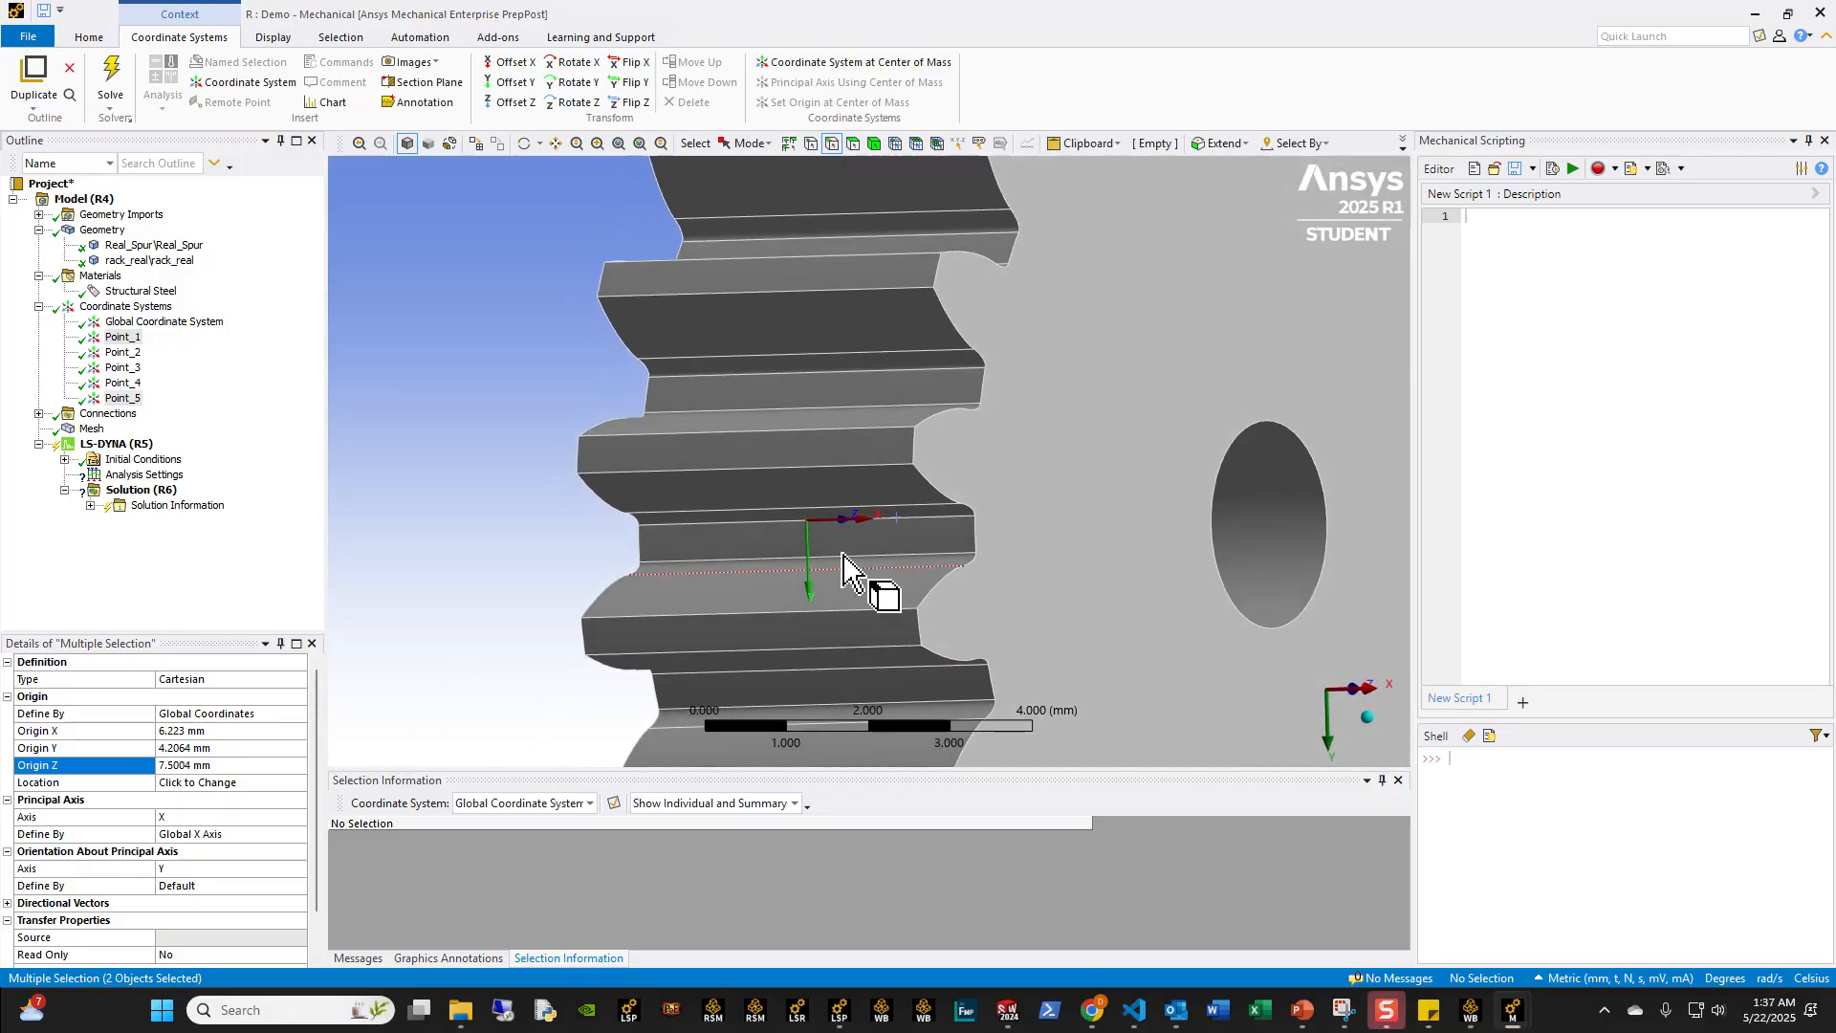
middle_click_drag(848, 561, 467, 507)
scroll(467, 506, "down", 3)
left_click(122, 338)
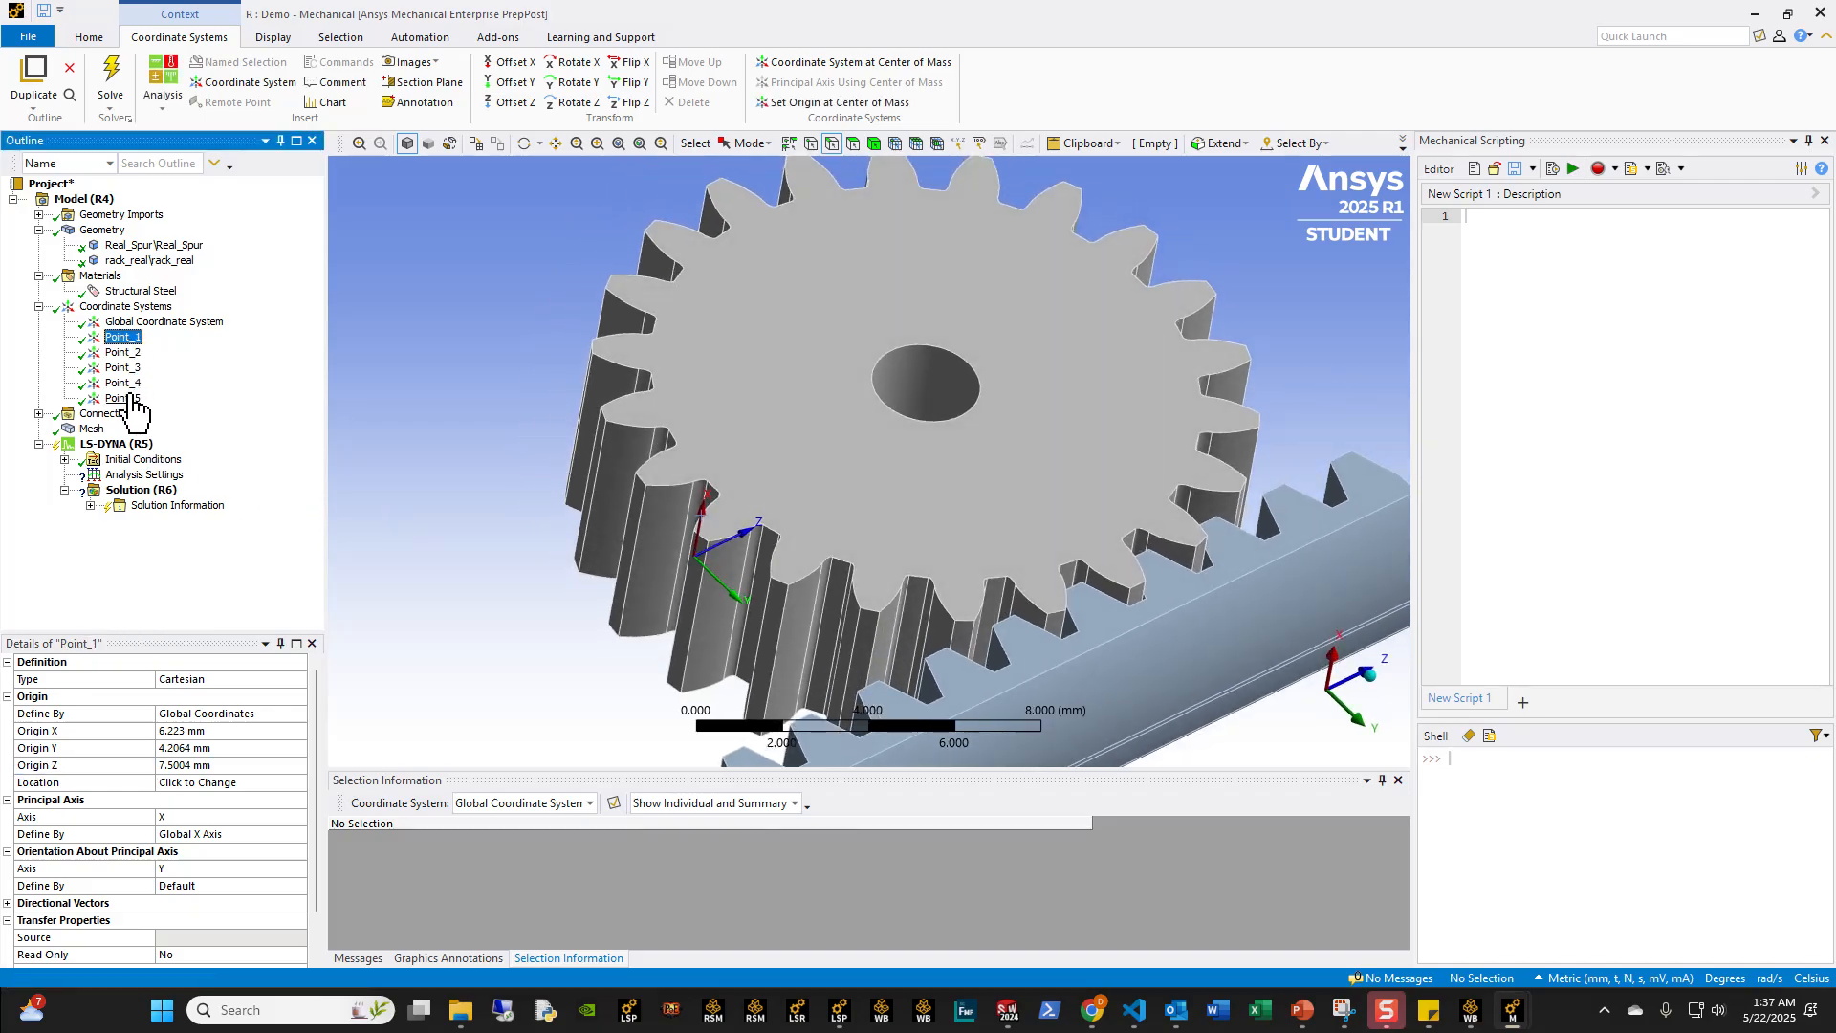
left_click(123, 340)
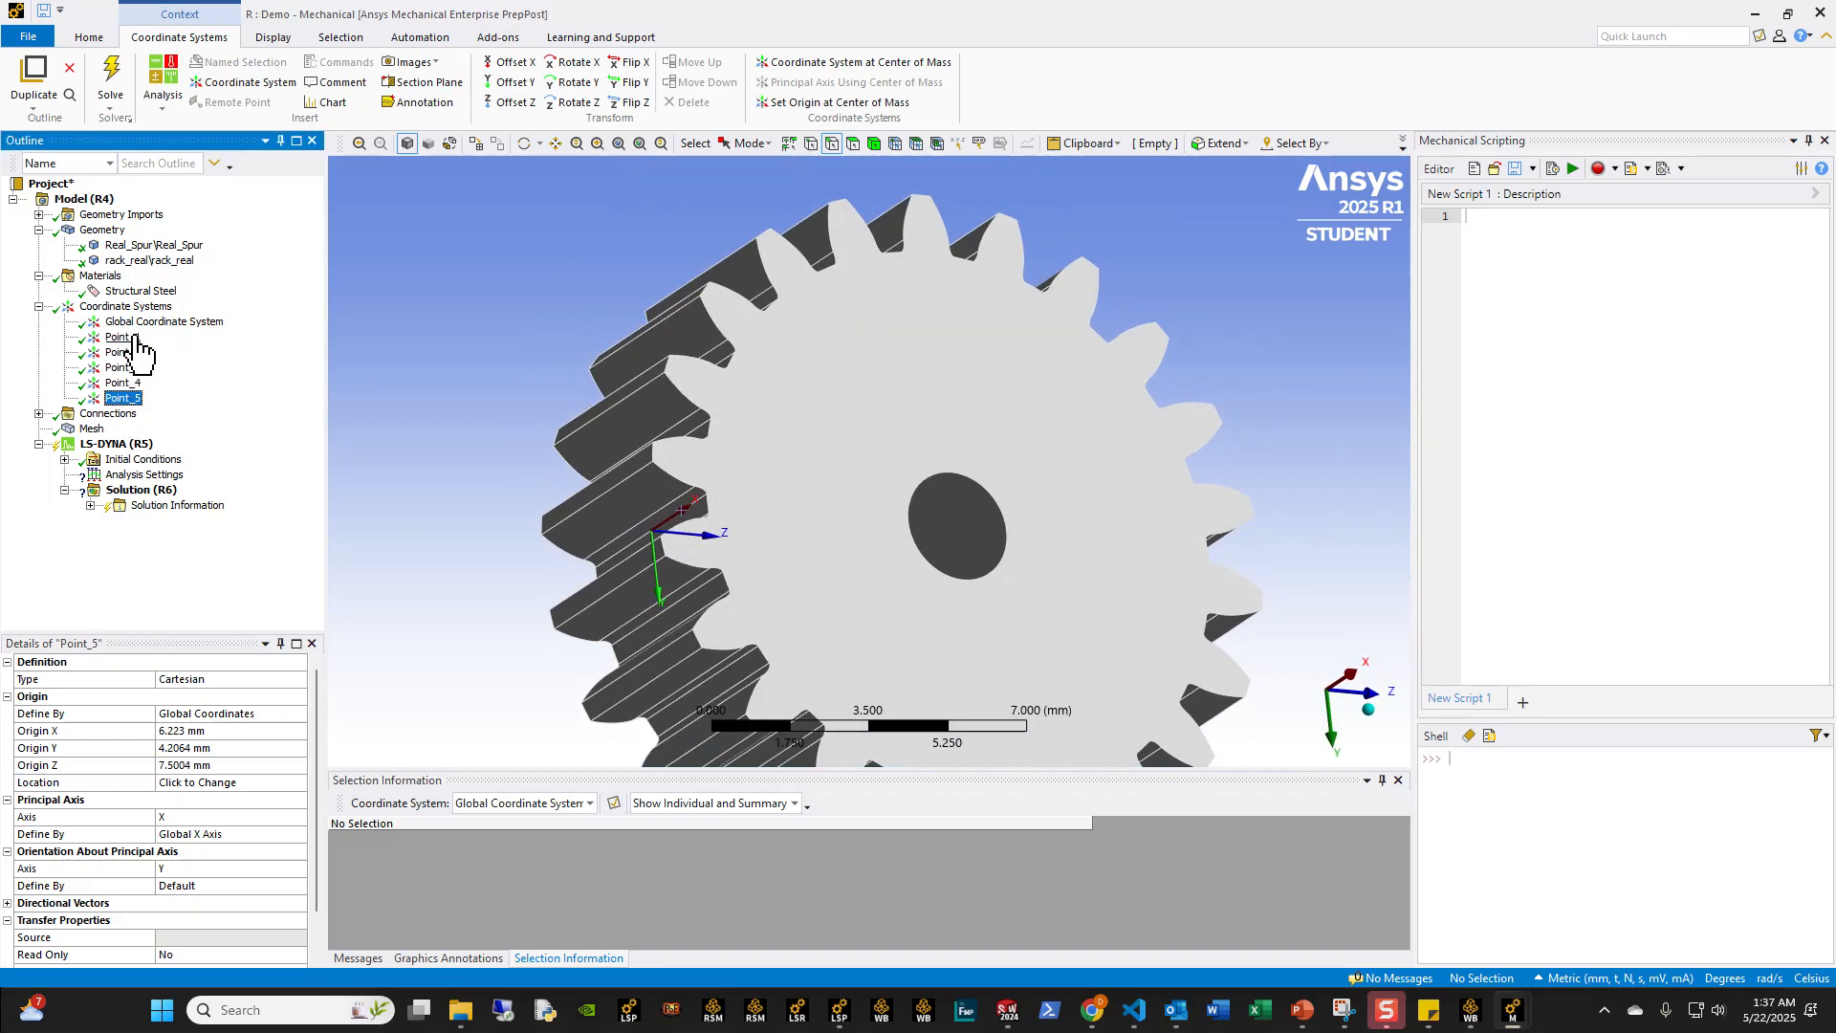
Step: Define the origin of Point_1 by geometry selection, using the gear's cylindrical bore face
middle_click_drag(1100, 278, 866, 155)
left_click(192, 715)
left_click(191, 747)
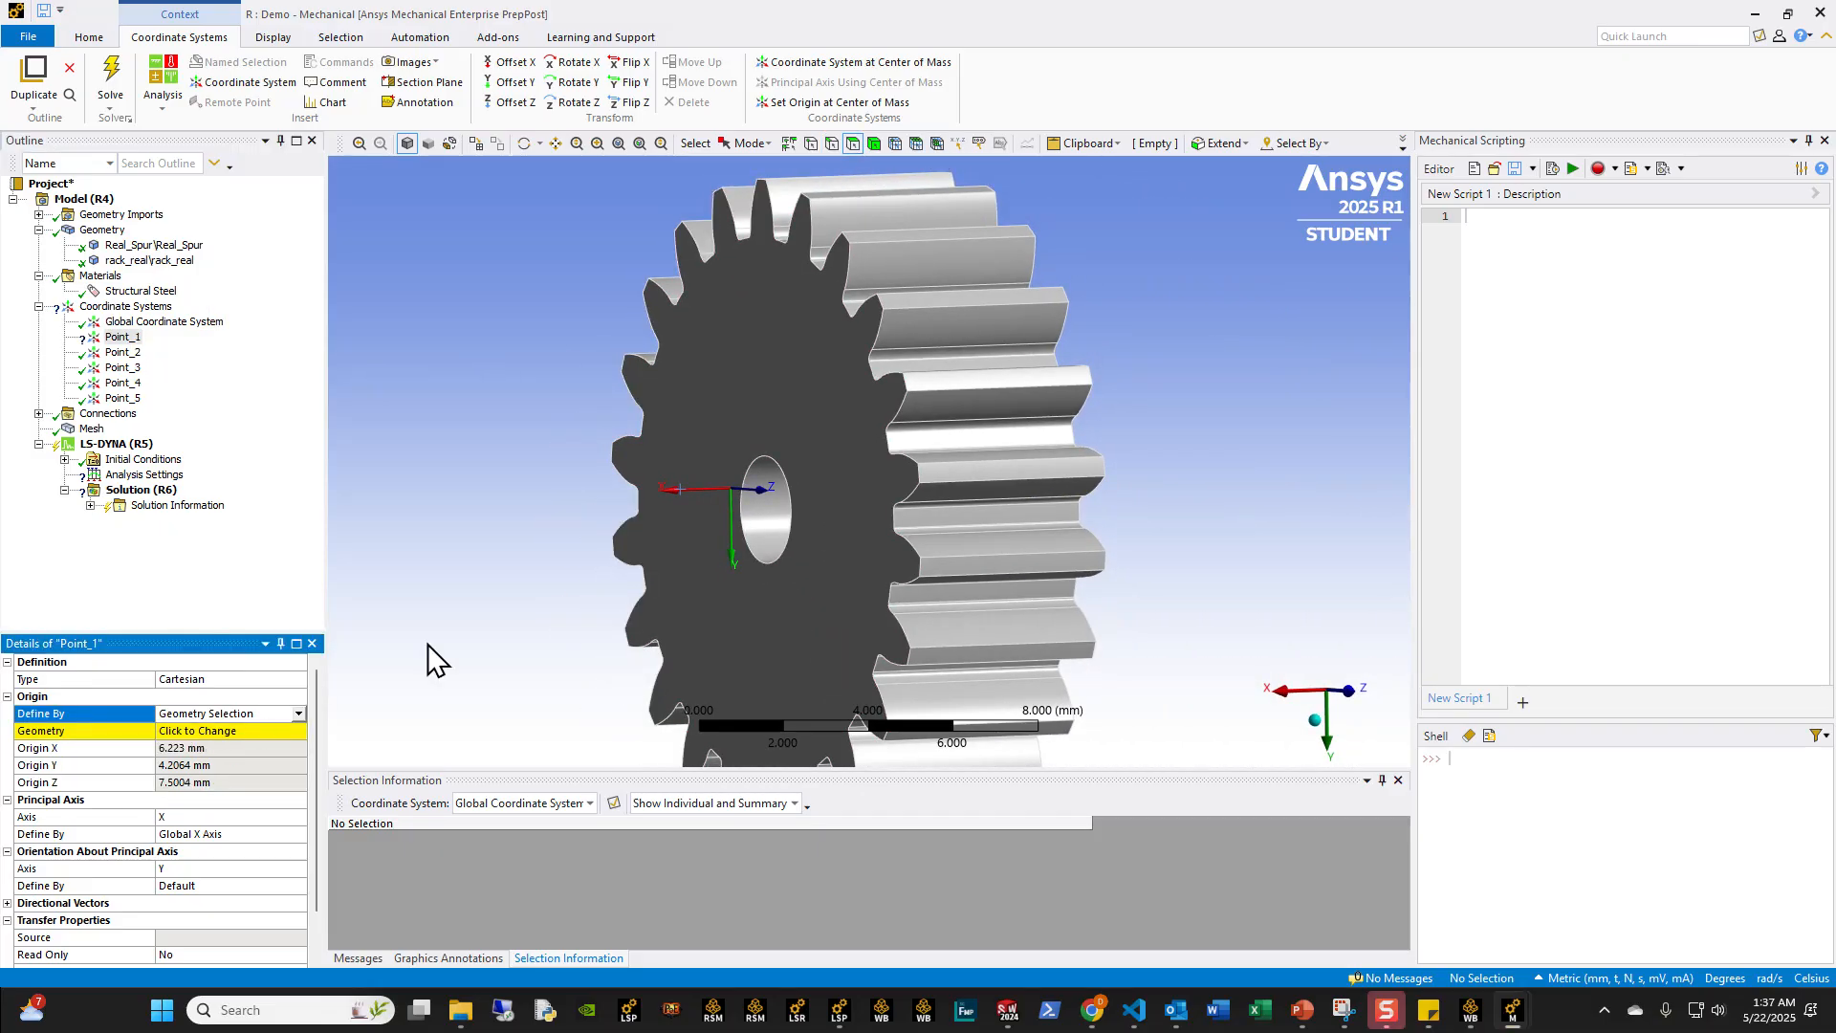
left_click(763, 530)
left_click(188, 732)
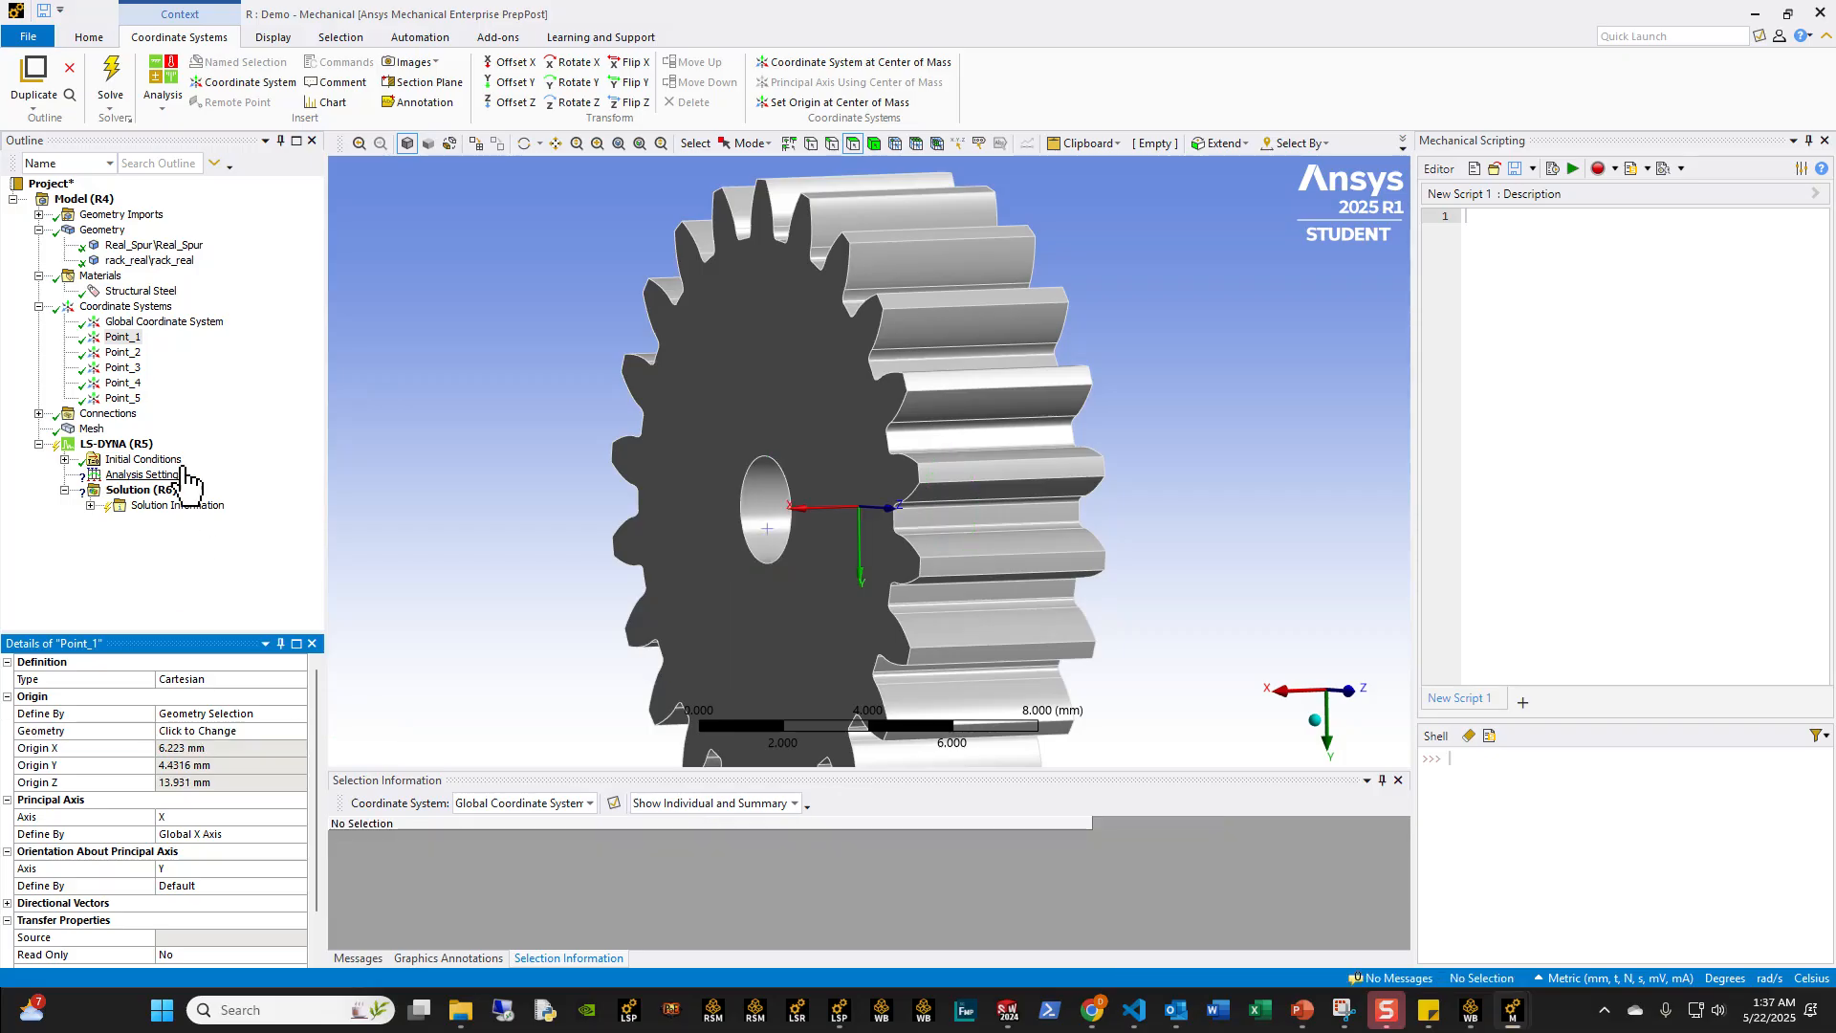
Step: Examine the positions of Point_1, Point_5 and Point_3 on the gear, including Point_1 and Point_5 together seen along the X axis
left_click(129, 398)
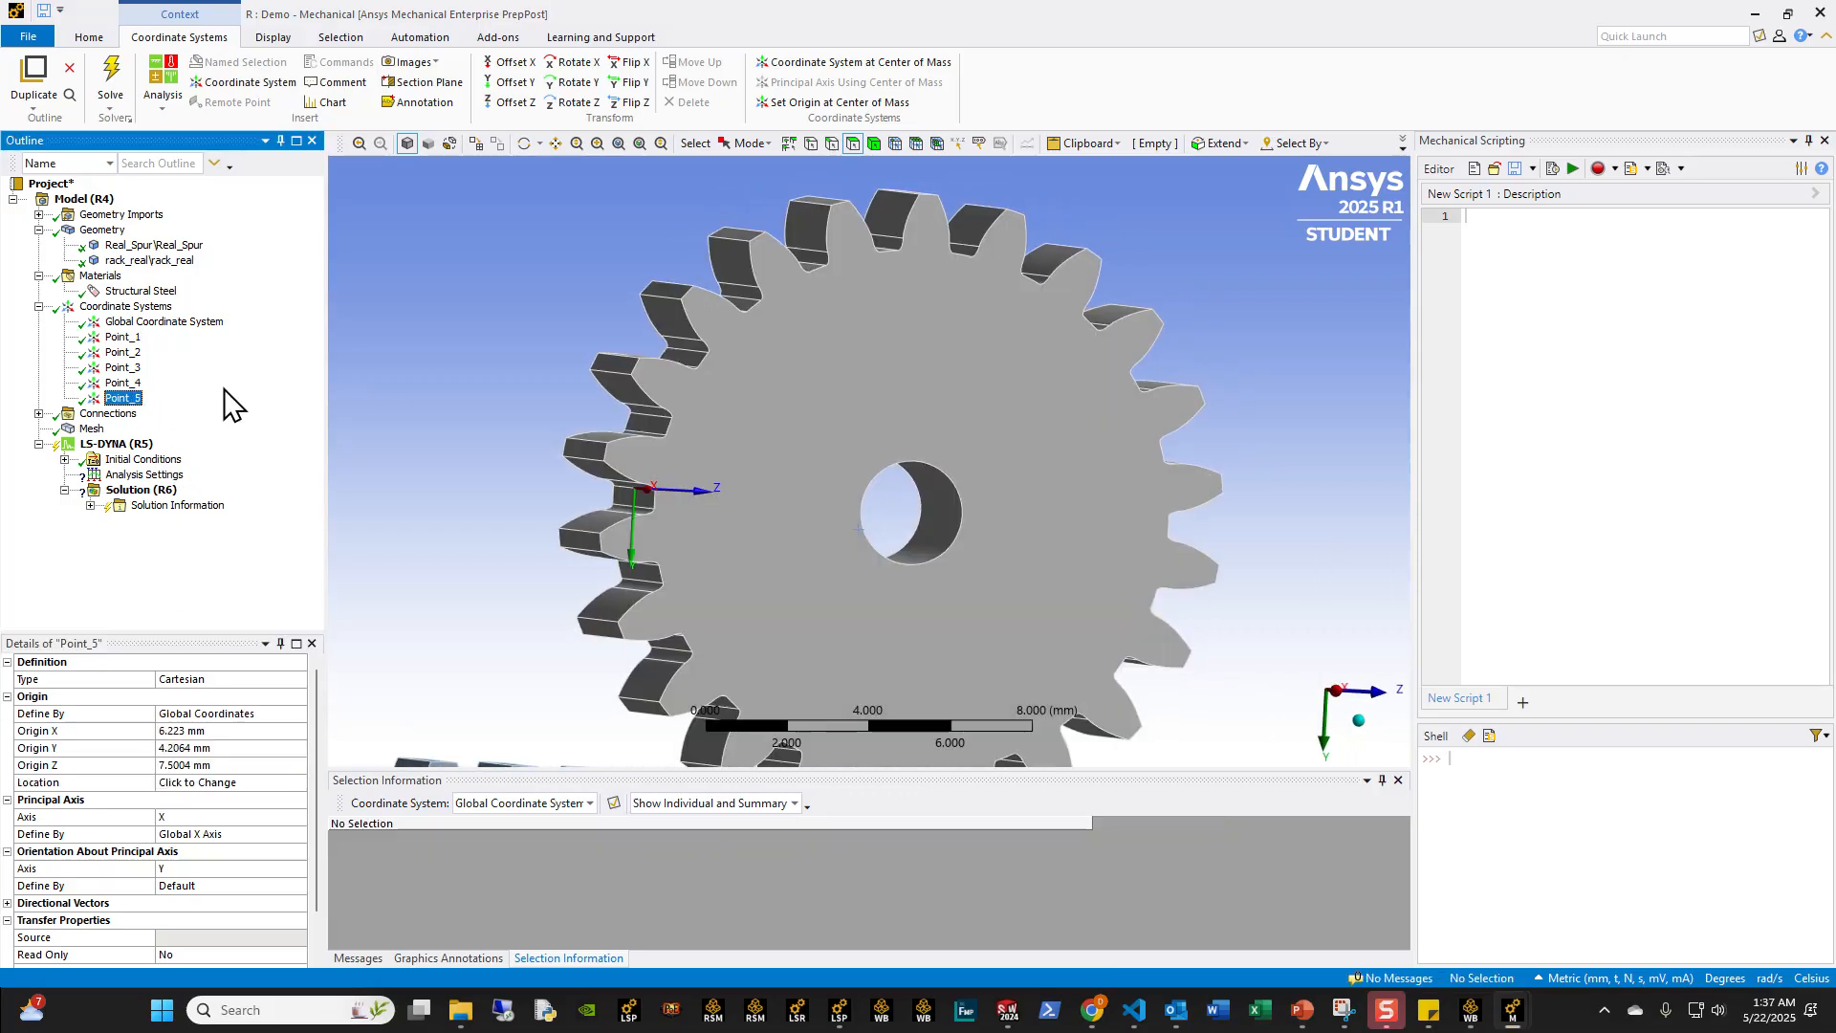
left_click(123, 336, "ctrl")
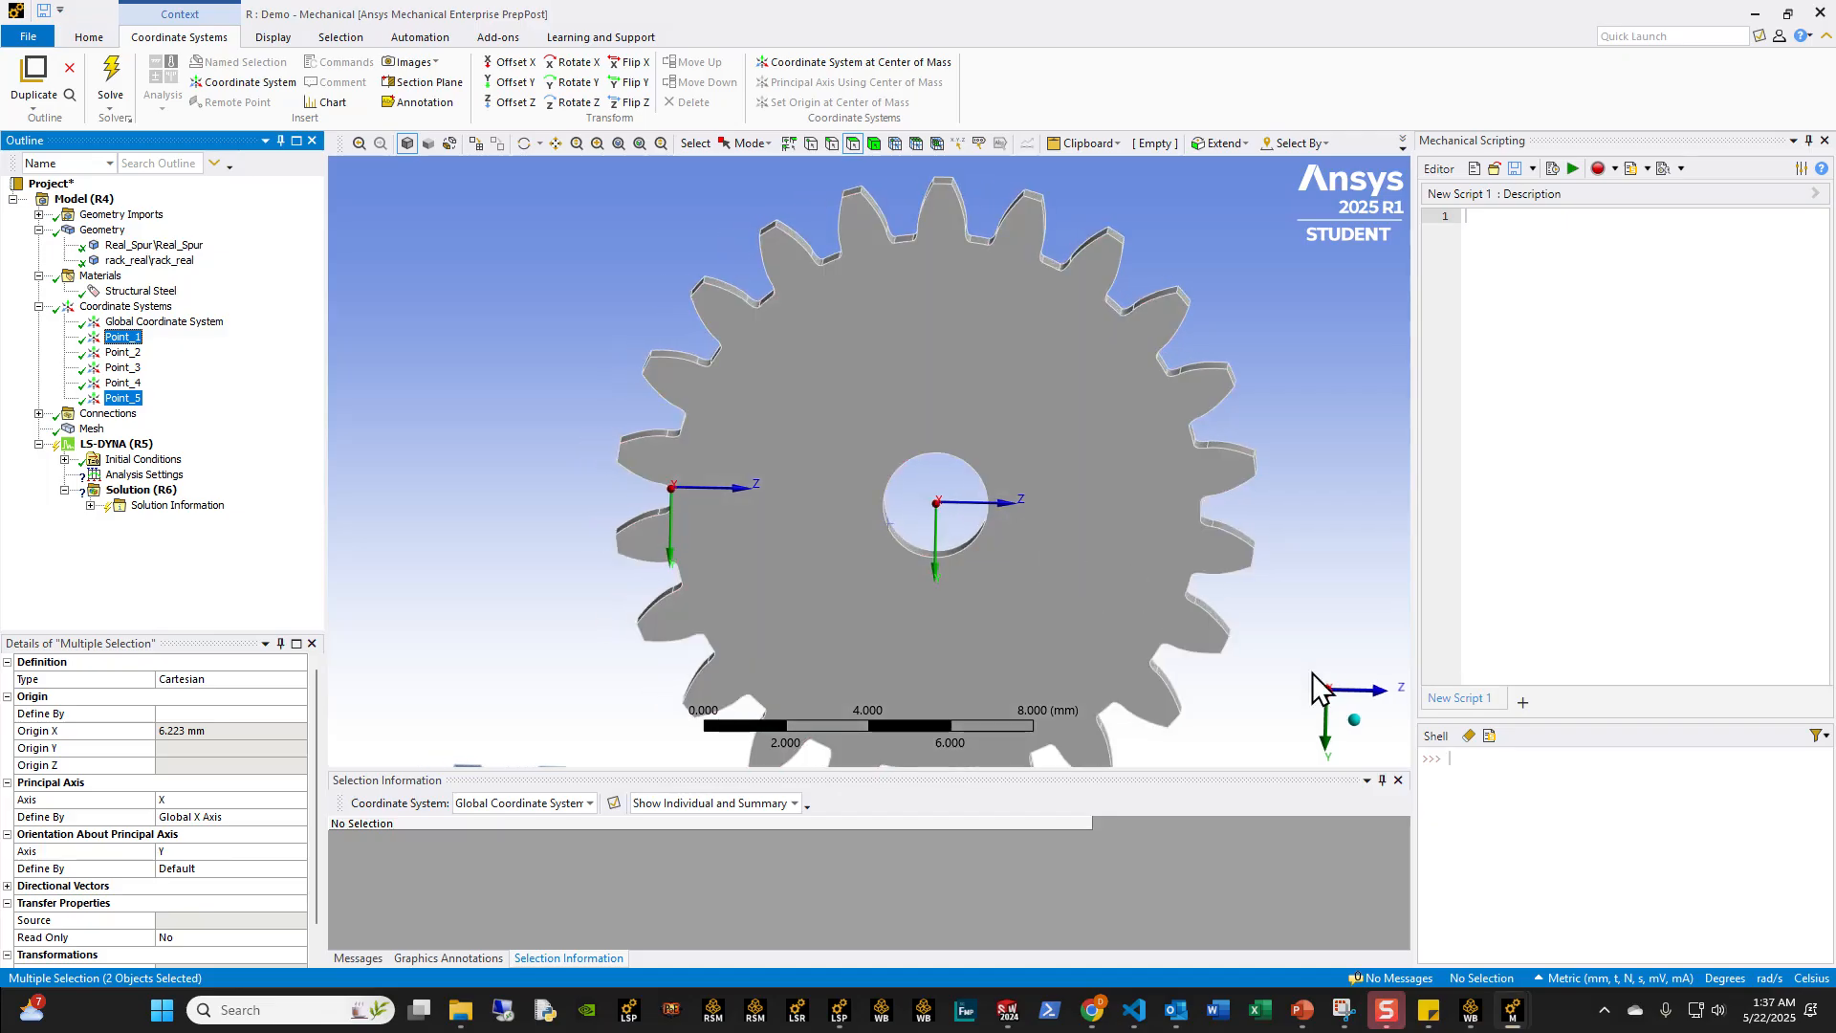
left_click(122, 382)
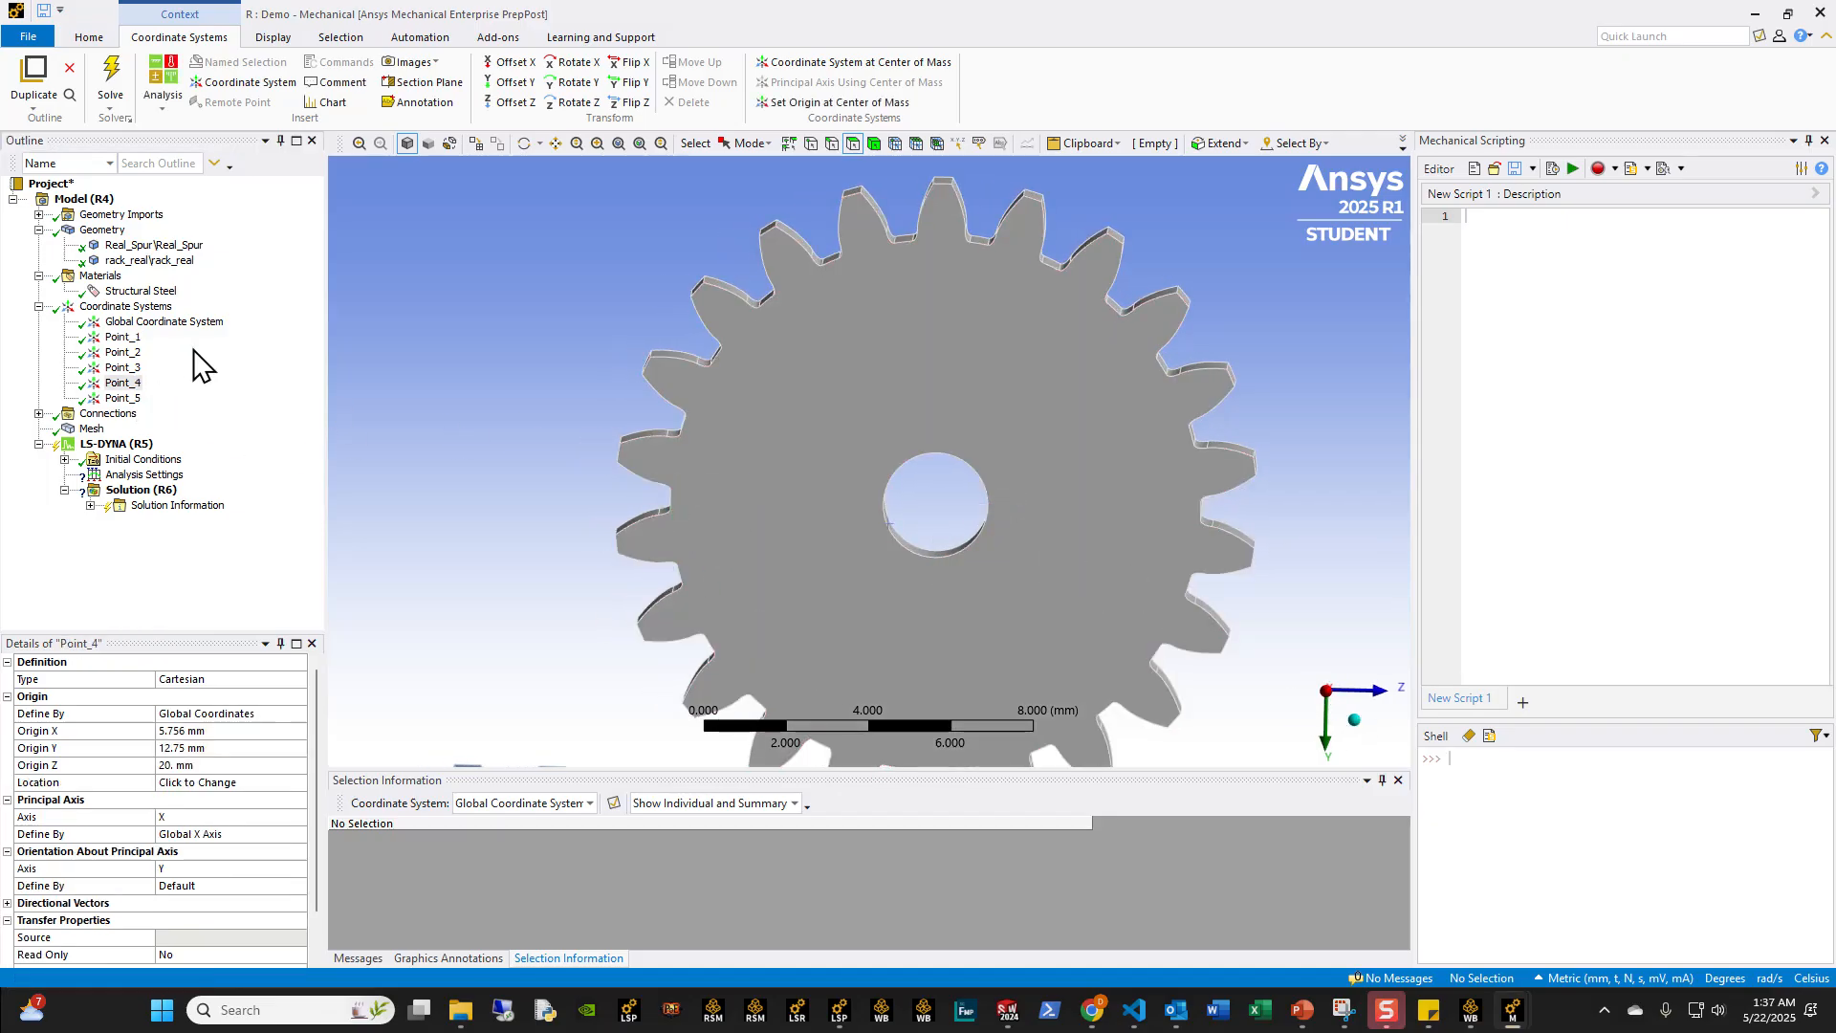
left_click(138, 307)
right_click(143, 308)
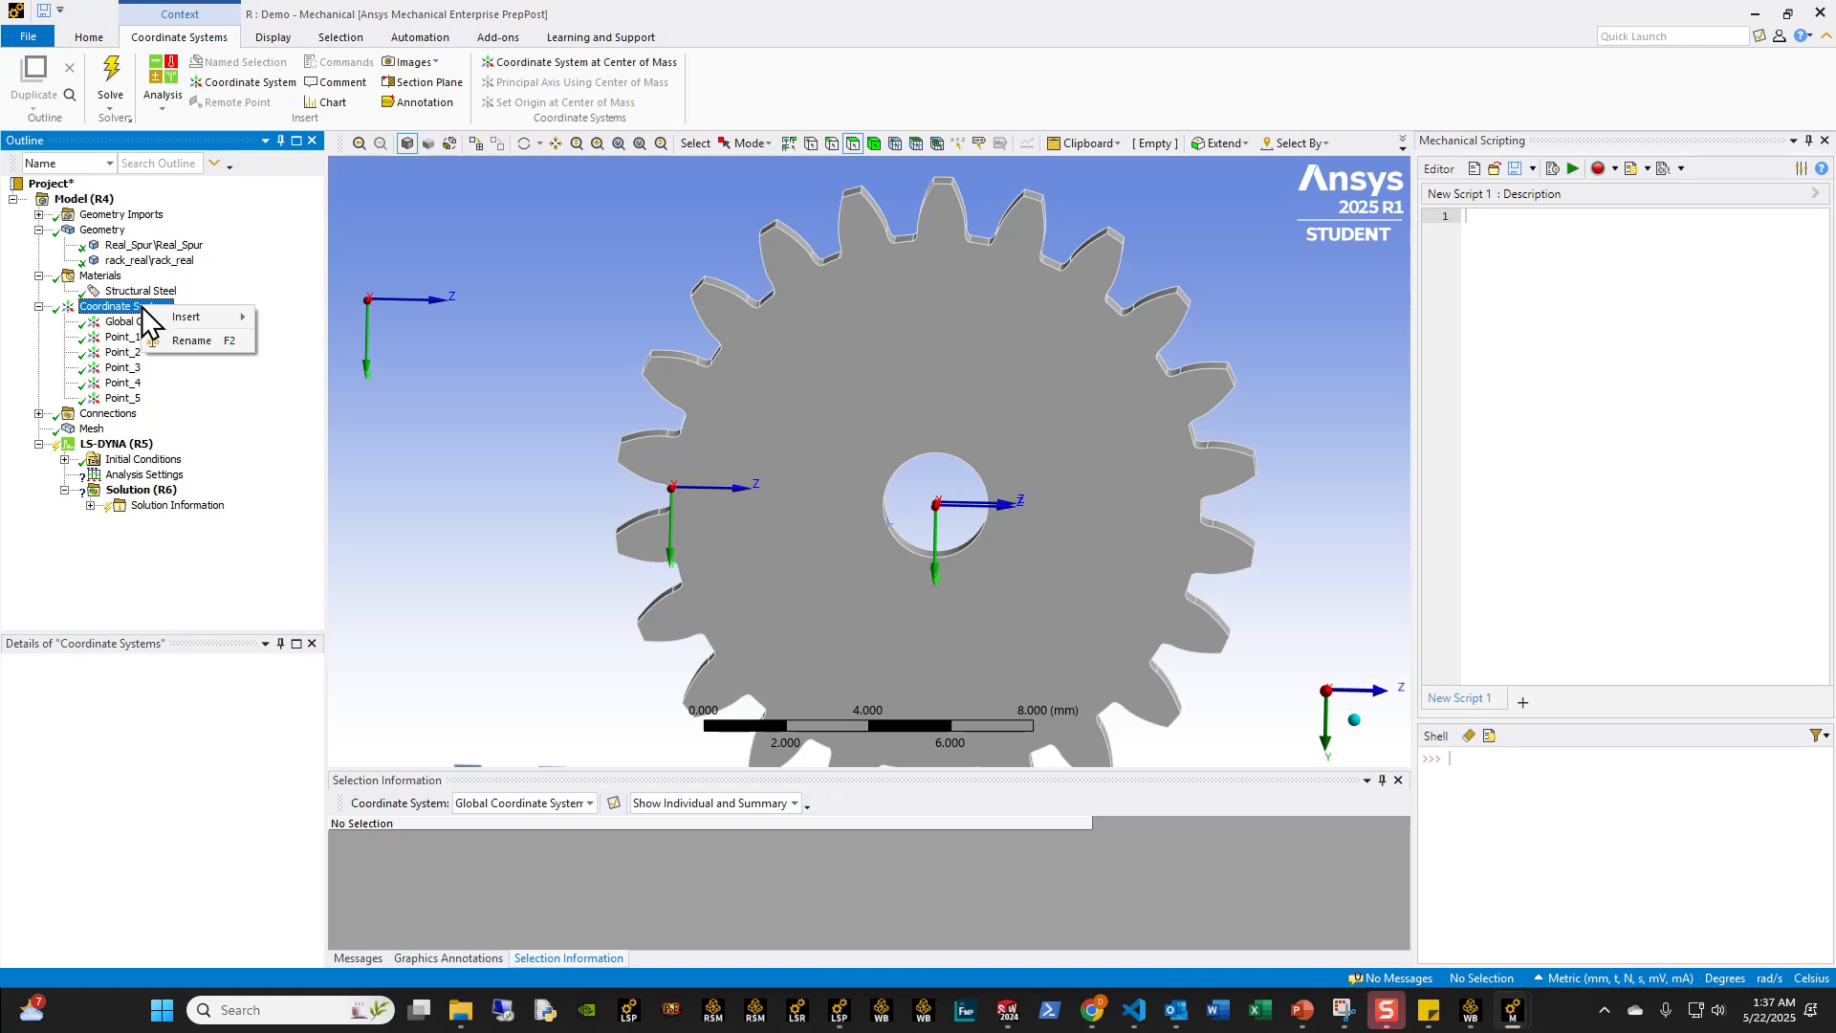
mouse_move(164, 325)
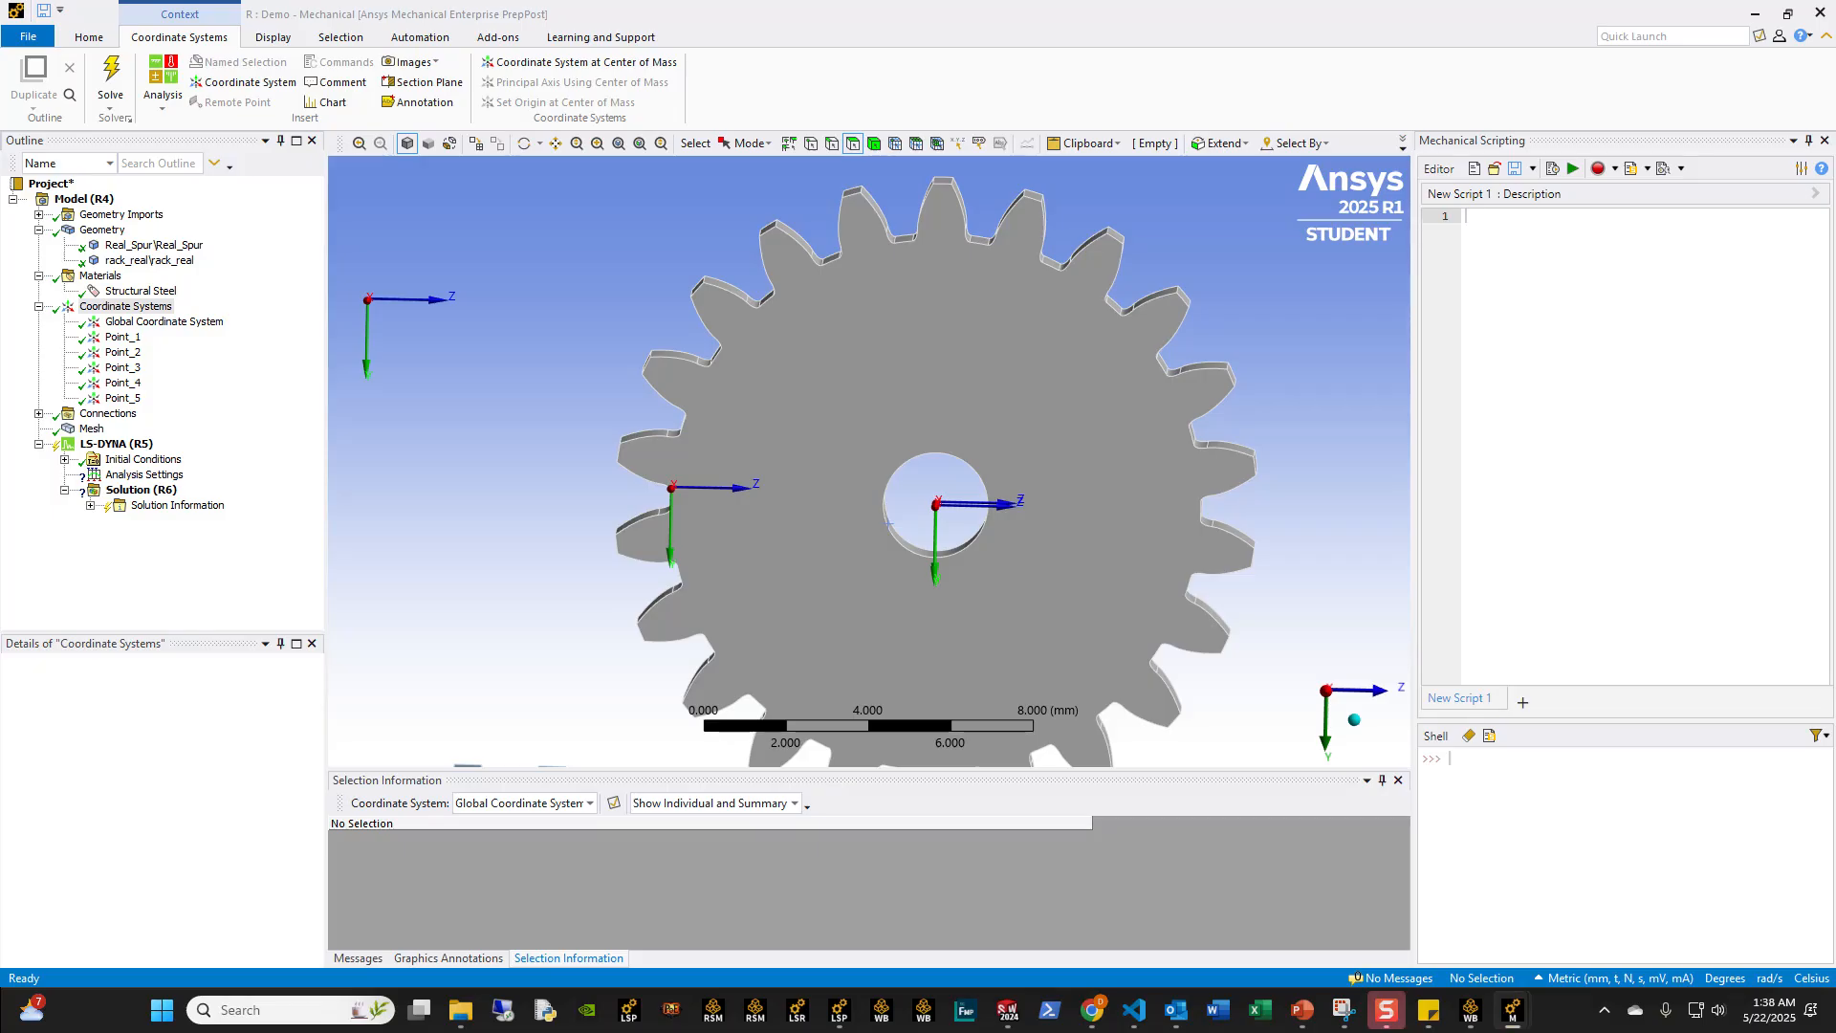
middle_click_drag(819, 586, 646, 528)
left_click(122, 337)
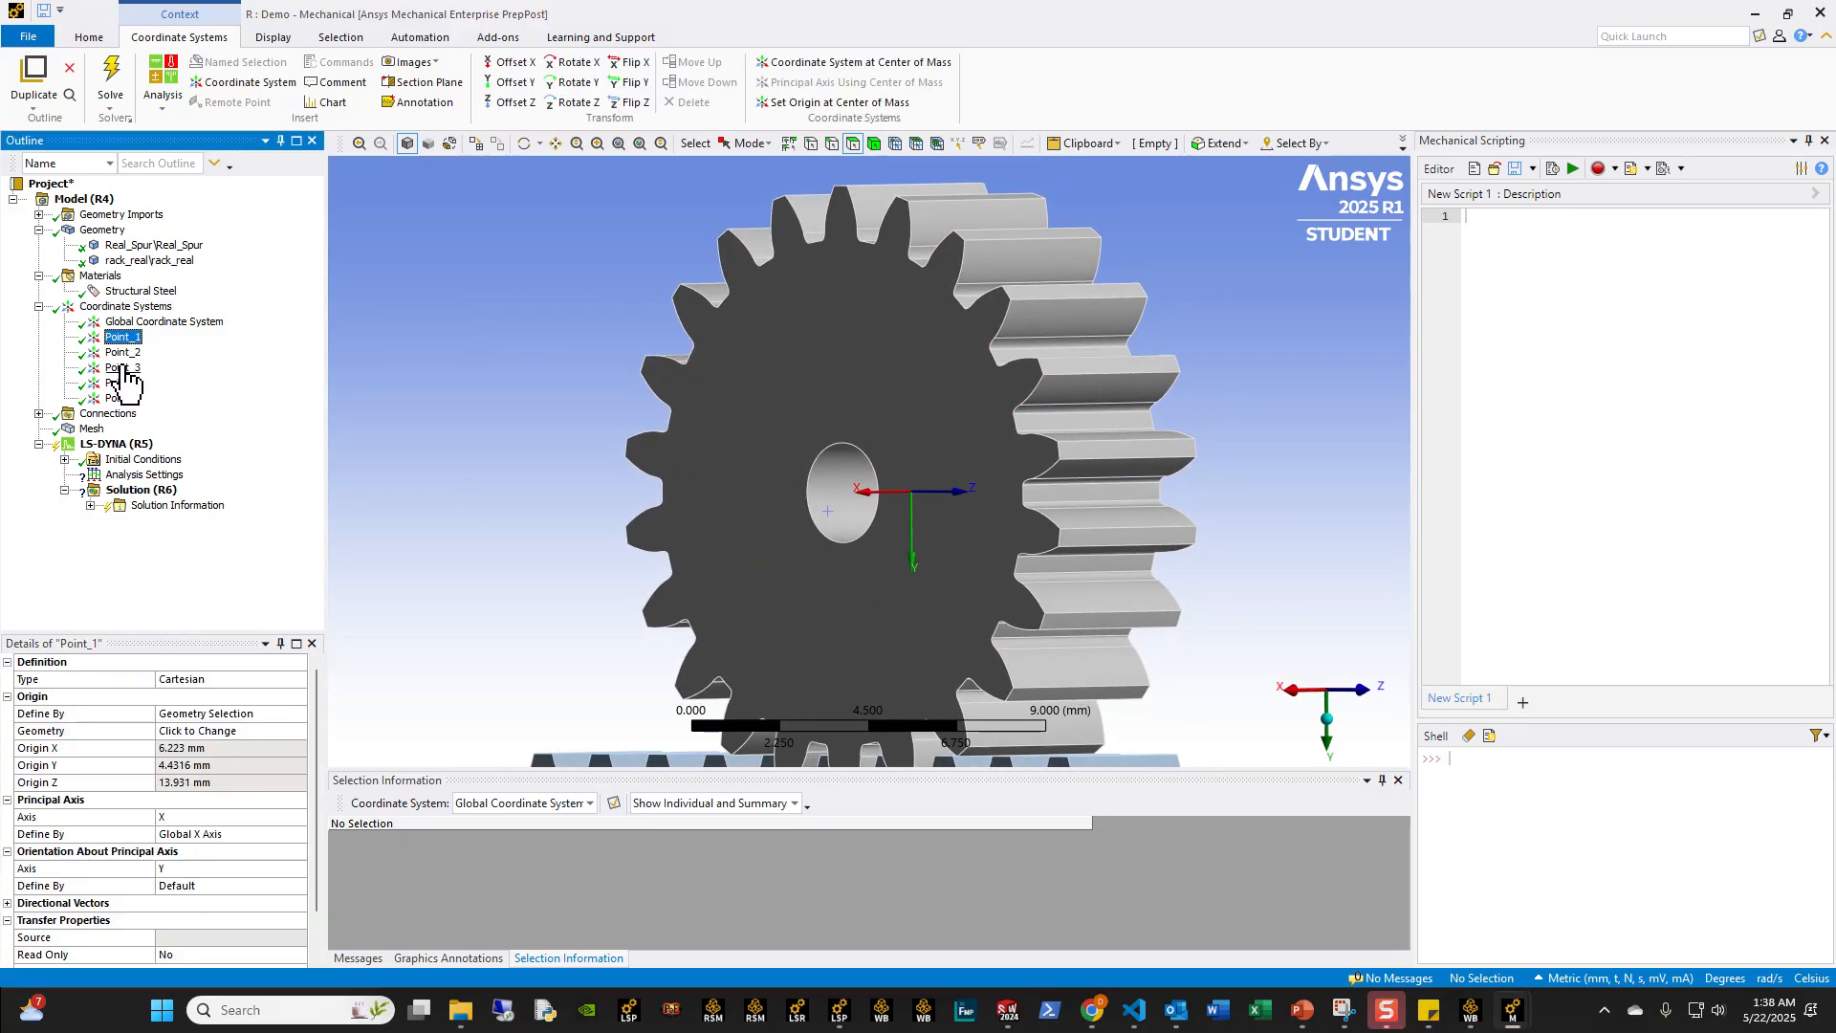
left_click(122, 367, "ctrl")
middle_click_drag(758, 521, 727, 545)
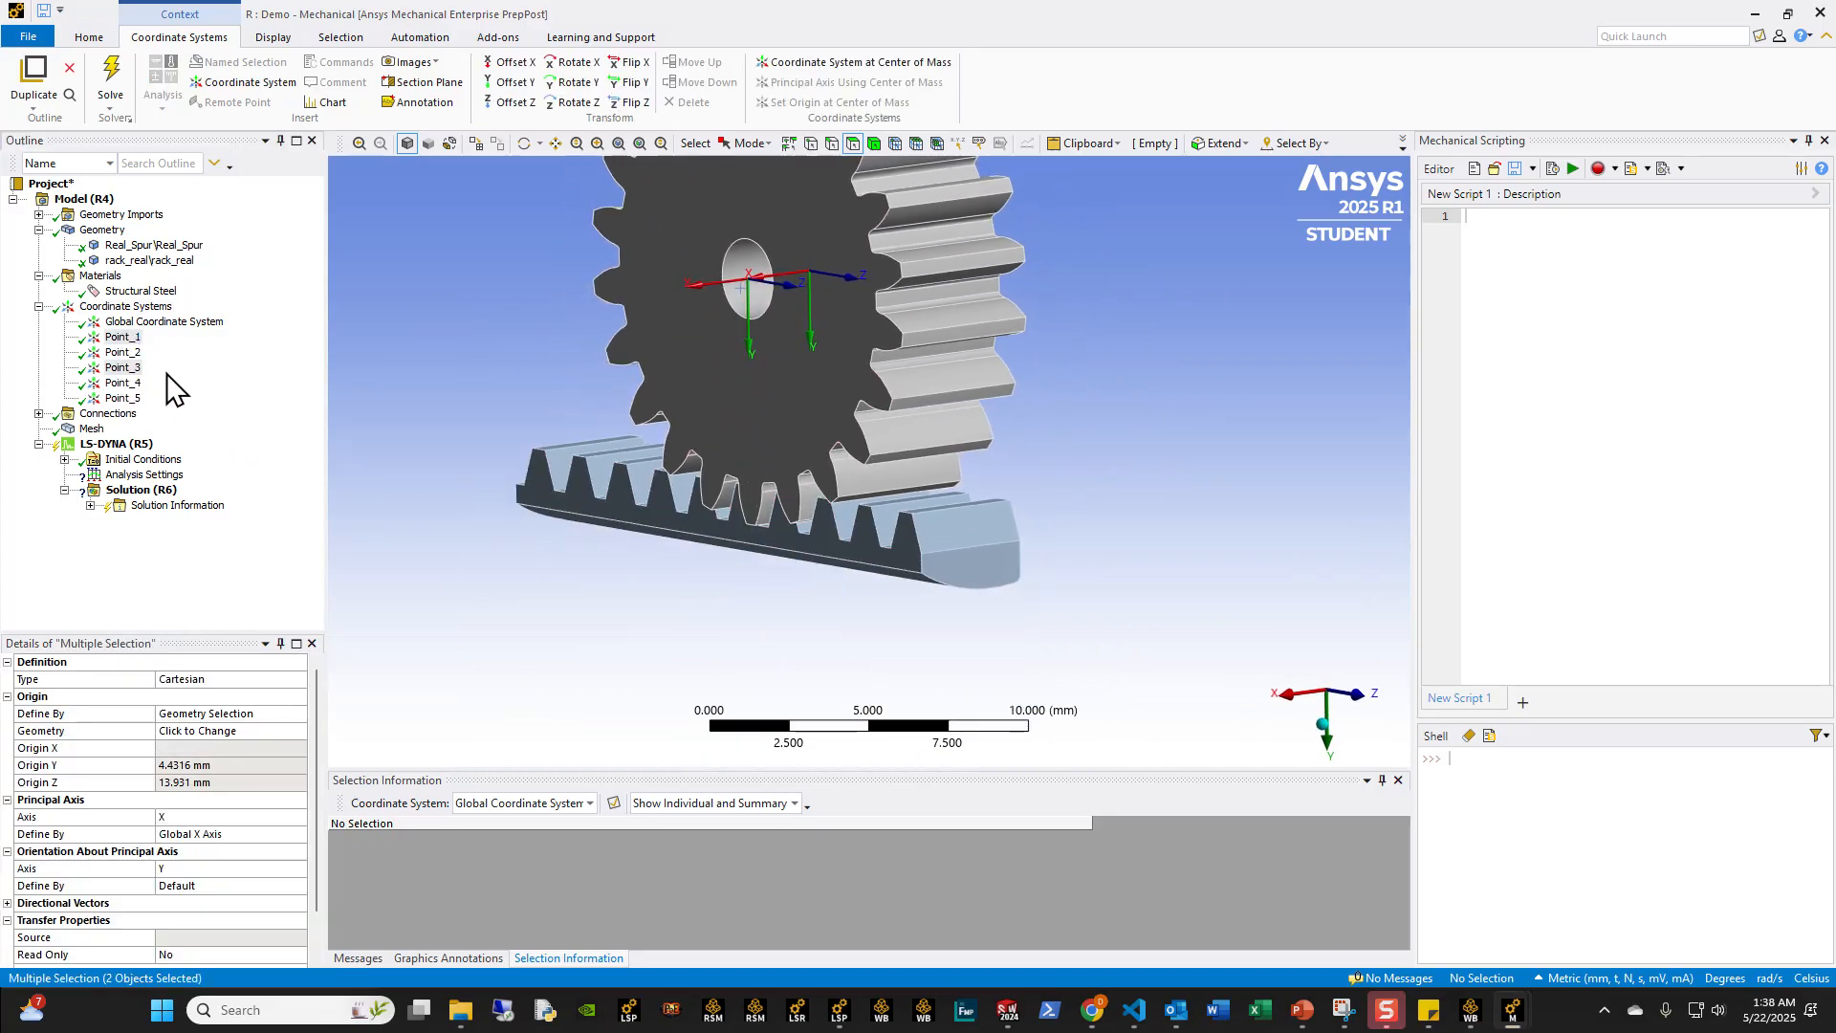
Step: Duplicate Point_2 and set the copy's Origin X to 4 mm
left_click(123, 352)
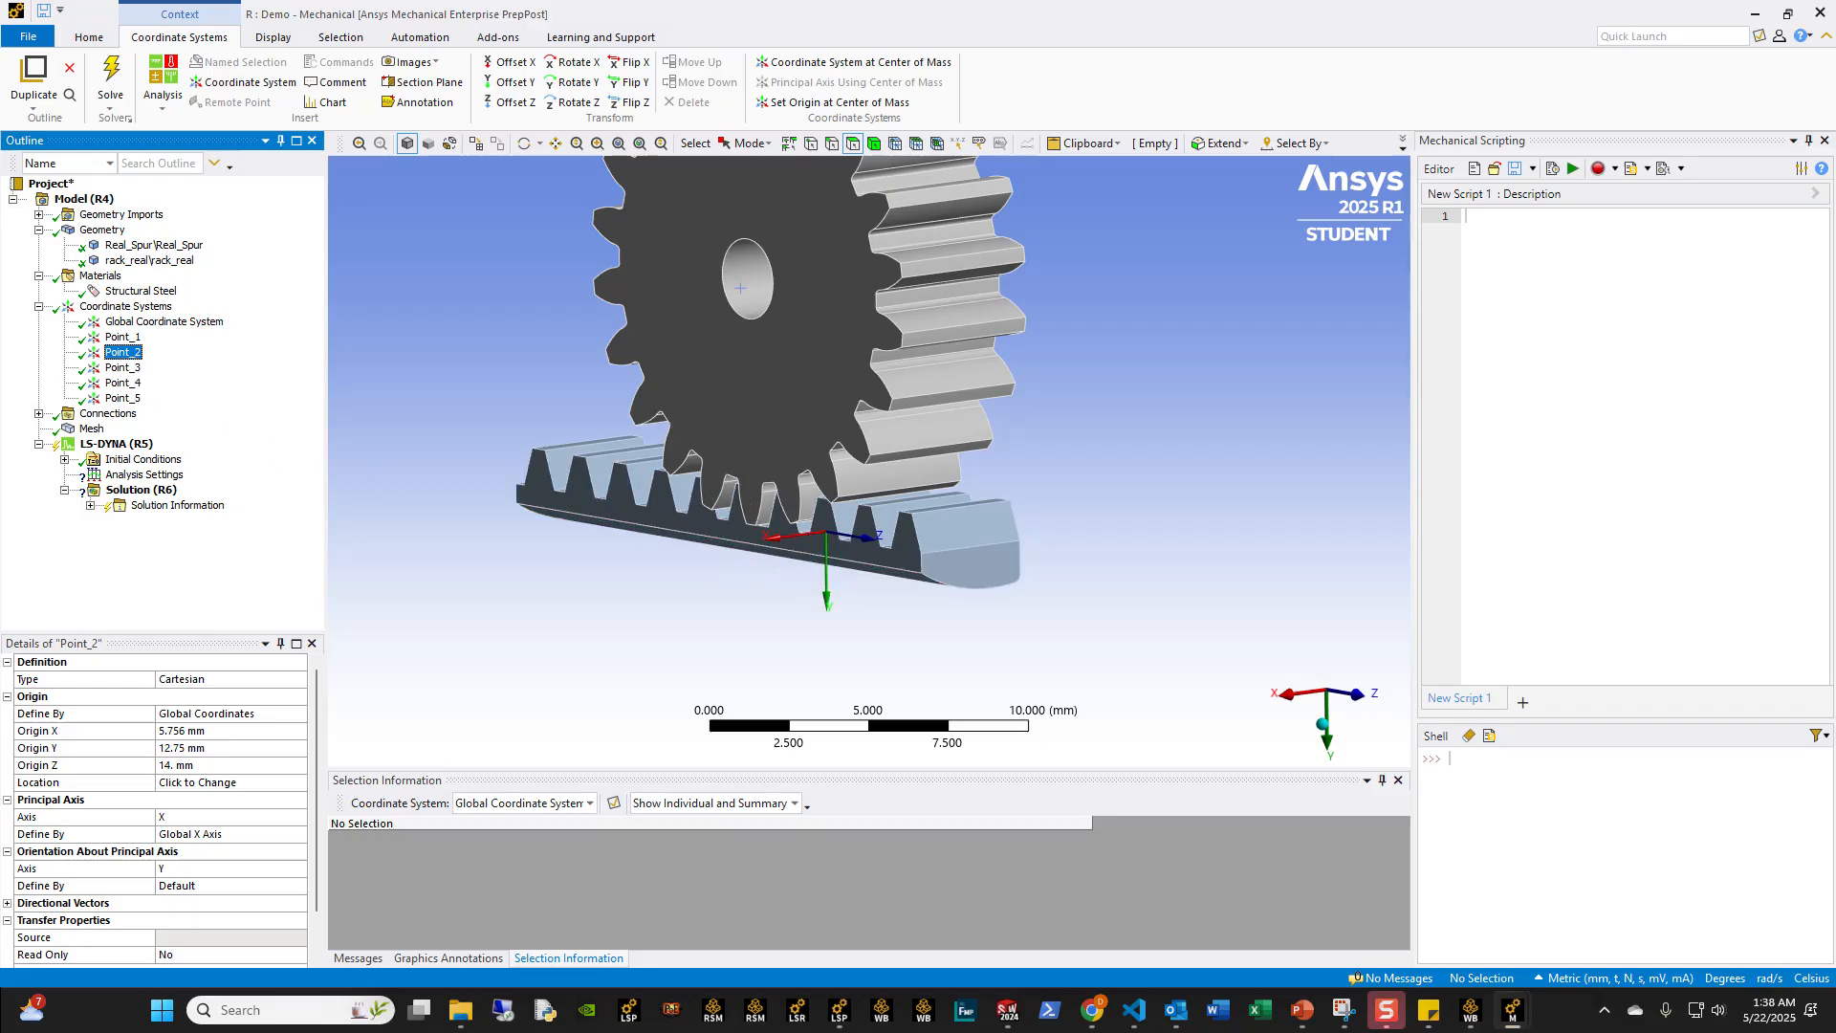
right_click(119, 353)
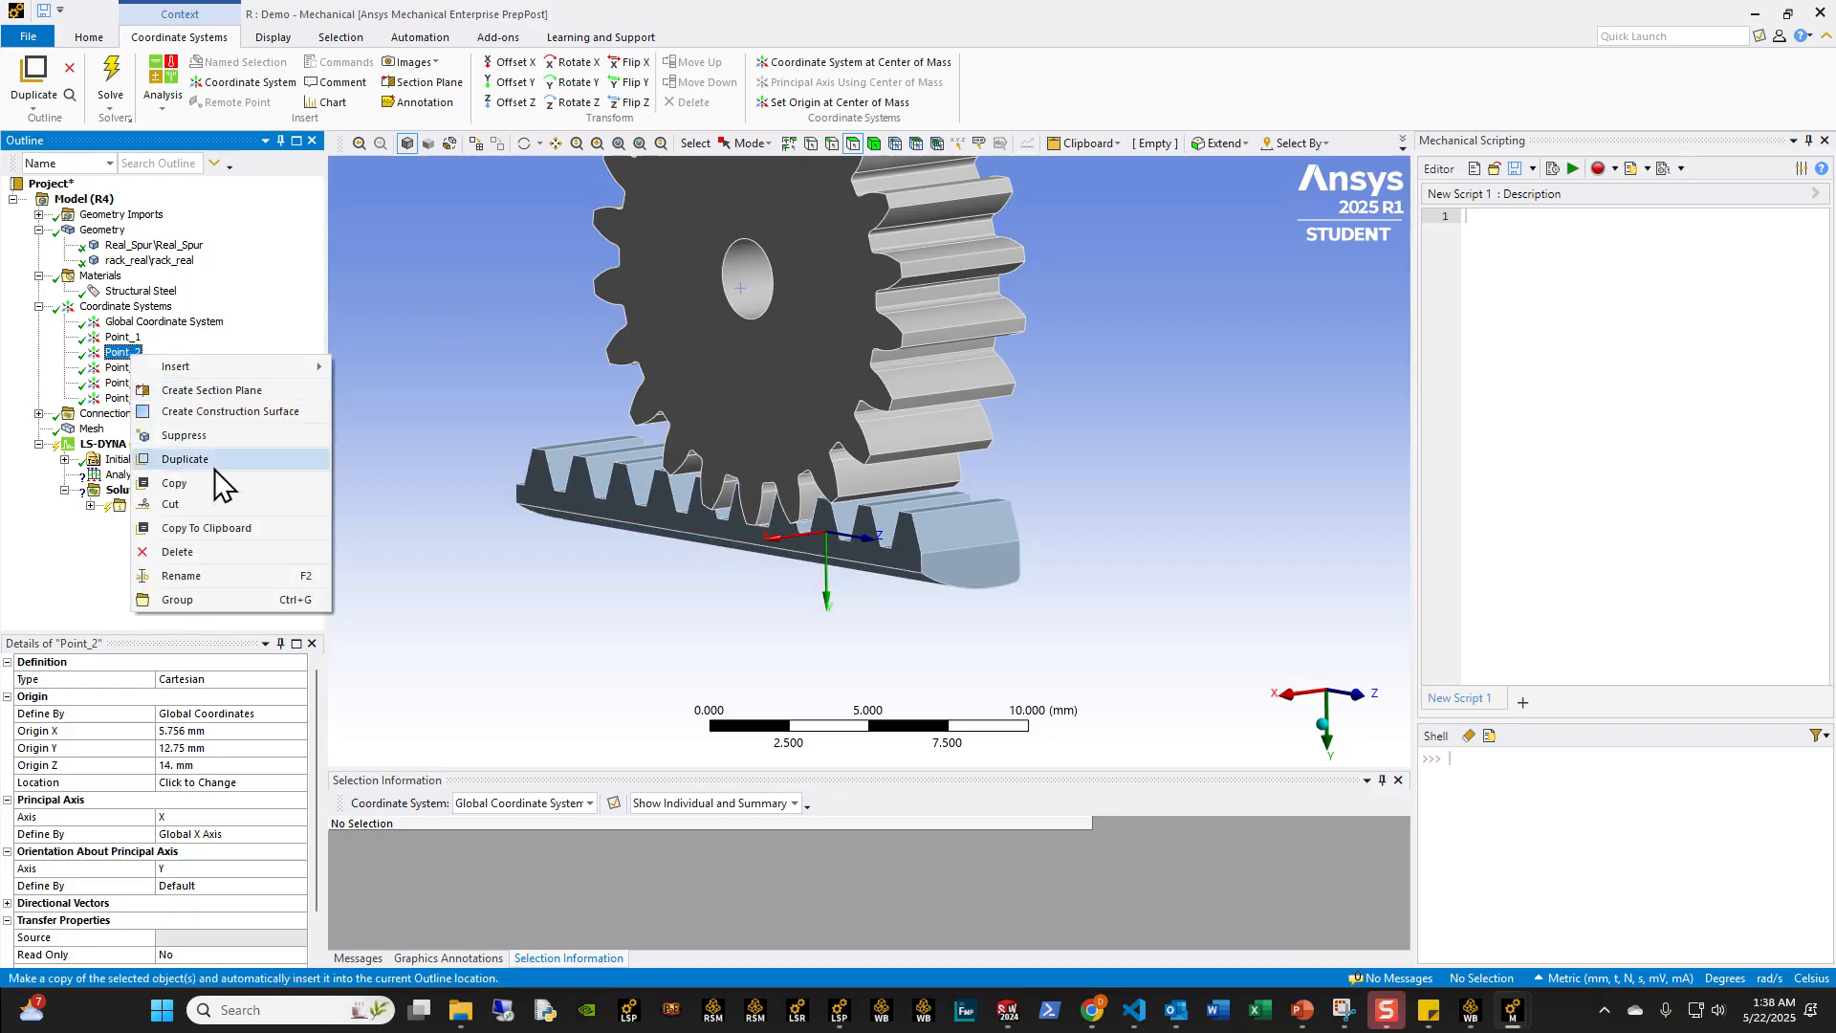
left_click(214, 459)
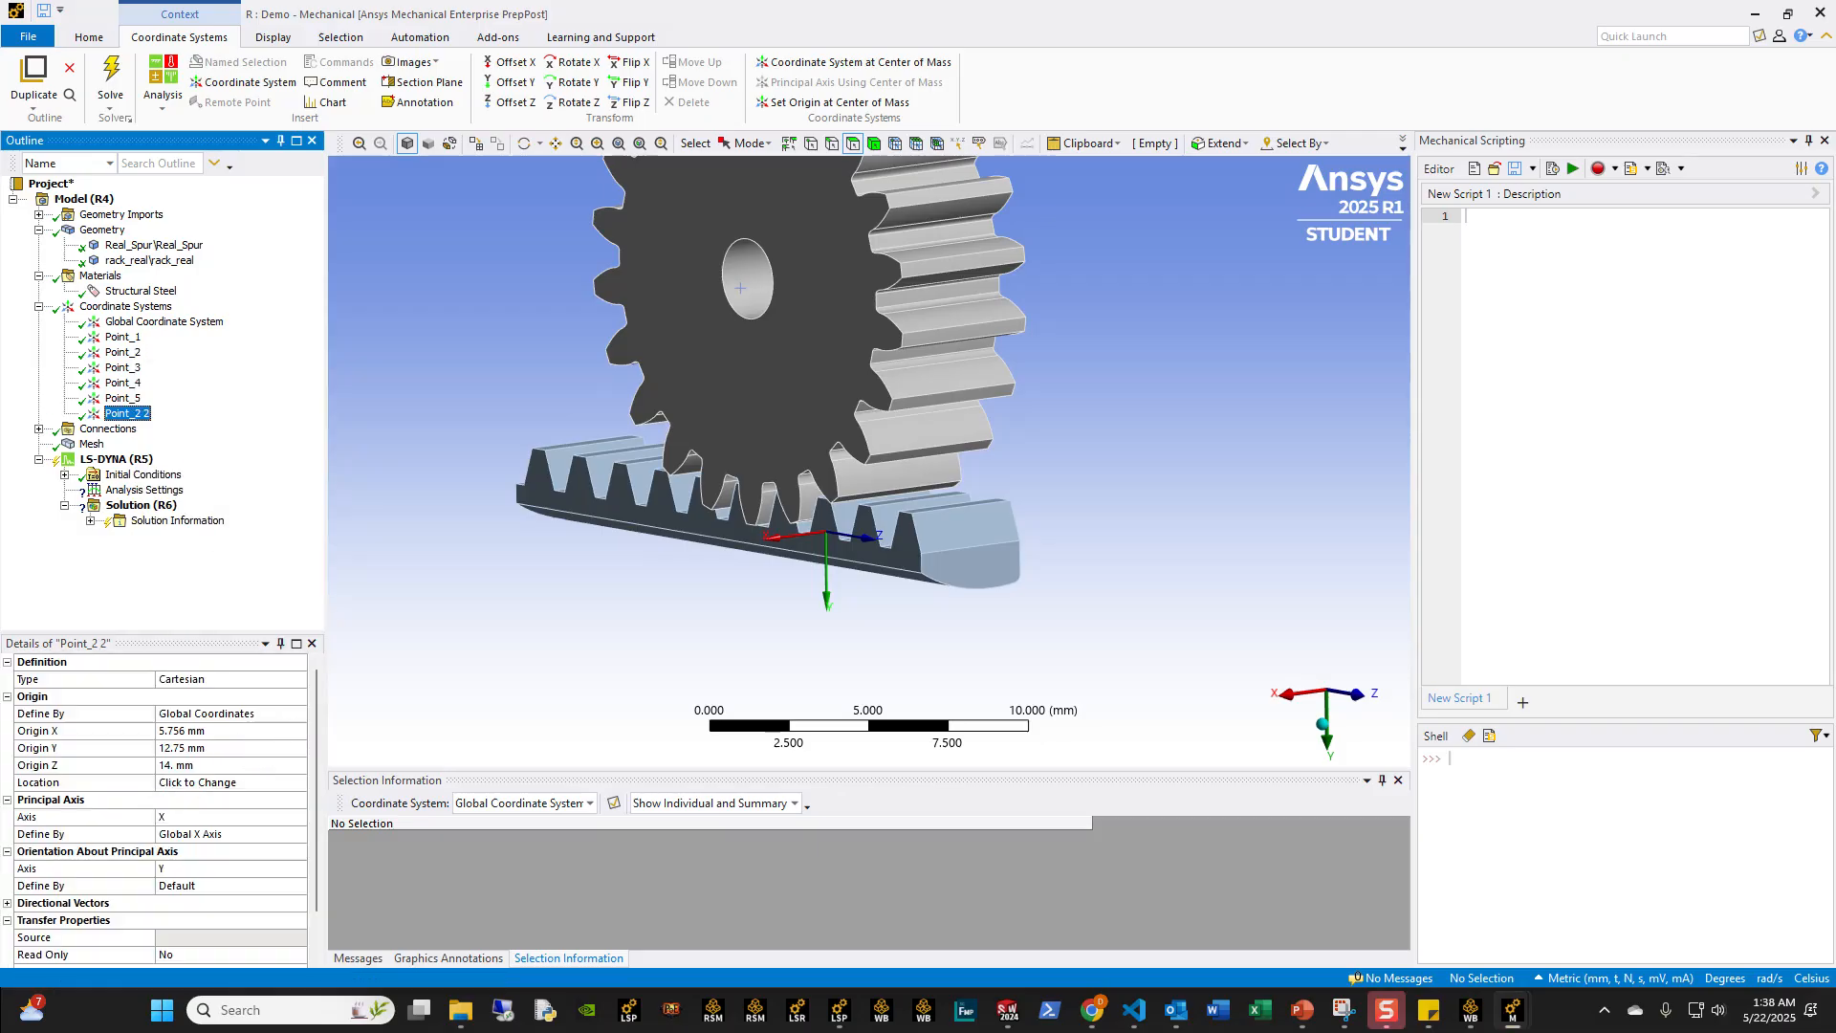
left_click(213, 729)
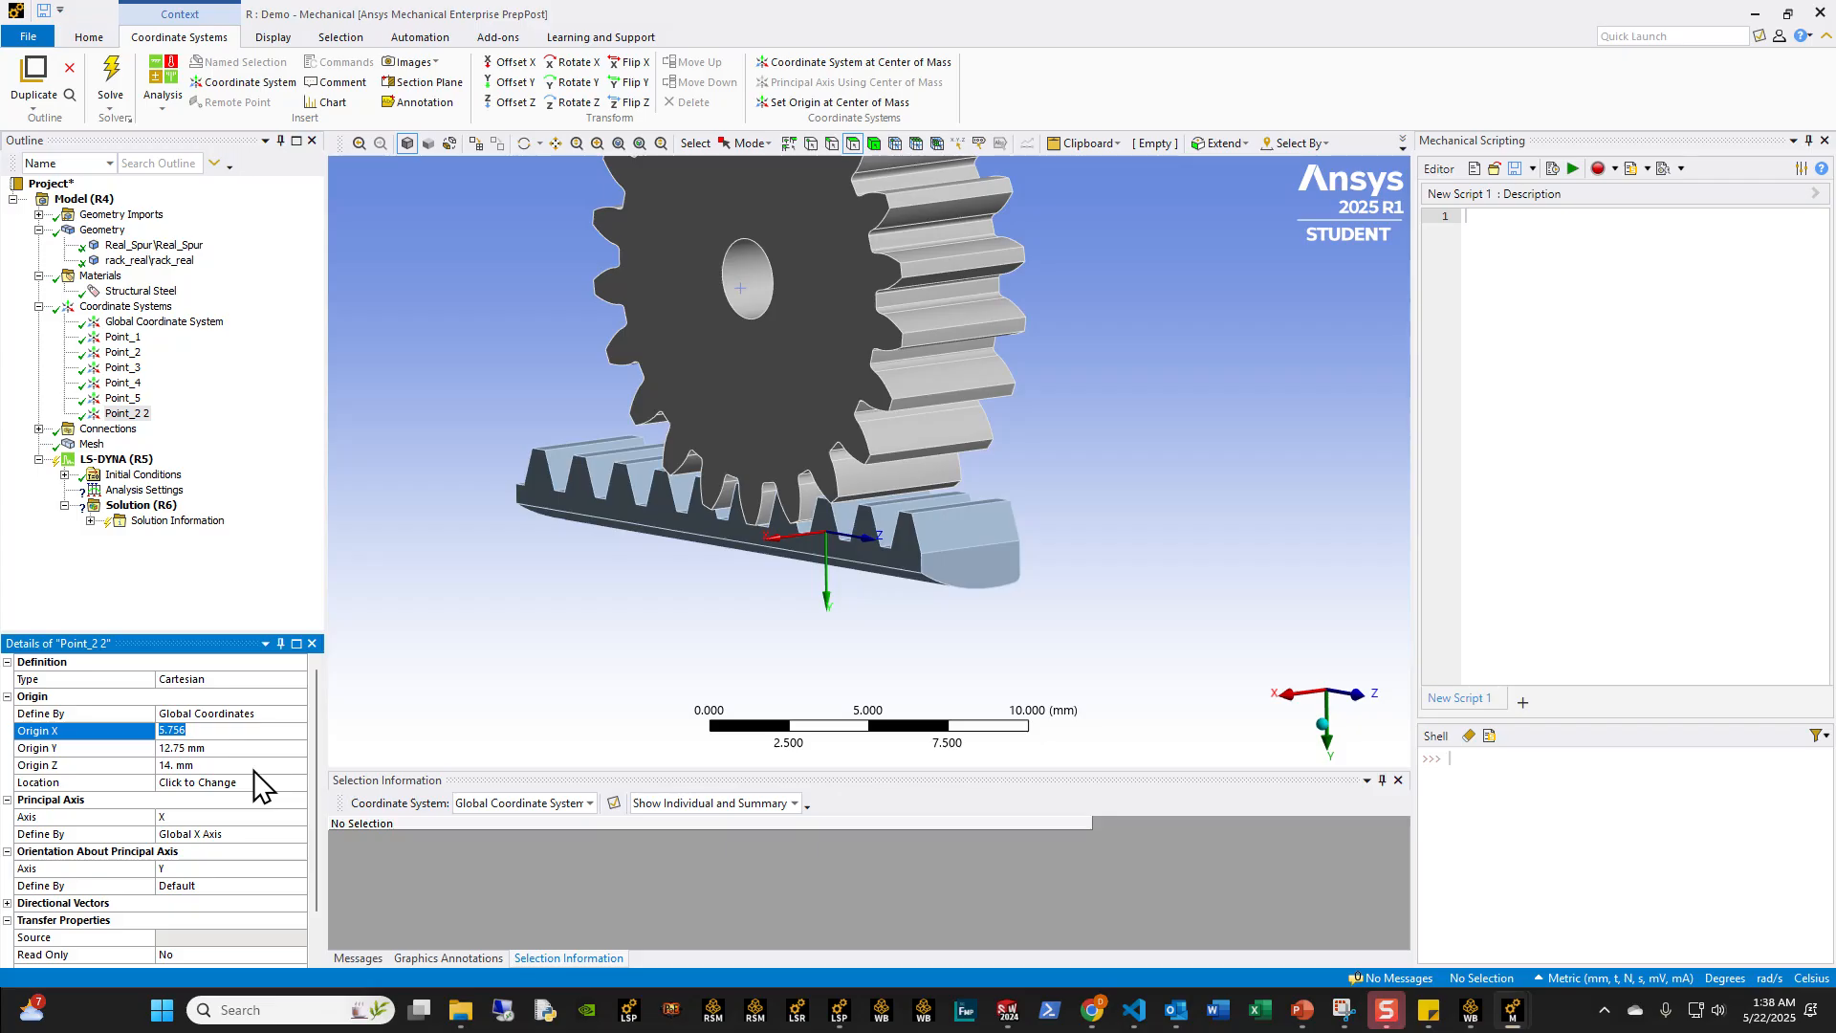
type("4")
key("Return")
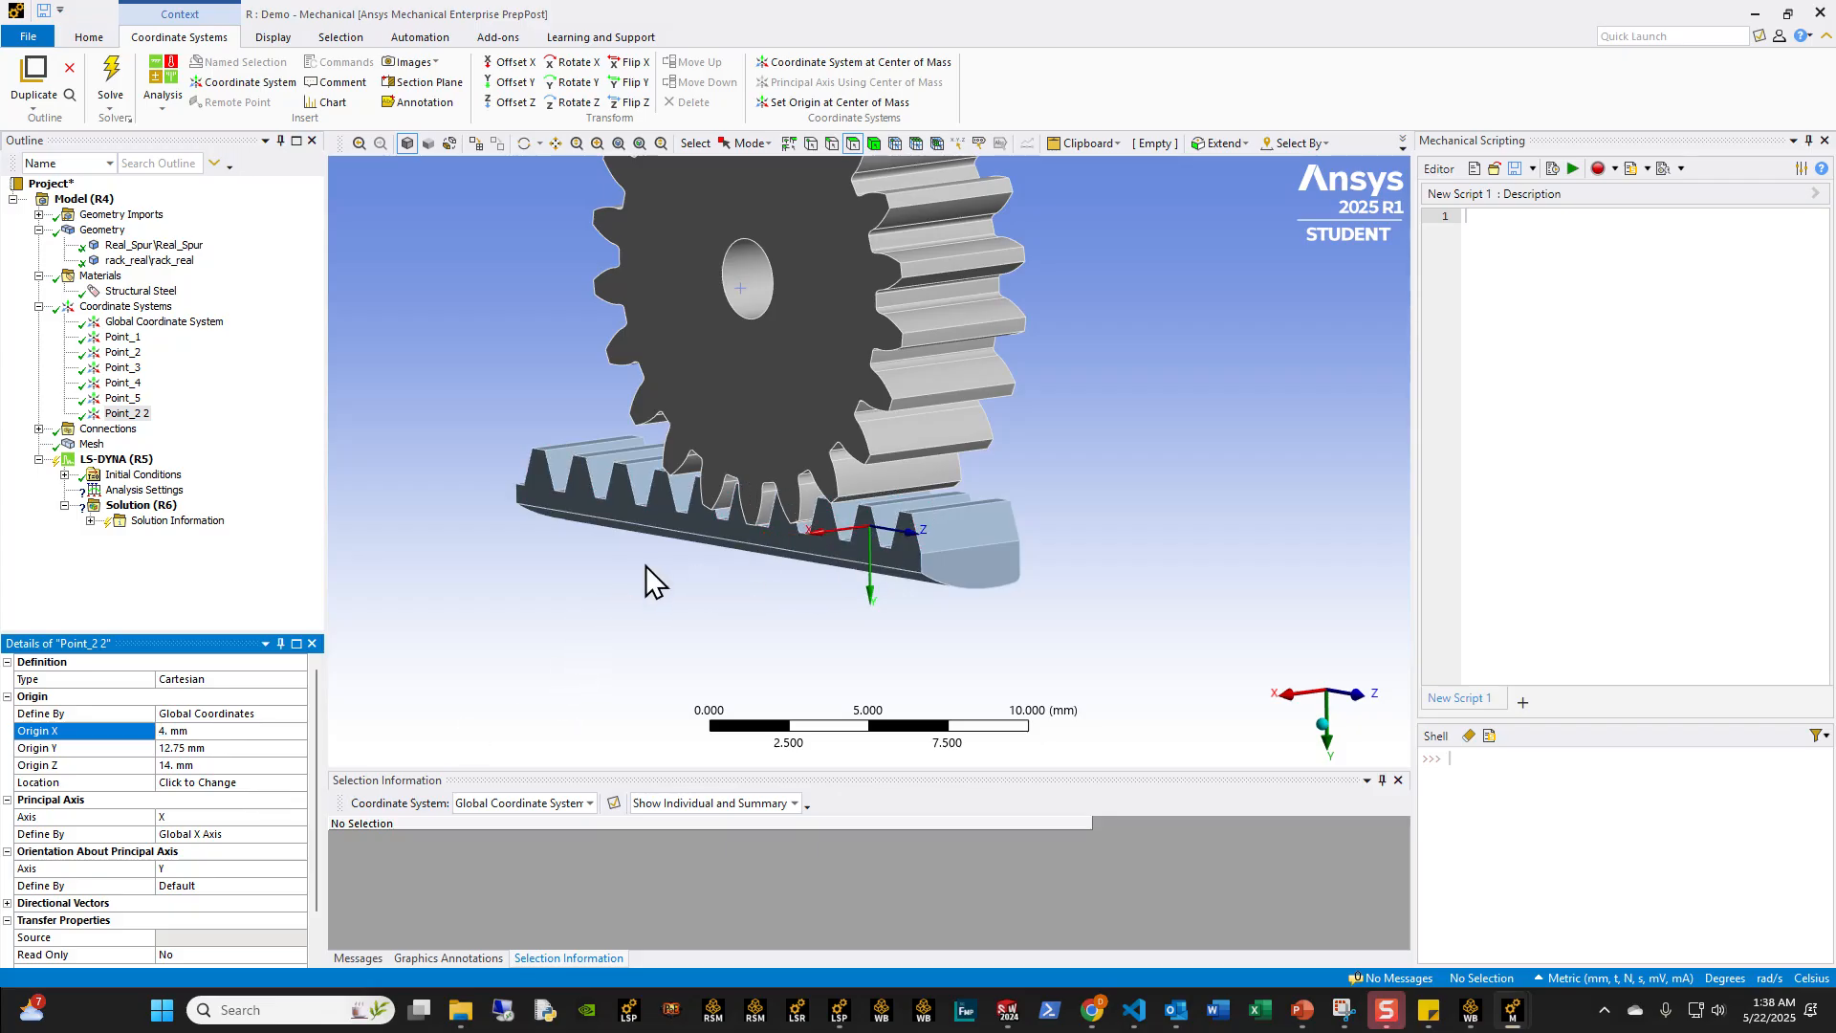
Step: Rename the duplicated coordinate system as Point_6
left_click(131, 414)
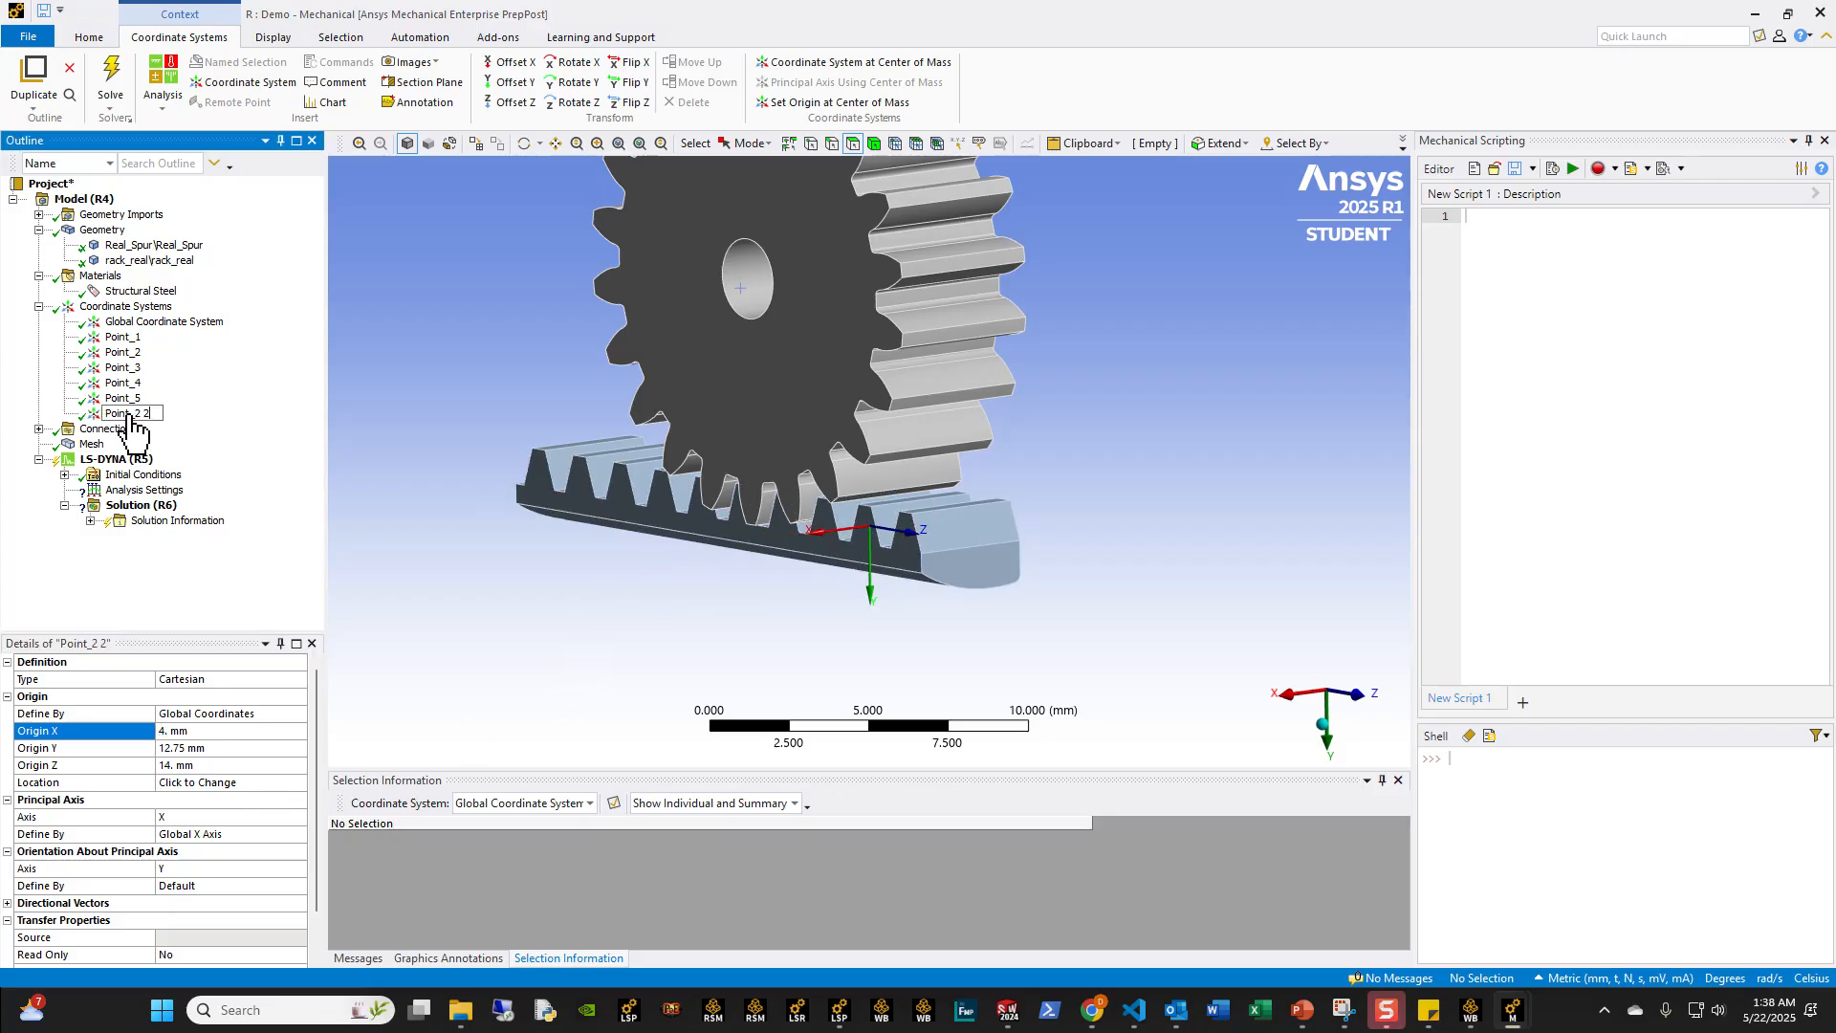
key("BackSpace")
type("6")
key("Return")
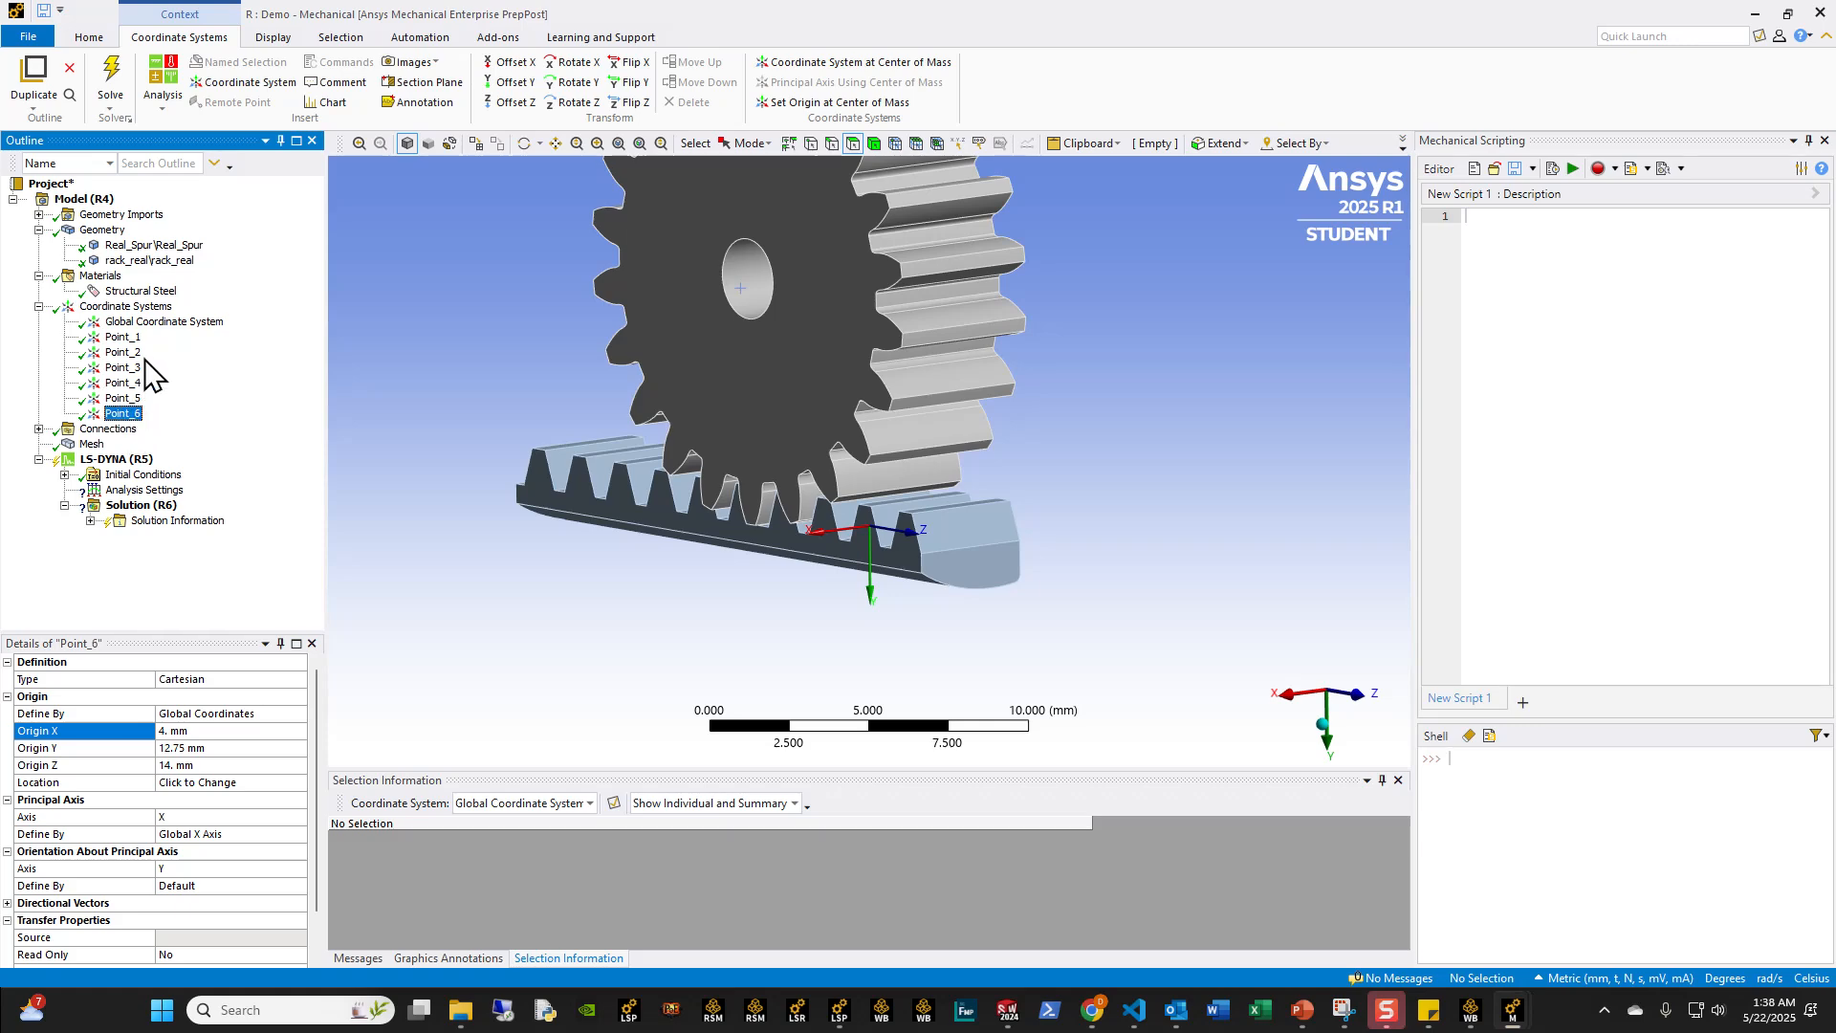
Step: Compare the alignment of Point_1, Point_2, Point_3 and Point_6 on the gear and rack, including in a view along the Z axis
left_click(122, 352, "ctrl")
middle_click_drag(709, 656, 650, 622)
left_click(122, 337, "ctrl")
left_click(122, 367, "ctrl")
middle_click_drag(594, 381, 545, 369)
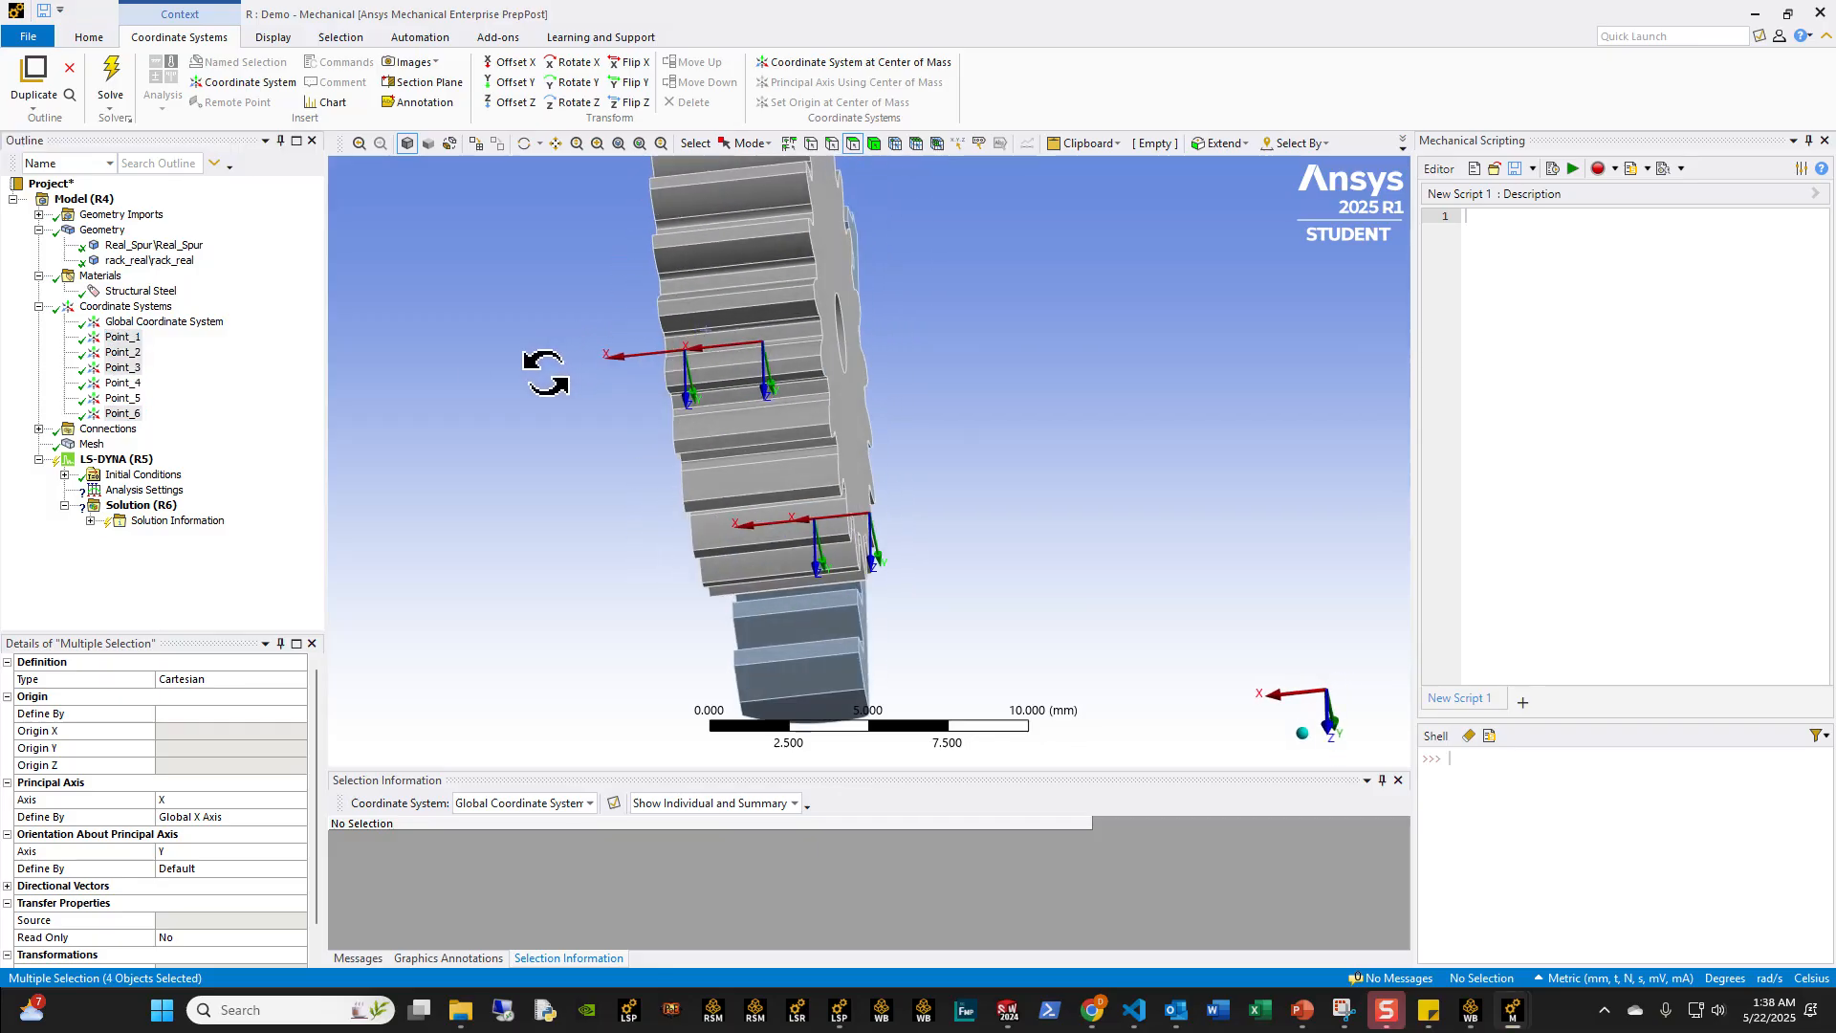
left_click(1332, 727)
middle_click_drag(880, 424, 1327, 693)
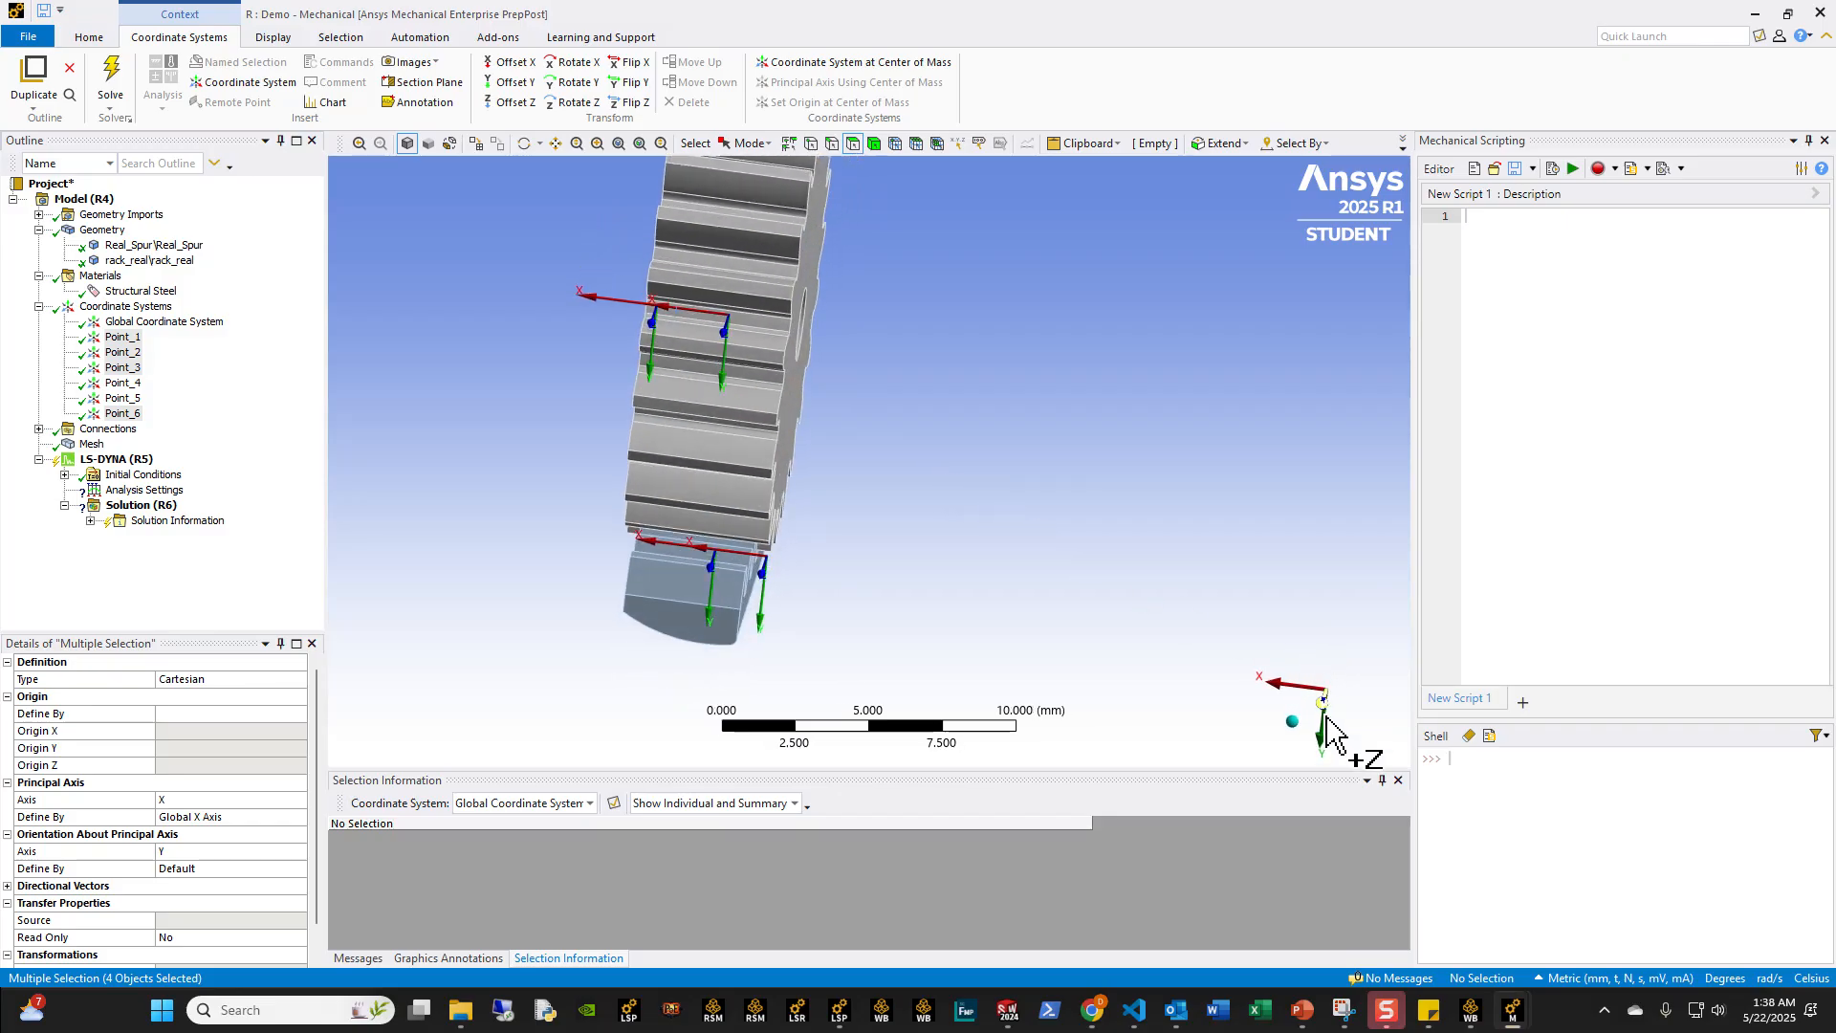
left_click(1328, 713)
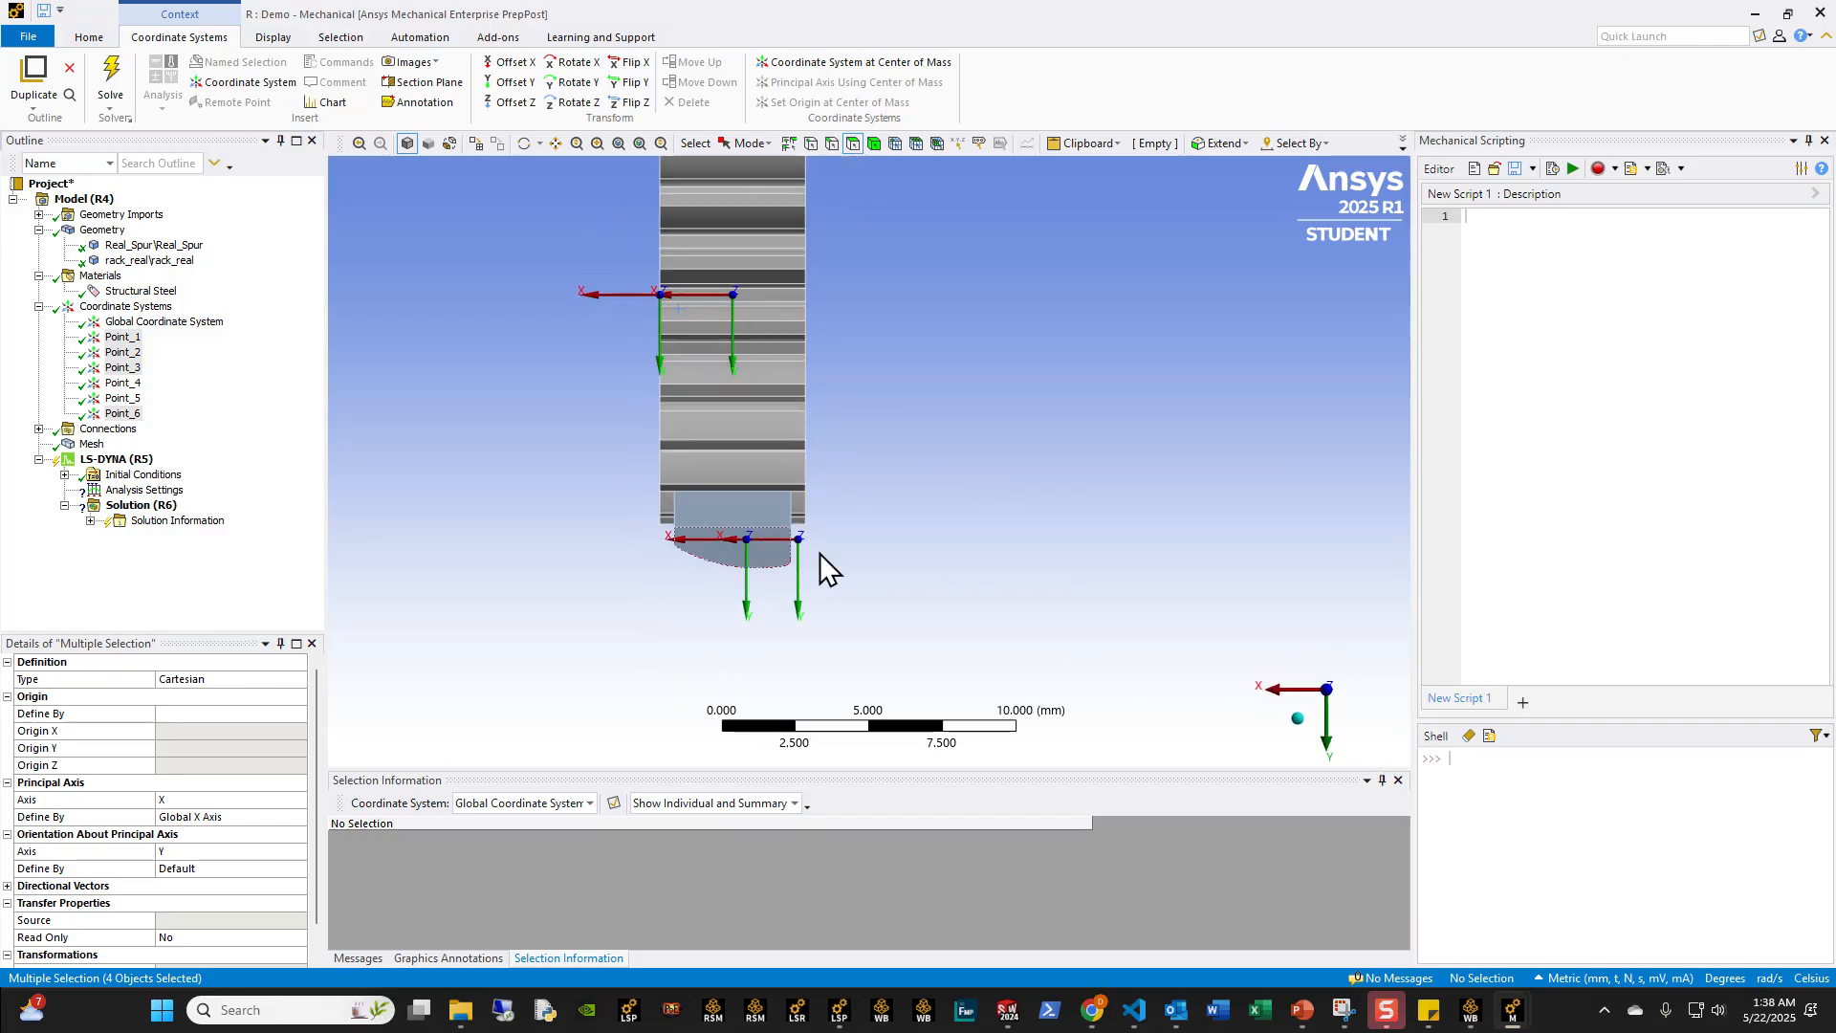
scroll(749, 572, "down", 3)
scroll(749, 572, "up", 3)
middle_click_drag(750, 571, 984, 614)
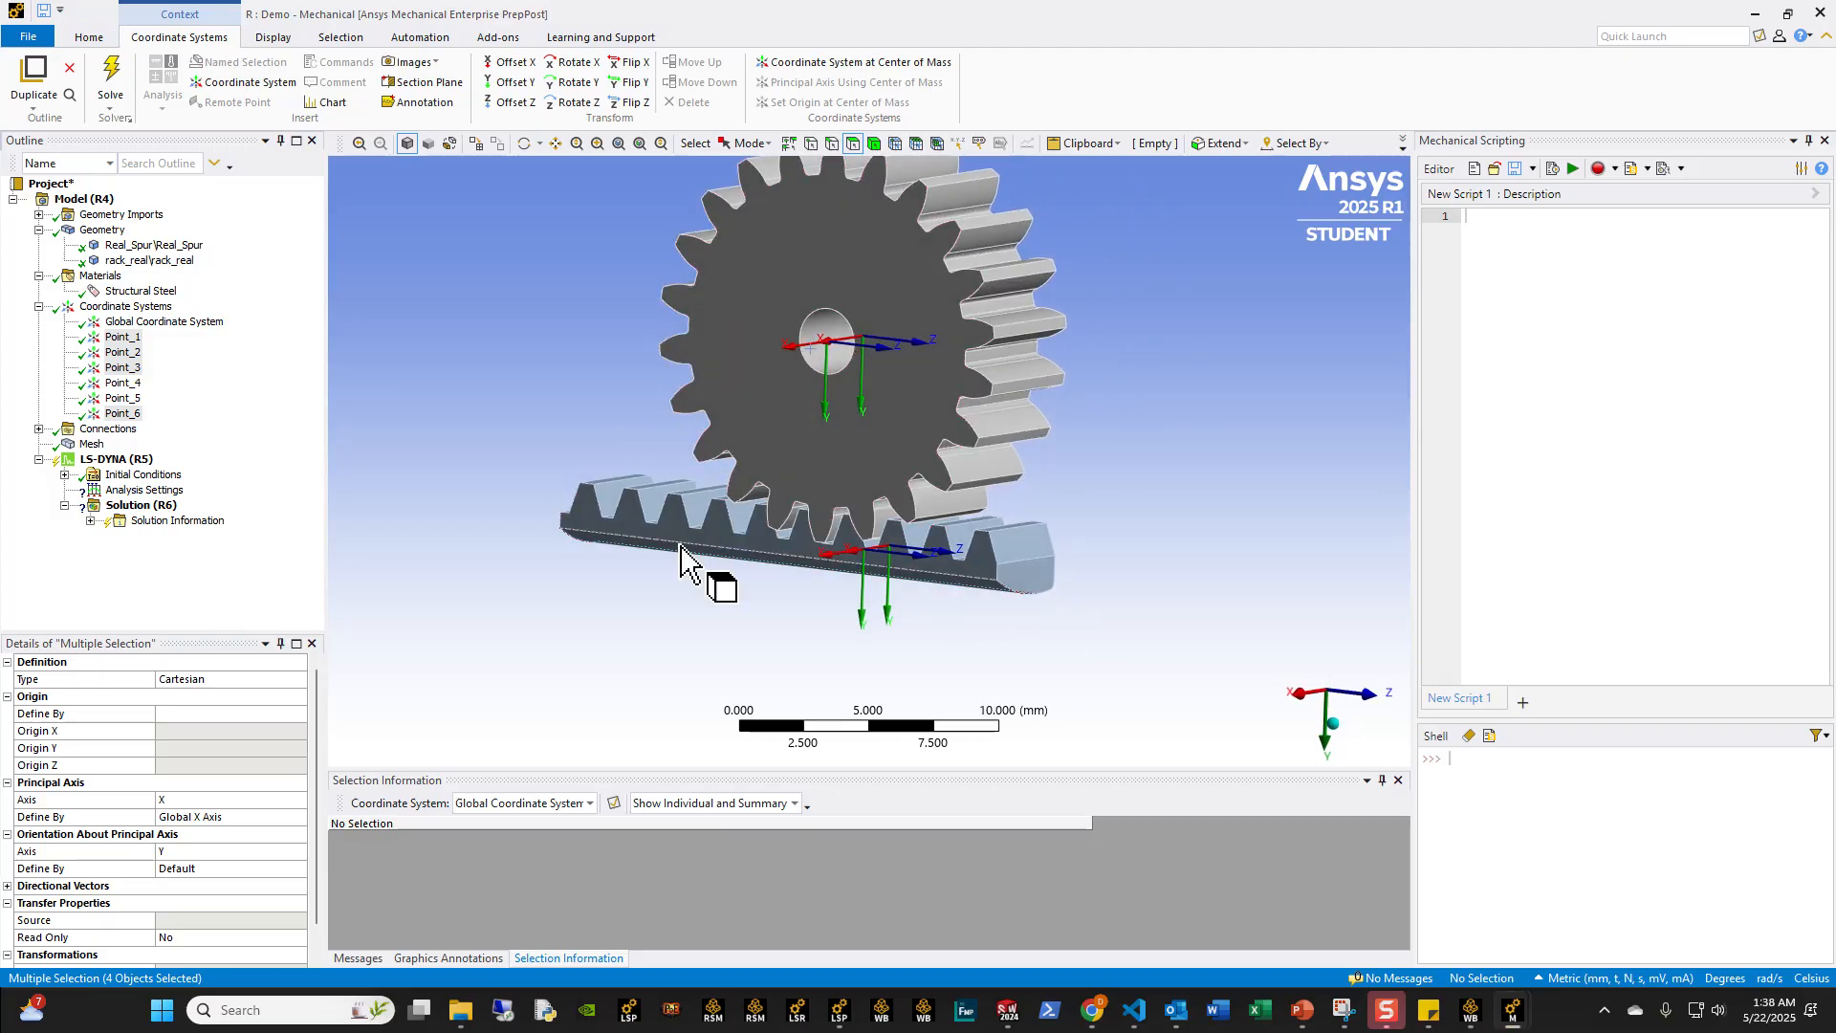
scroll(991, 541, "up", 1)
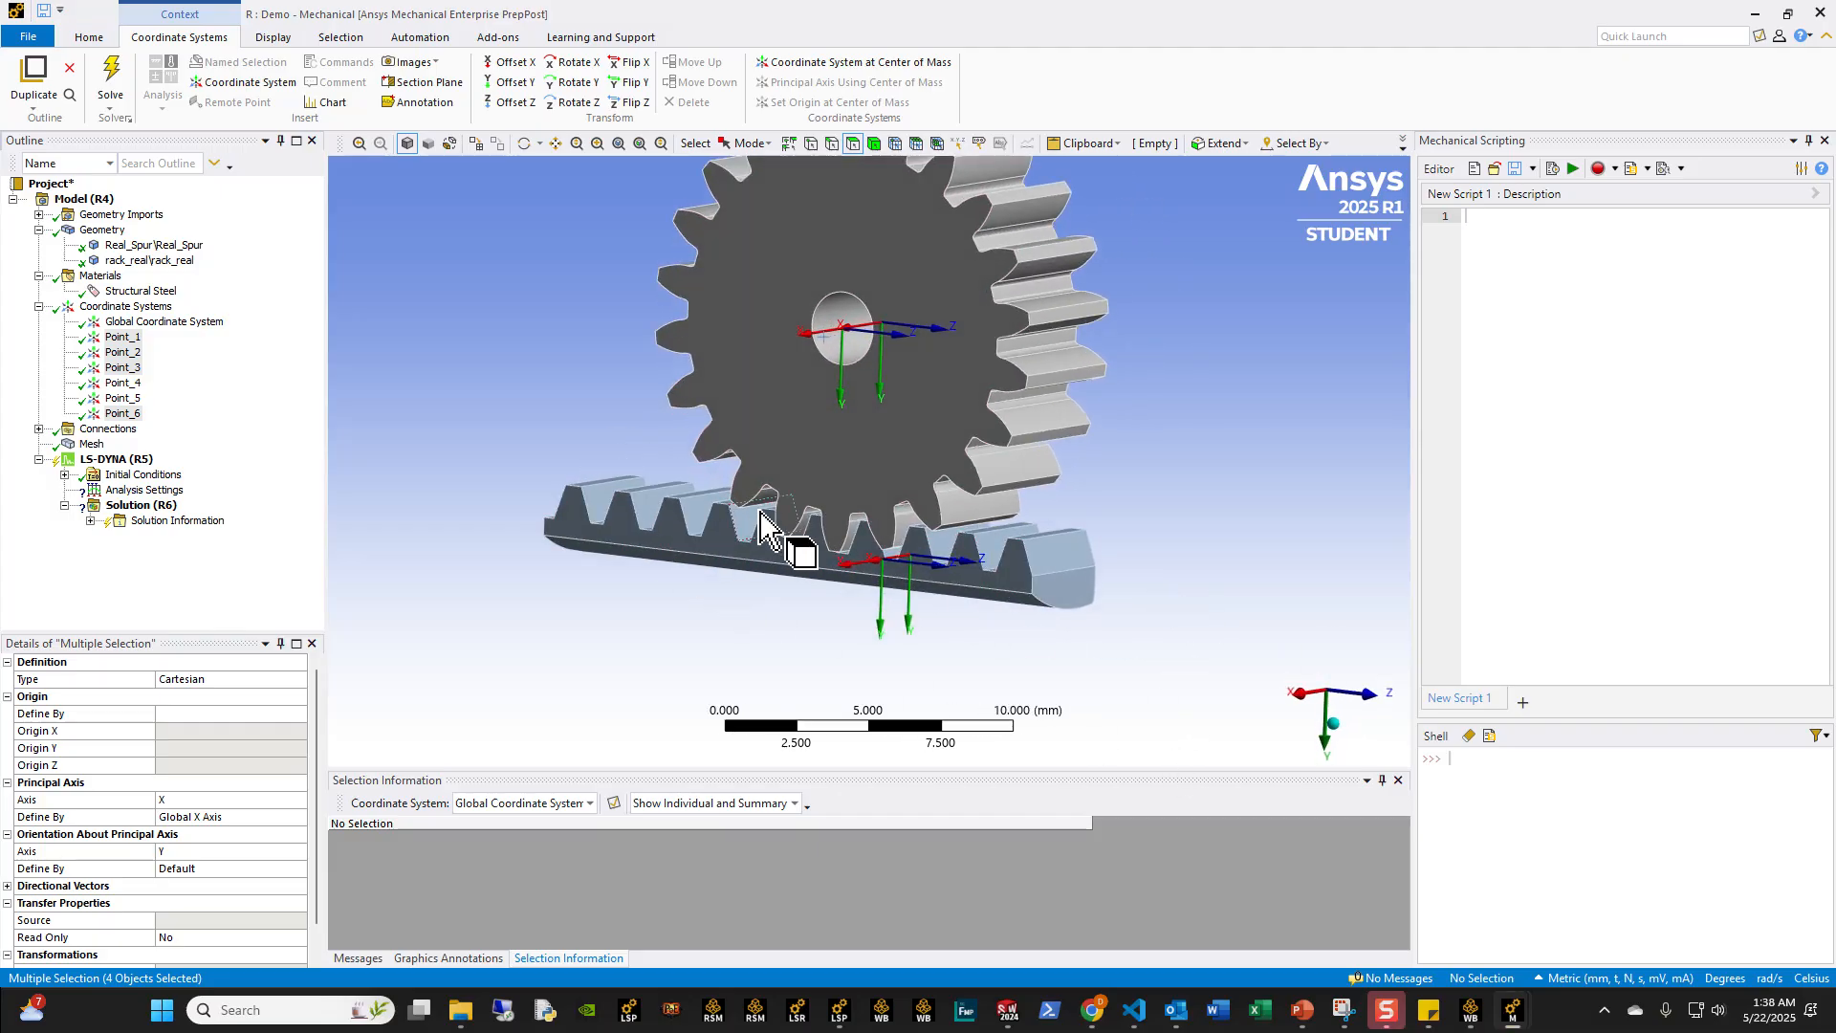
Step: Display Point_1 to Point_6 together and check their layout against the Pinion and Rack slide in PowerPoint
left_click(122, 337)
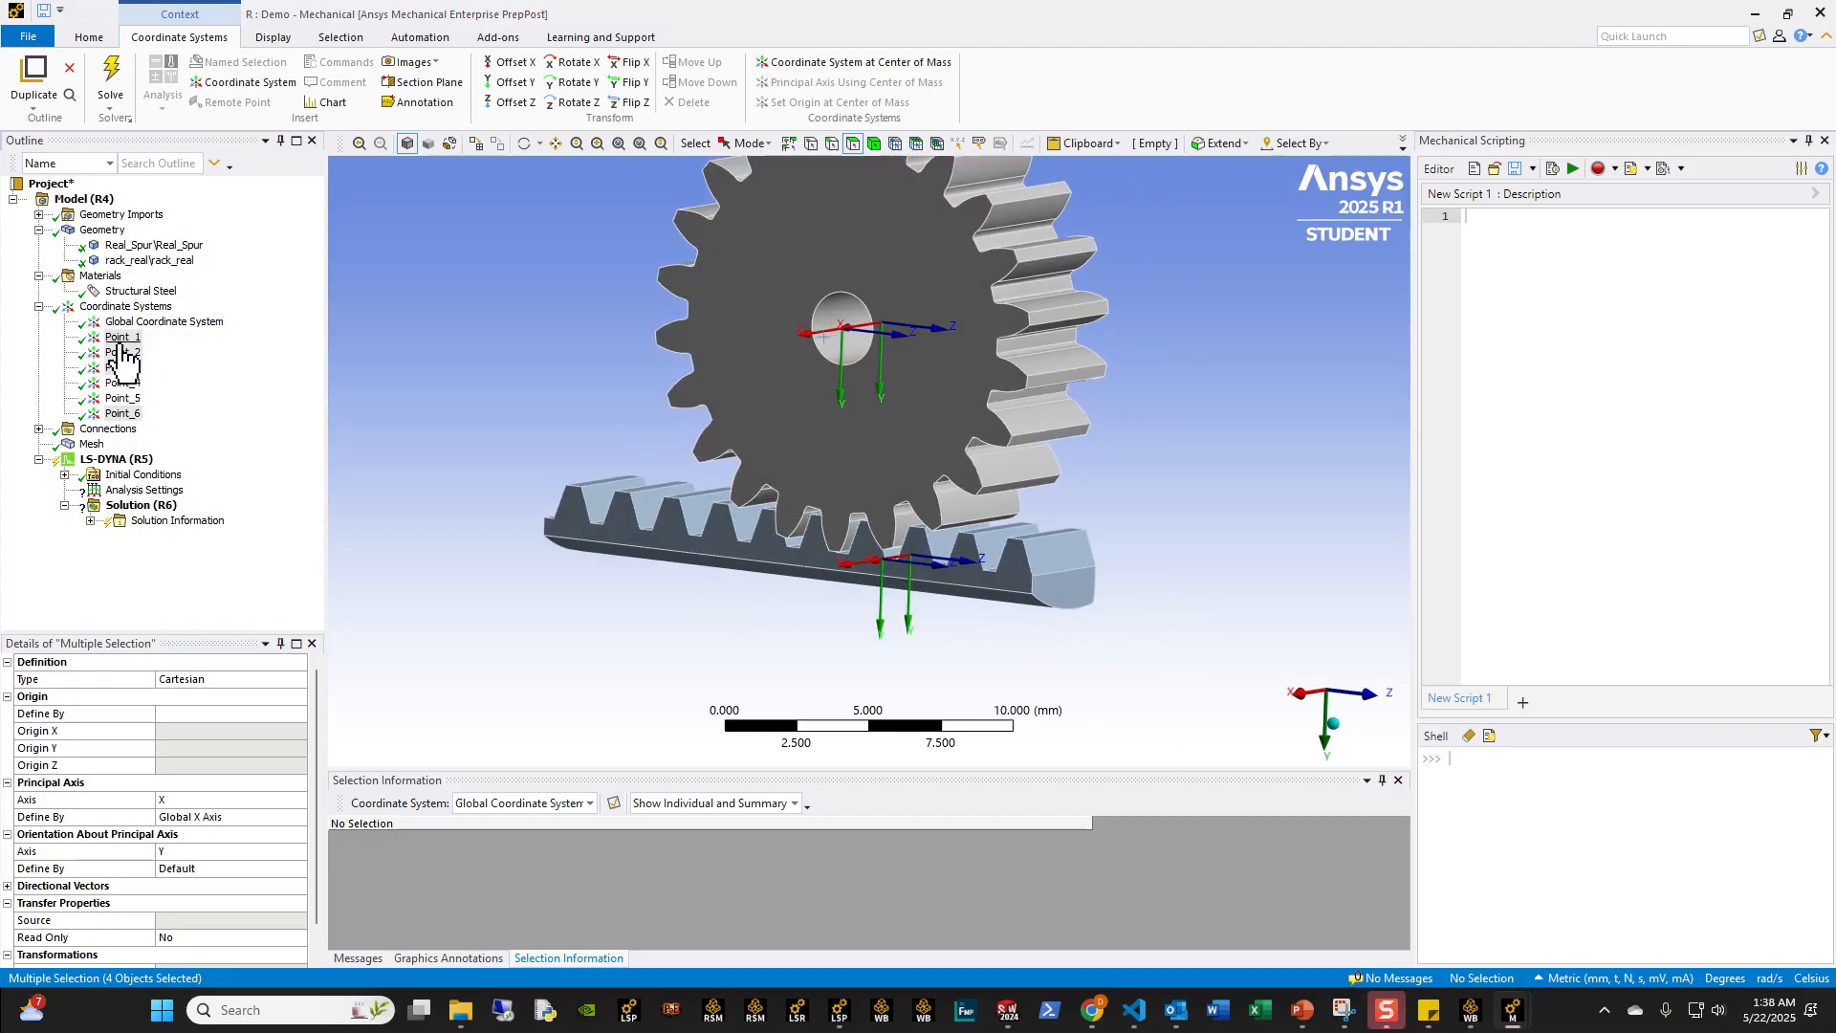
left_click(132, 413, "shift")
left_click(587, 364)
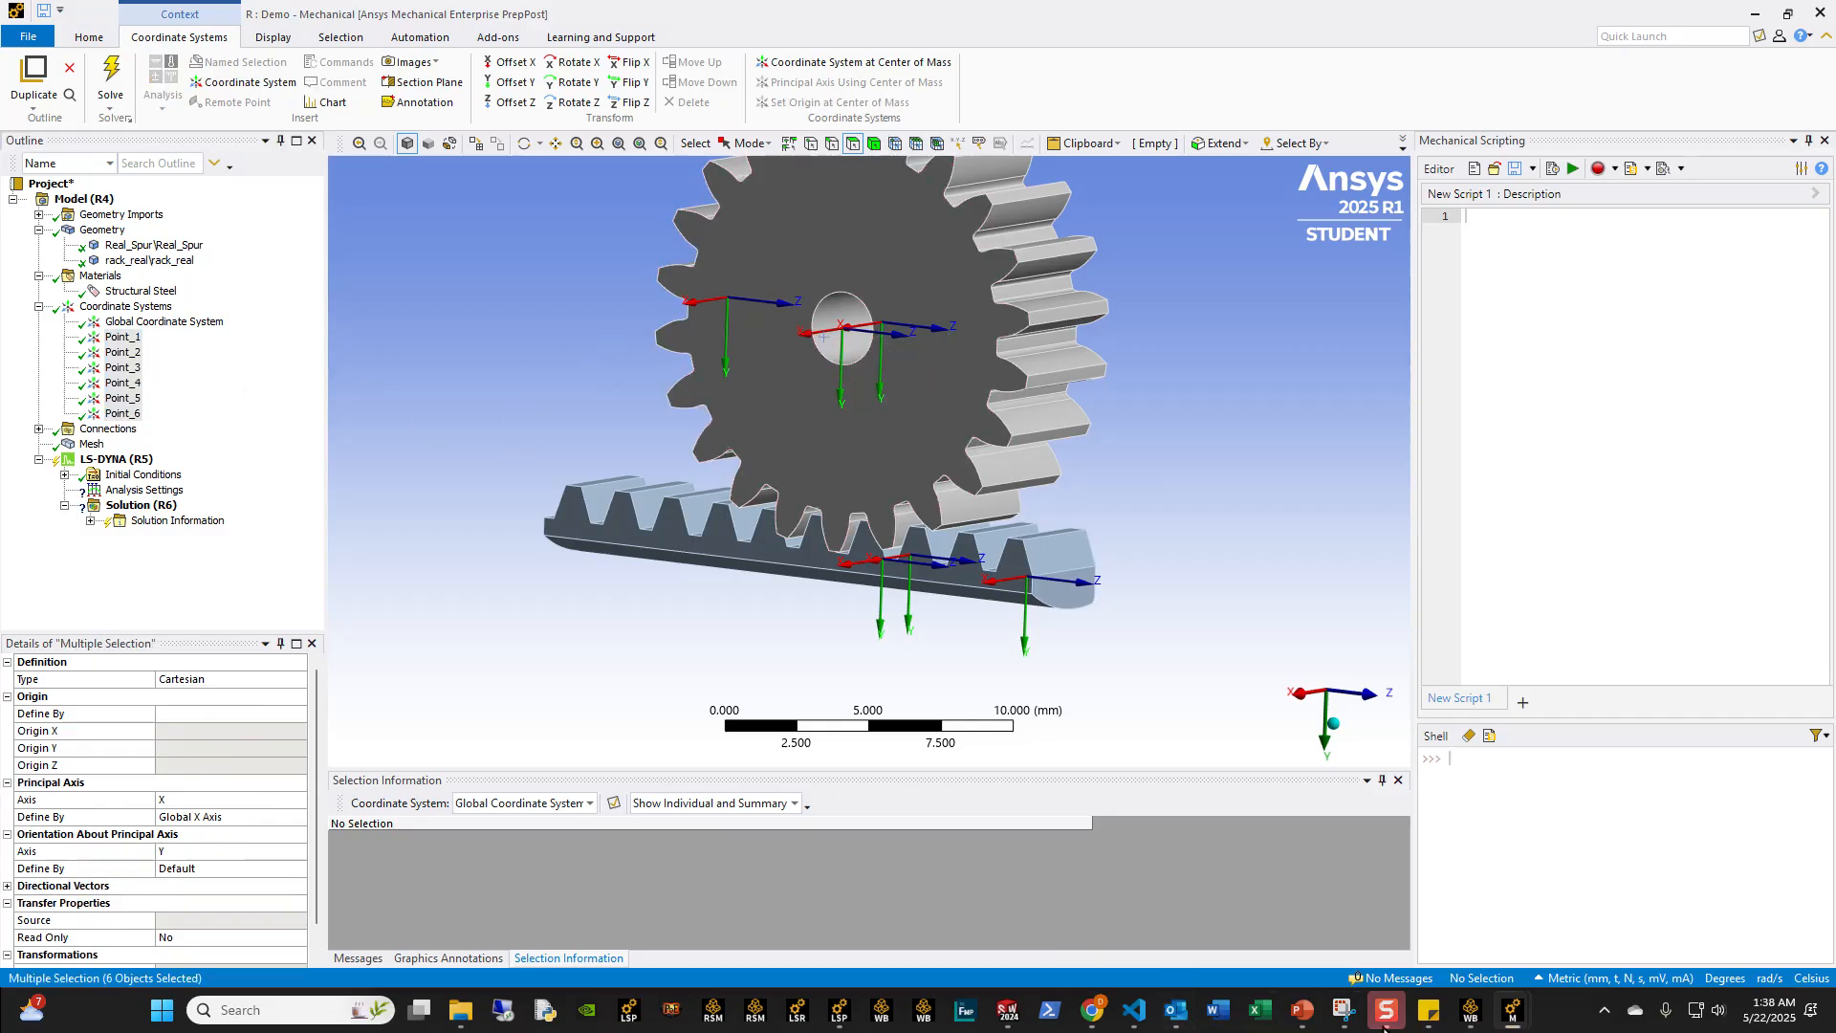
left_click(1303, 1011)
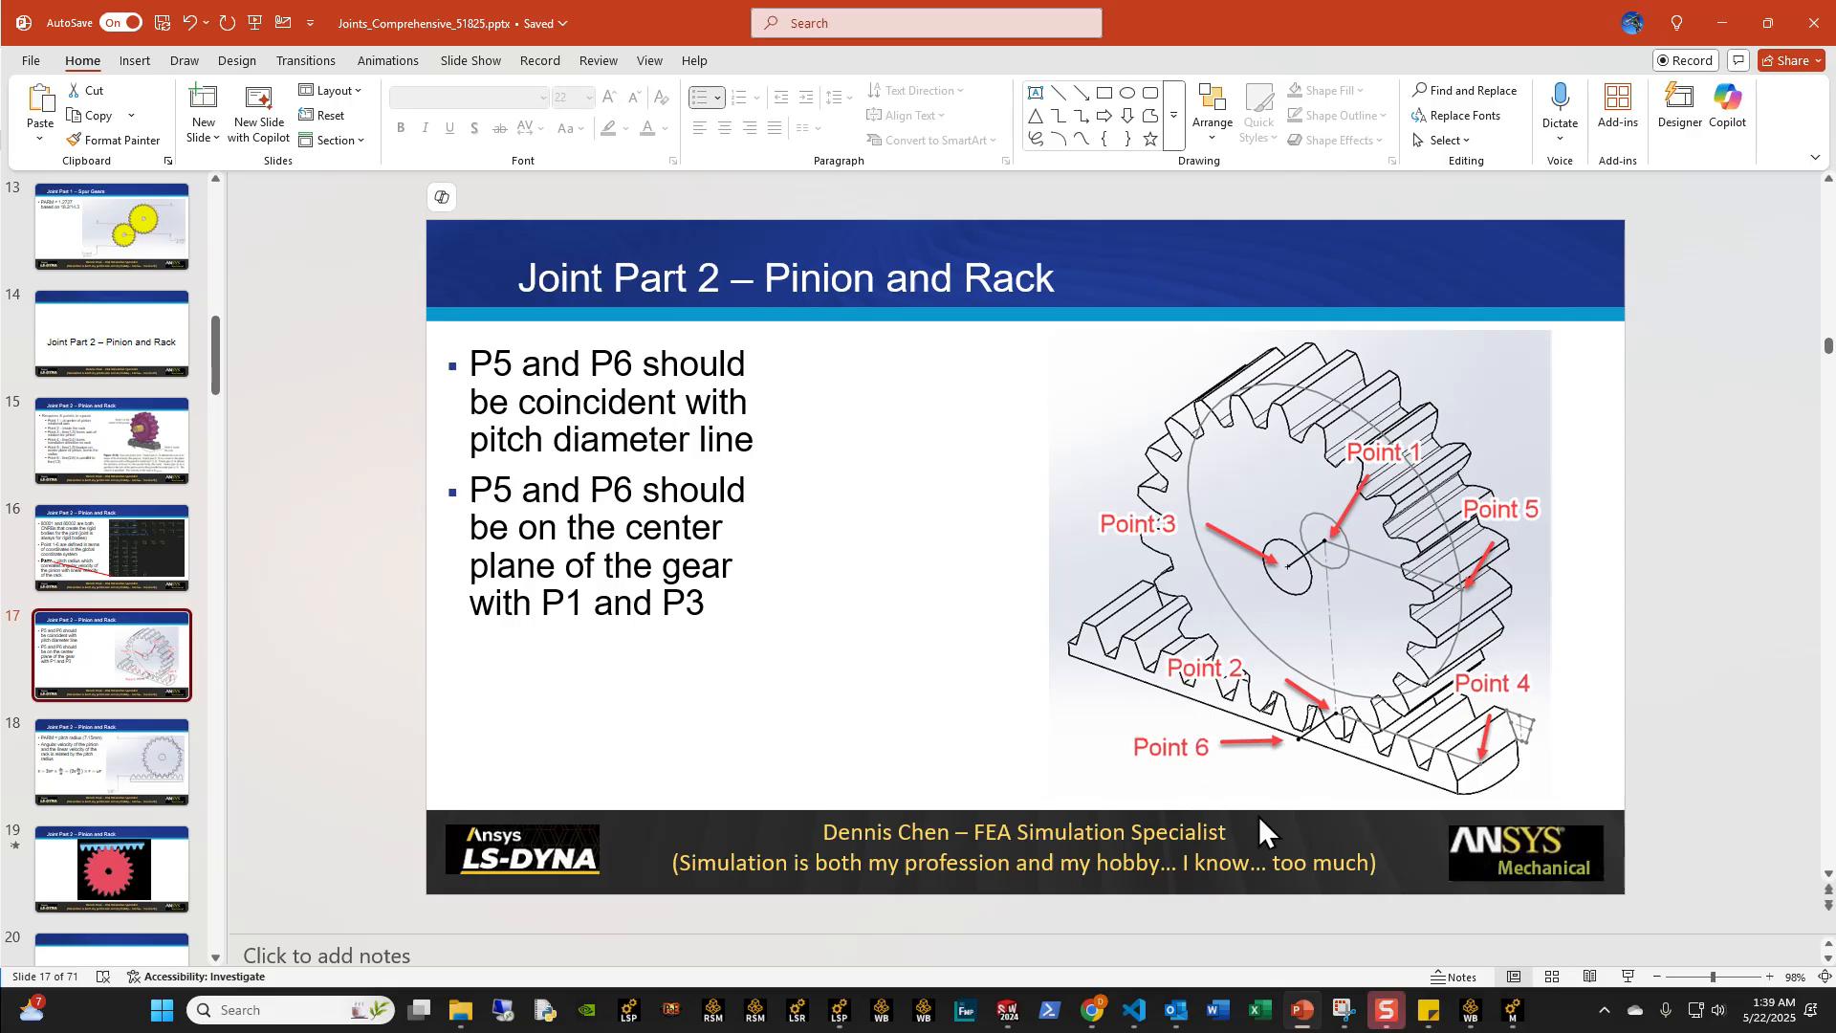
left_click(1721, 25)
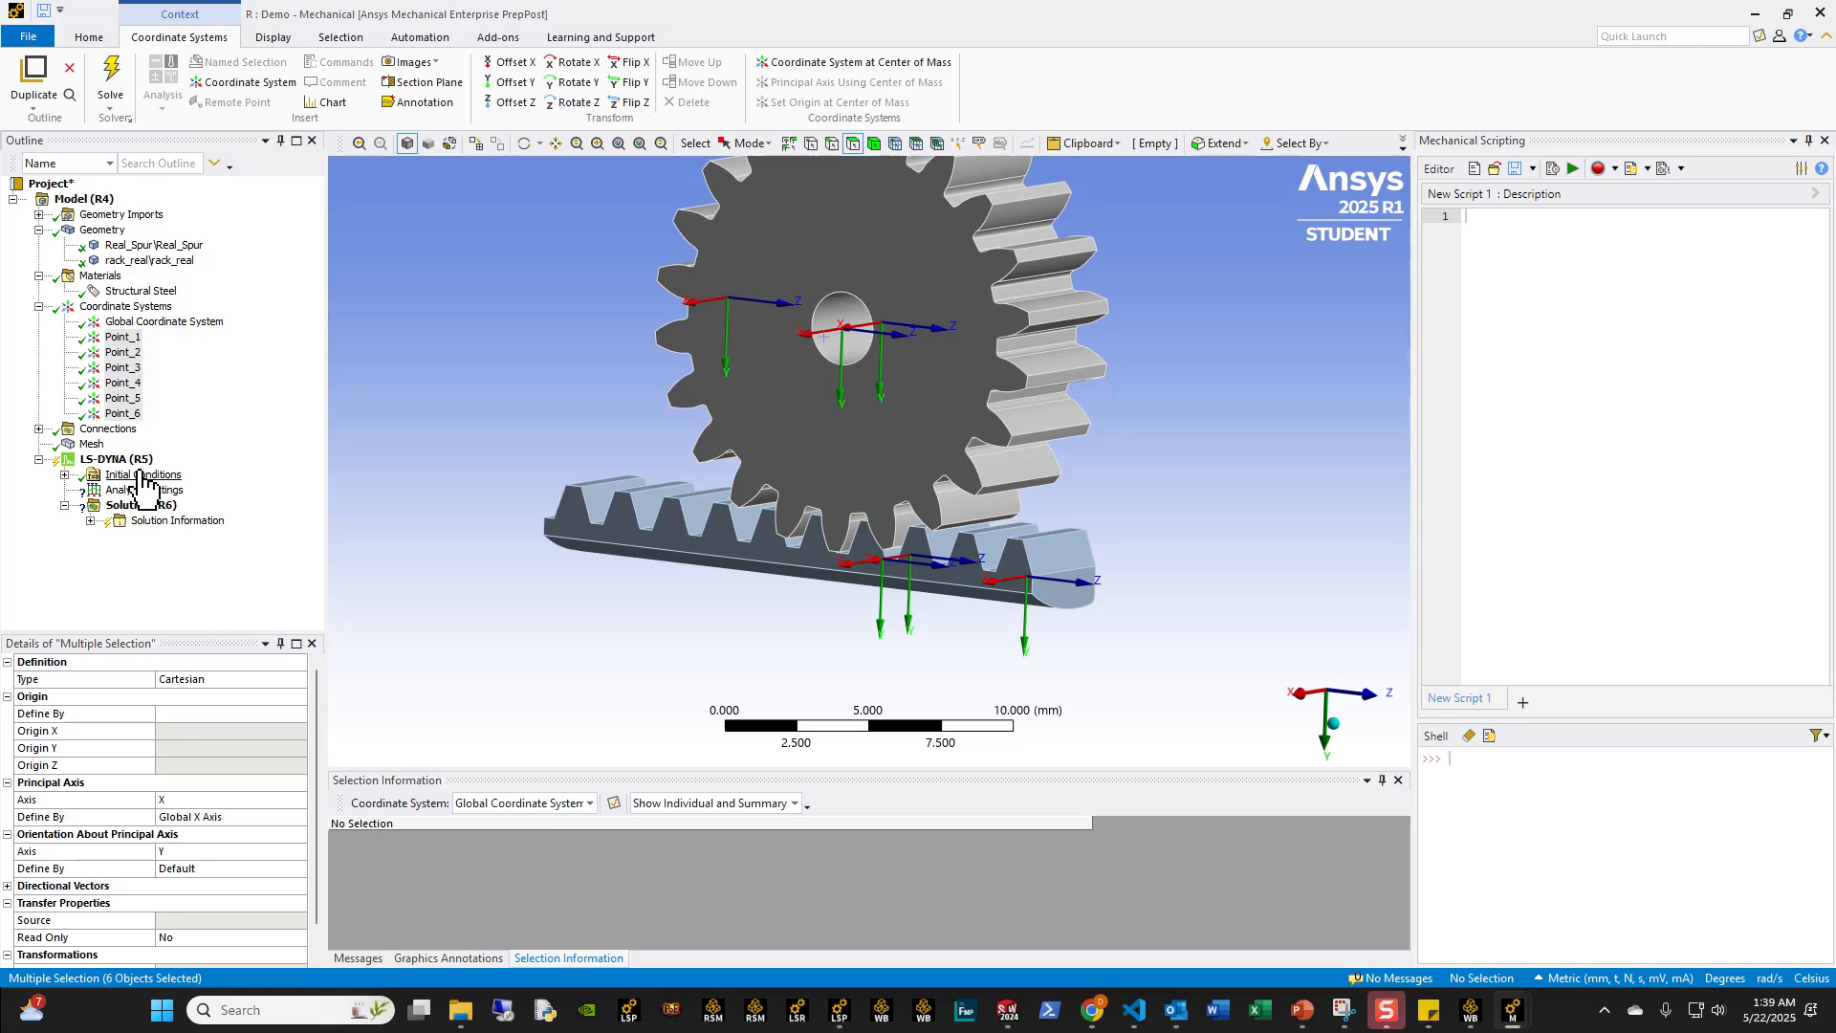
right_click(139, 461)
mouse_move(222, 474)
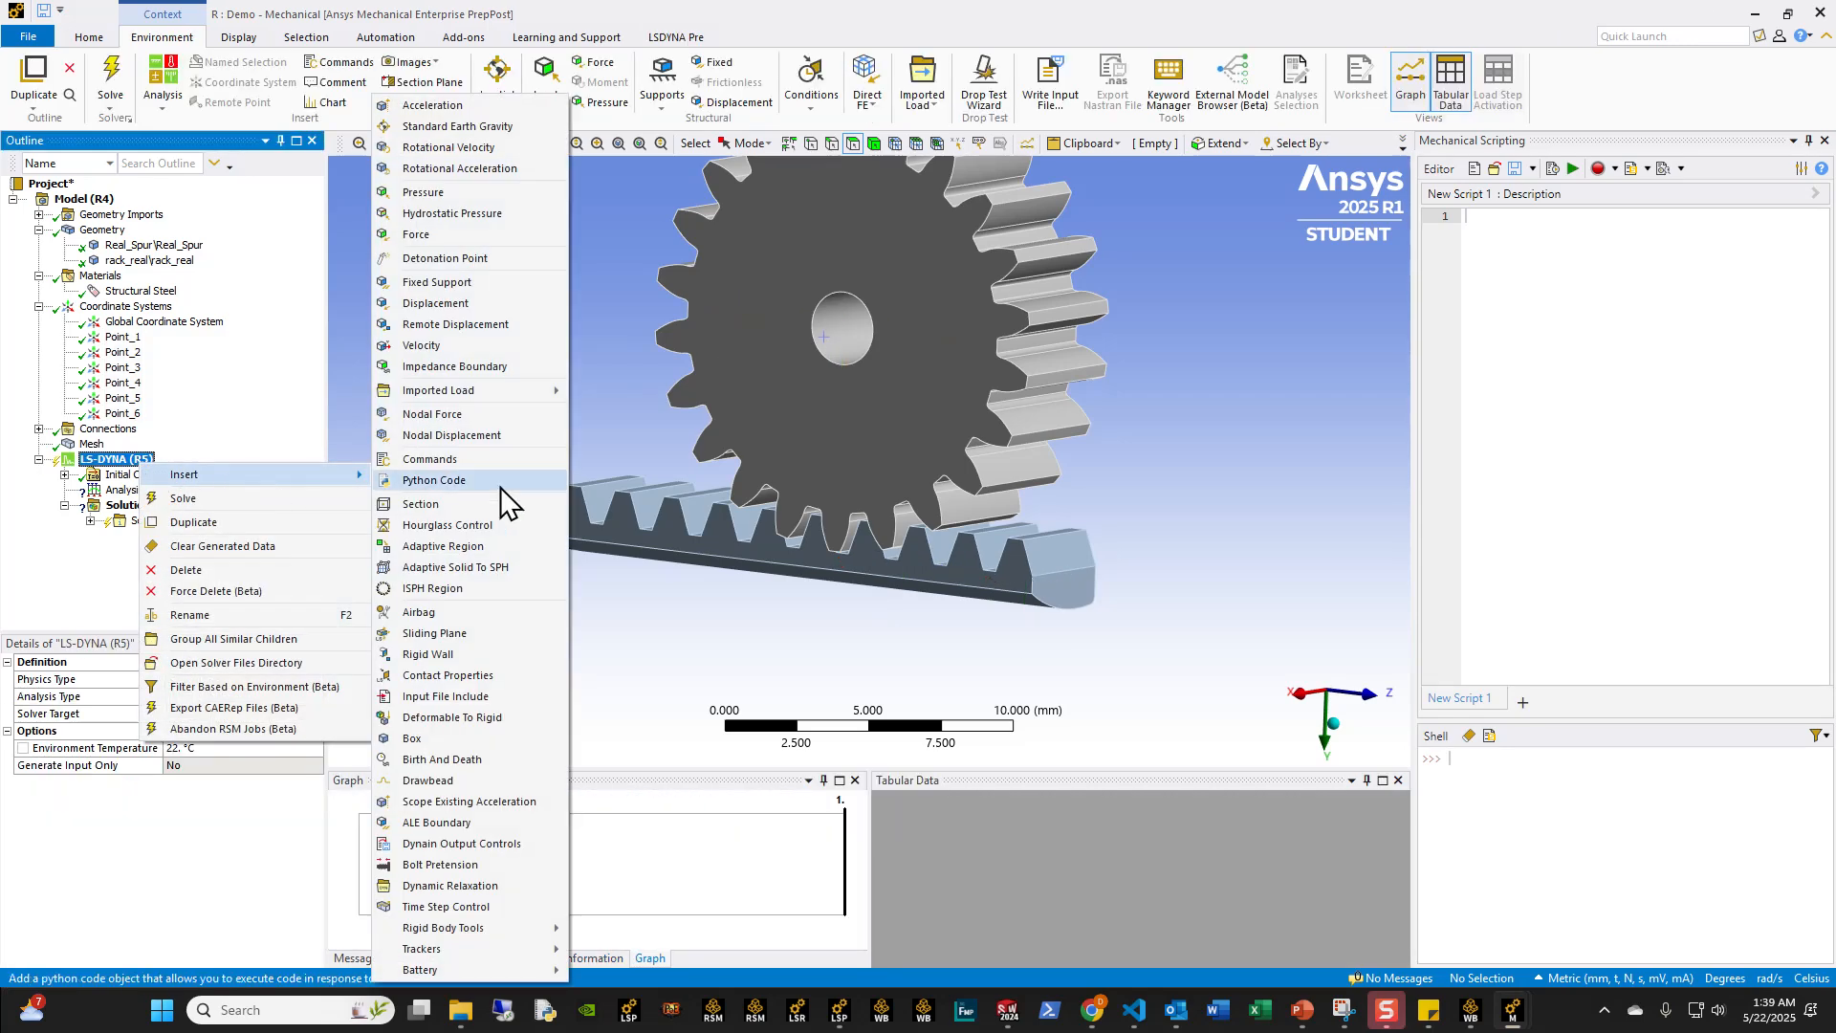
left_click(841, 731)
Step: Switch to Visual Studio Code, close Constrained_Joint_Coor_Spherical.k and place the rack-and-pinion keyword file beside the Mechanical model
left_click(1130, 1013)
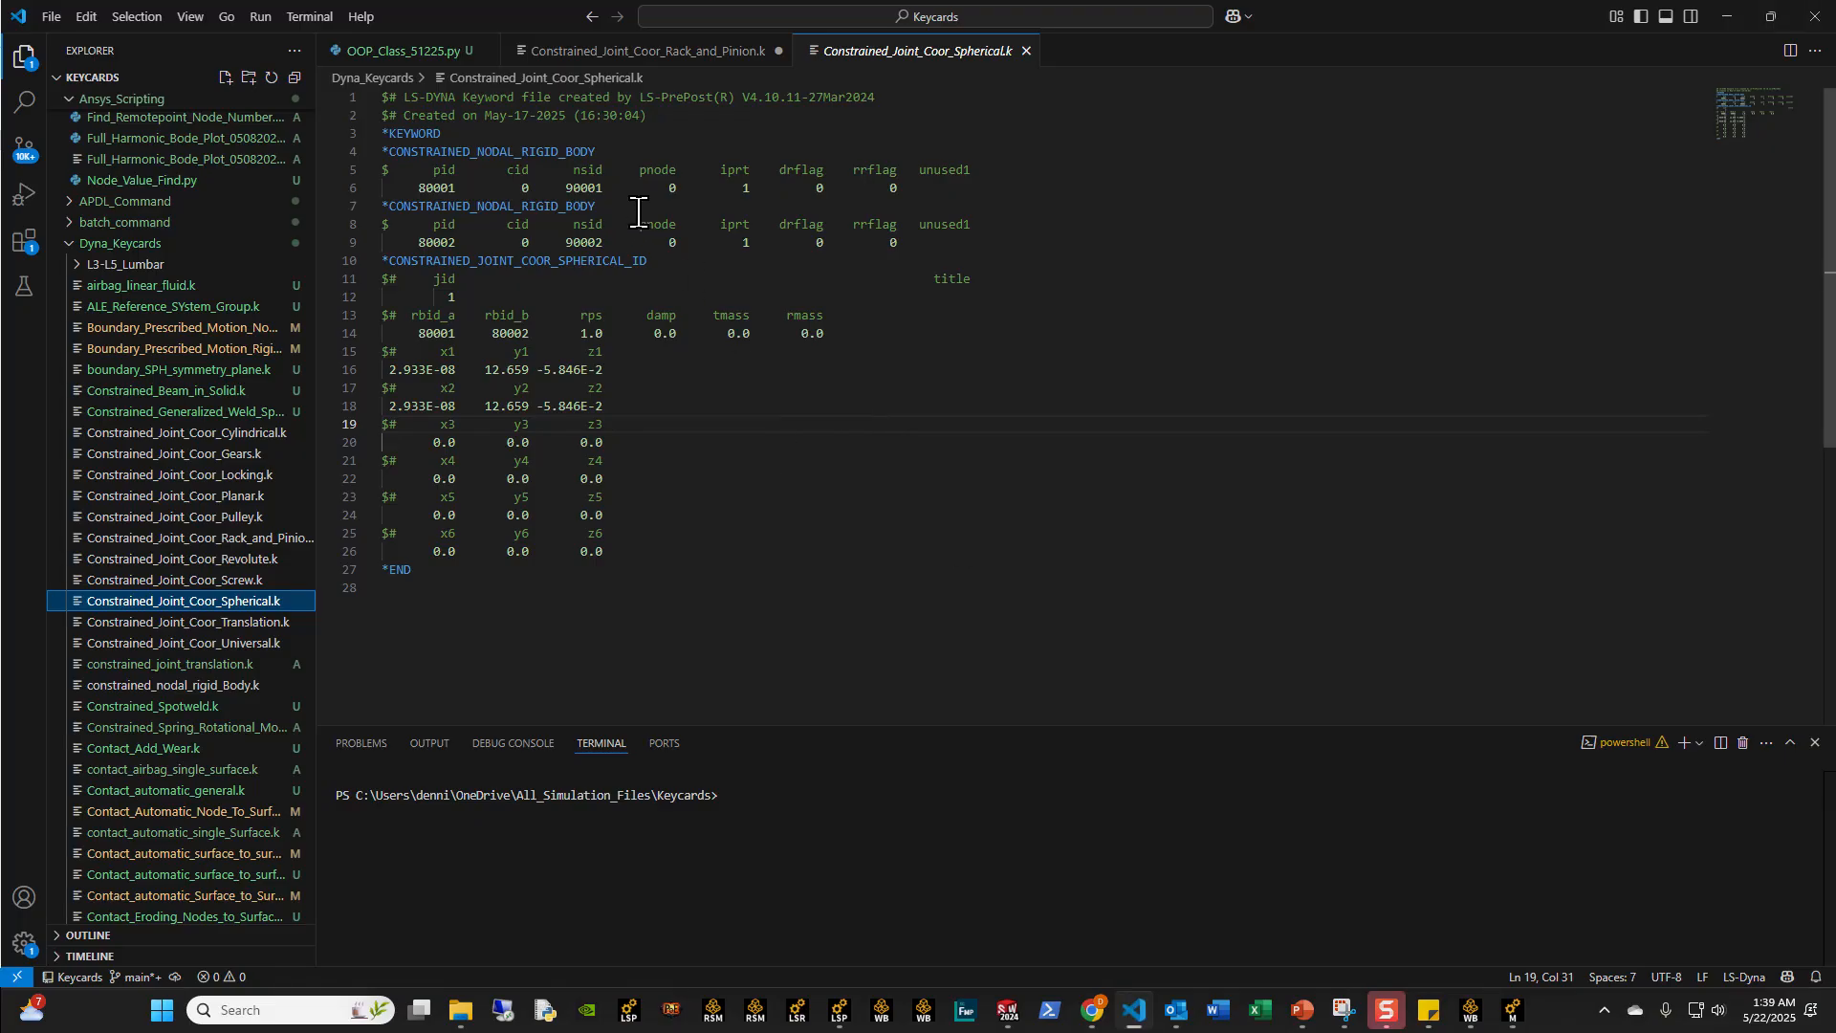
left_click(1026, 51)
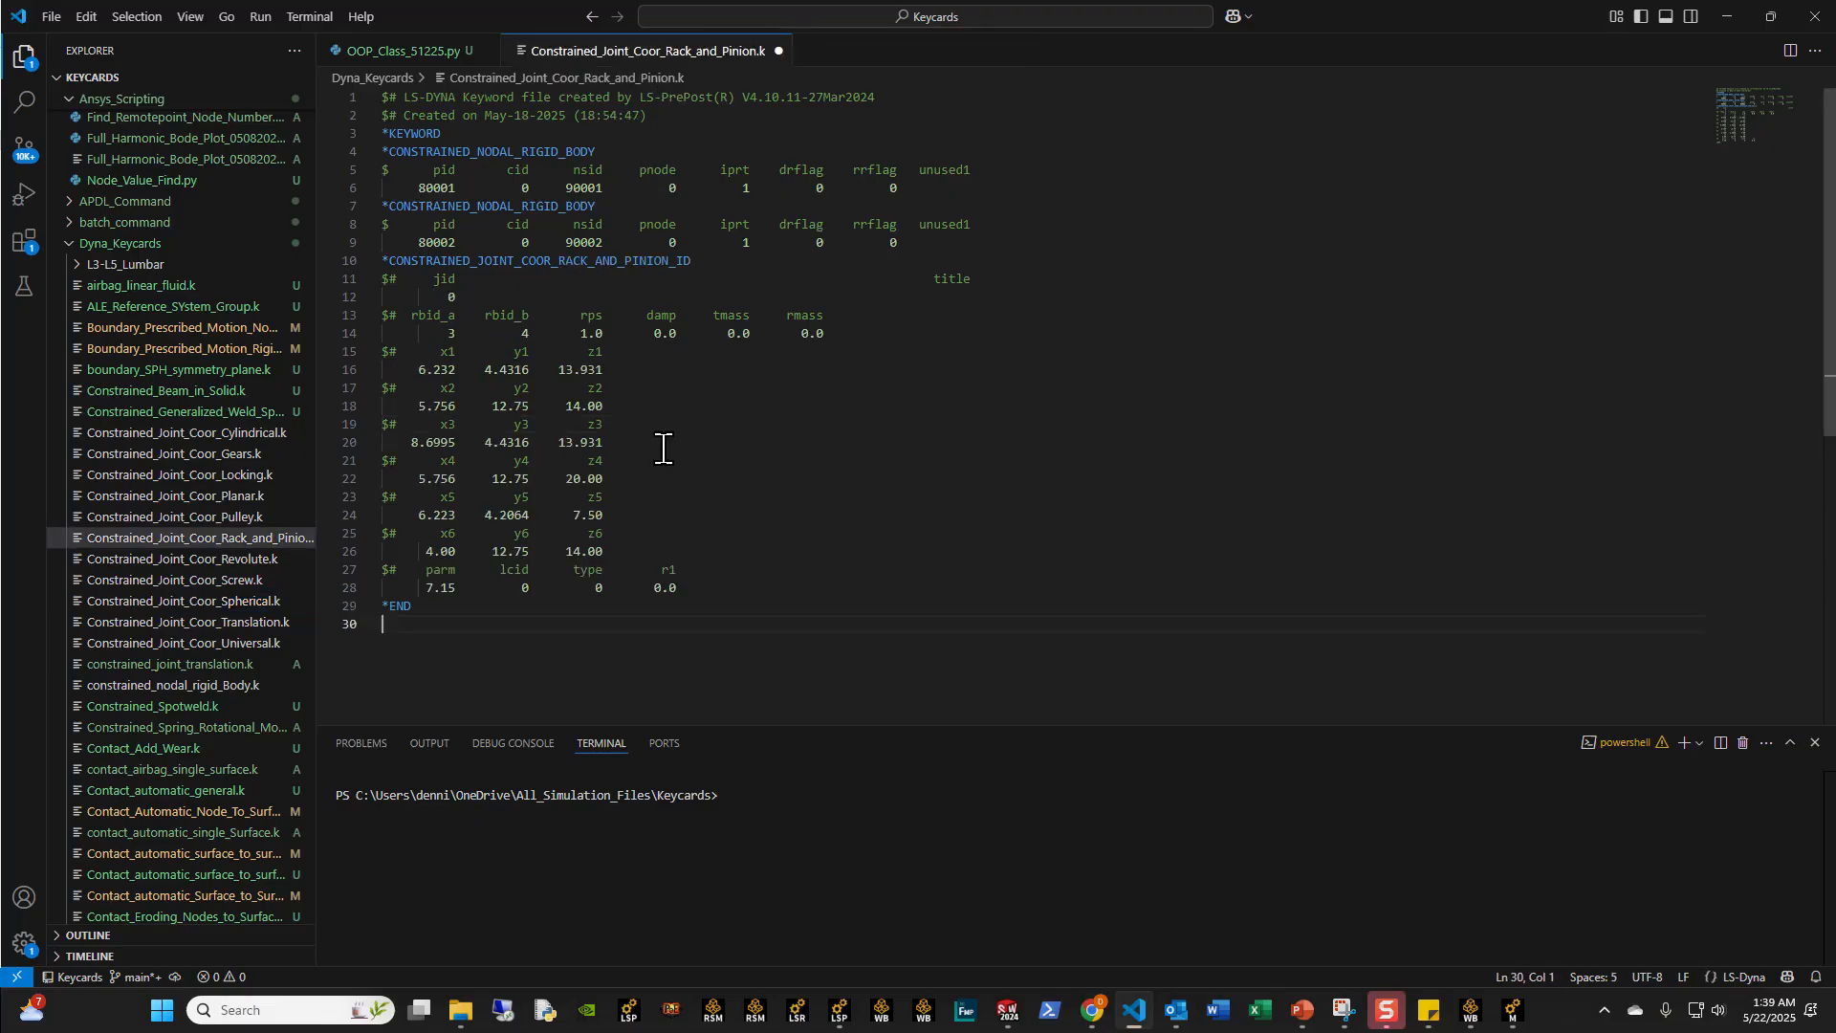
left_click_drag(654, 570, 307, 363)
left_click_drag(1353, 62, 1539, 139)
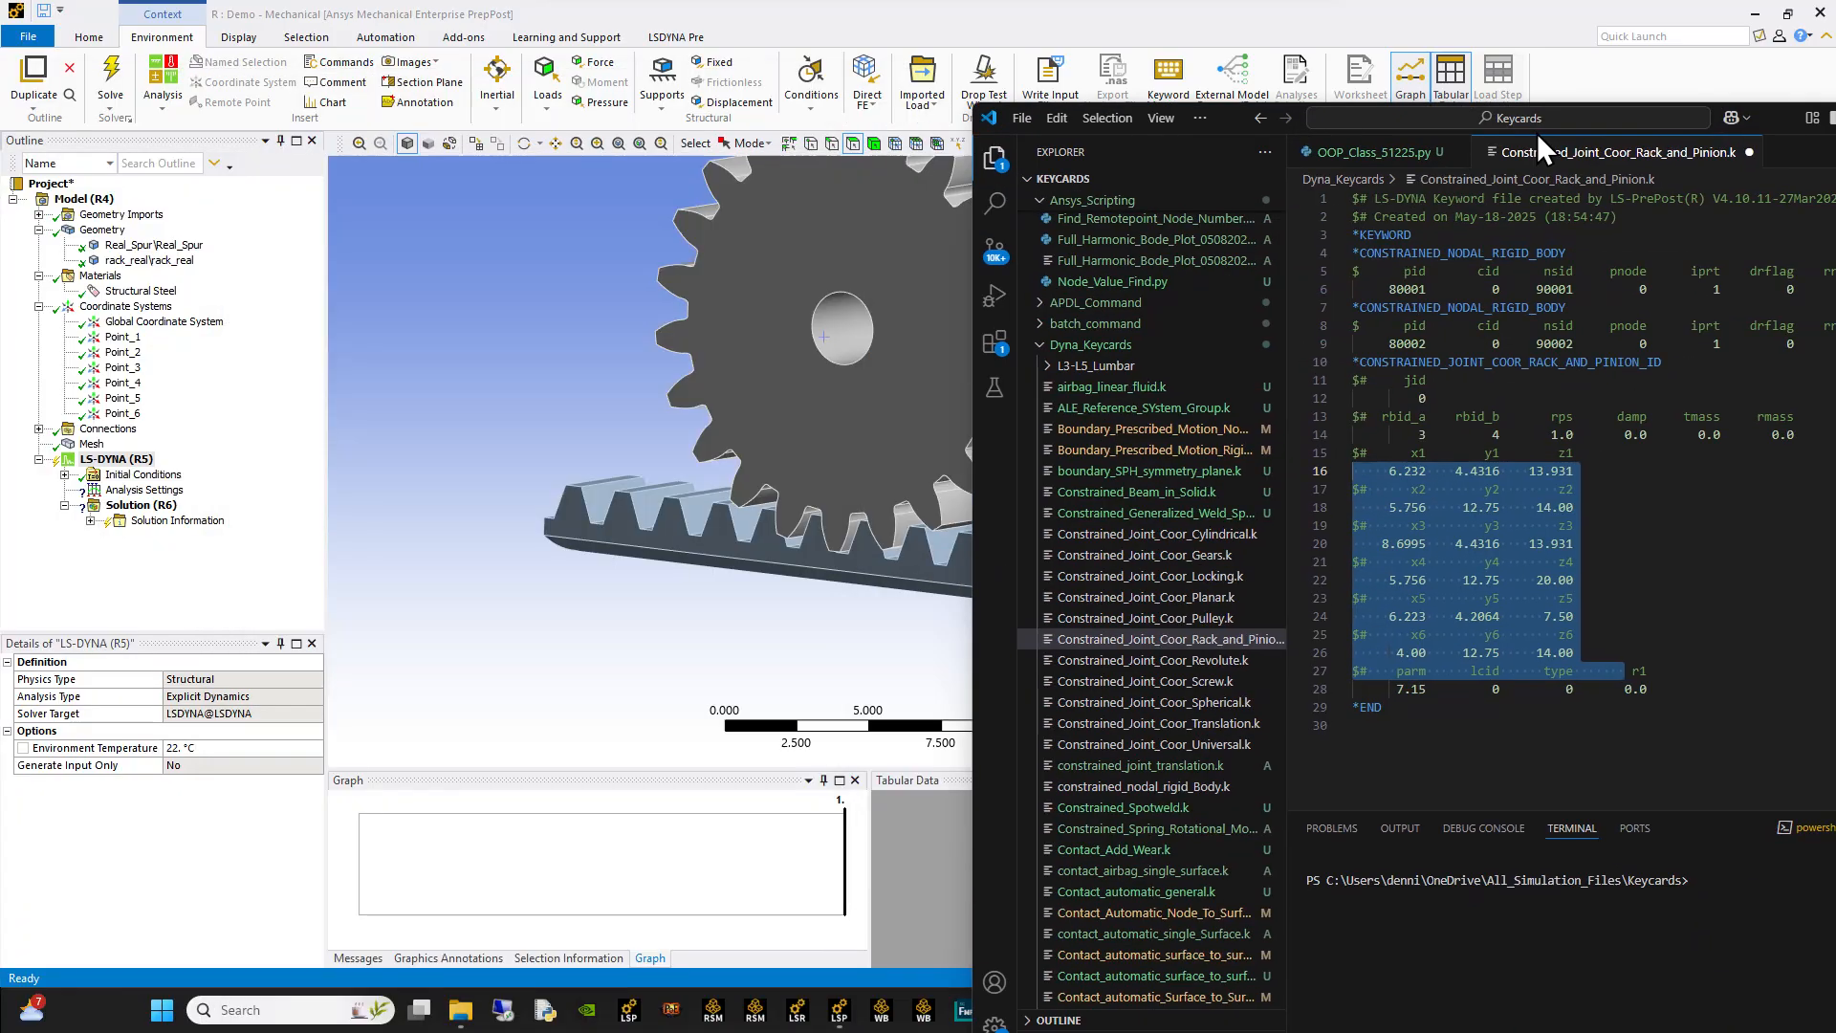
Step: Compare Point_1's origin coordinates with the x1, y1, z1 values in Constrained_Joint_Coor_Rack_and_Pinion.k
left_click(134, 343)
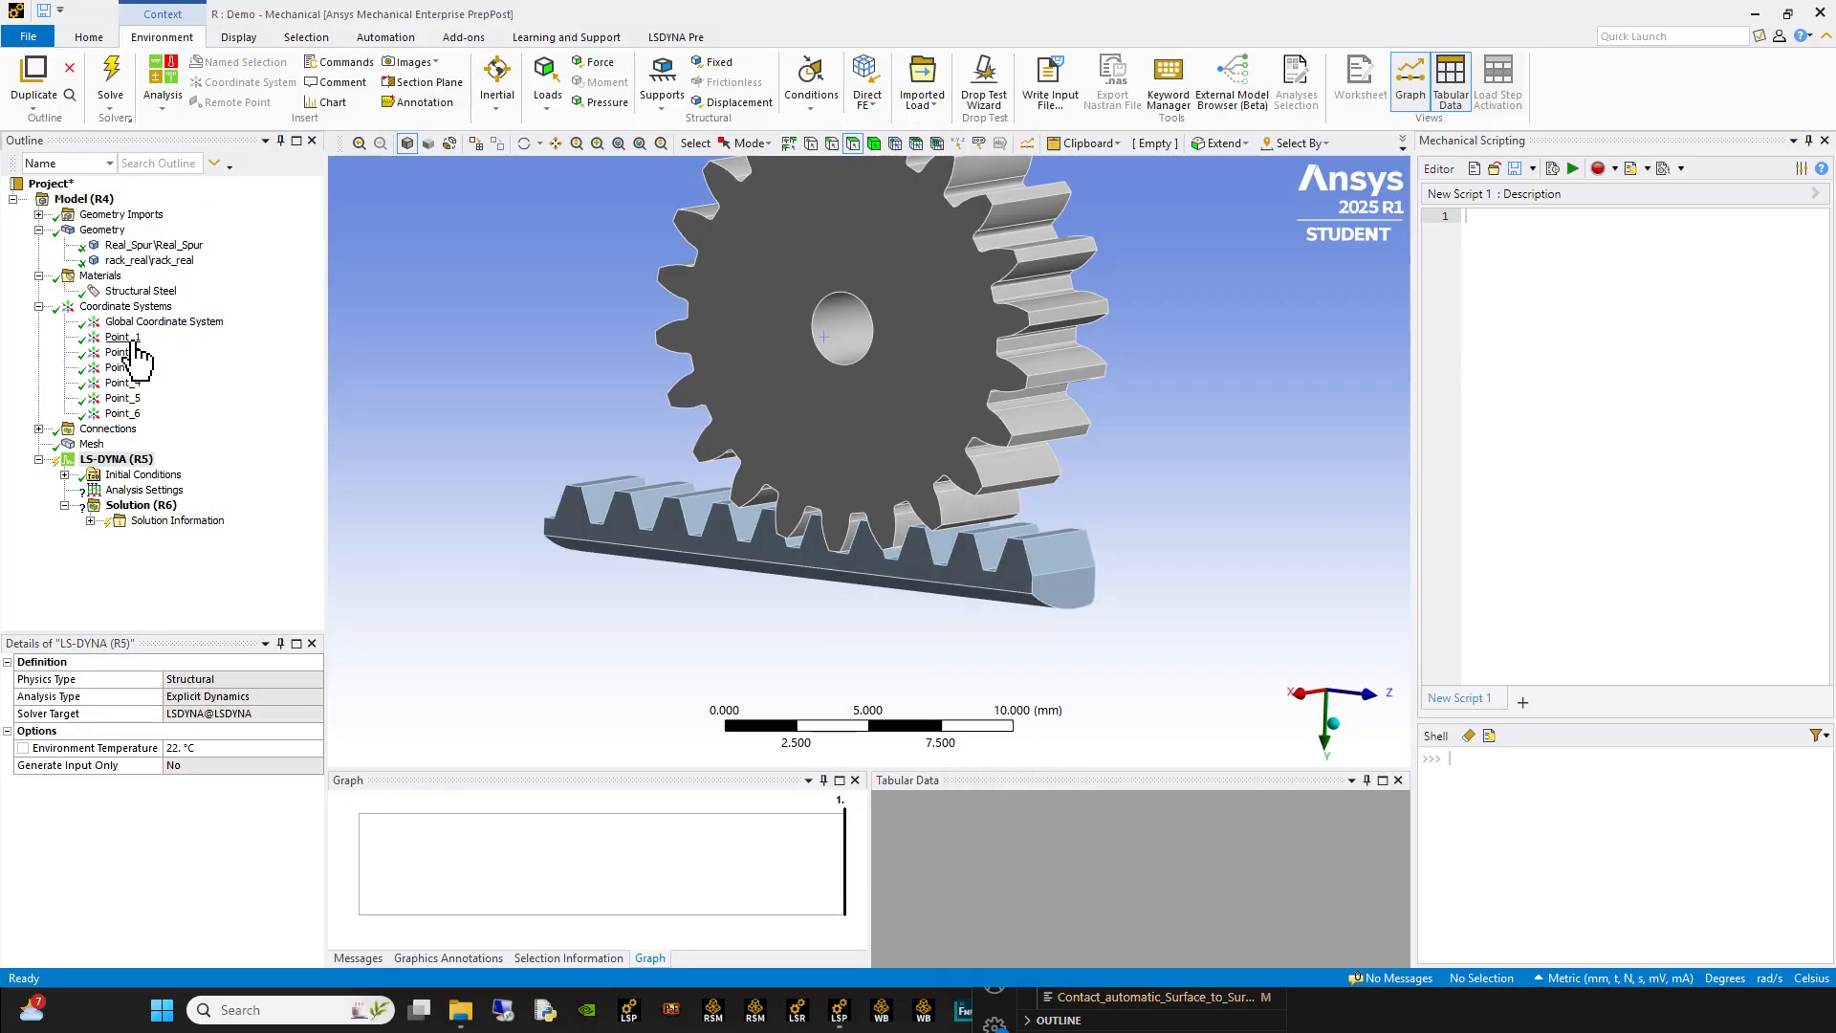
left_click(132, 340)
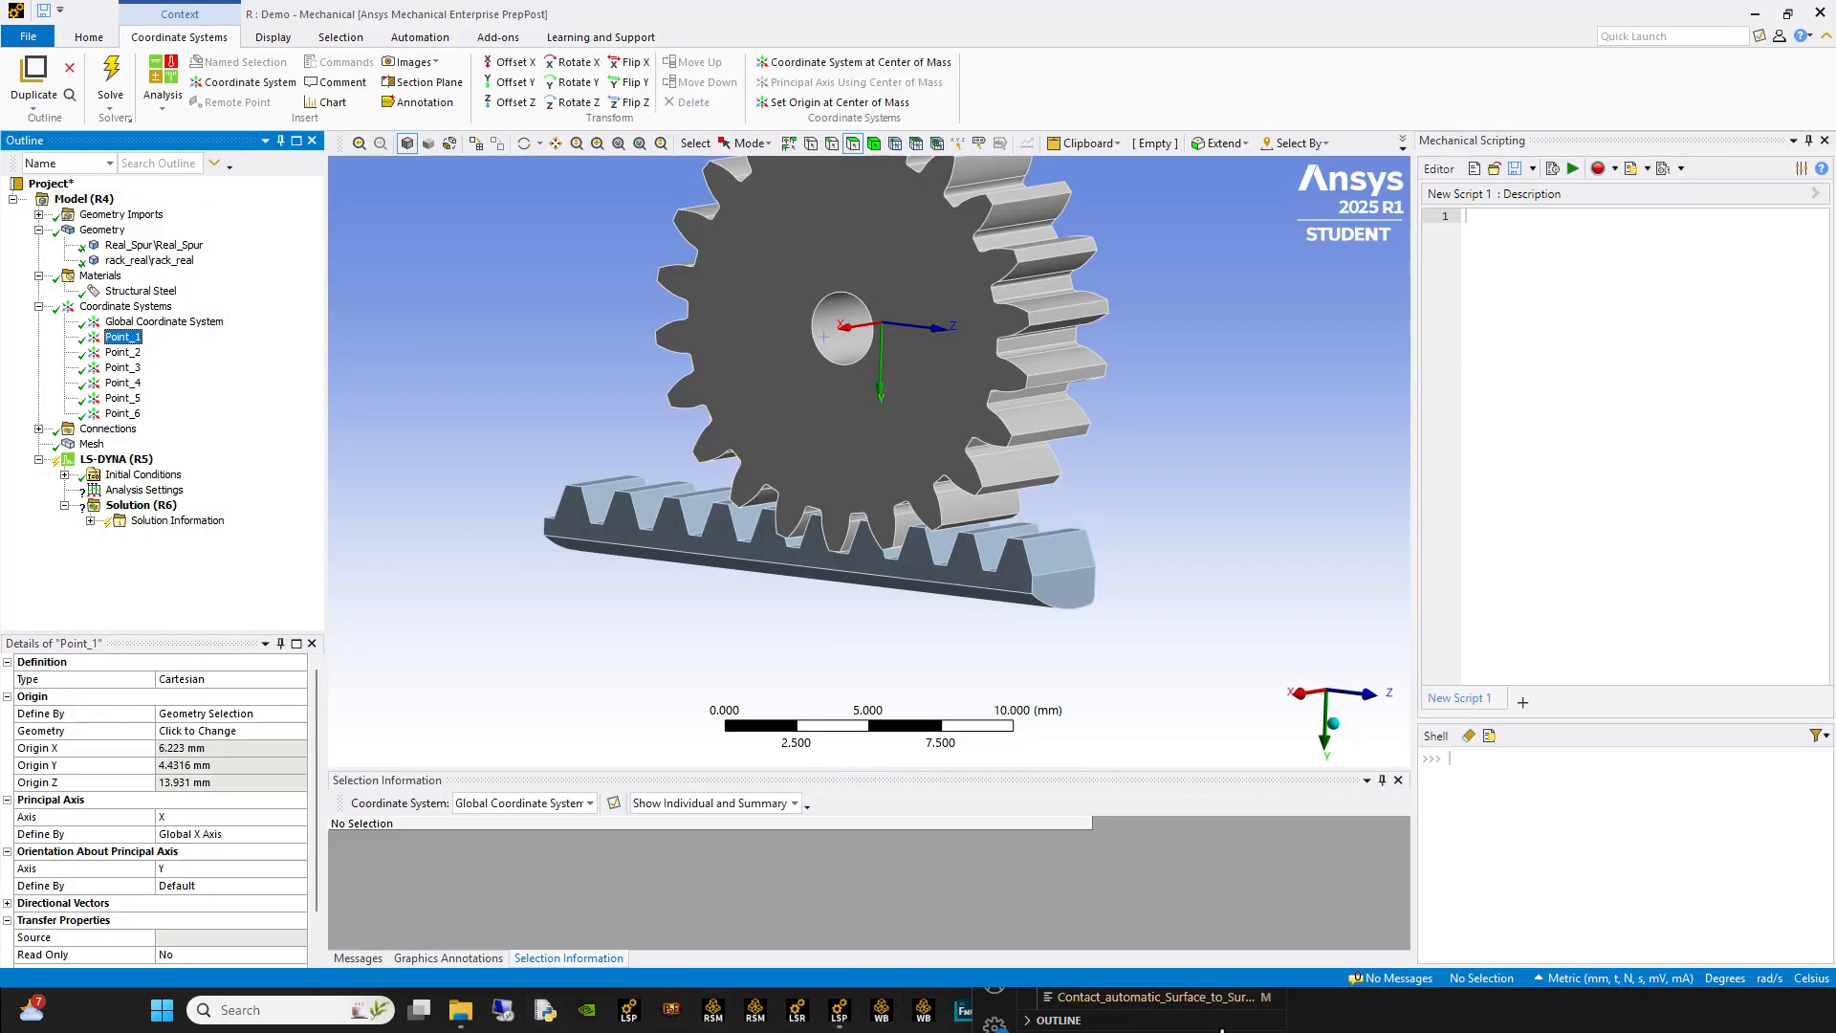
left_click(1239, 1027)
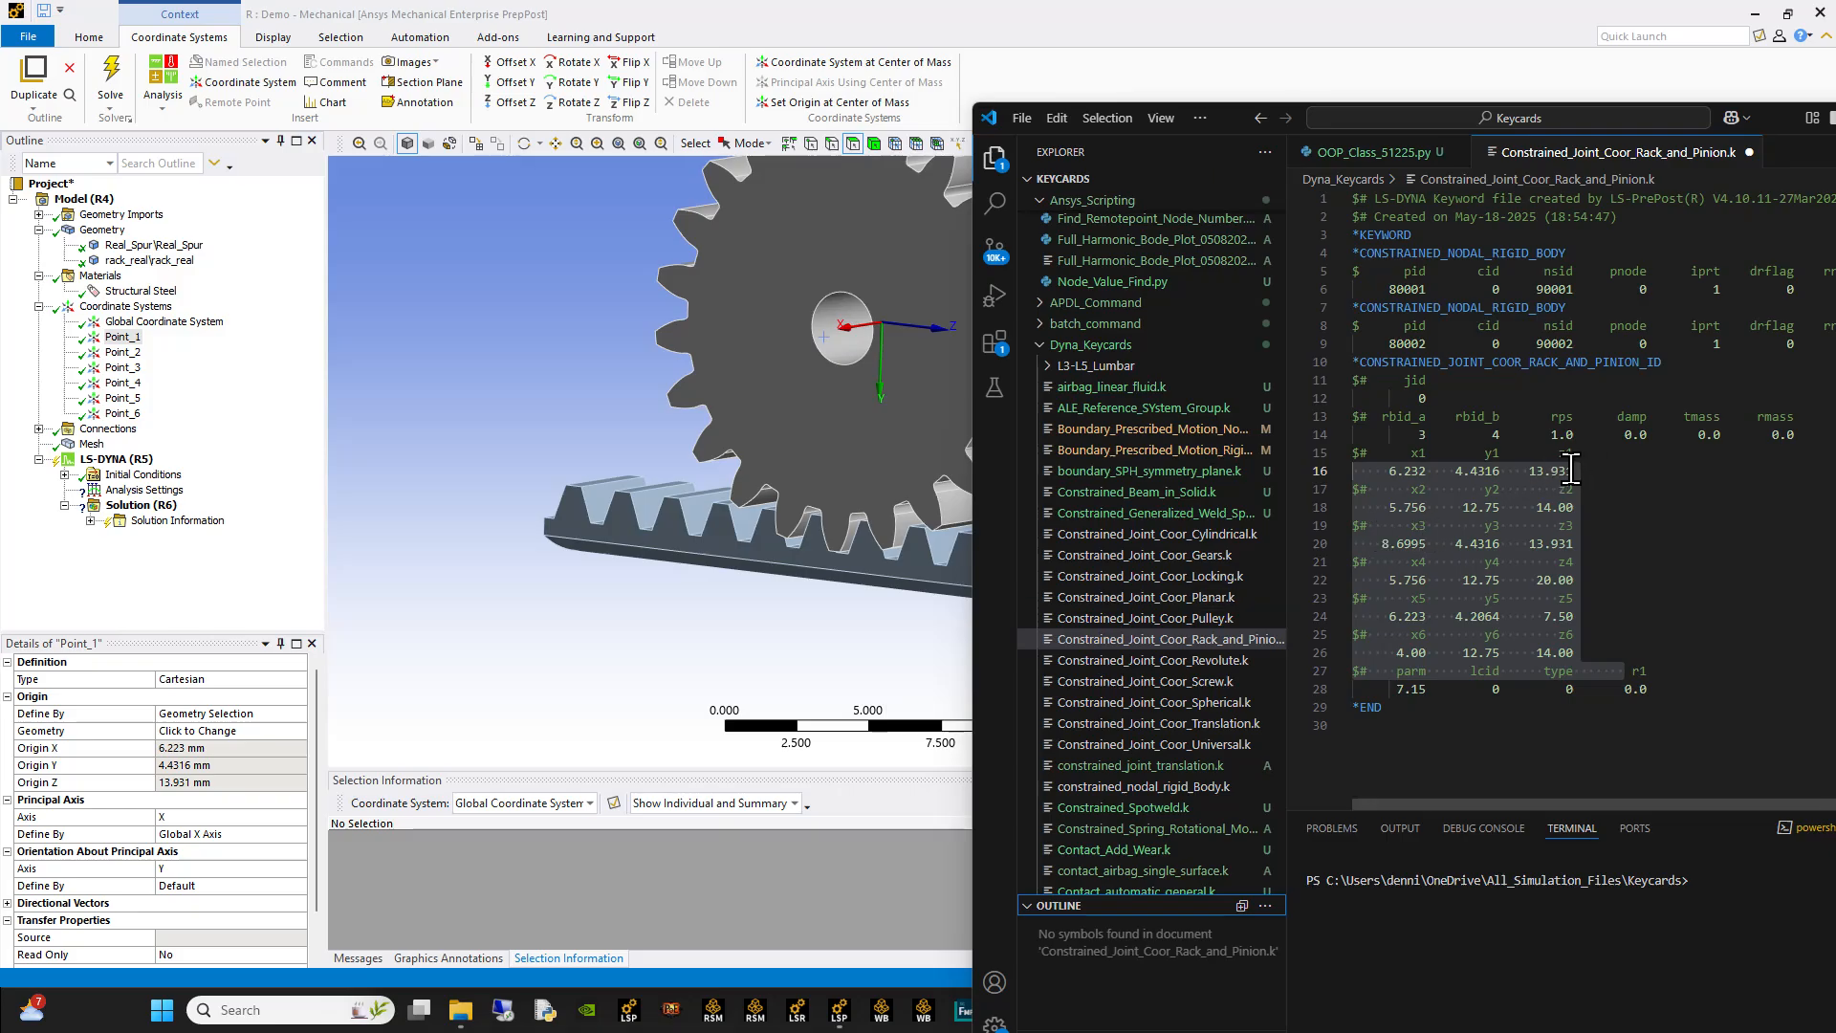
left_click_drag(1577, 470, 1324, 465)
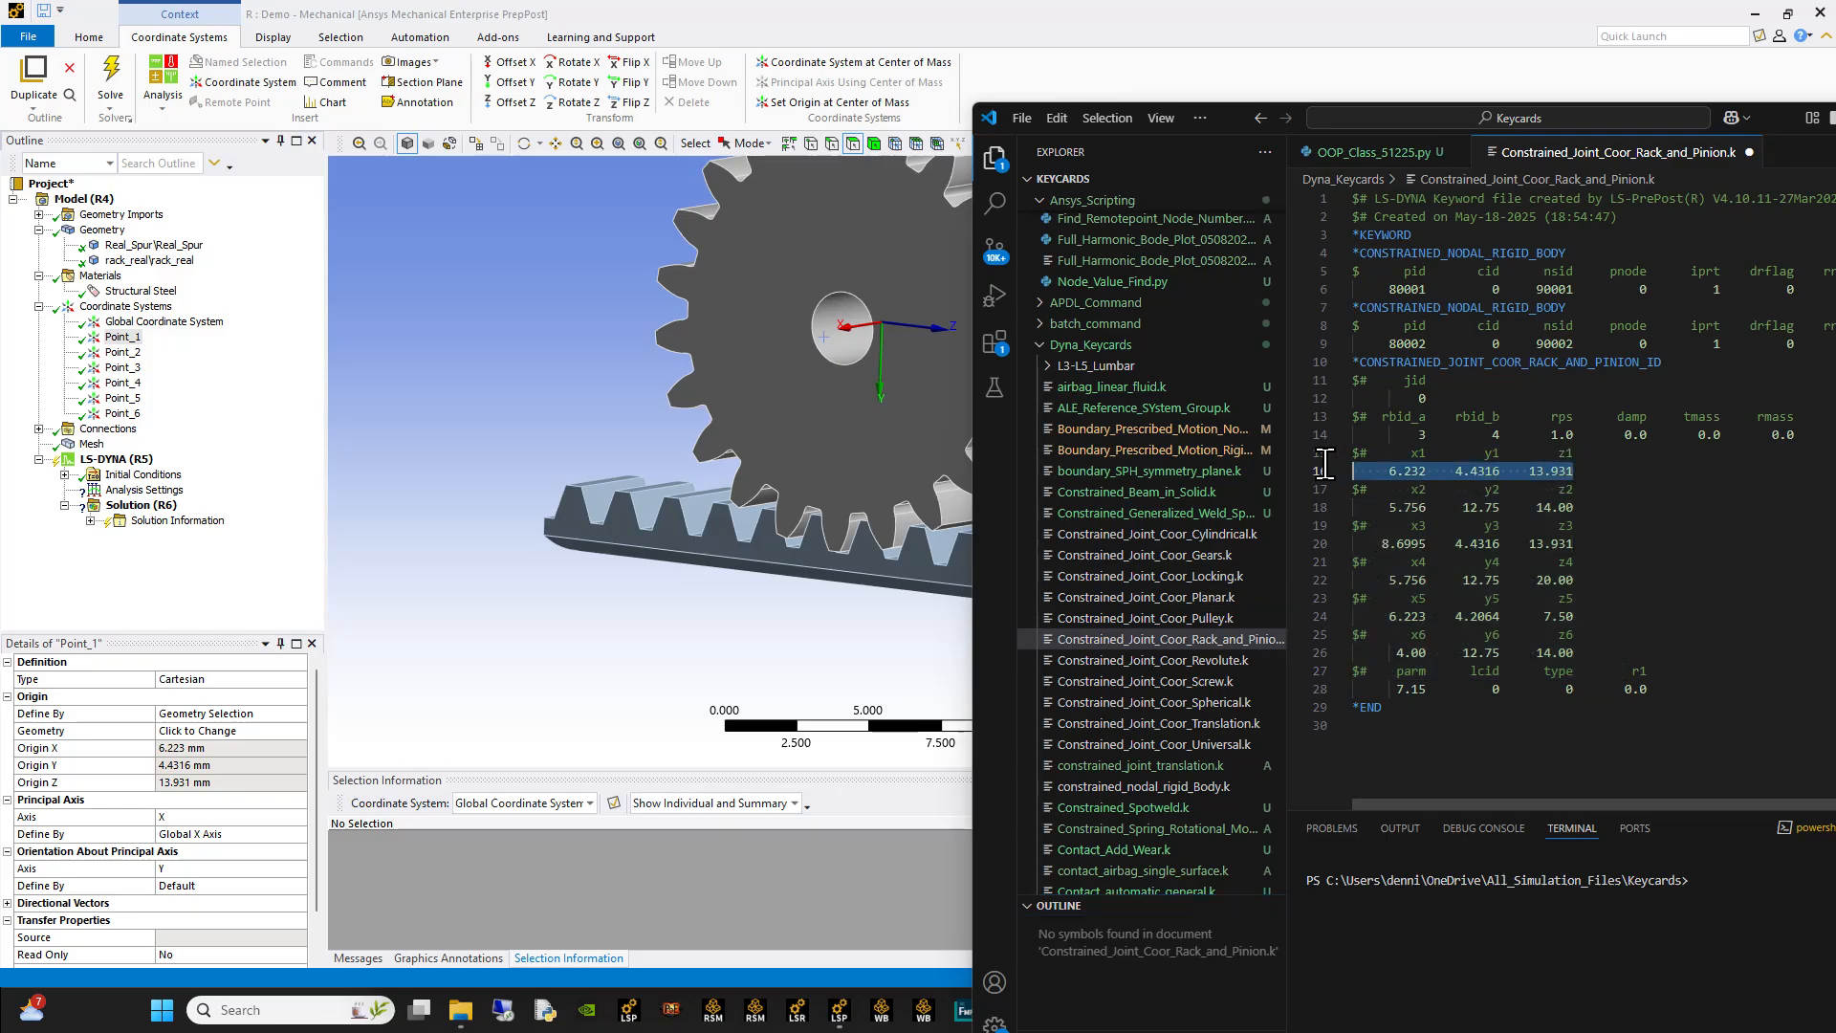
Step: Copy both nodal rigid body cards and the rack-and-pinion joint block into a new keyword snippet under the LS-DYNA analysis in Mechanical
left_click(1641, 632)
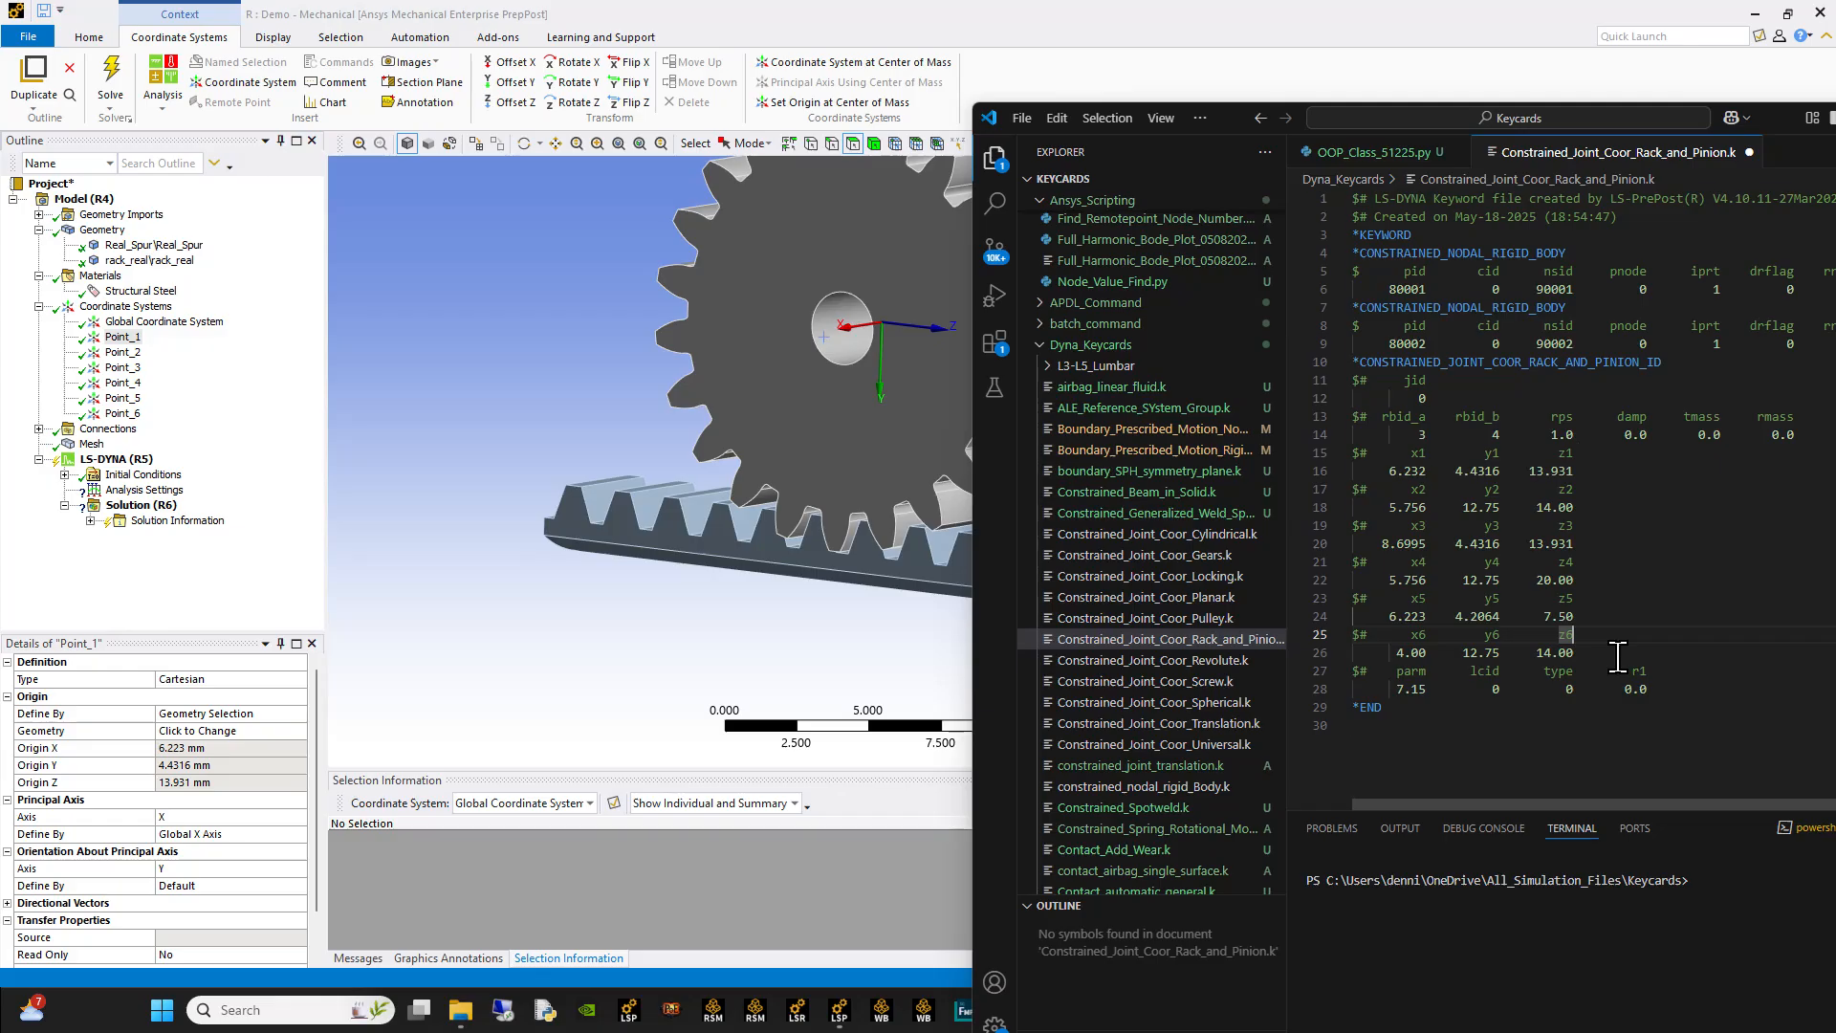
left_click_drag(1692, 688, 1222, 254)
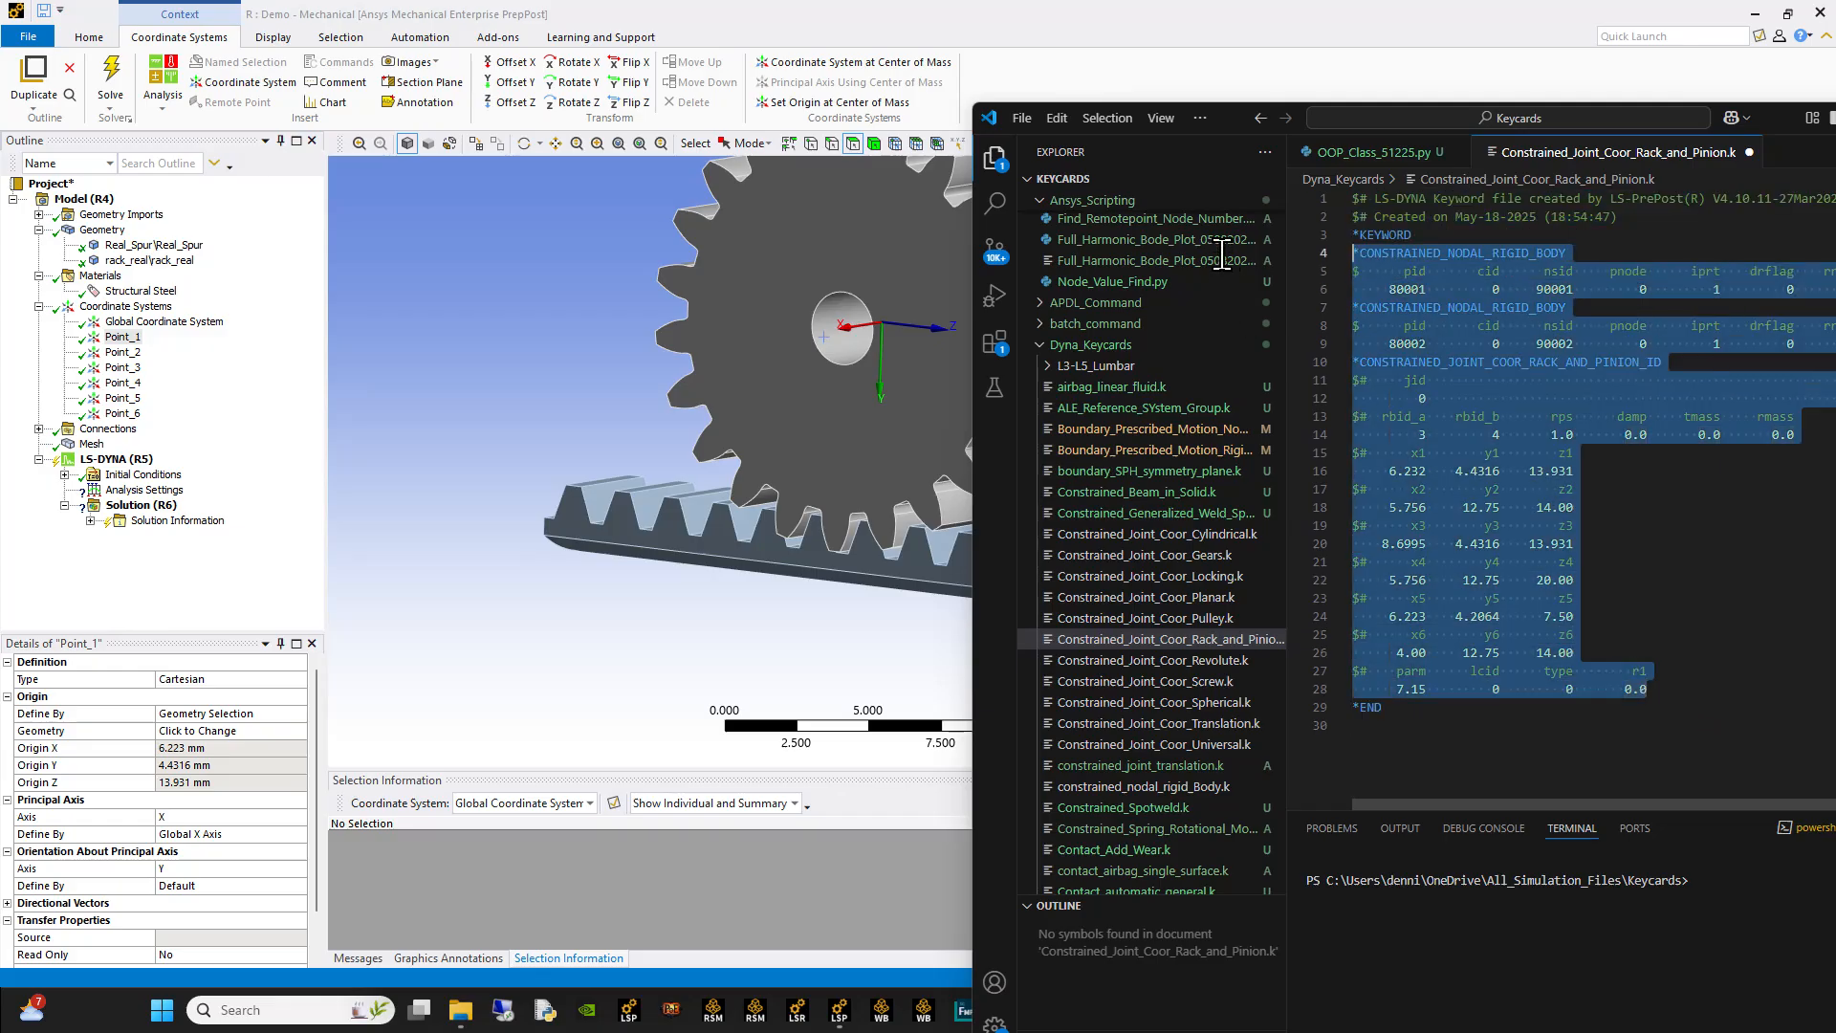
left_click(92, 460)
right_click(92, 462)
mouse_move(177, 466)
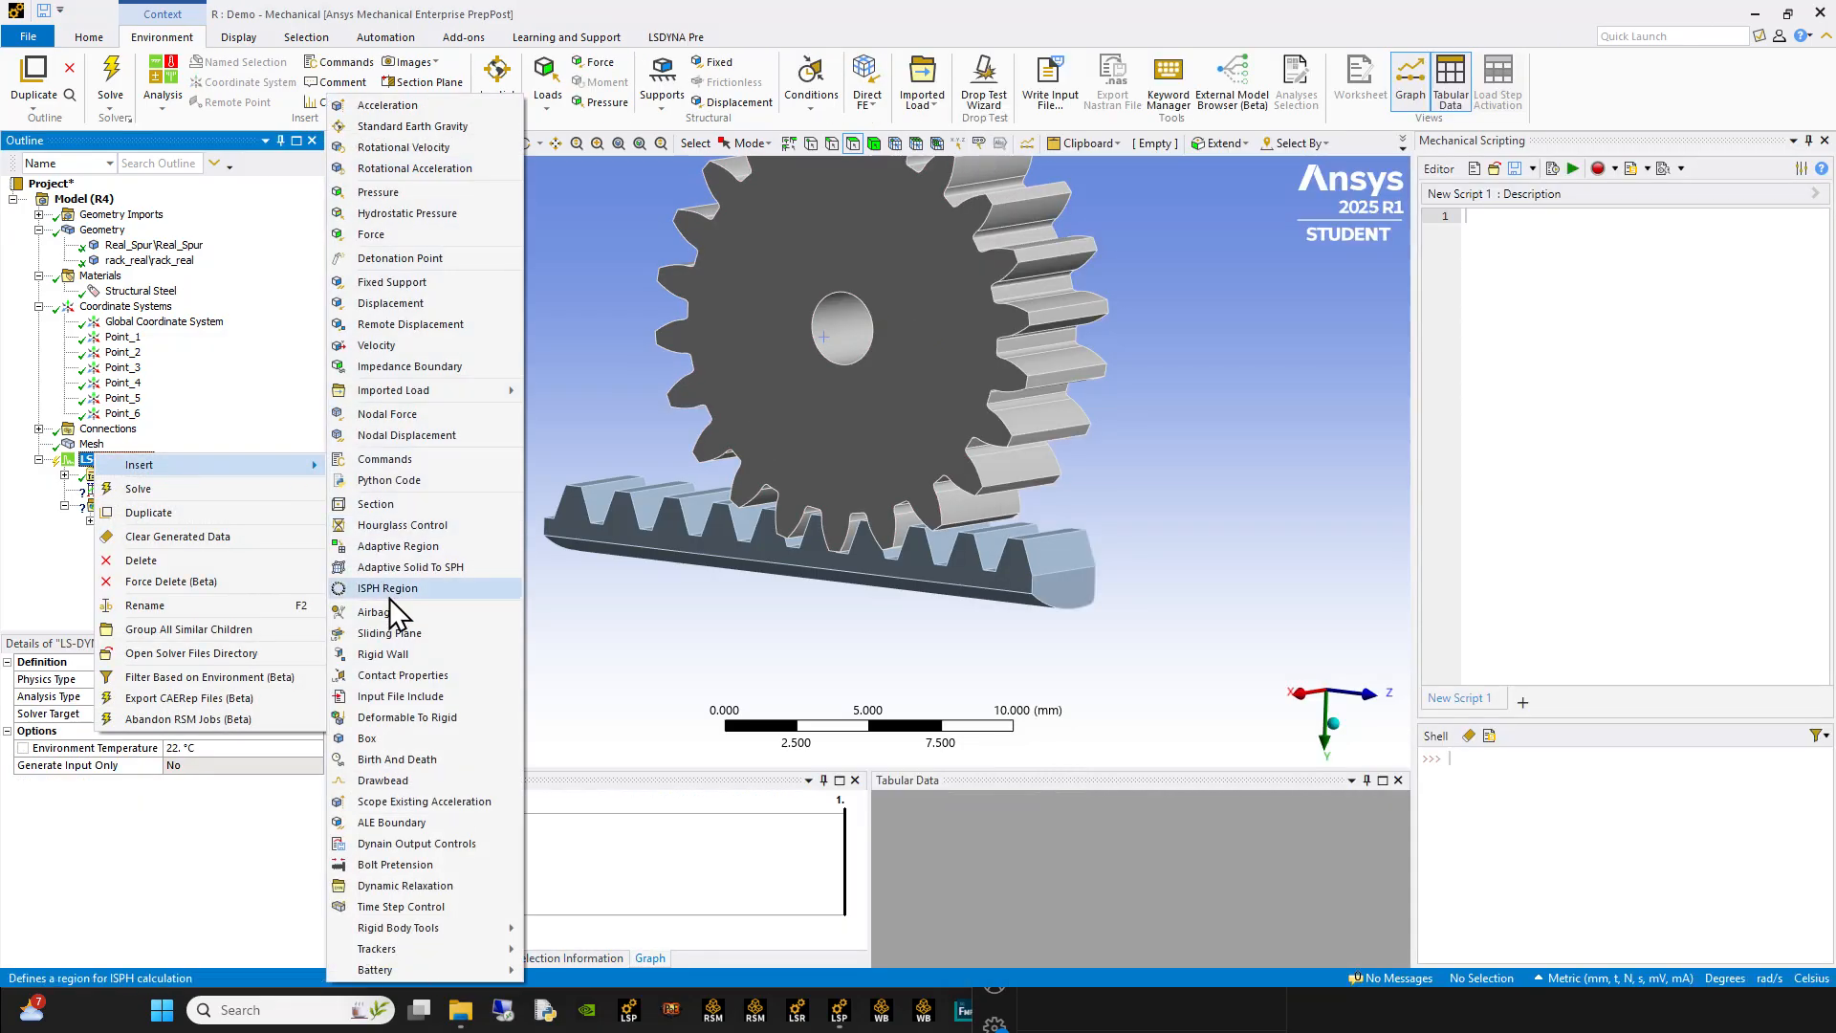
left_click(392, 460)
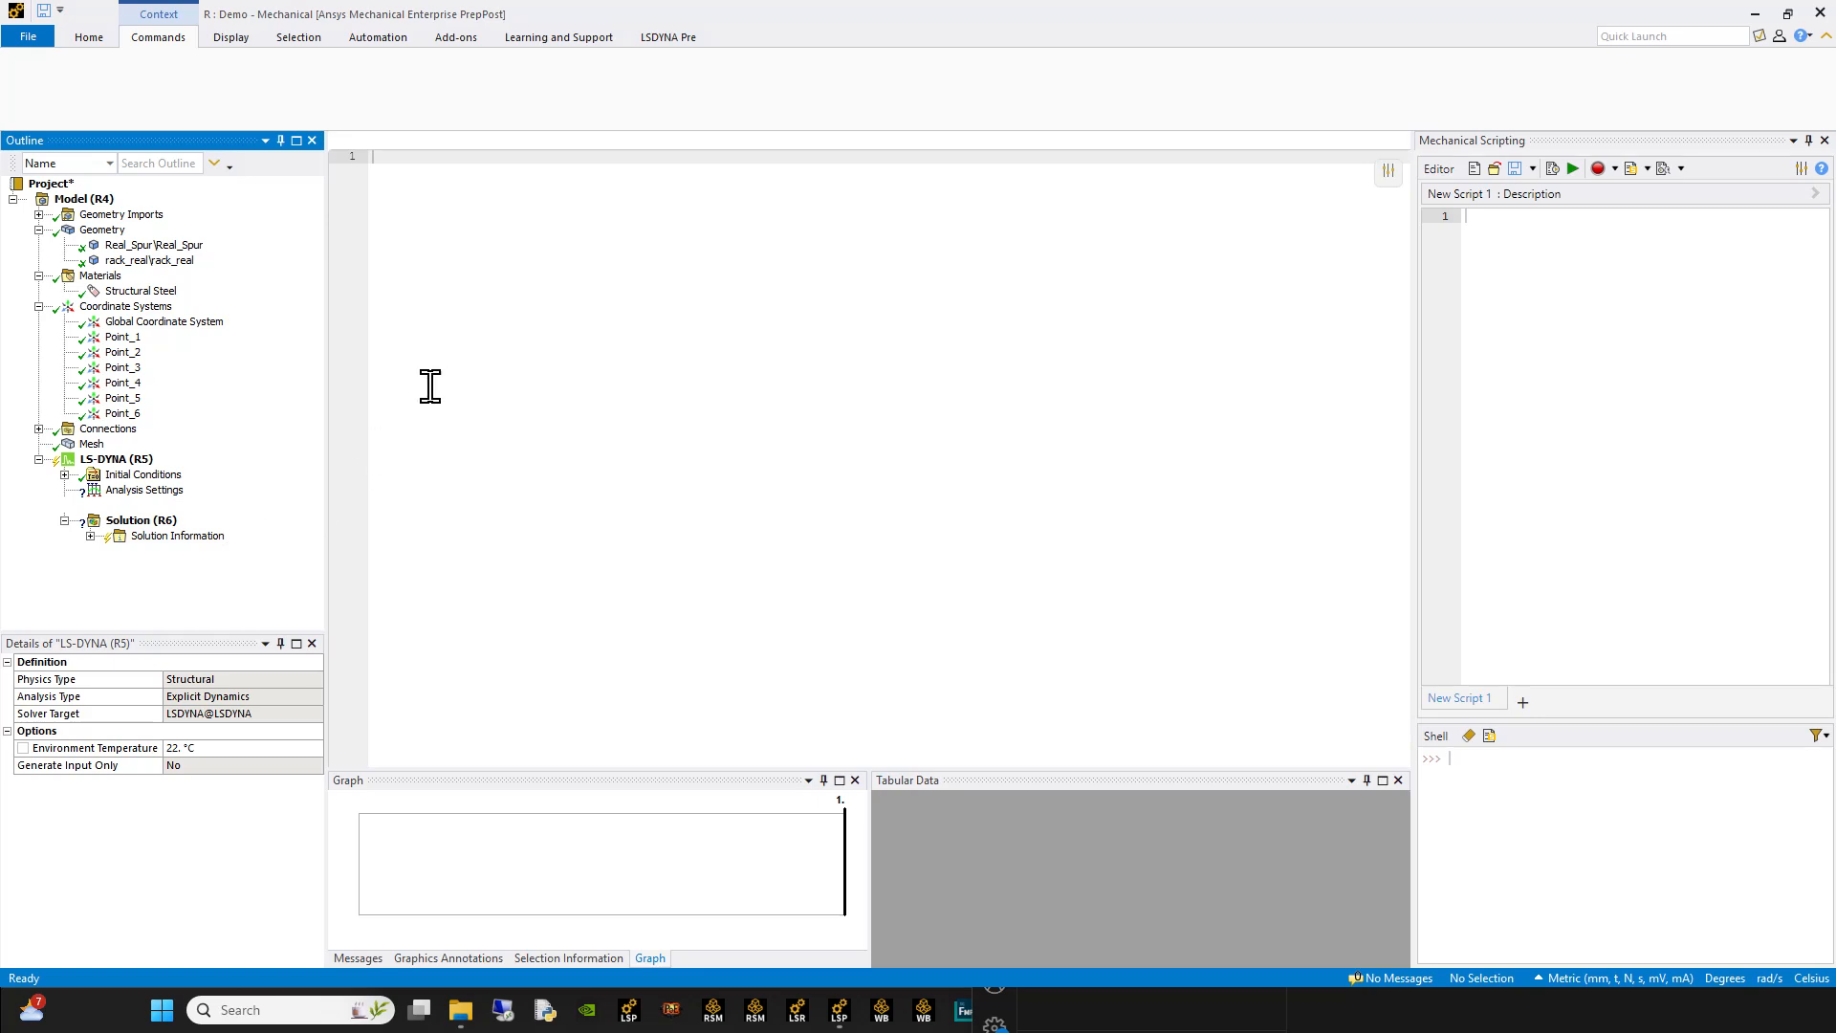
key("ctrl+v")
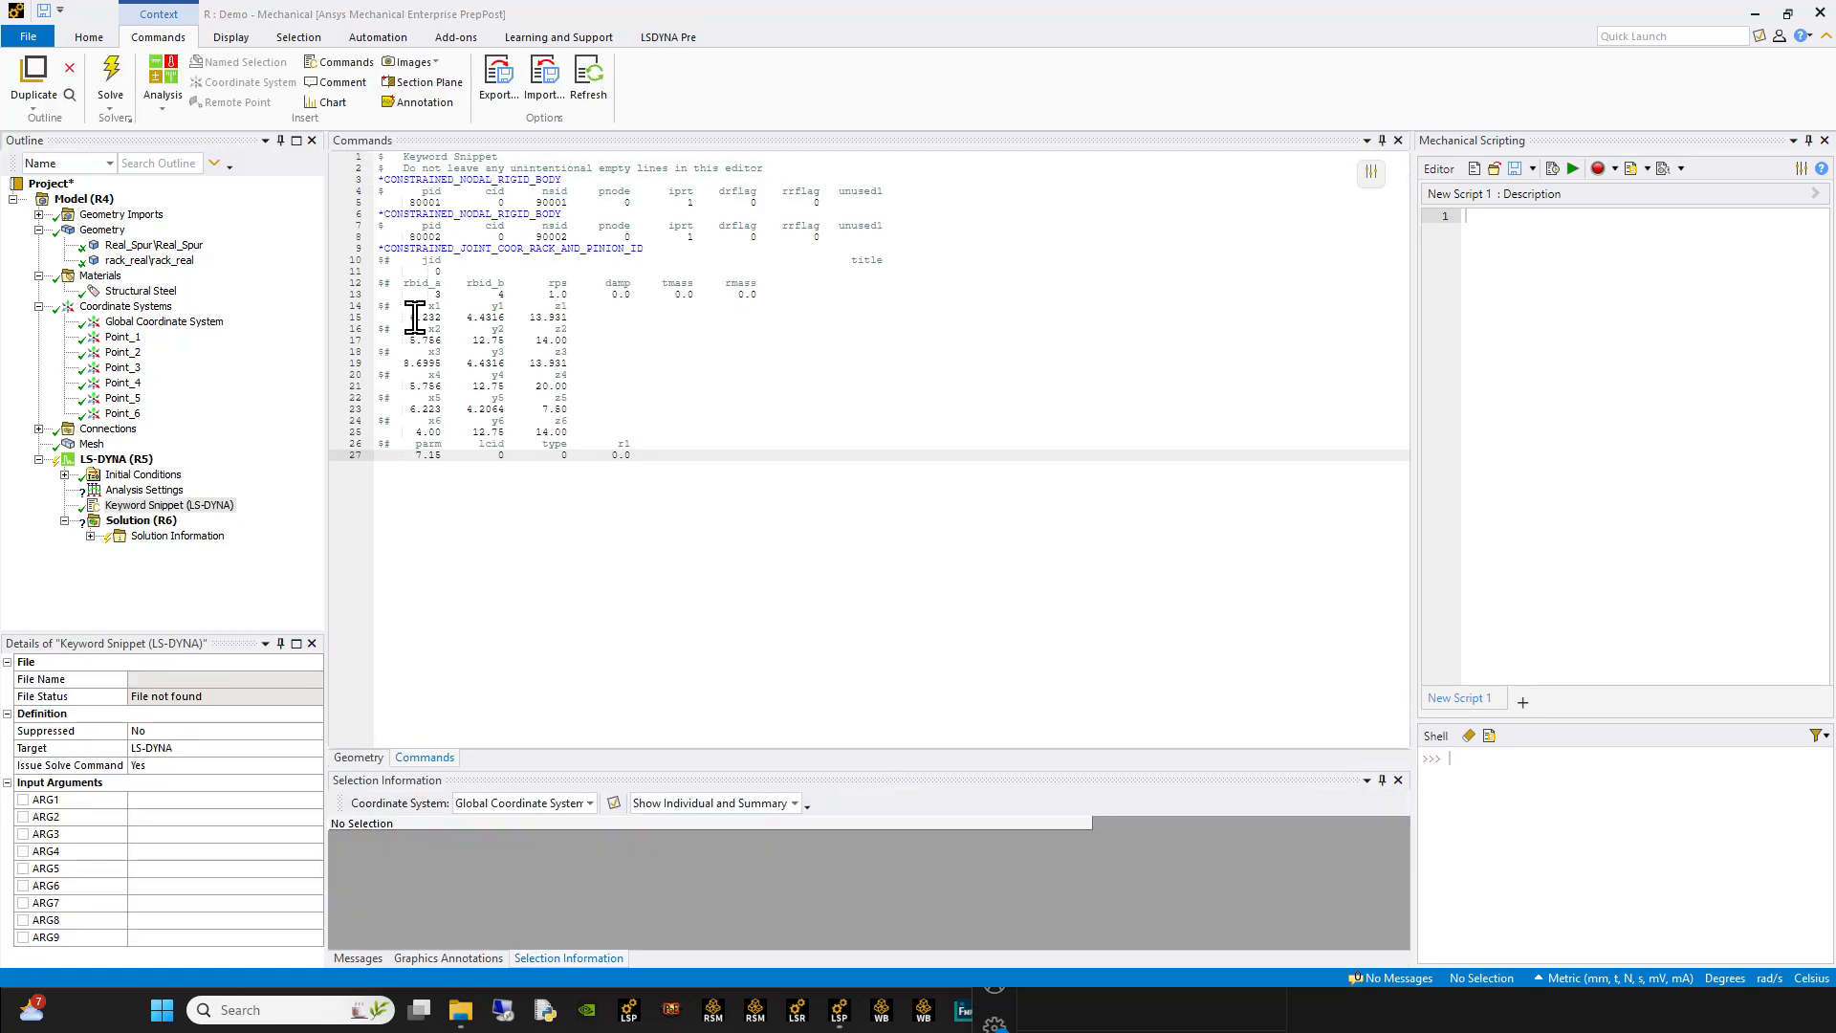
Step: Comment out both *CONSTRAINED_NODAL_RIGID_BODY keyword lines in the snippet with a leading $
left_click(390, 215)
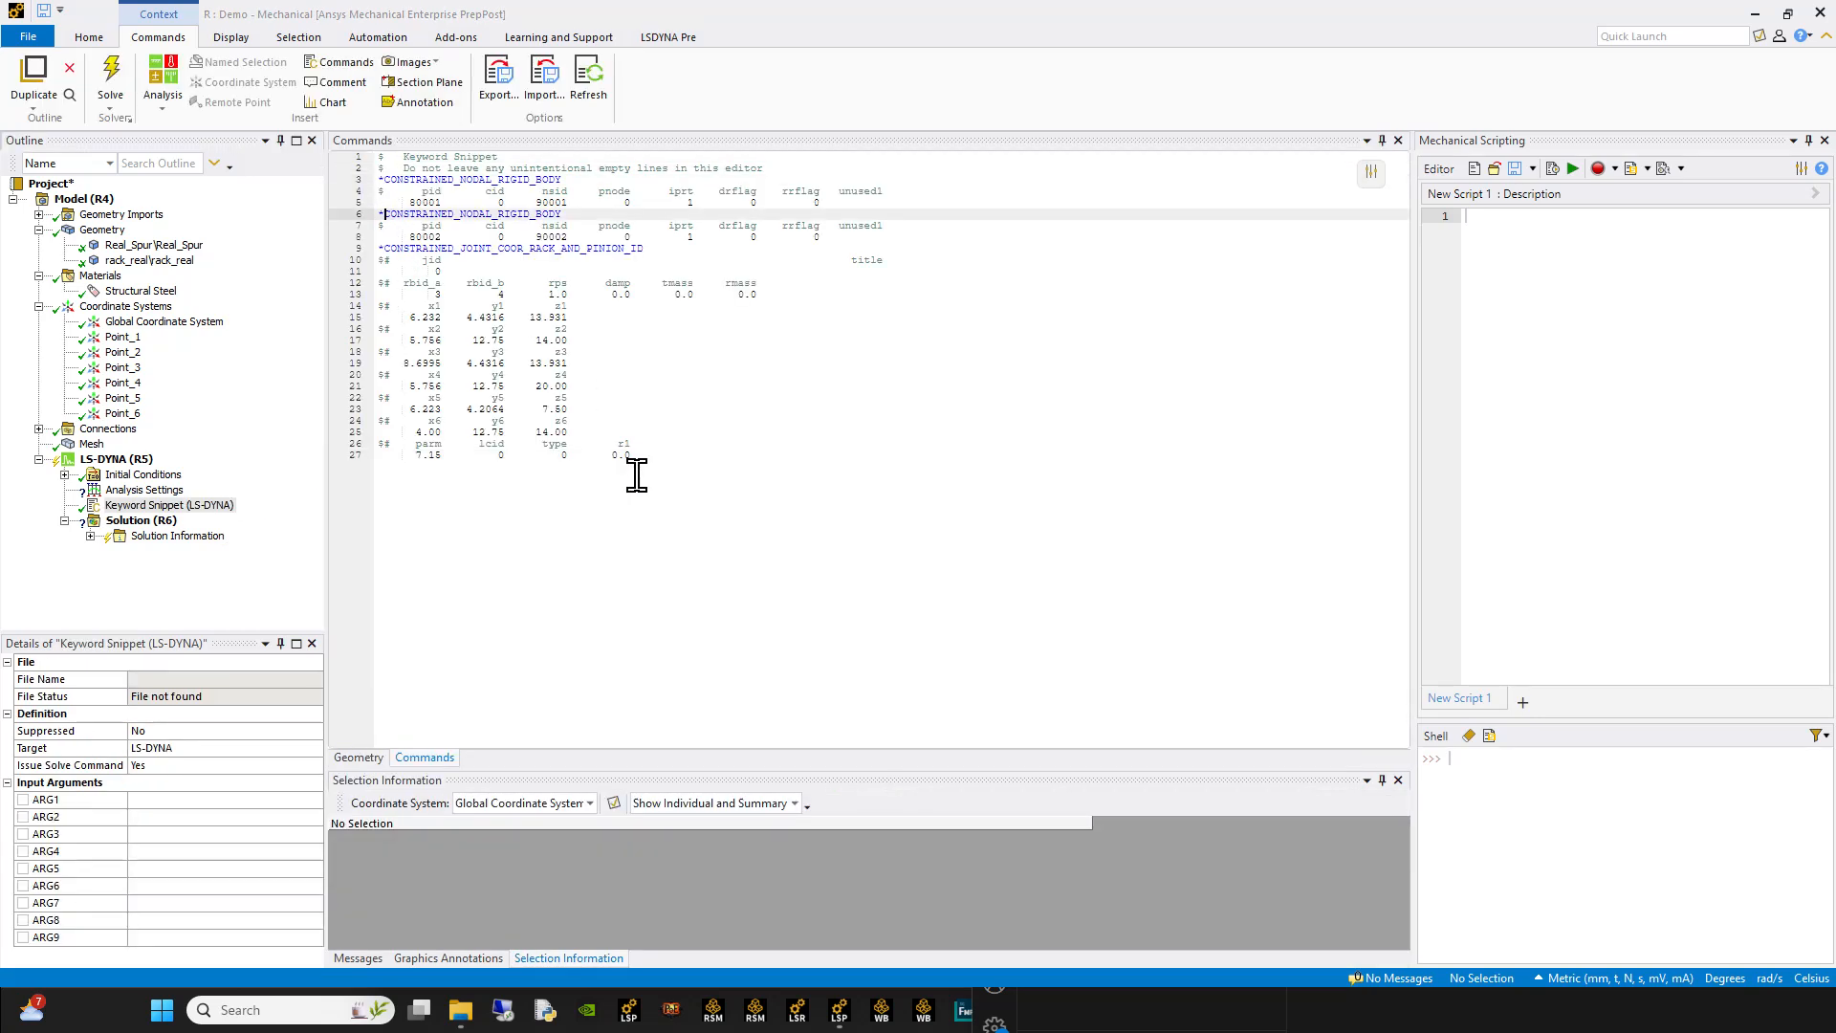
type("$")
key("Down")
key("Down")
key("Up")
key("Up")
key("Up")
key("Left")
type("$")
key("Up")
key("Up")
key("Left")
key("Left")
key("Right")
type("$")
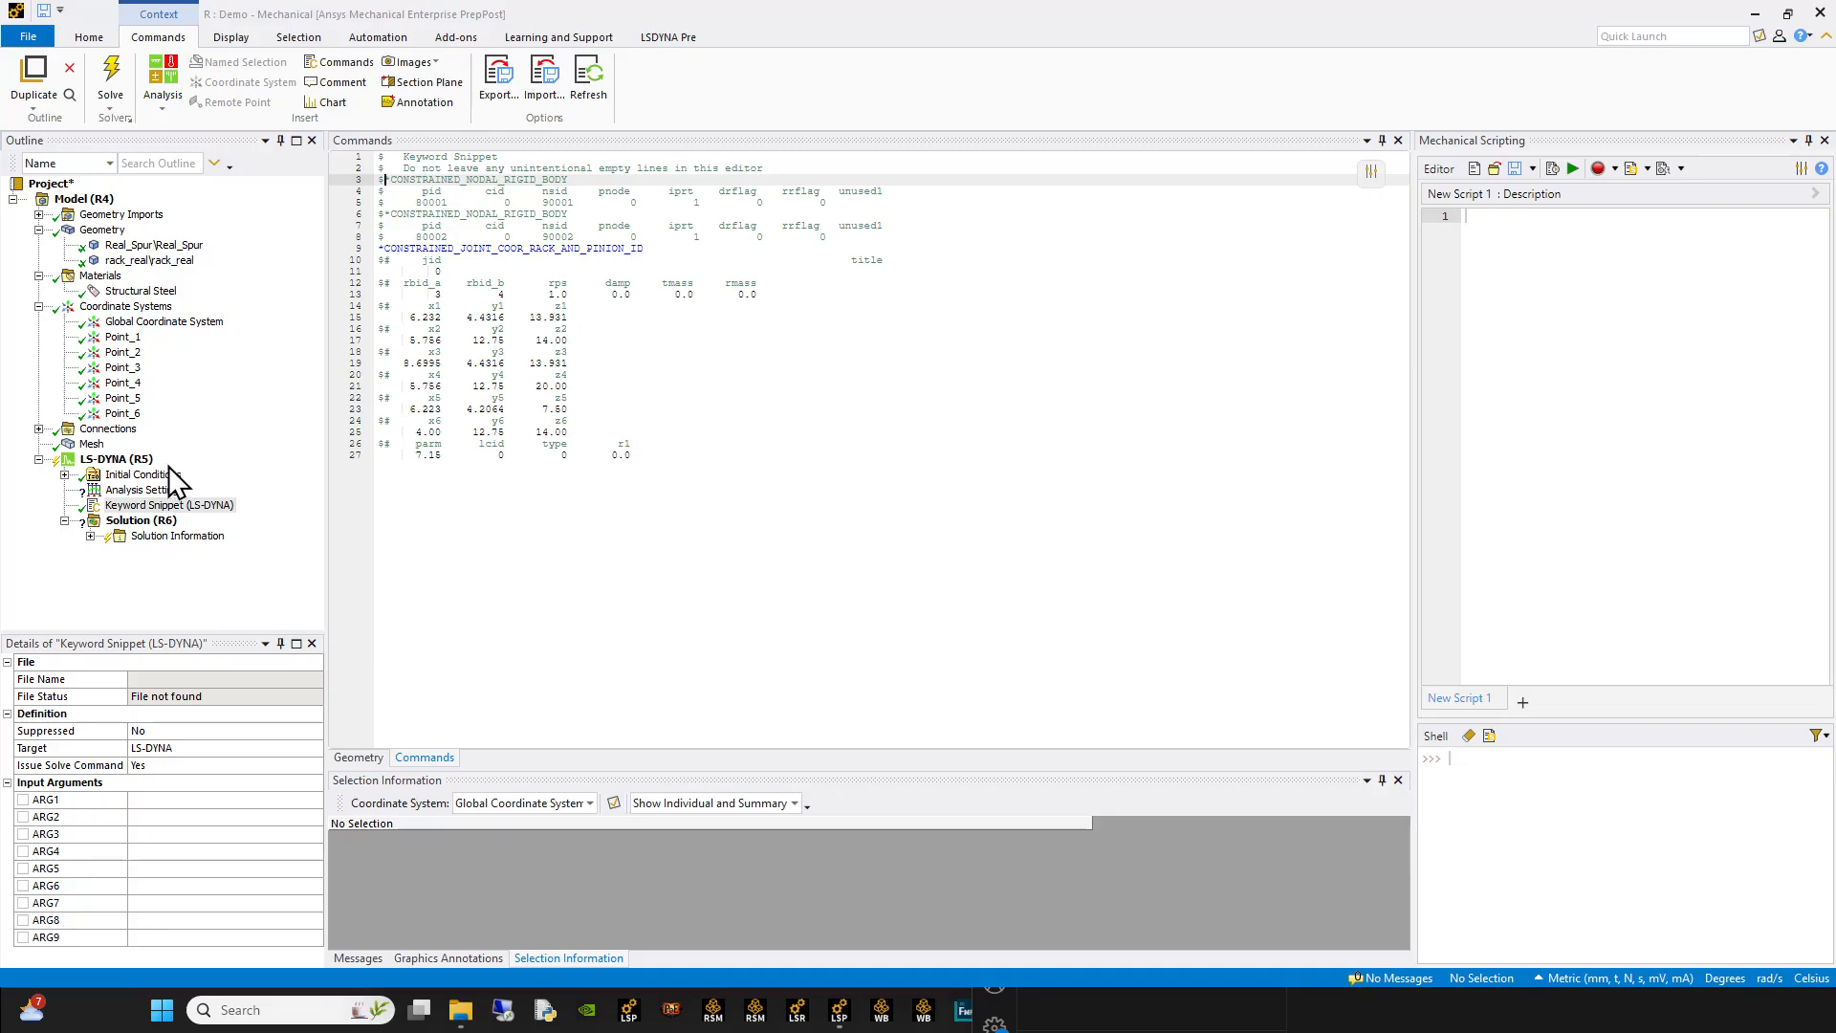
Step: Add two Remote Displacement supports to the LS-DYNA analysis
left_click(132, 461)
right_click(138, 467)
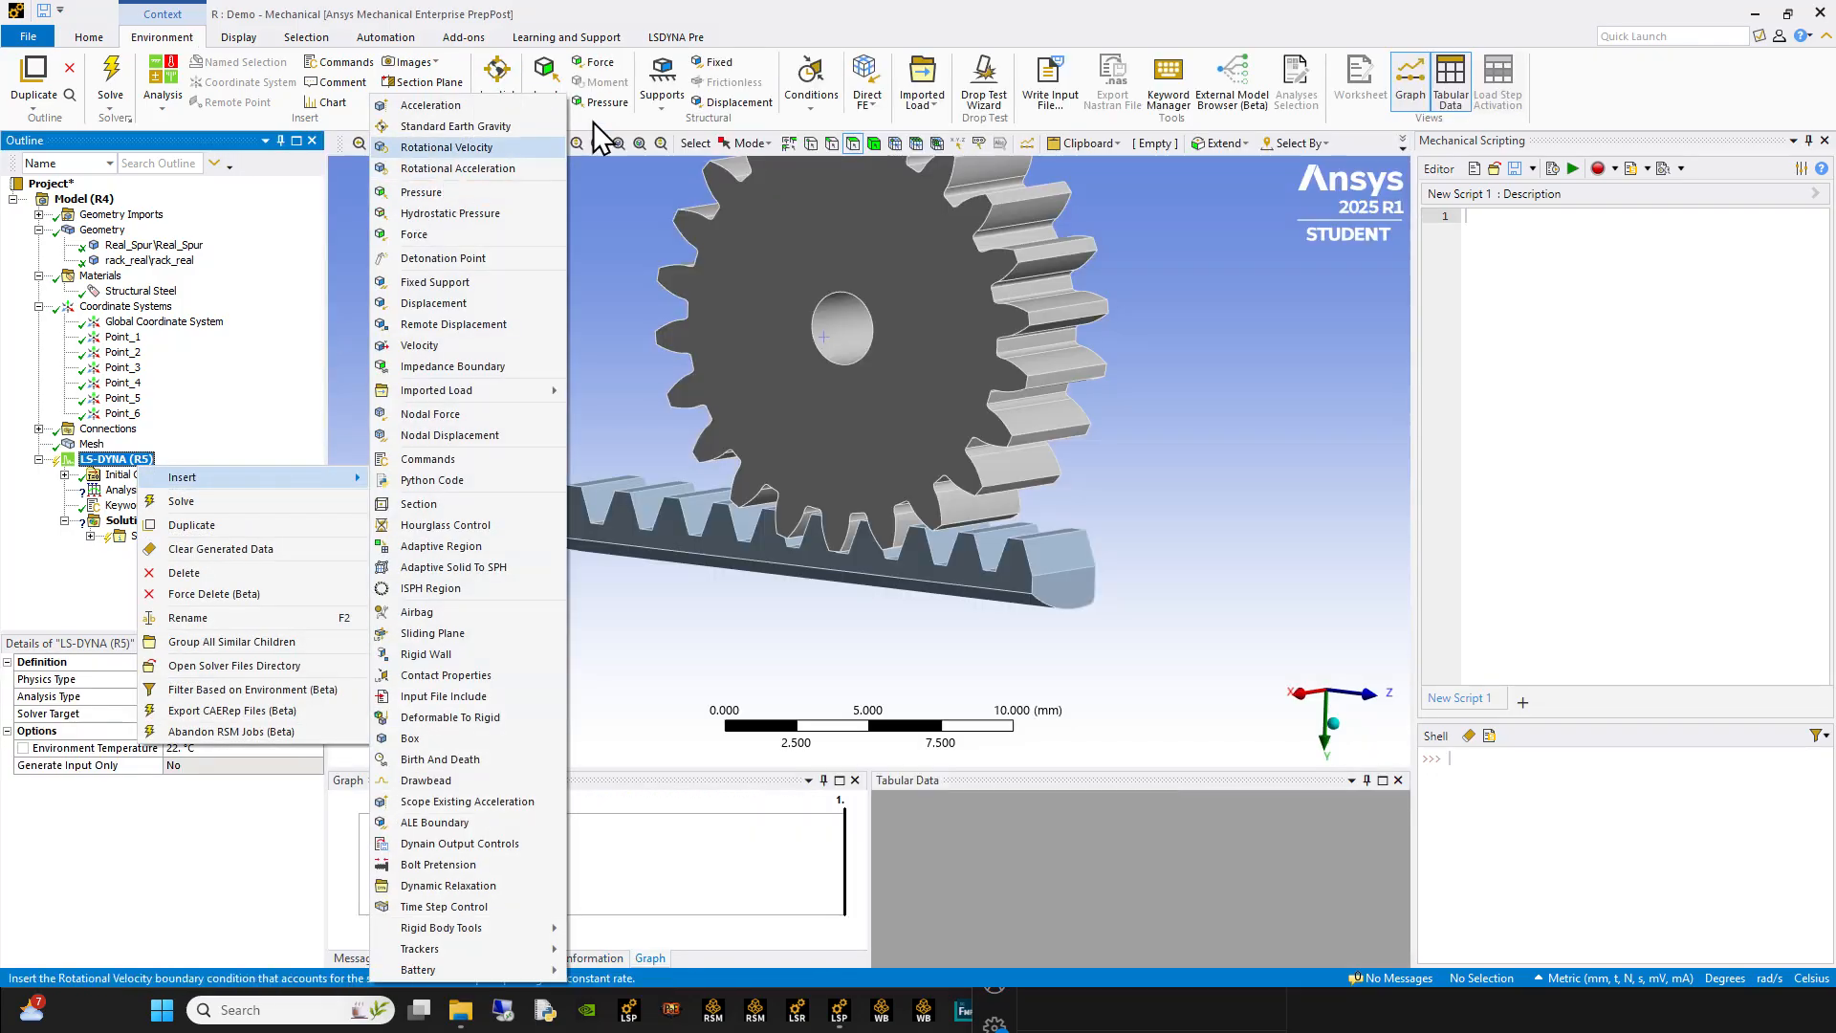
left_click(671, 107)
left_click(712, 123)
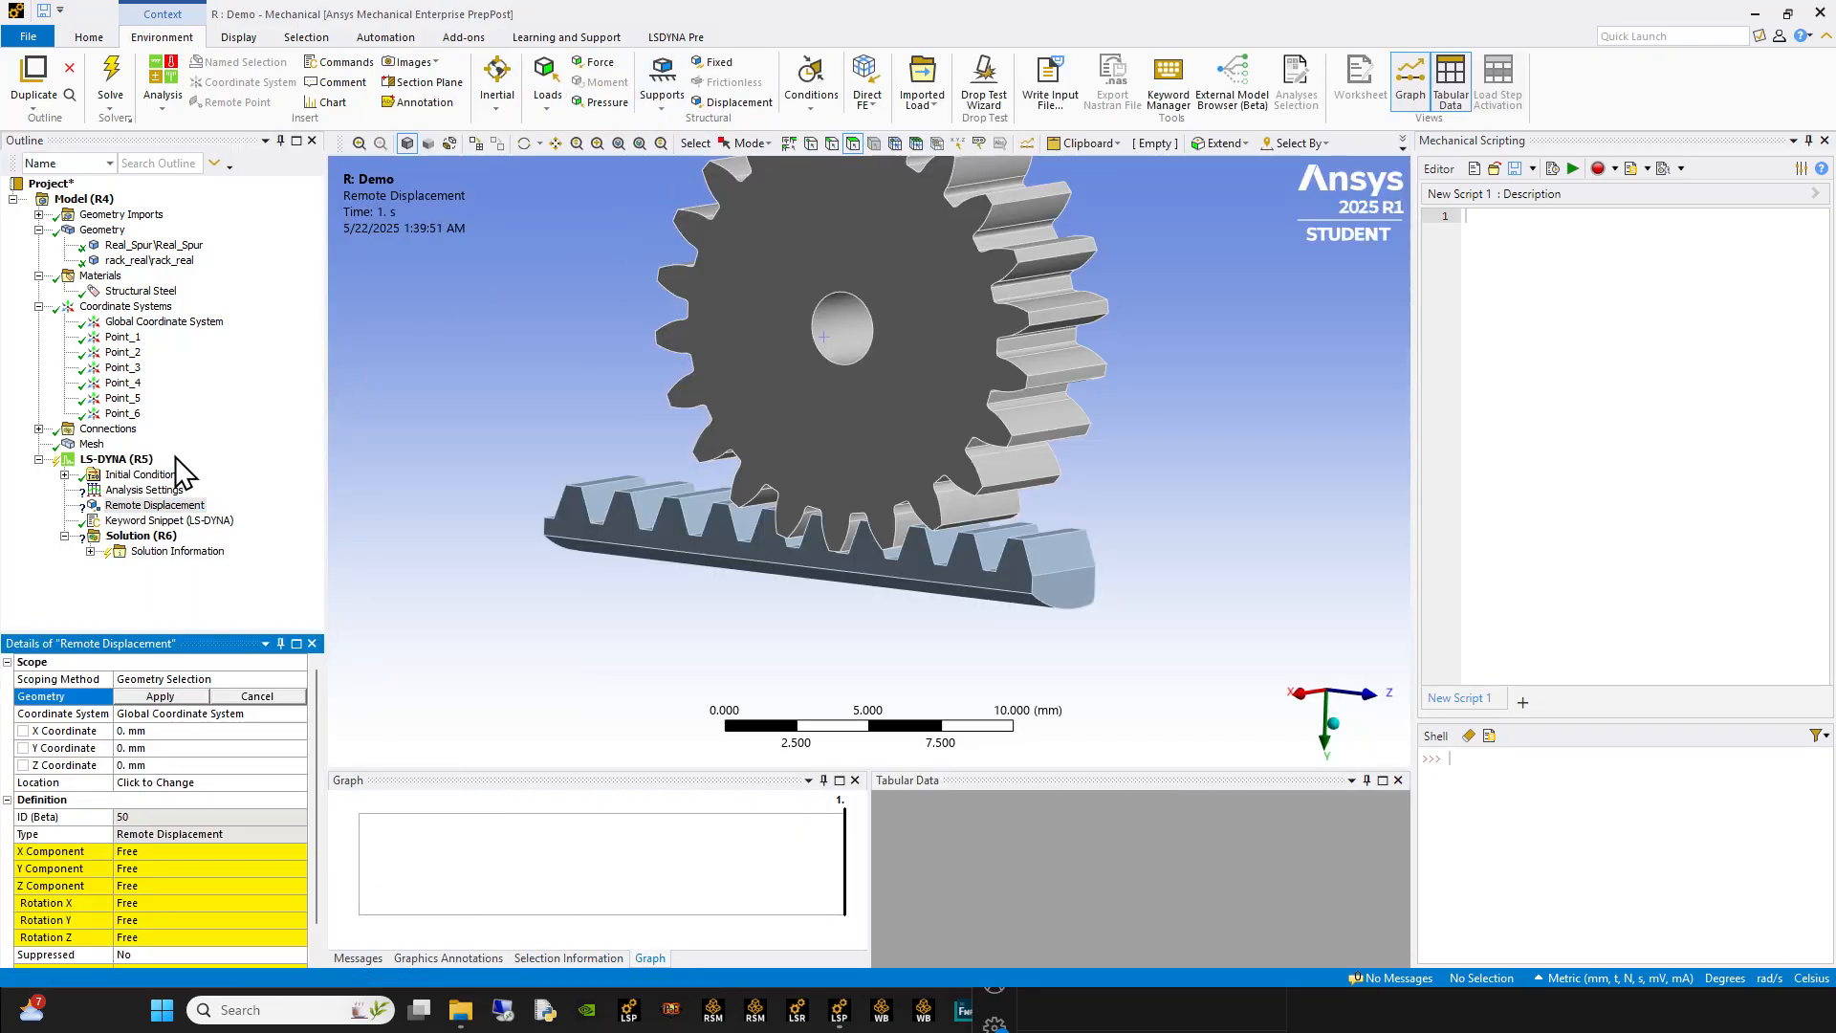
left_click(169, 456)
left_click(669, 105)
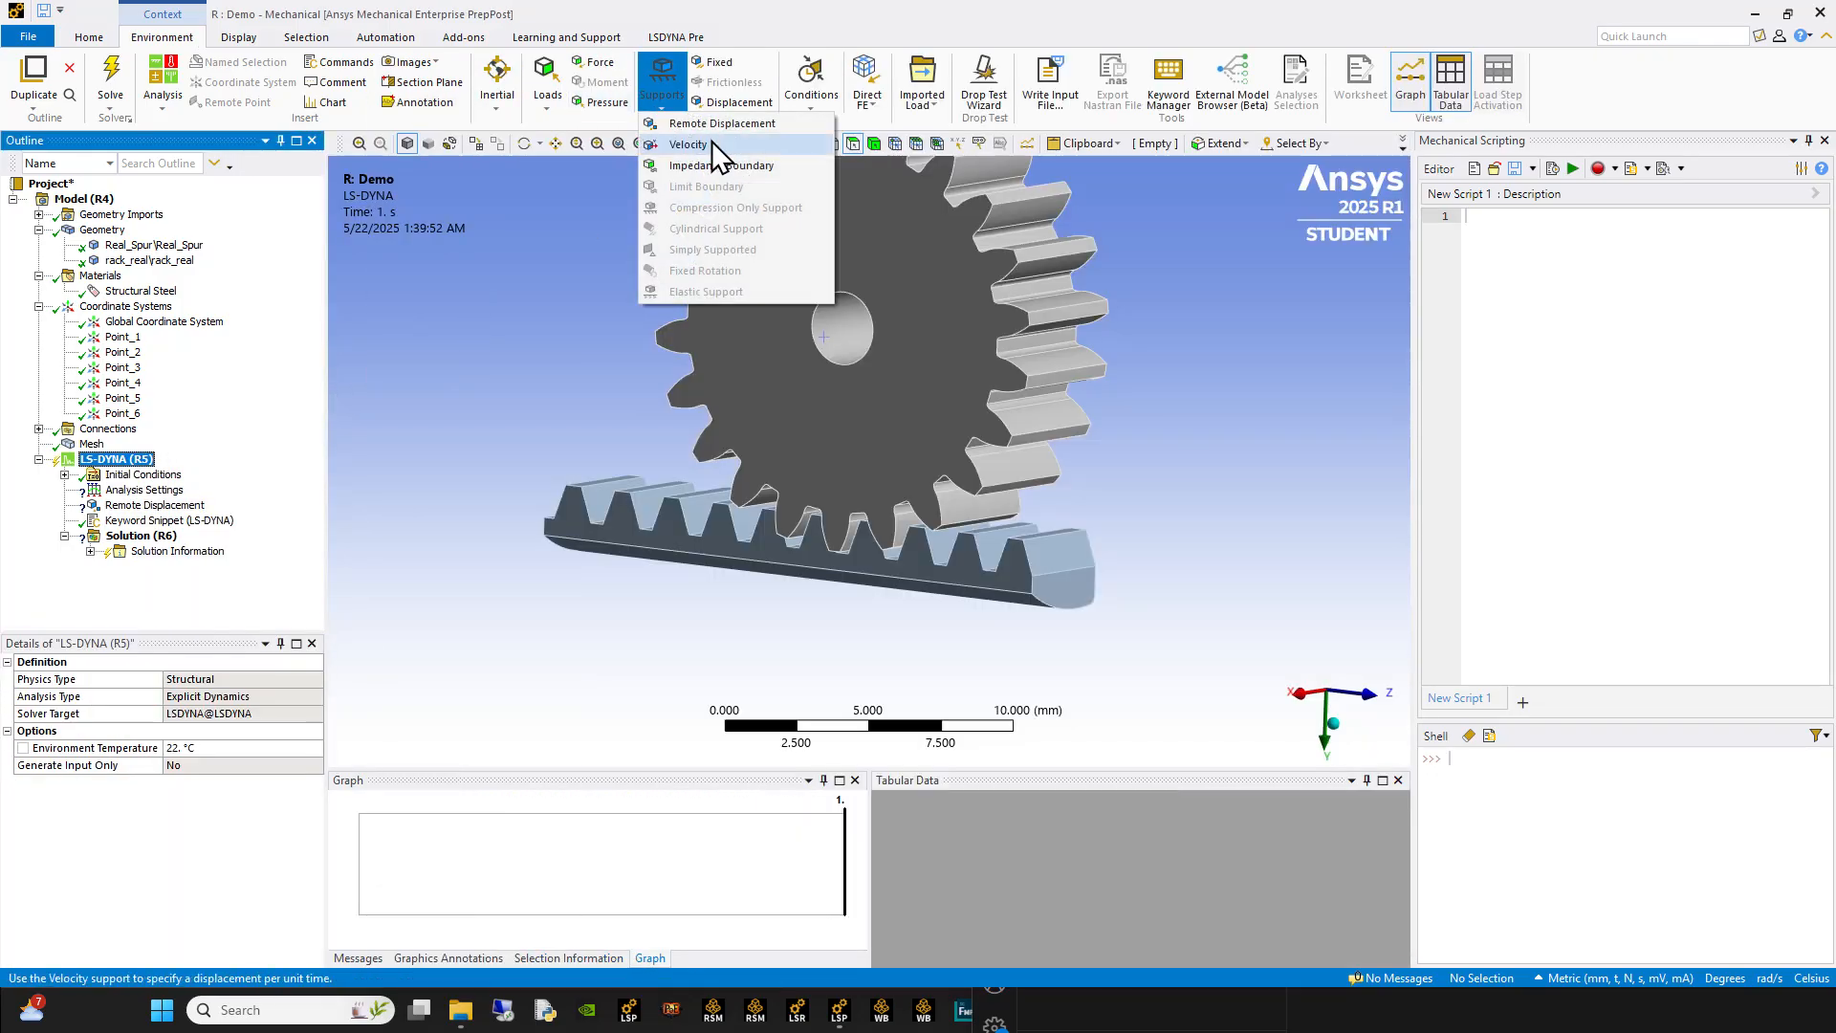
left_click(706, 134)
Step: Scope the first Remote Displacement to the cylindrical bore face of the gear
left_click(153, 505)
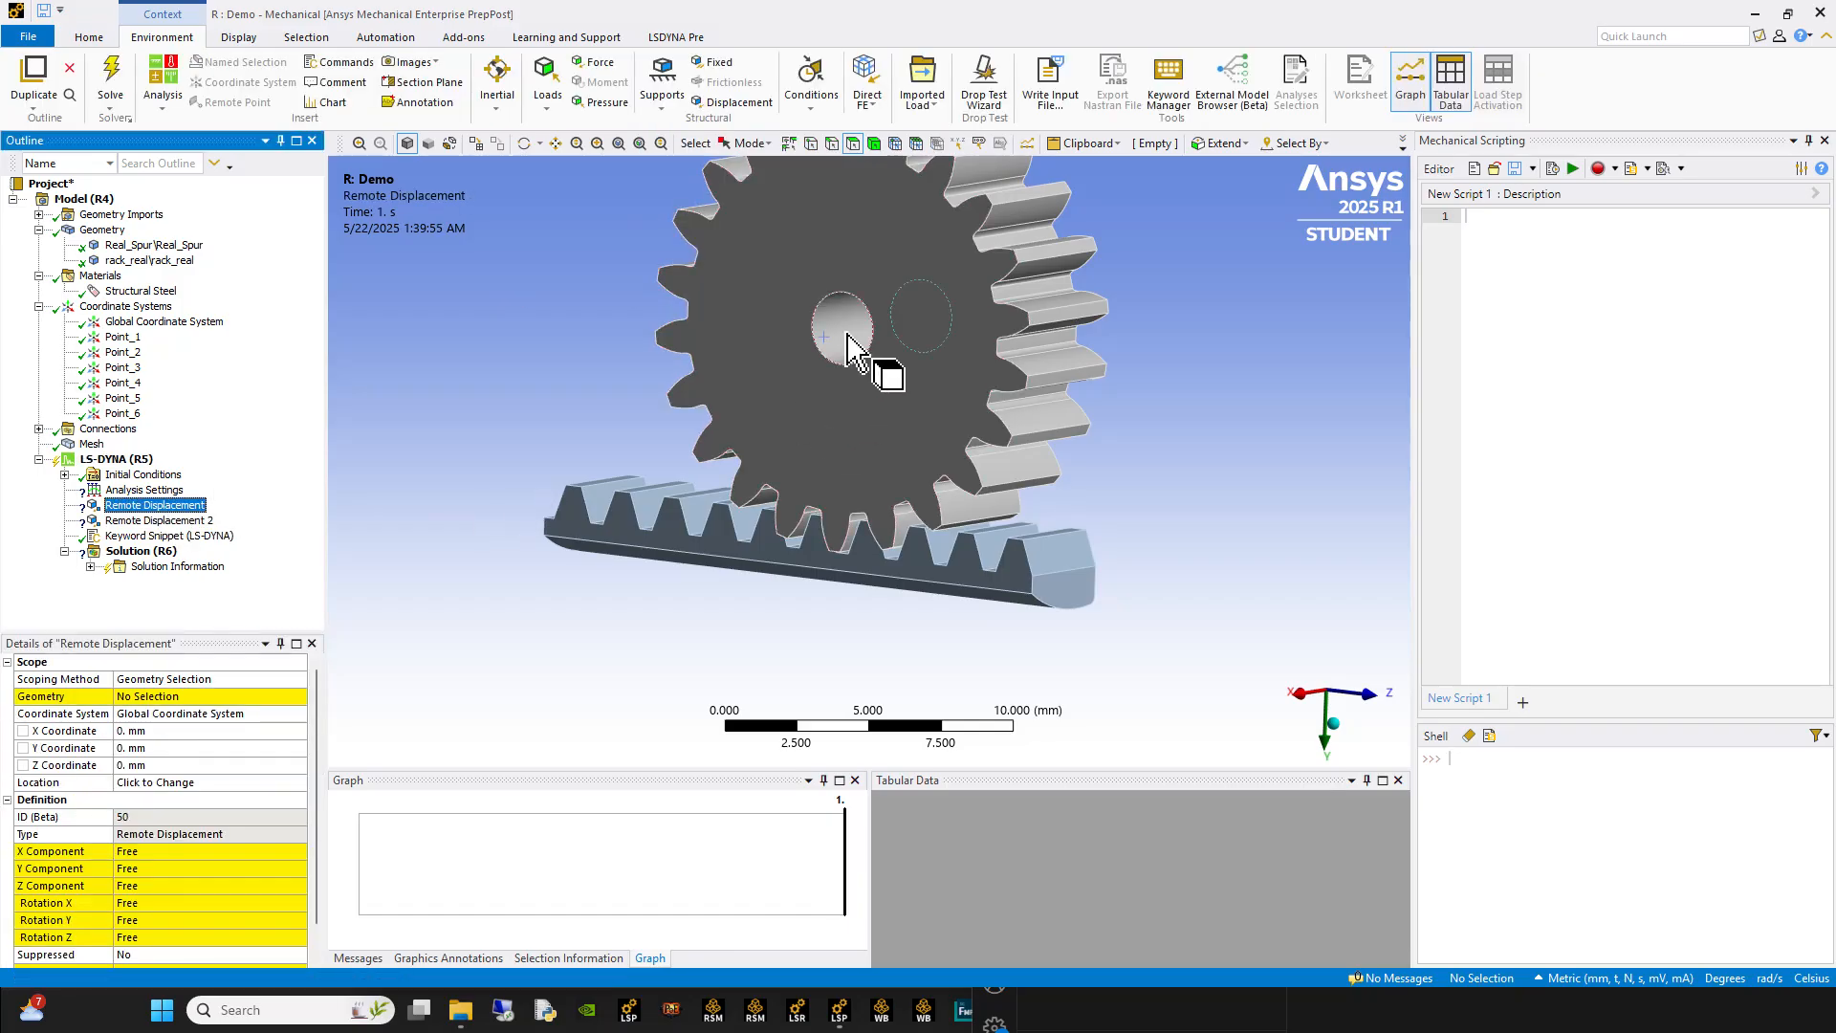
left_click(846, 334)
left_click(153, 698)
left_click(142, 700)
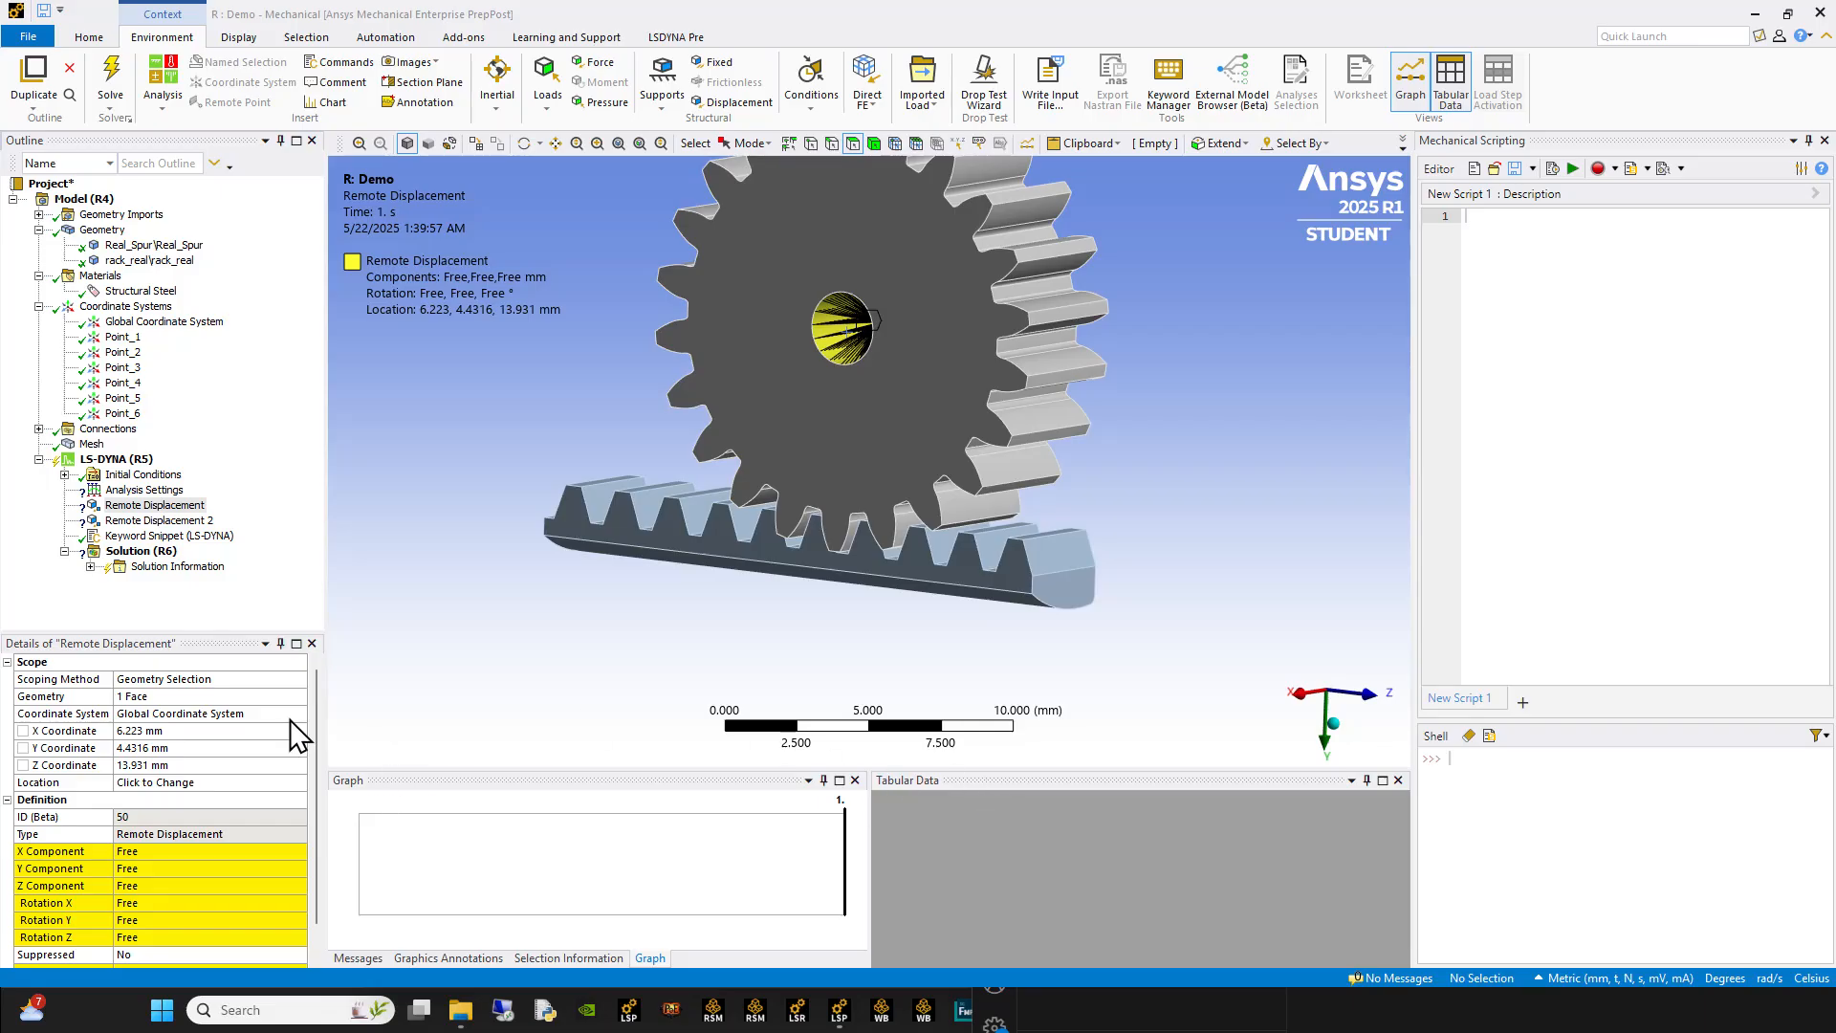
Step: Set the gear's Remote Displacement coordinate system to Point_1 and reassign its location to the bore face
scroll(206, 856, "down", 1)
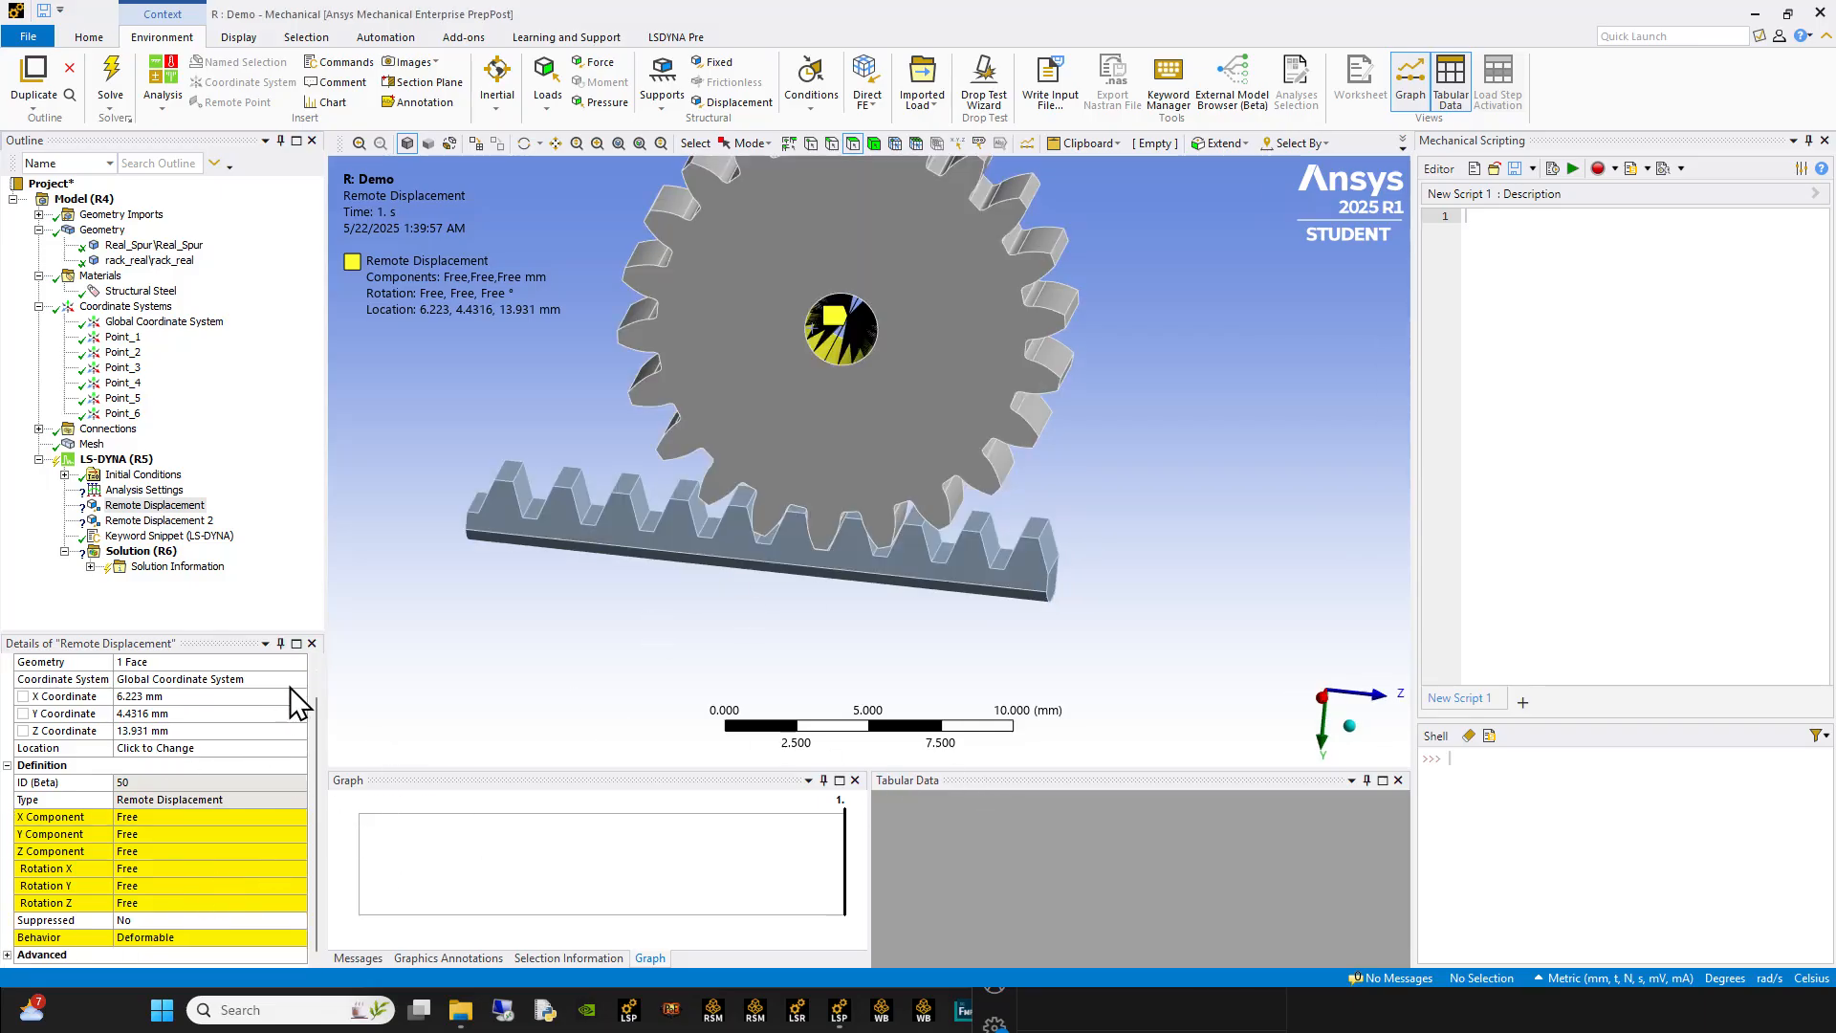
left_click(290, 685)
left_click(299, 681)
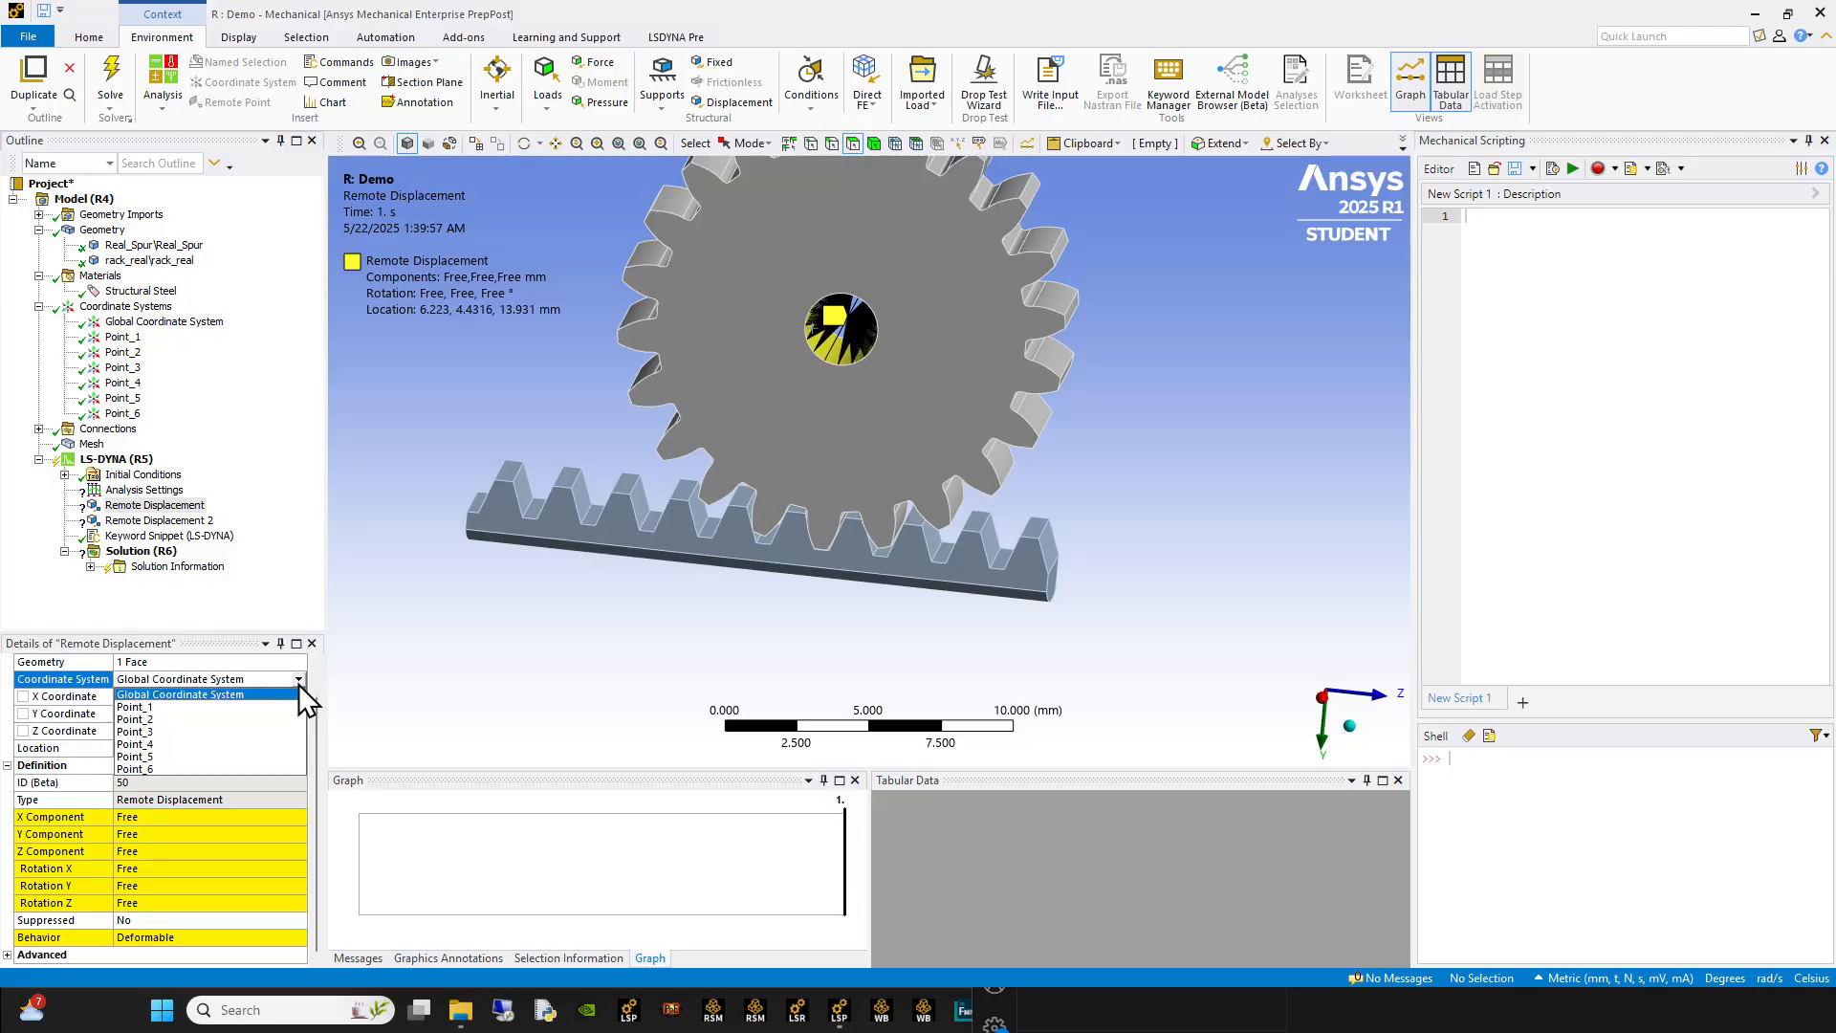
left_click(209, 710)
middle_click_drag(751, 490, 731, 525)
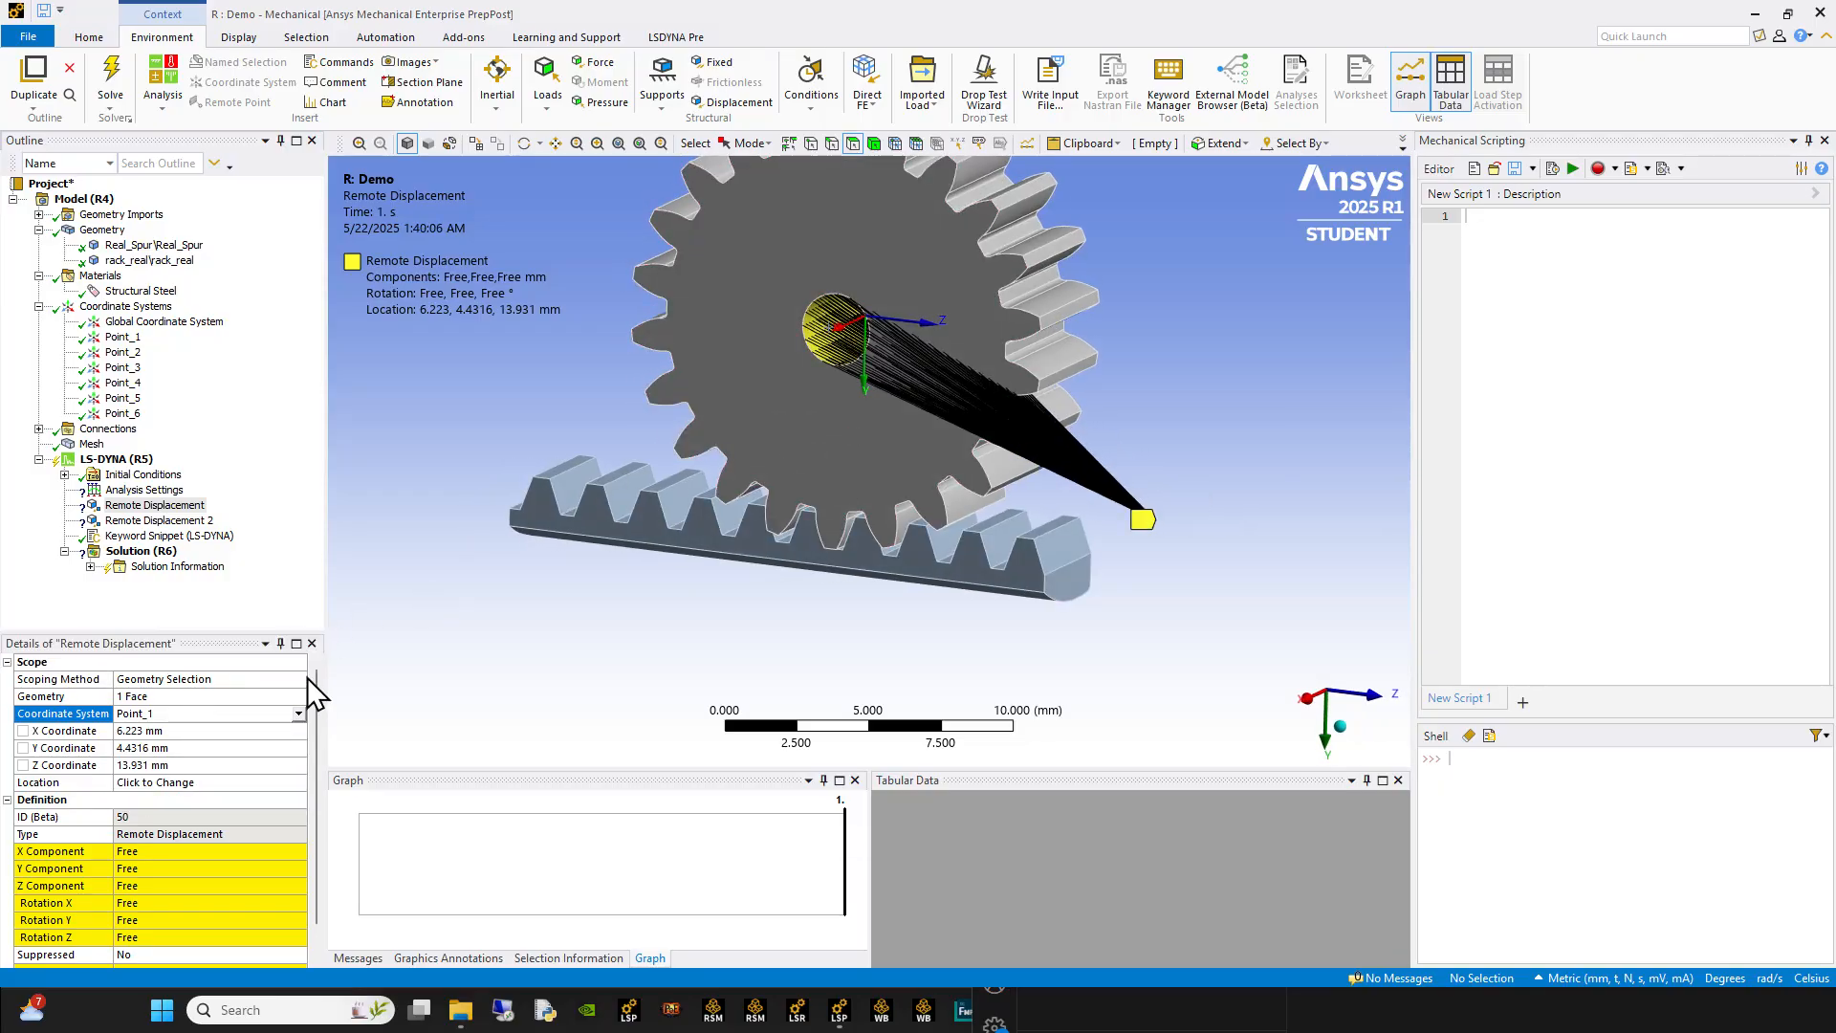
left_click(214, 783)
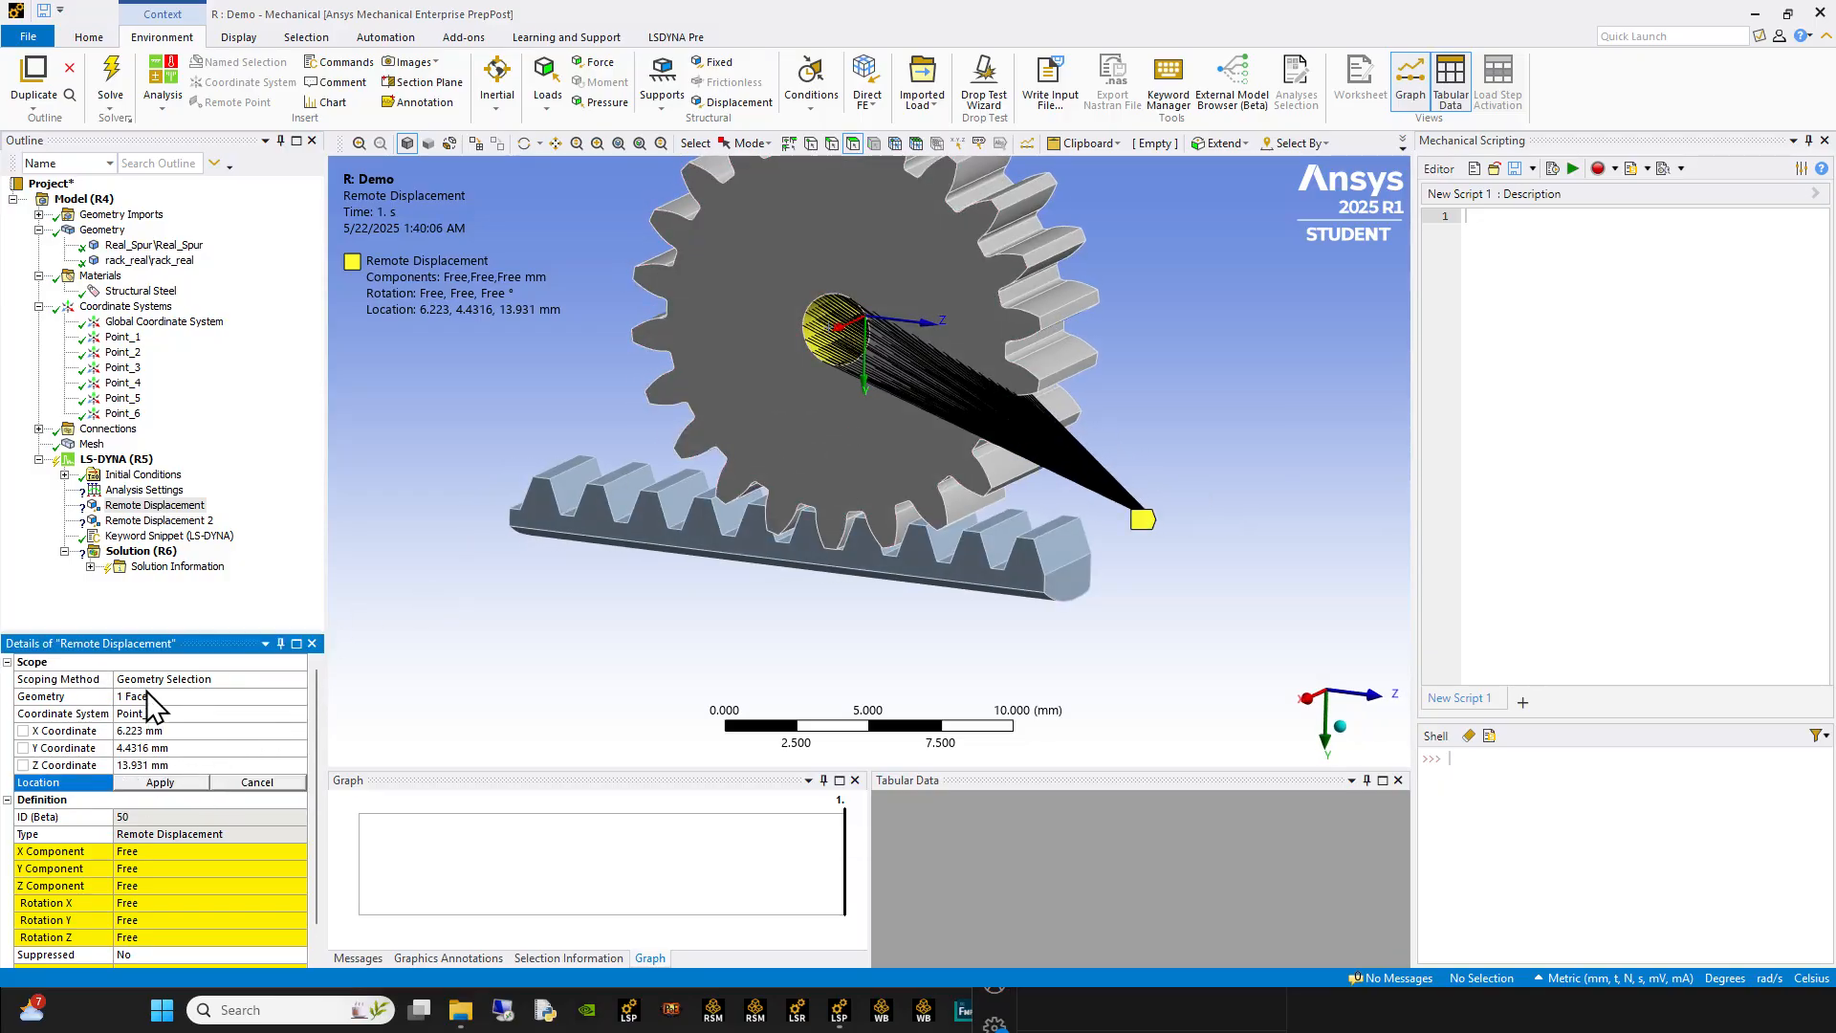
left_click(159, 782)
middle_click_drag(840, 463, 893, 328)
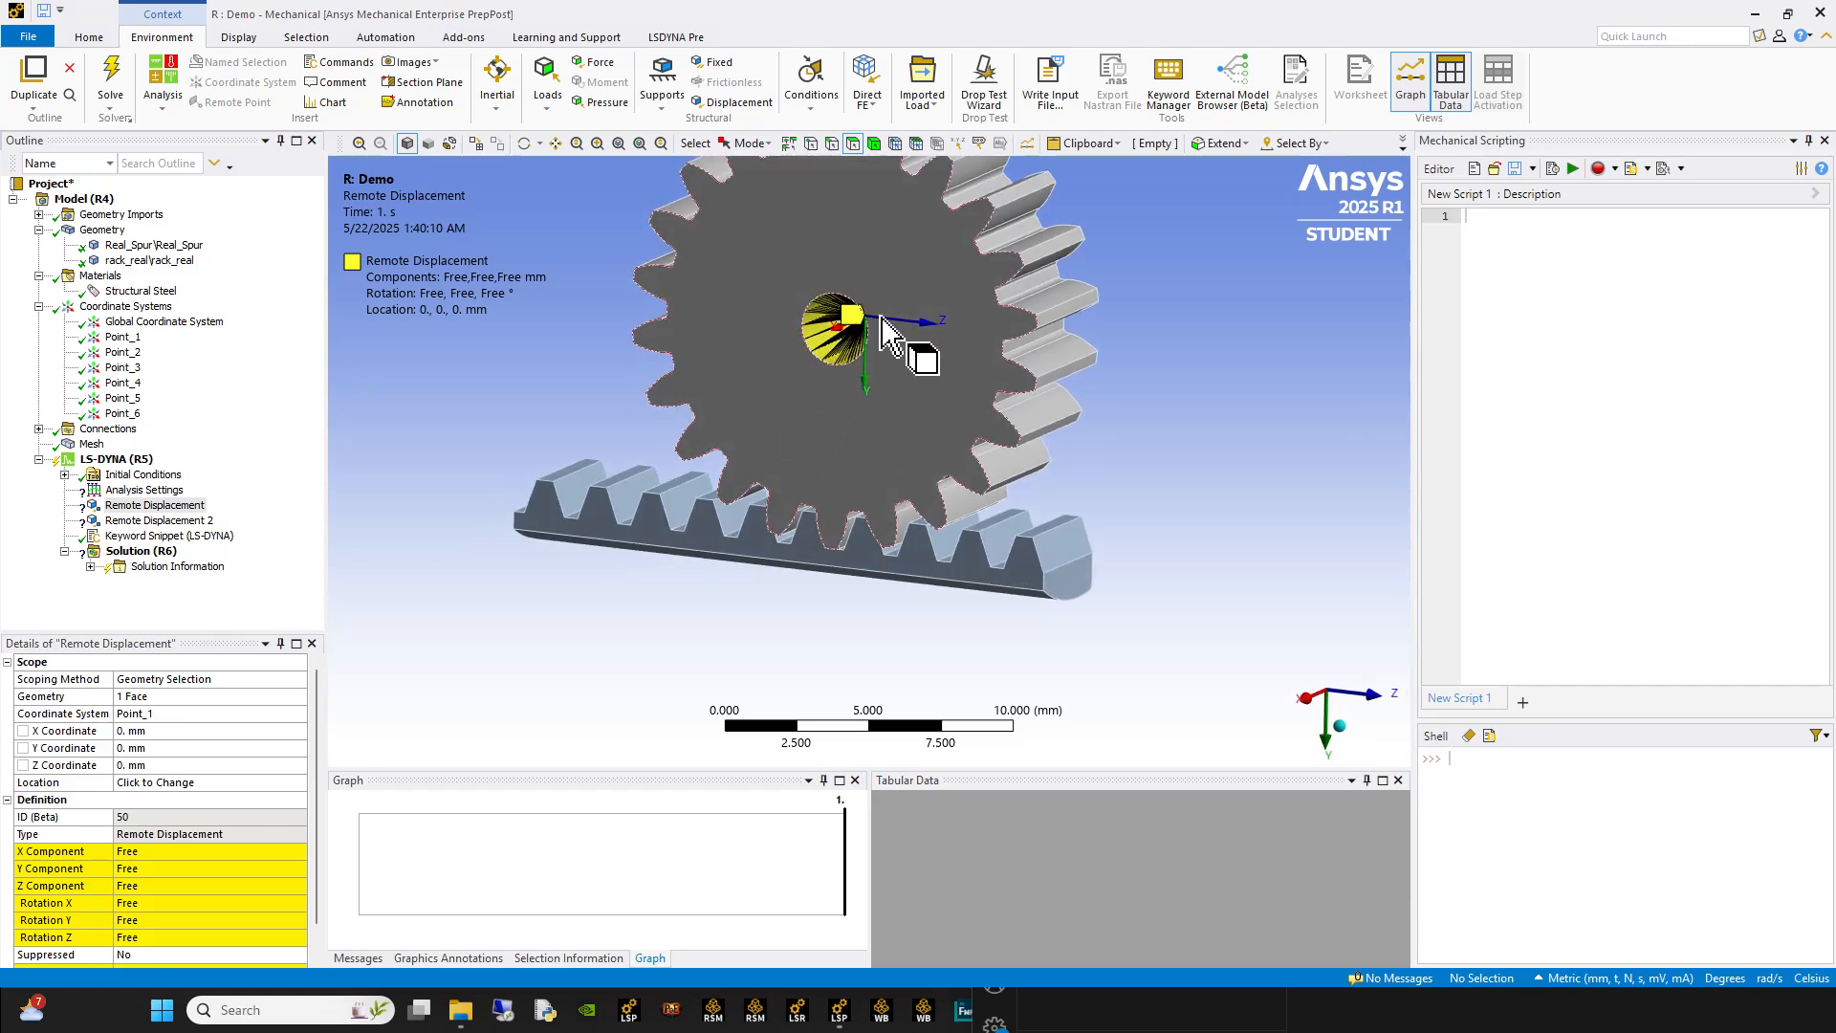
Step: Set the X, Y and Z components of the gear's Remote Displacement to 0 mm
scroll(186, 814, "down", 1)
left_click(182, 817)
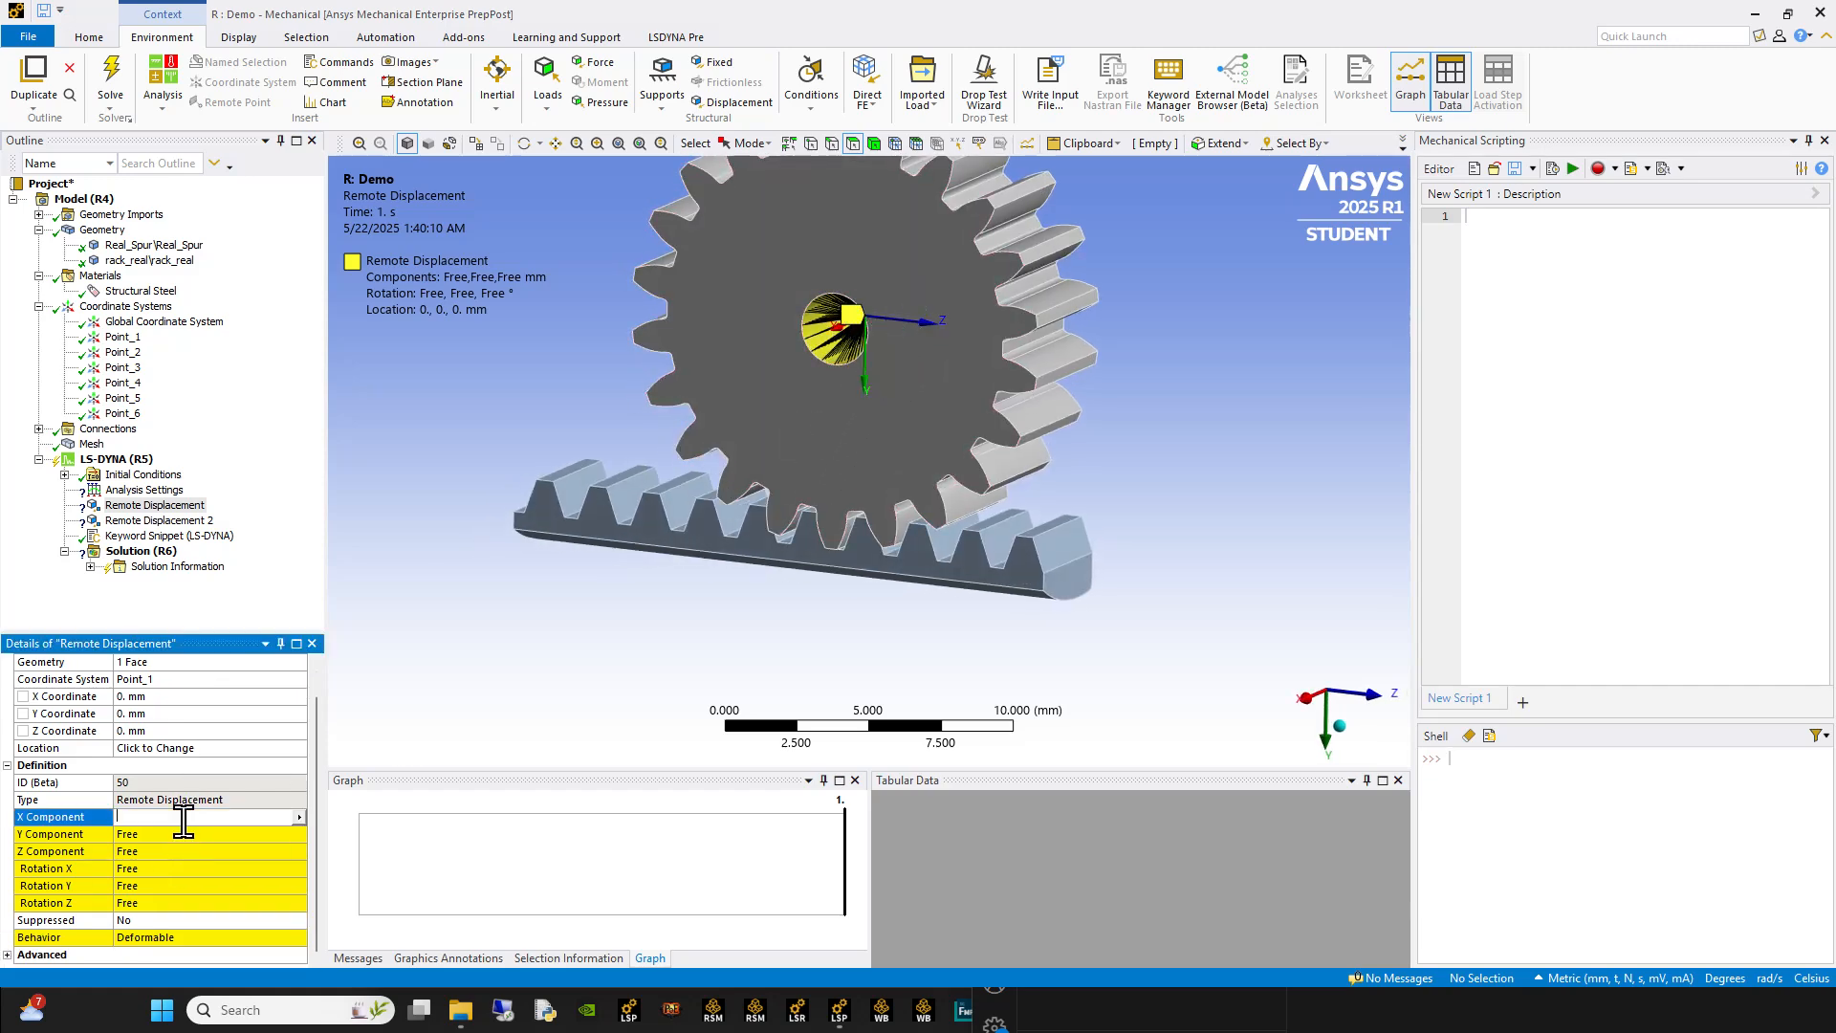
type("0")
key("Return")
left_click(185, 833)
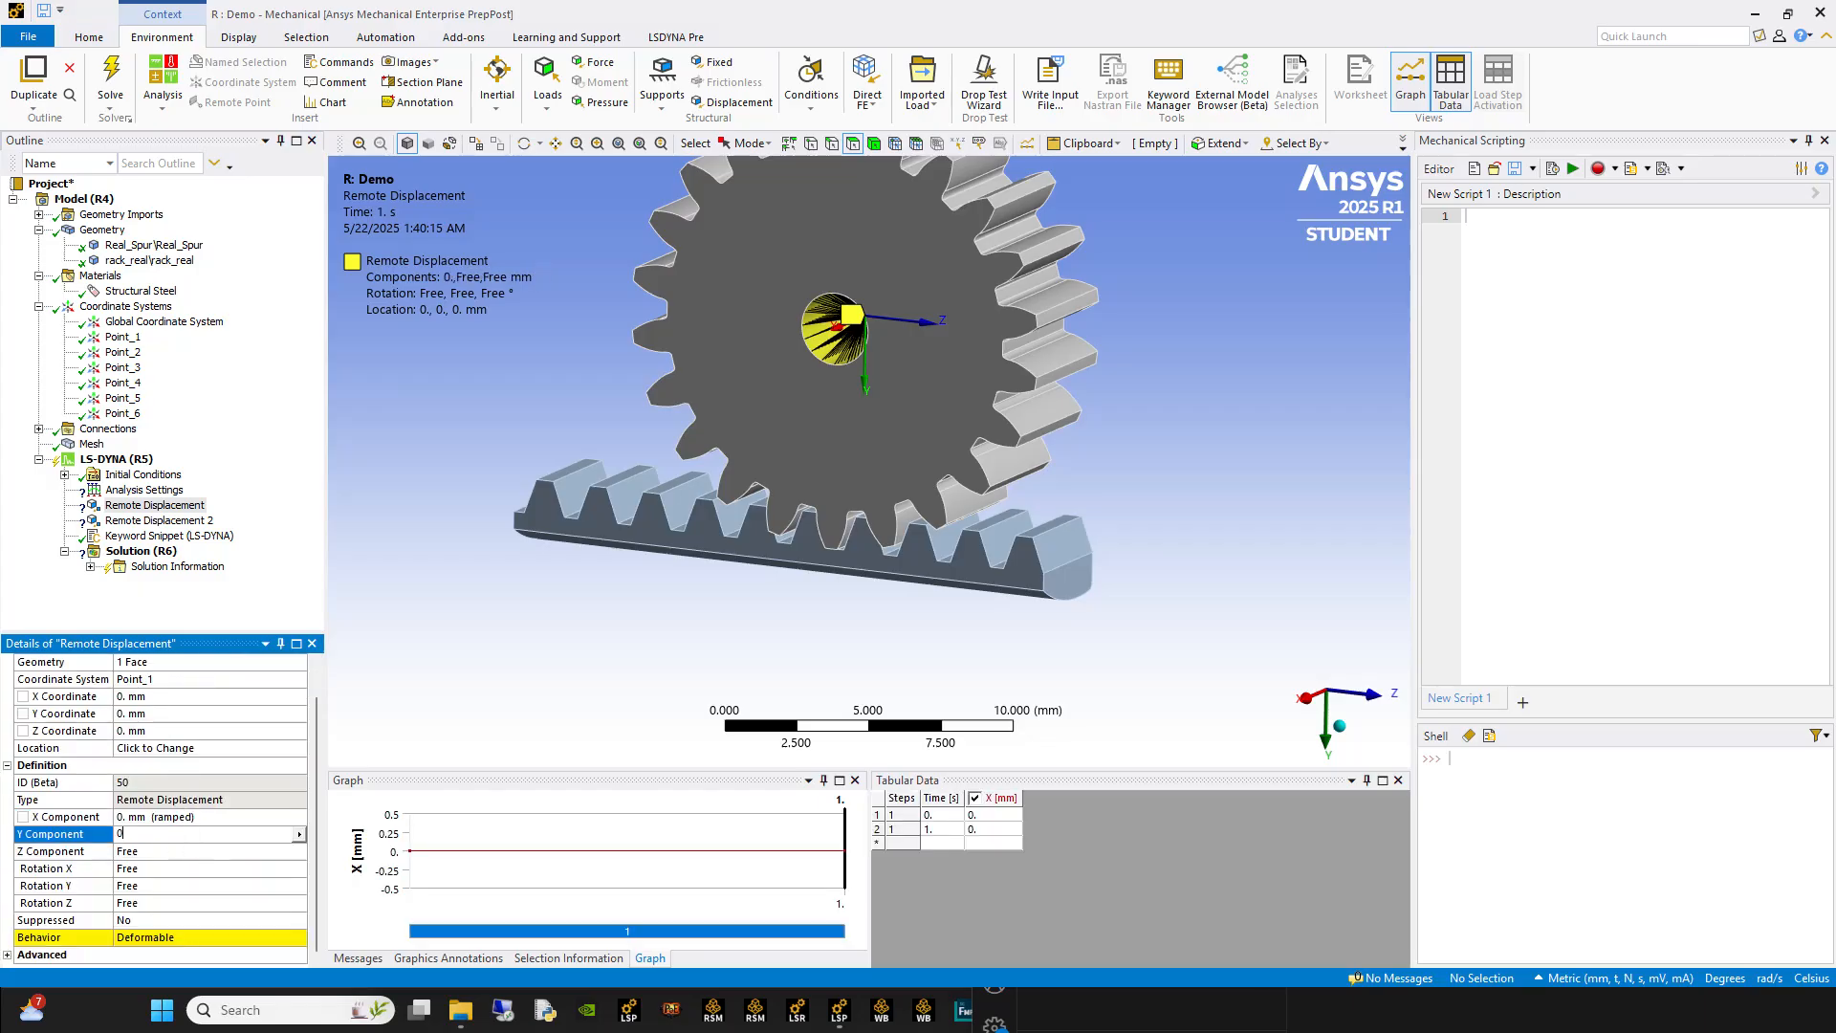
type("0")
key("Return")
left_click(172, 851)
type("0")
key("Return")
Step: Fix Rotation Y and Rotation Z of the gear's Remote Displacement at 0° and set its behavior to Rigid
left_click(168, 886)
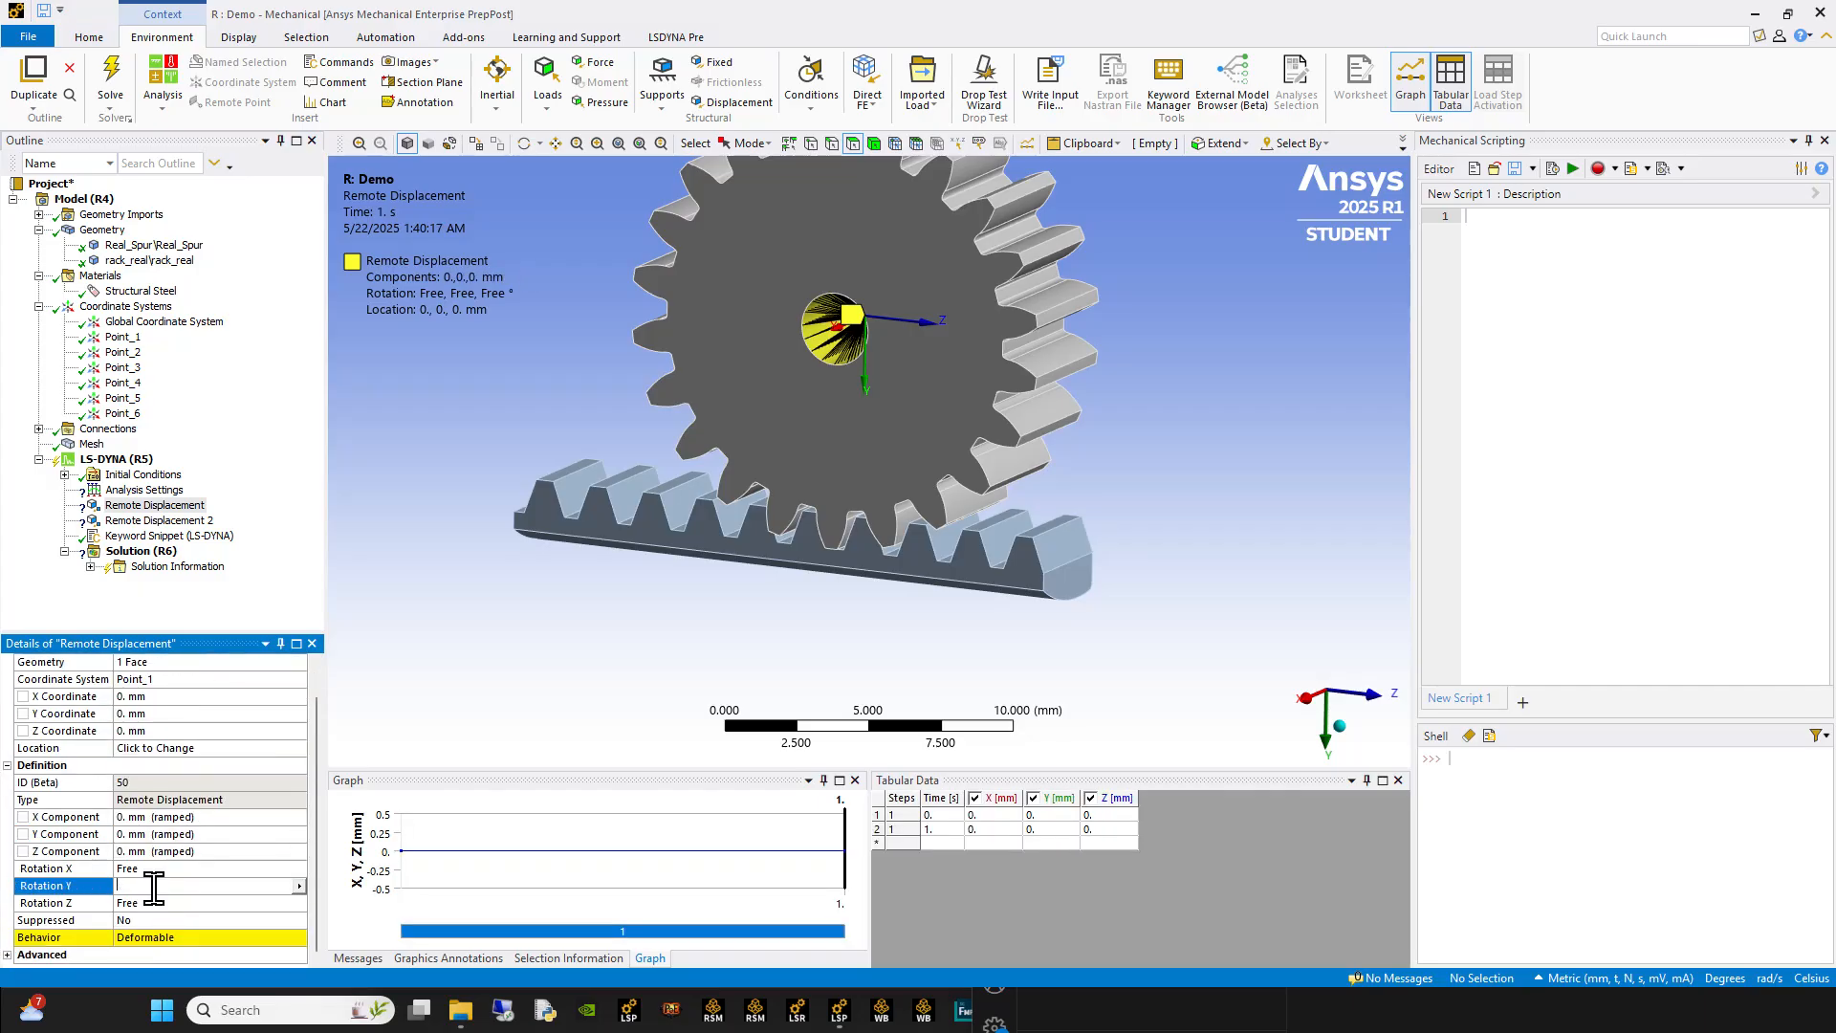
type("0")
key("Return")
left_click(157, 903)
type("0")
key("Return")
left_click(295, 938)
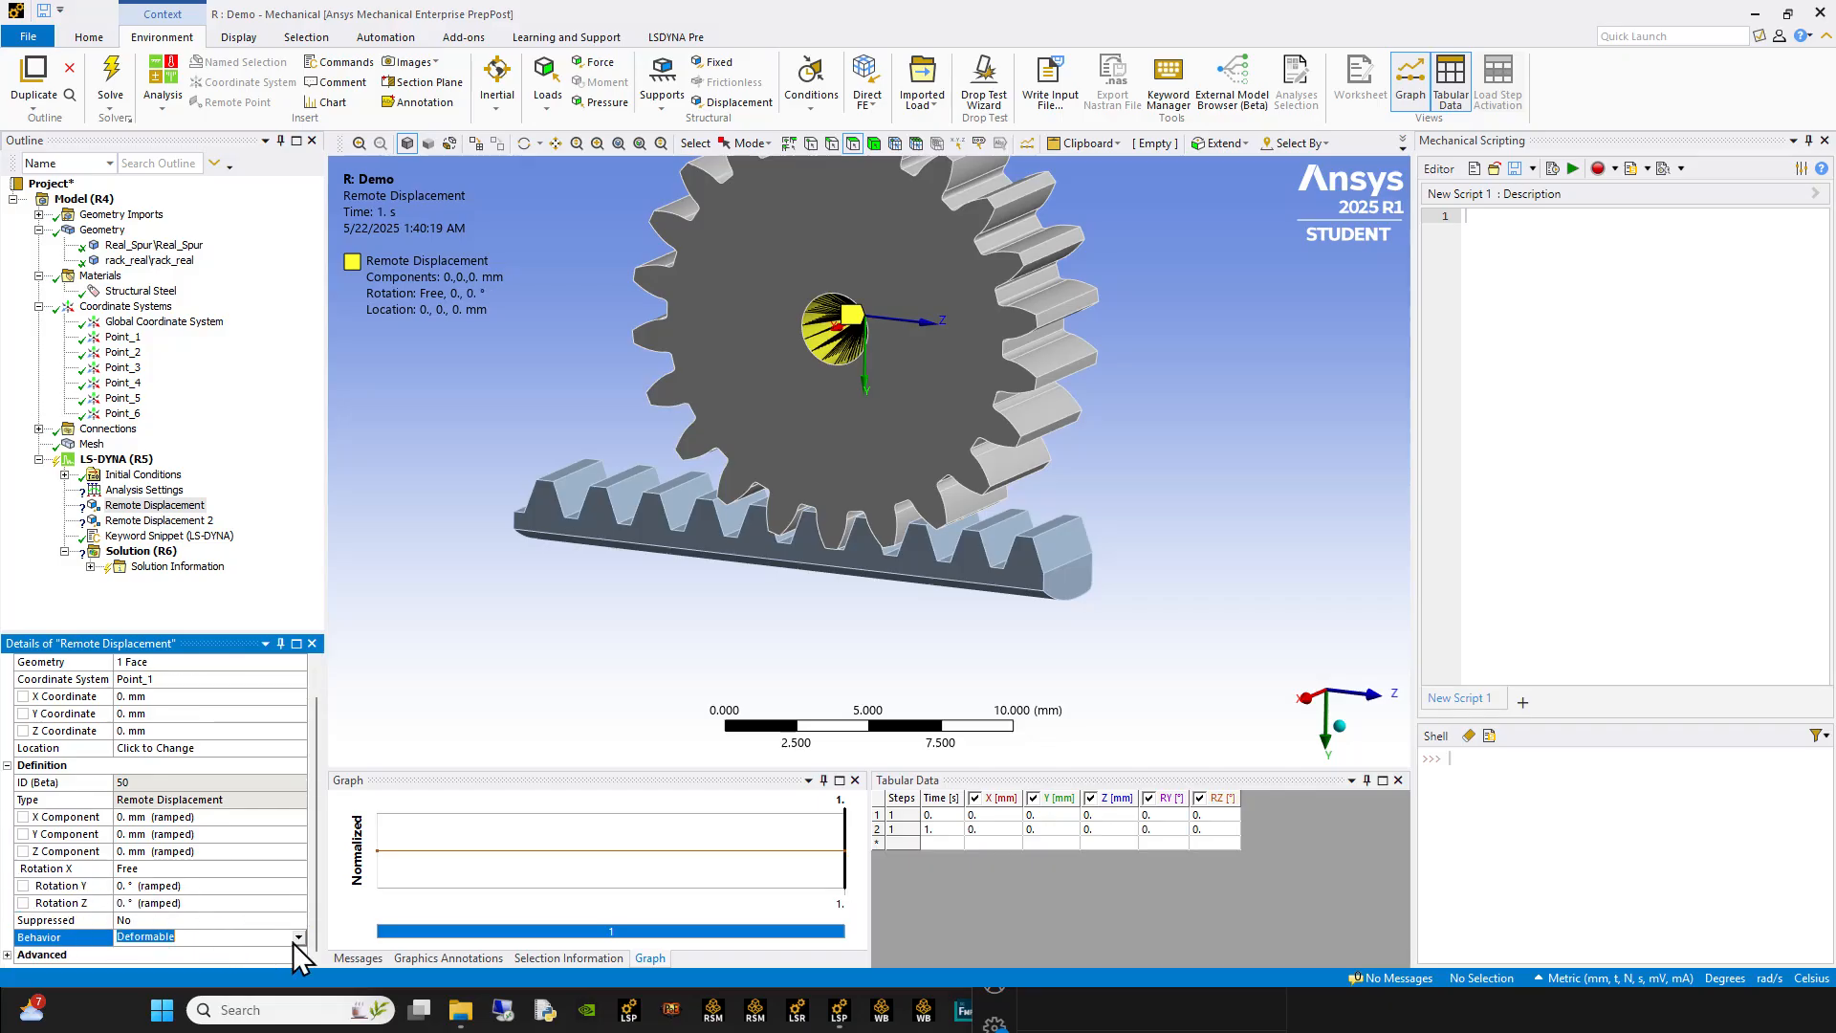
left_click(132, 952)
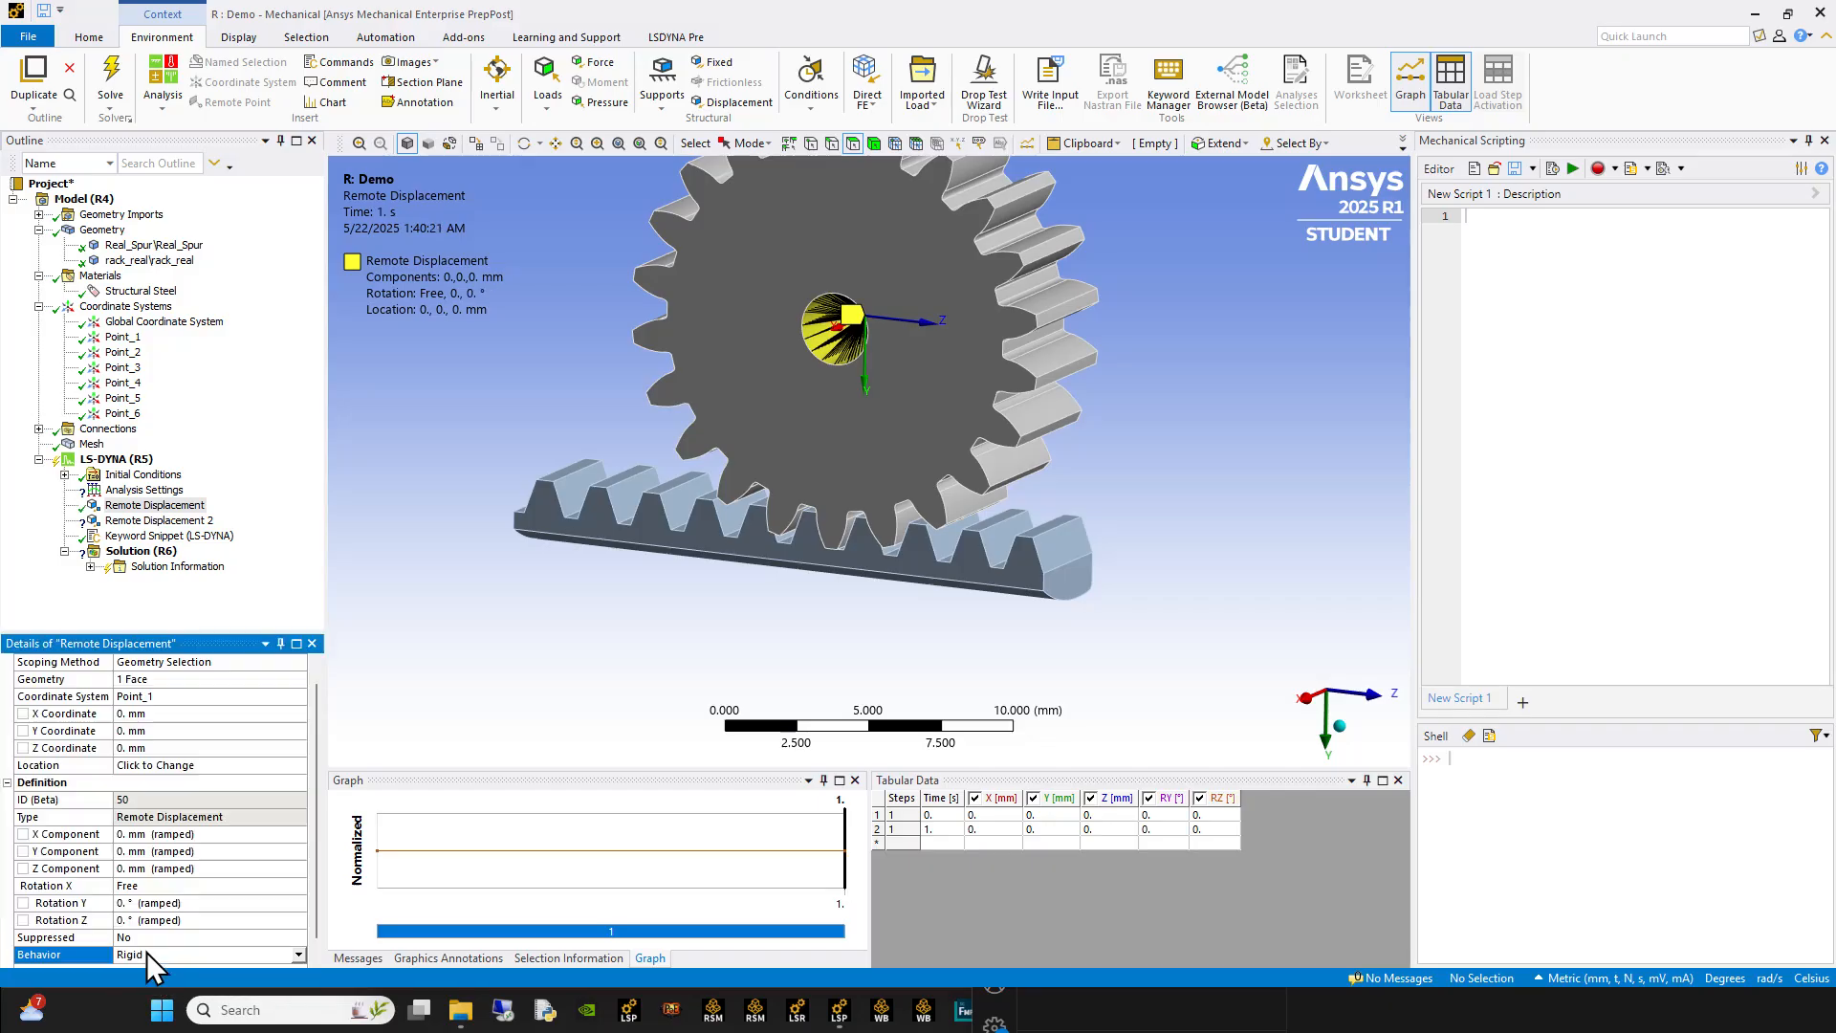
Step: Set the end time in the Analysis Settings to 0.1 s
left_click(186, 886)
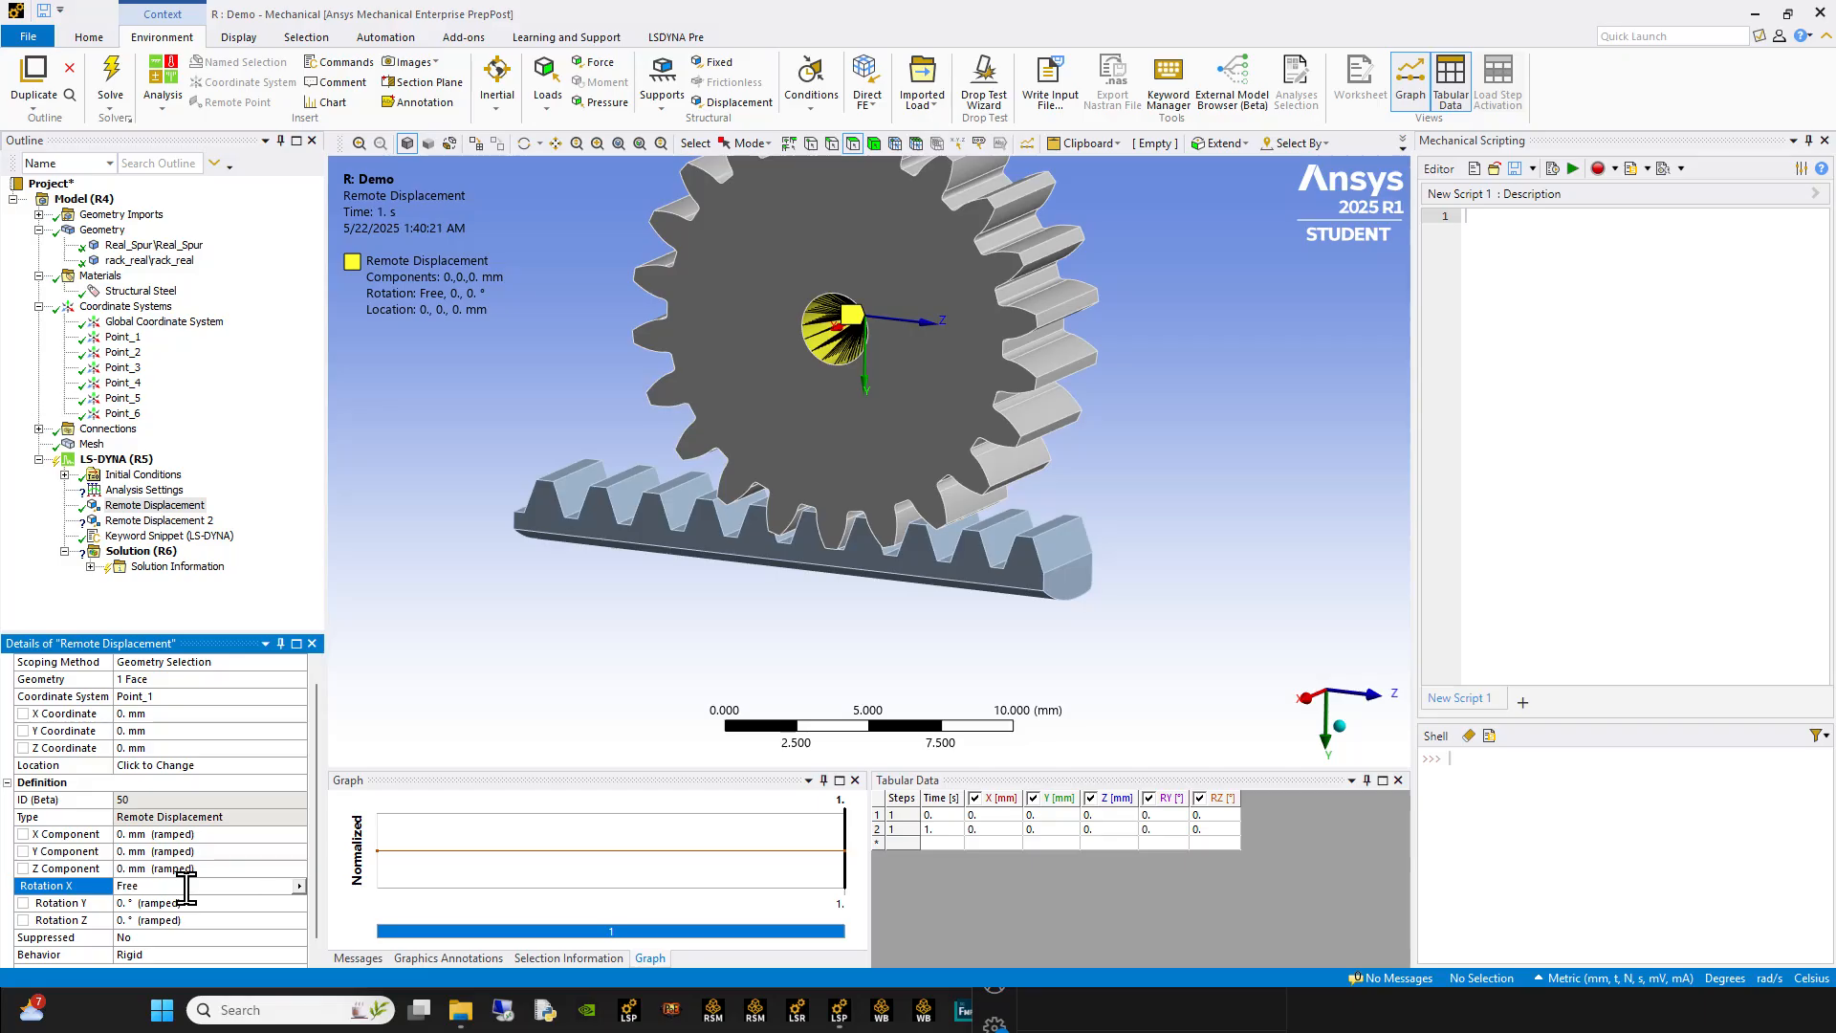
left_click(143, 490)
left_click(281, 695)
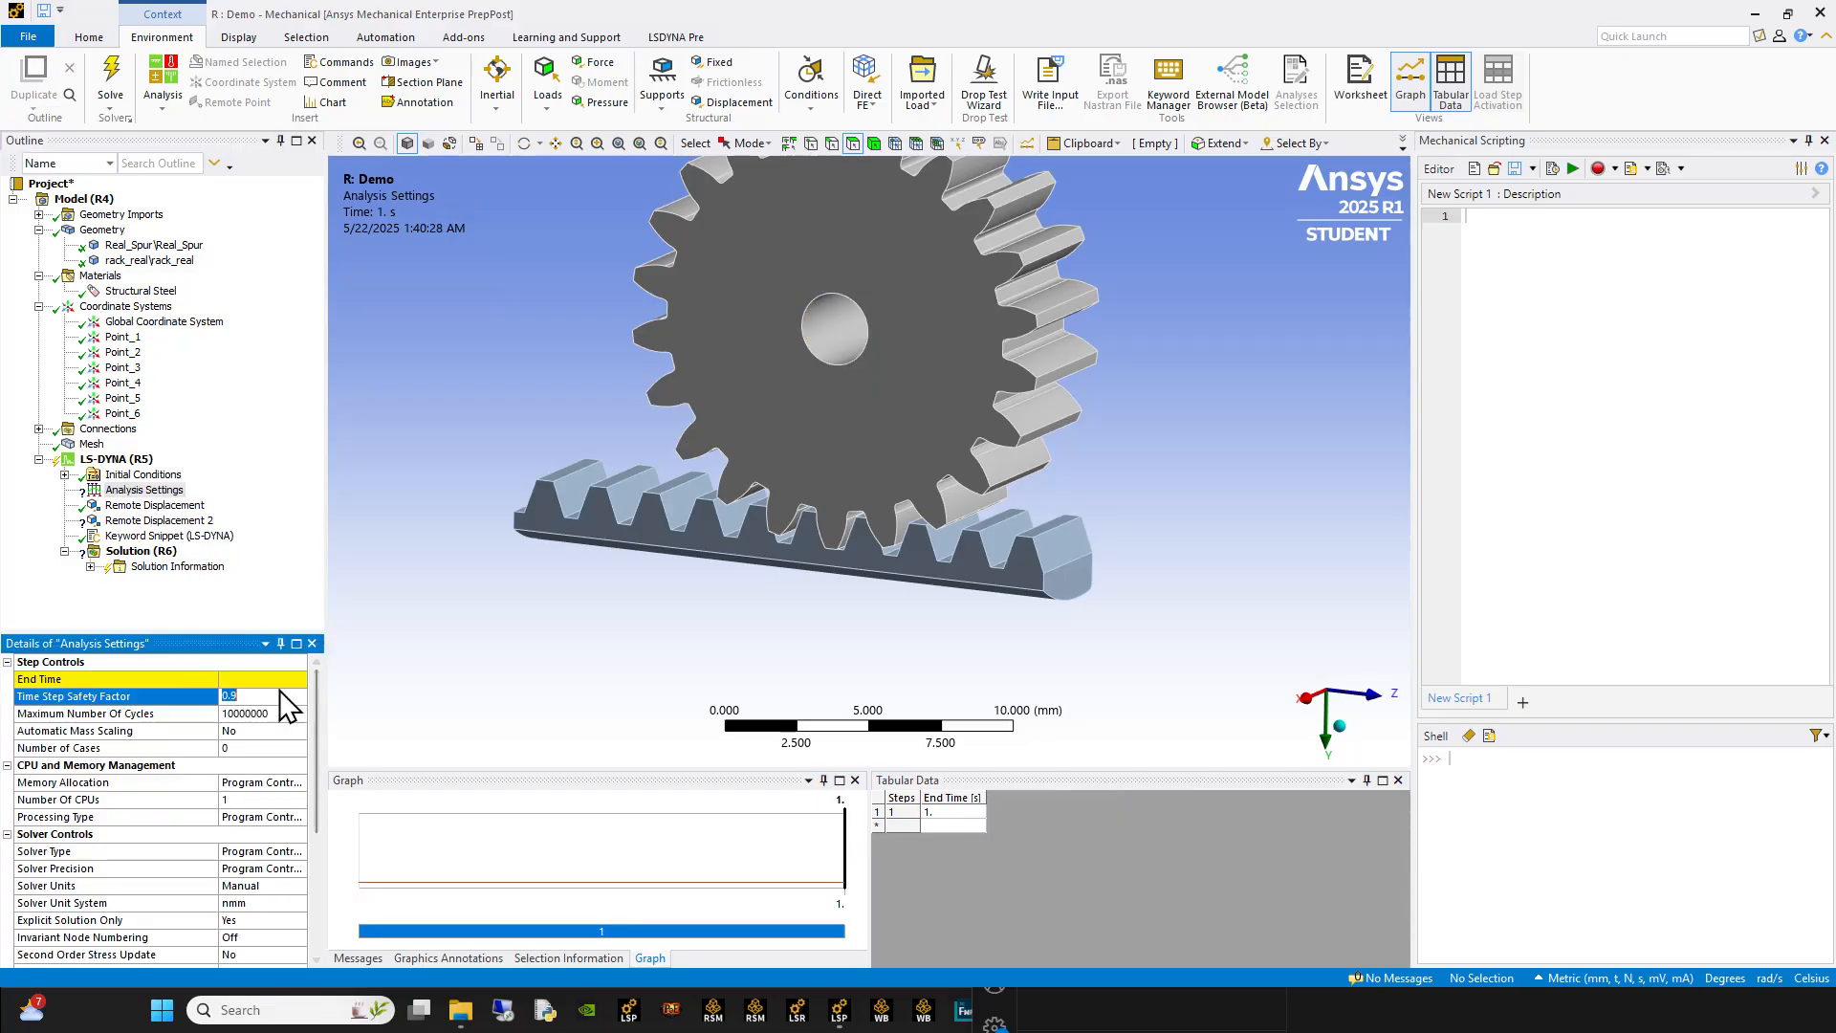
left_click(279, 678)
Step: Set Rotation X of the gear's Remote Displacement to 360°
left_click(153, 520)
left_click(154, 505)
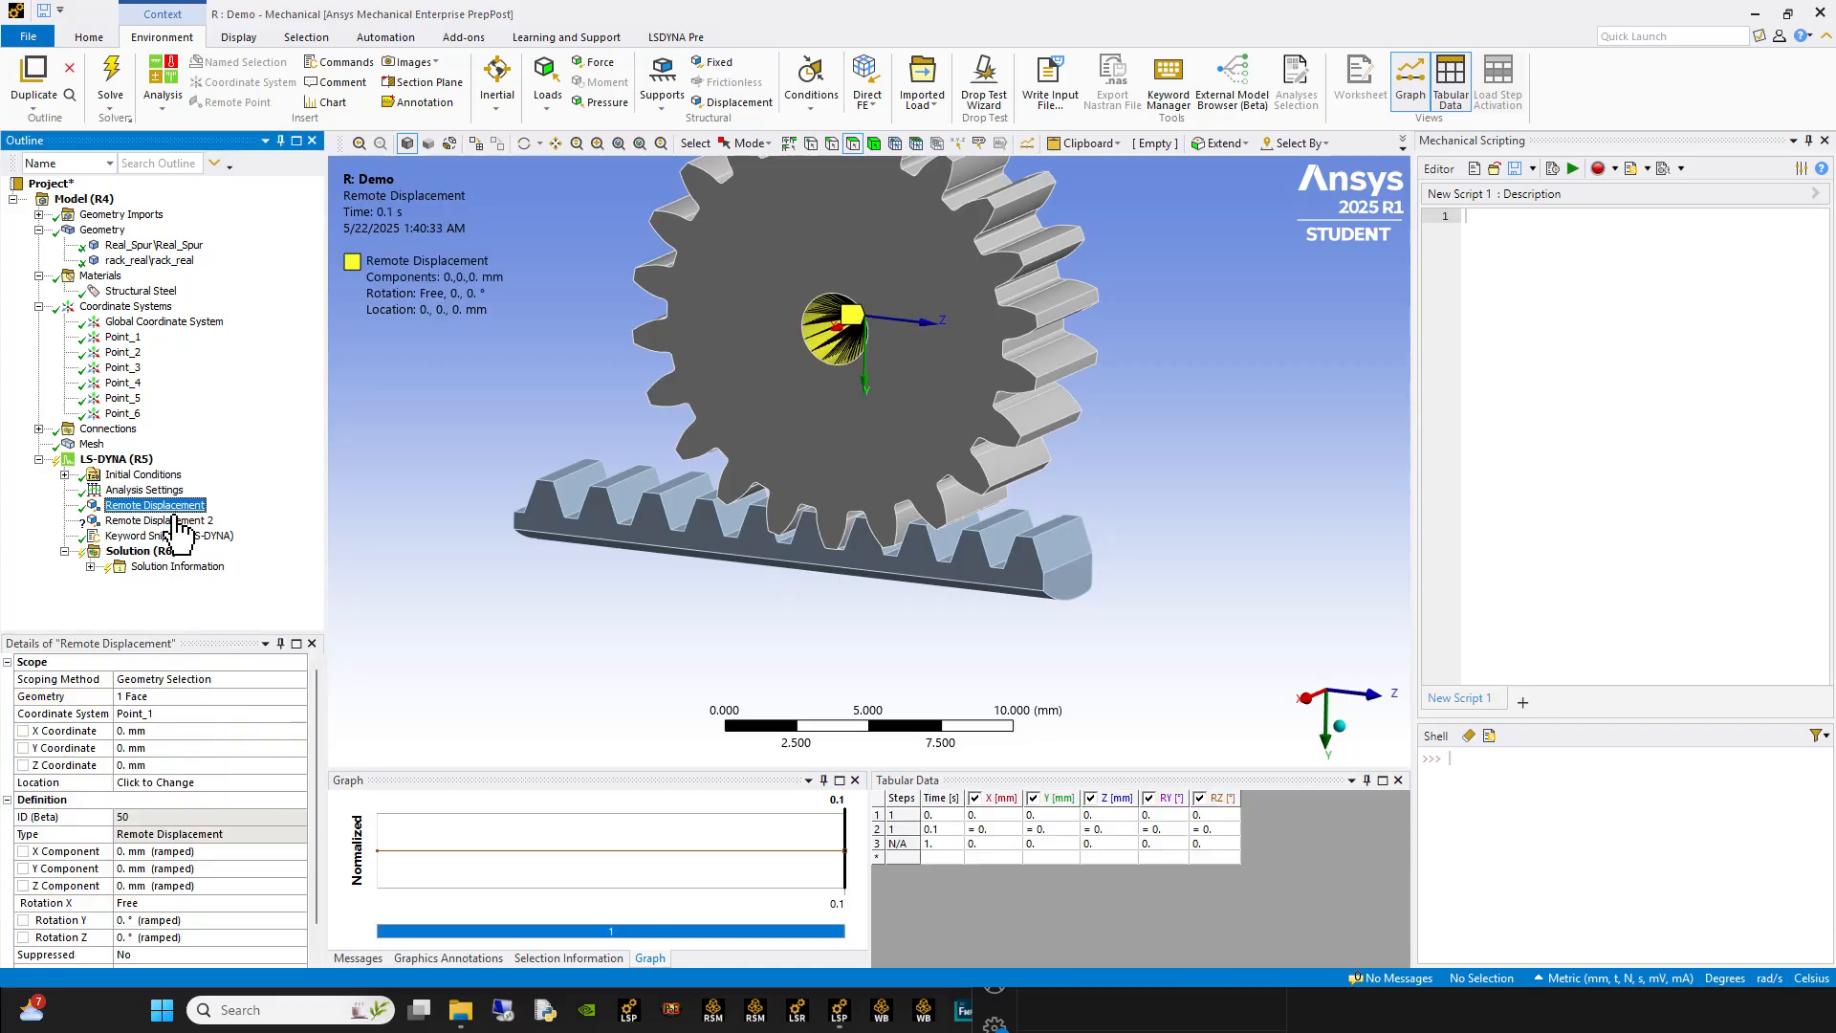
left_click(132, 903)
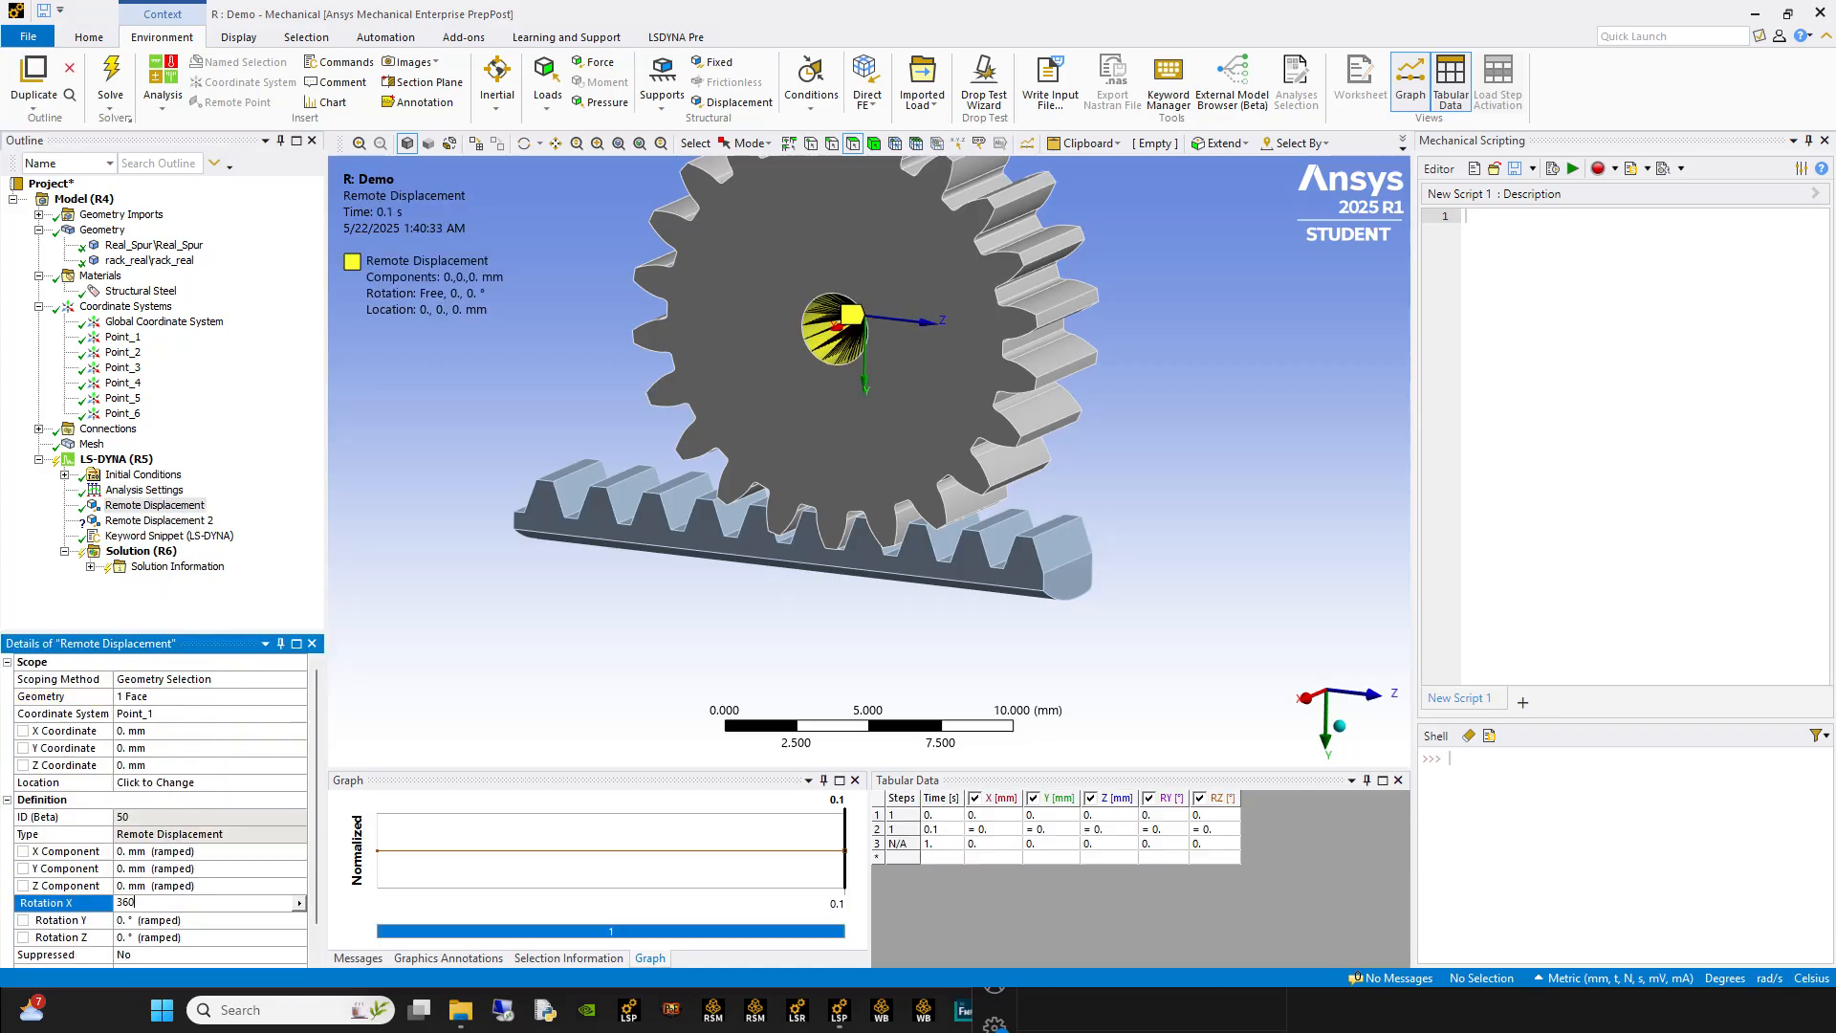
key("Return")
middle_click_drag(767, 583, 824, 560)
Step: Scope Remote Displacement 2 to four faces on the back of the rack, opposite the teeth
left_click(91, 522)
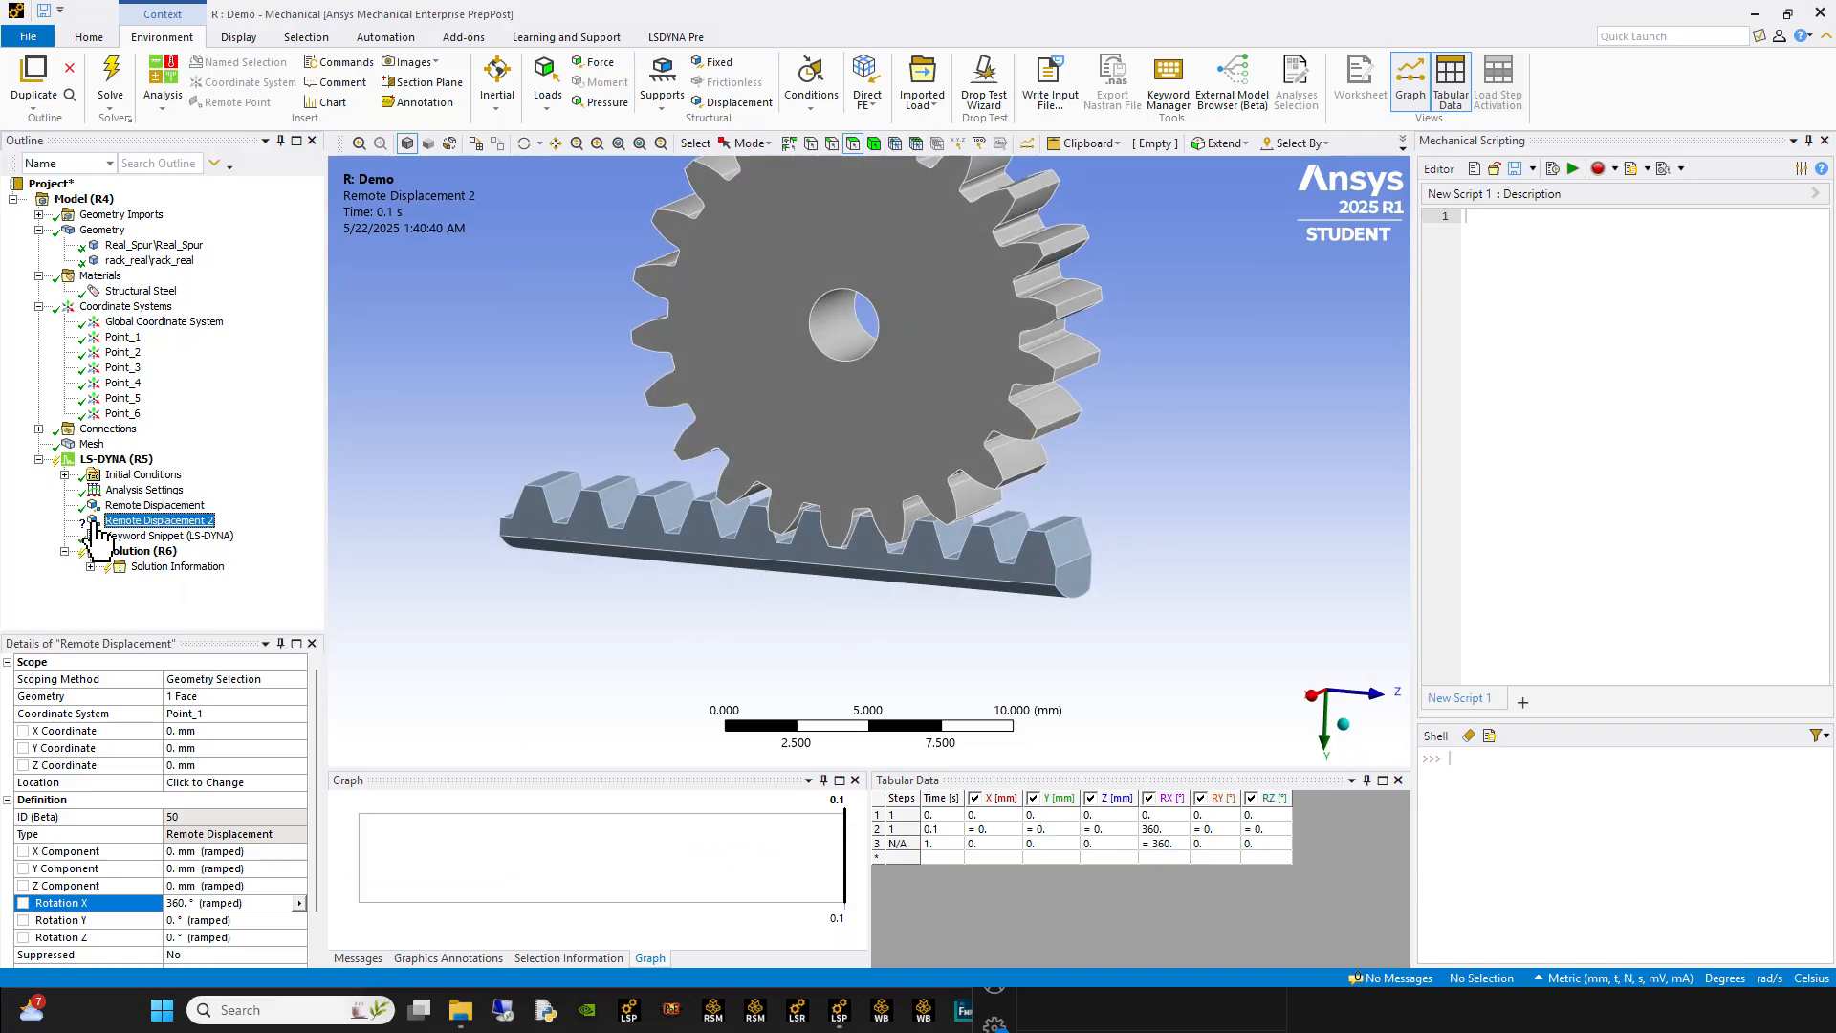
middle_click_drag(657, 459, 820, 462)
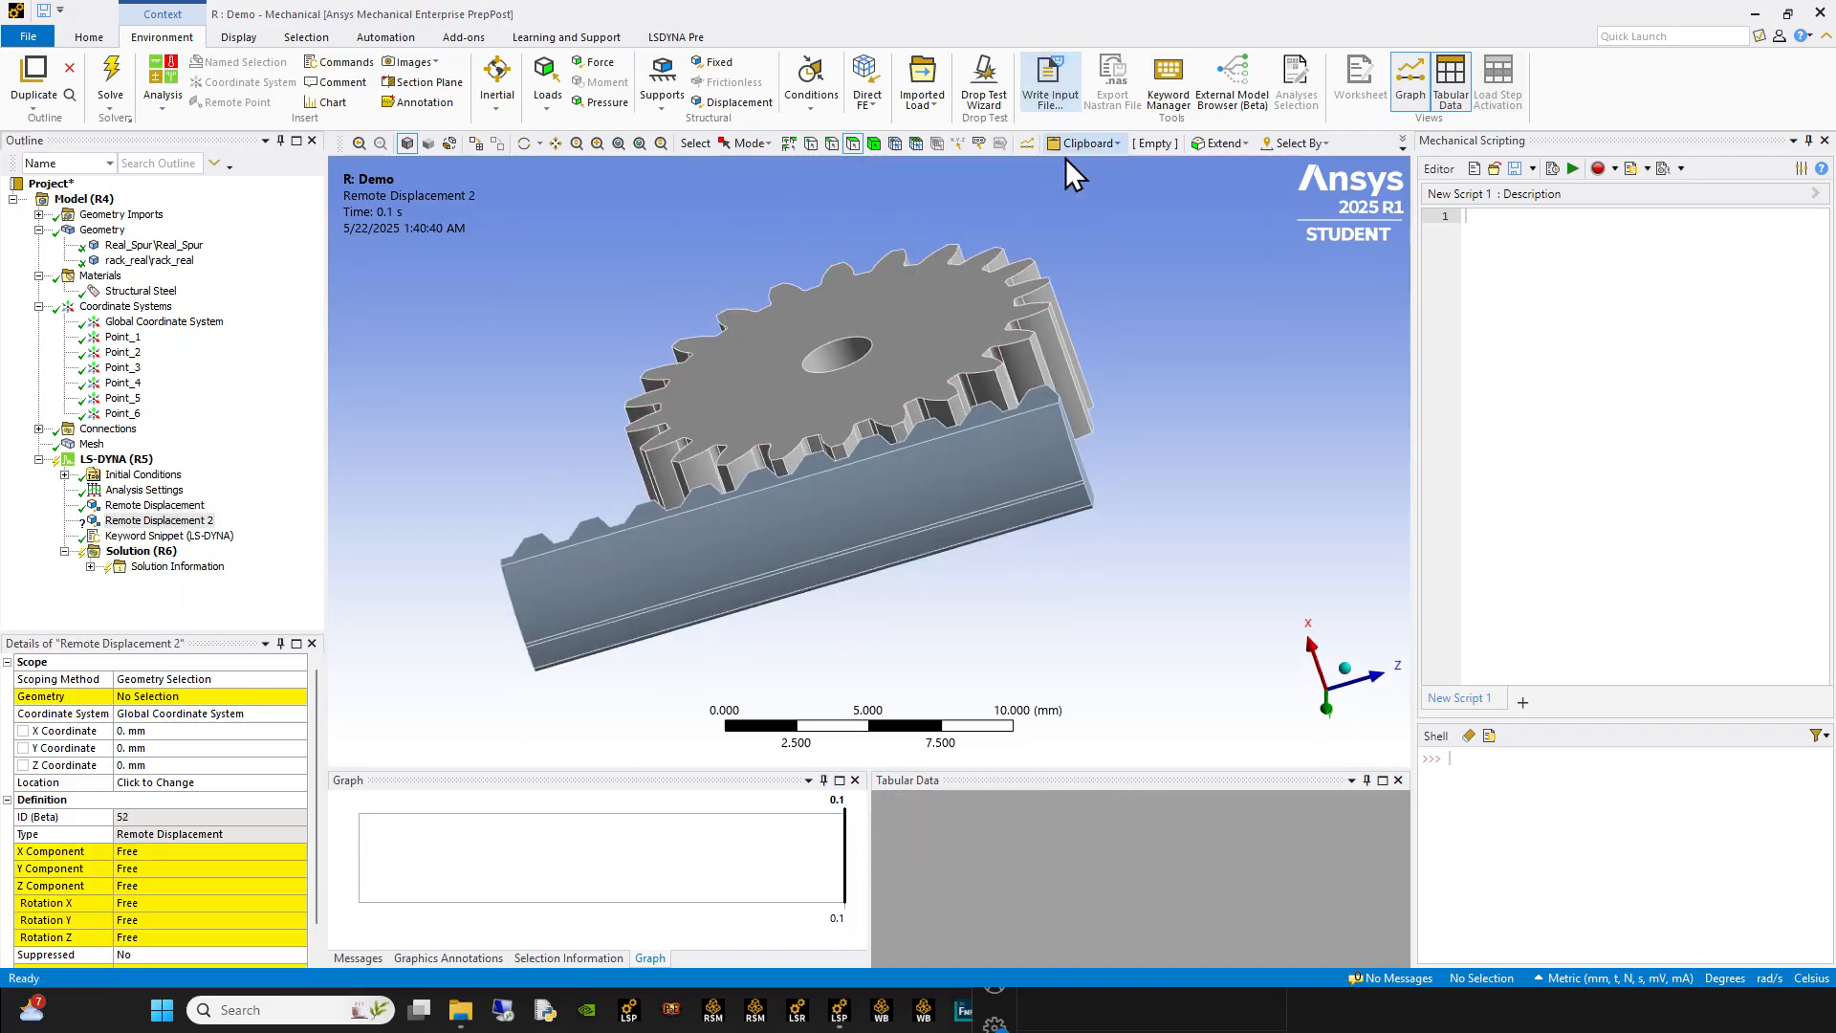
middle_click_drag(807, 525, 754, 430)
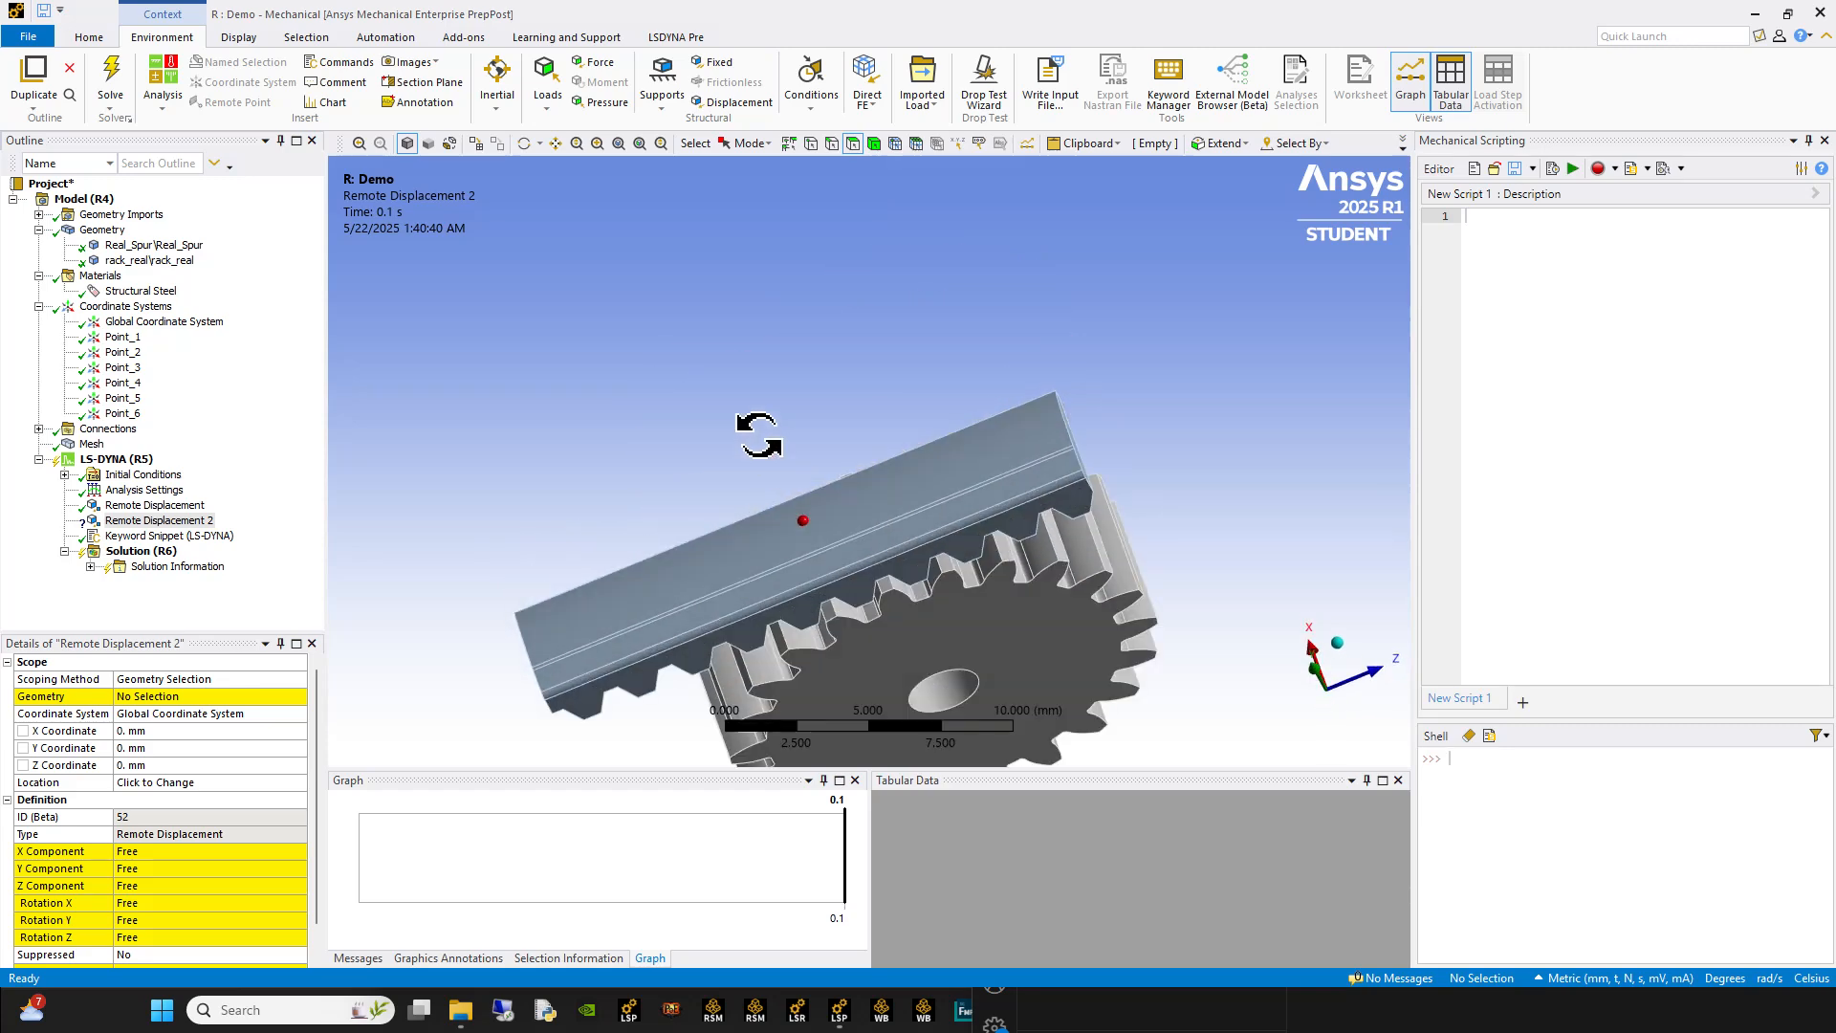
left_click(685, 633)
left_click(648, 615, "ctrl")
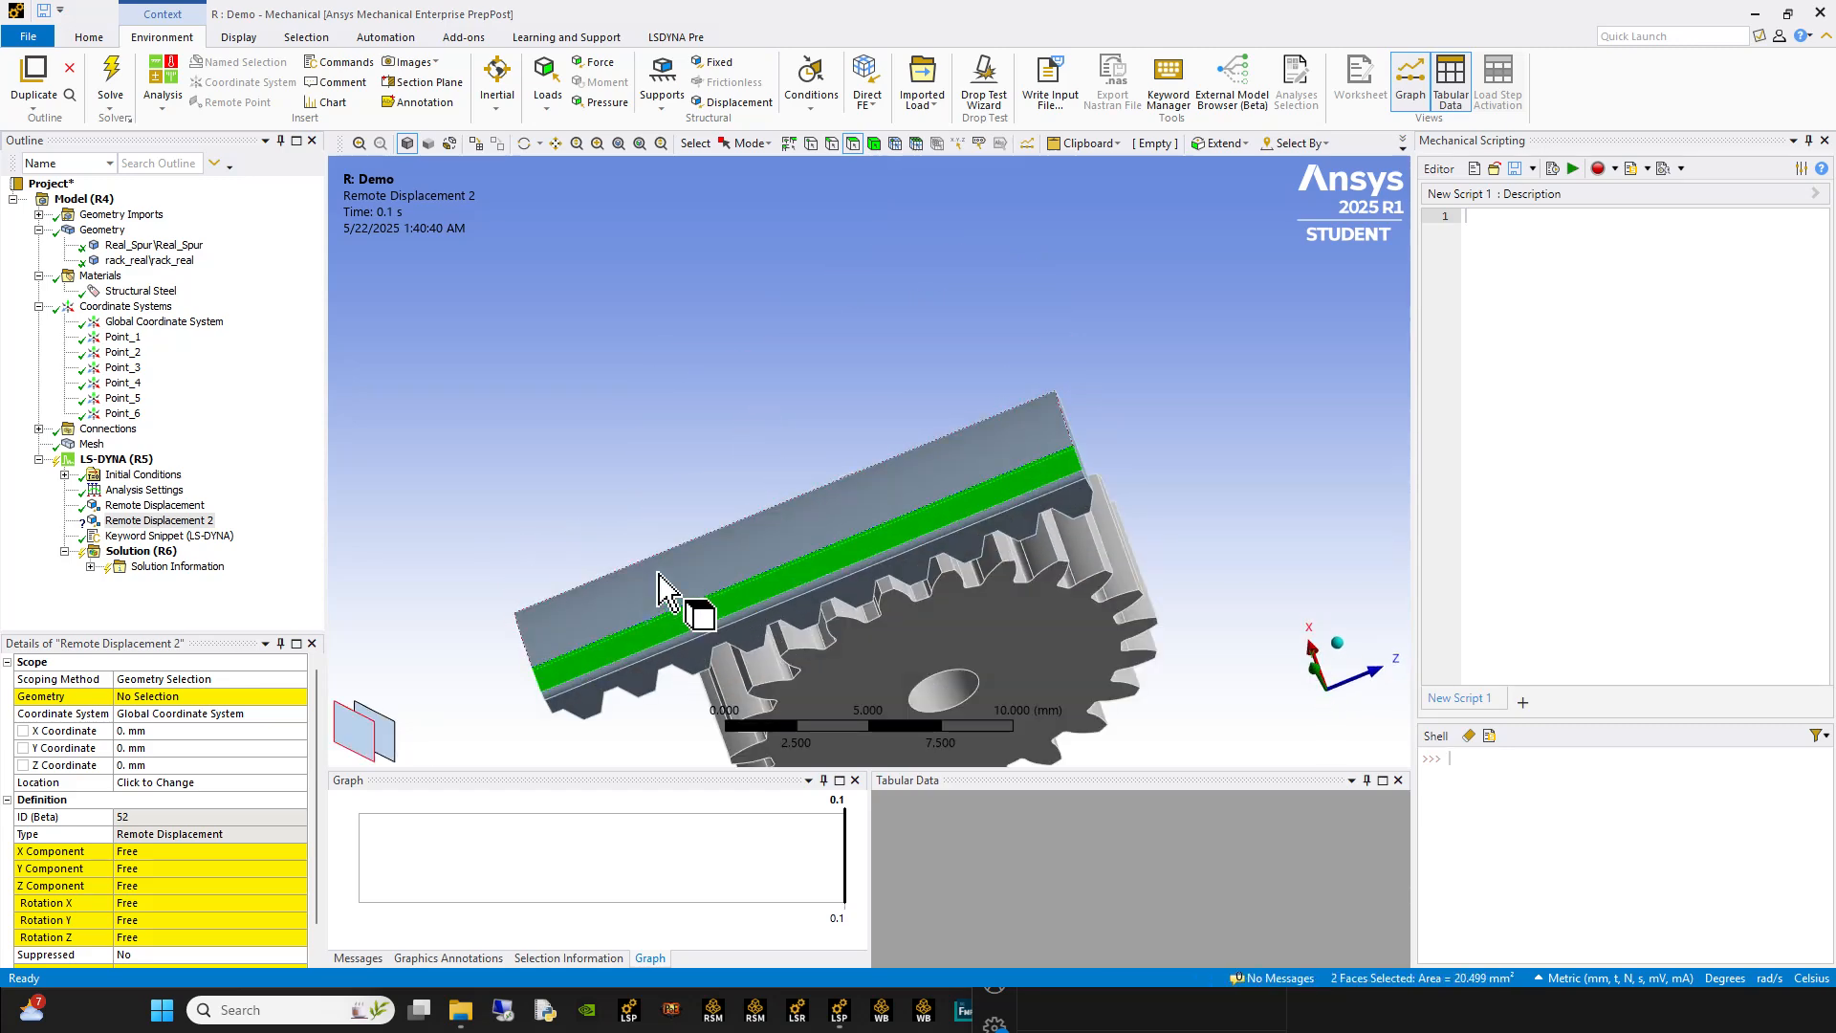
left_click(660, 574, "ctrl")
scroll(644, 647, "up", 2)
scroll(644, 647, "up", 1)
middle_click_drag(644, 647, 797, 556)
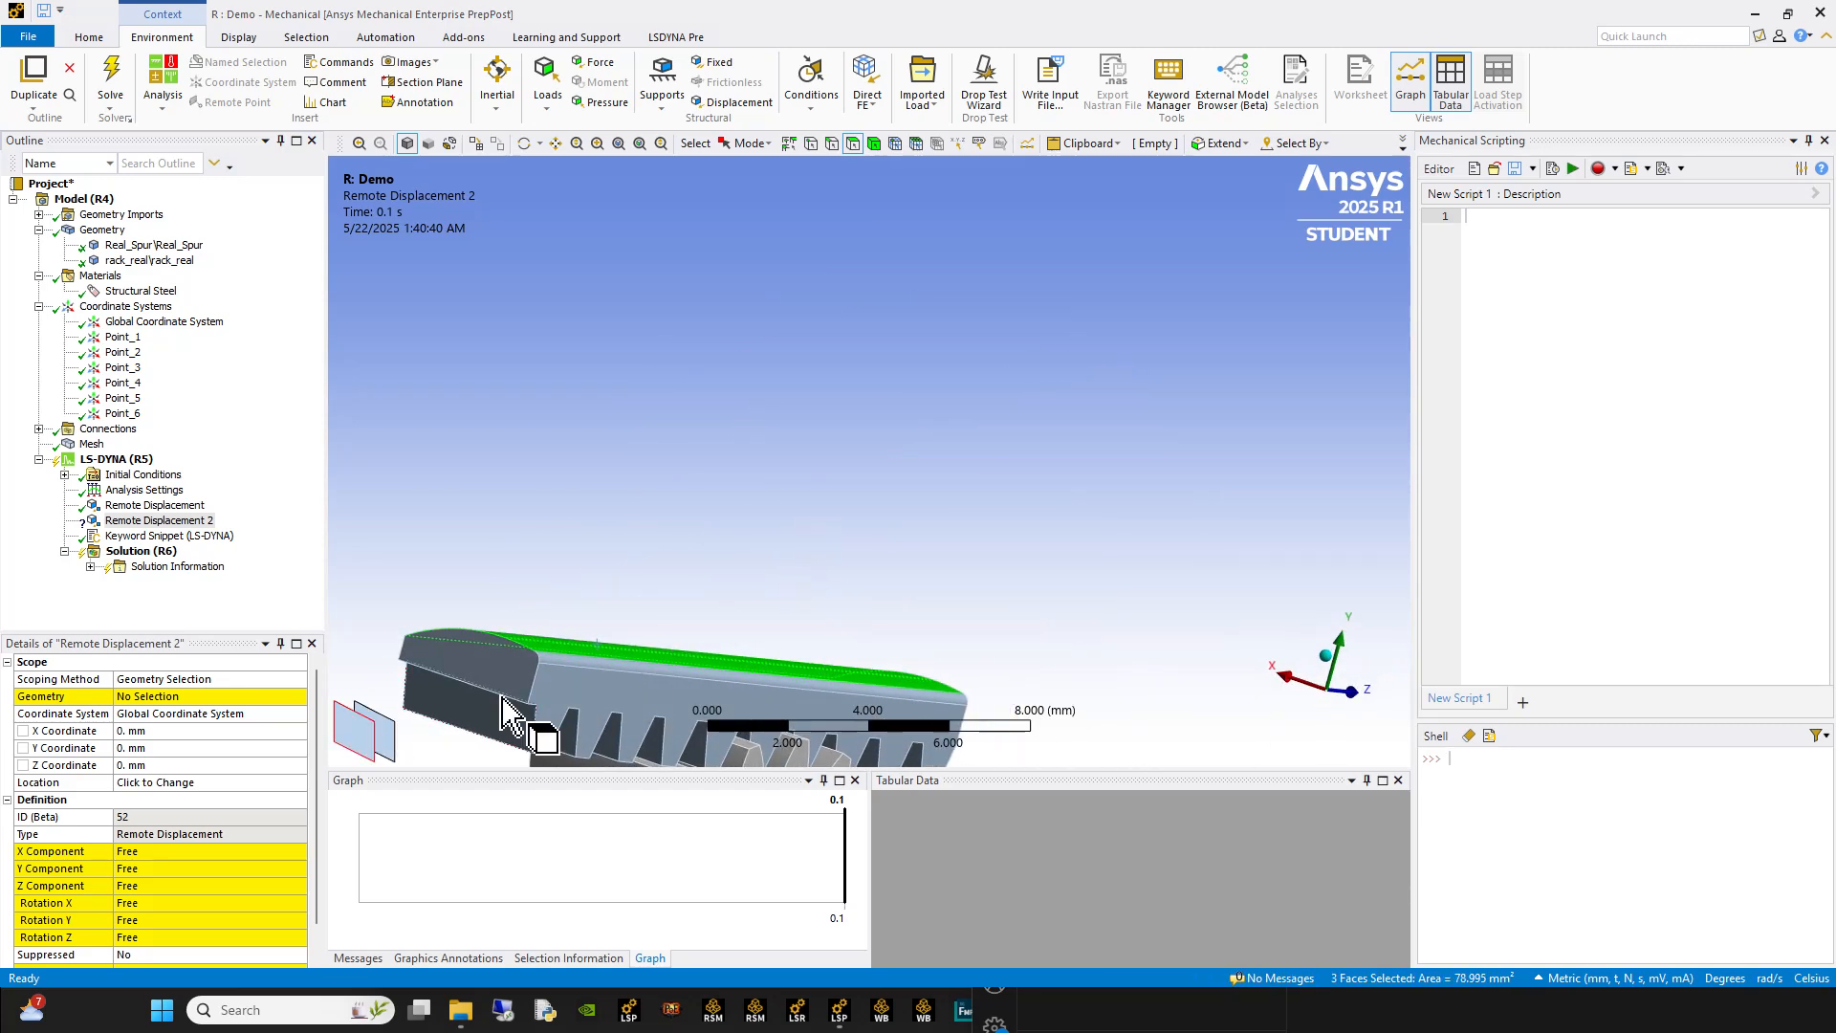
left_click(557, 659, "ctrl")
left_click(191, 696)
left_click(158, 696)
Step: Set the X and Y components of the rack's Remote Displacement 2 to 0 mm
mouse_move(697, 623)
middle_mouse_down()
mouse_move(562, 648)
mouse_move(686, 605)
mouse_move(1217, 628)
middle_mouse_up()
middle_click_drag(844, 644, 708, 540)
middle_click_drag(1038, 369, 1075, 382)
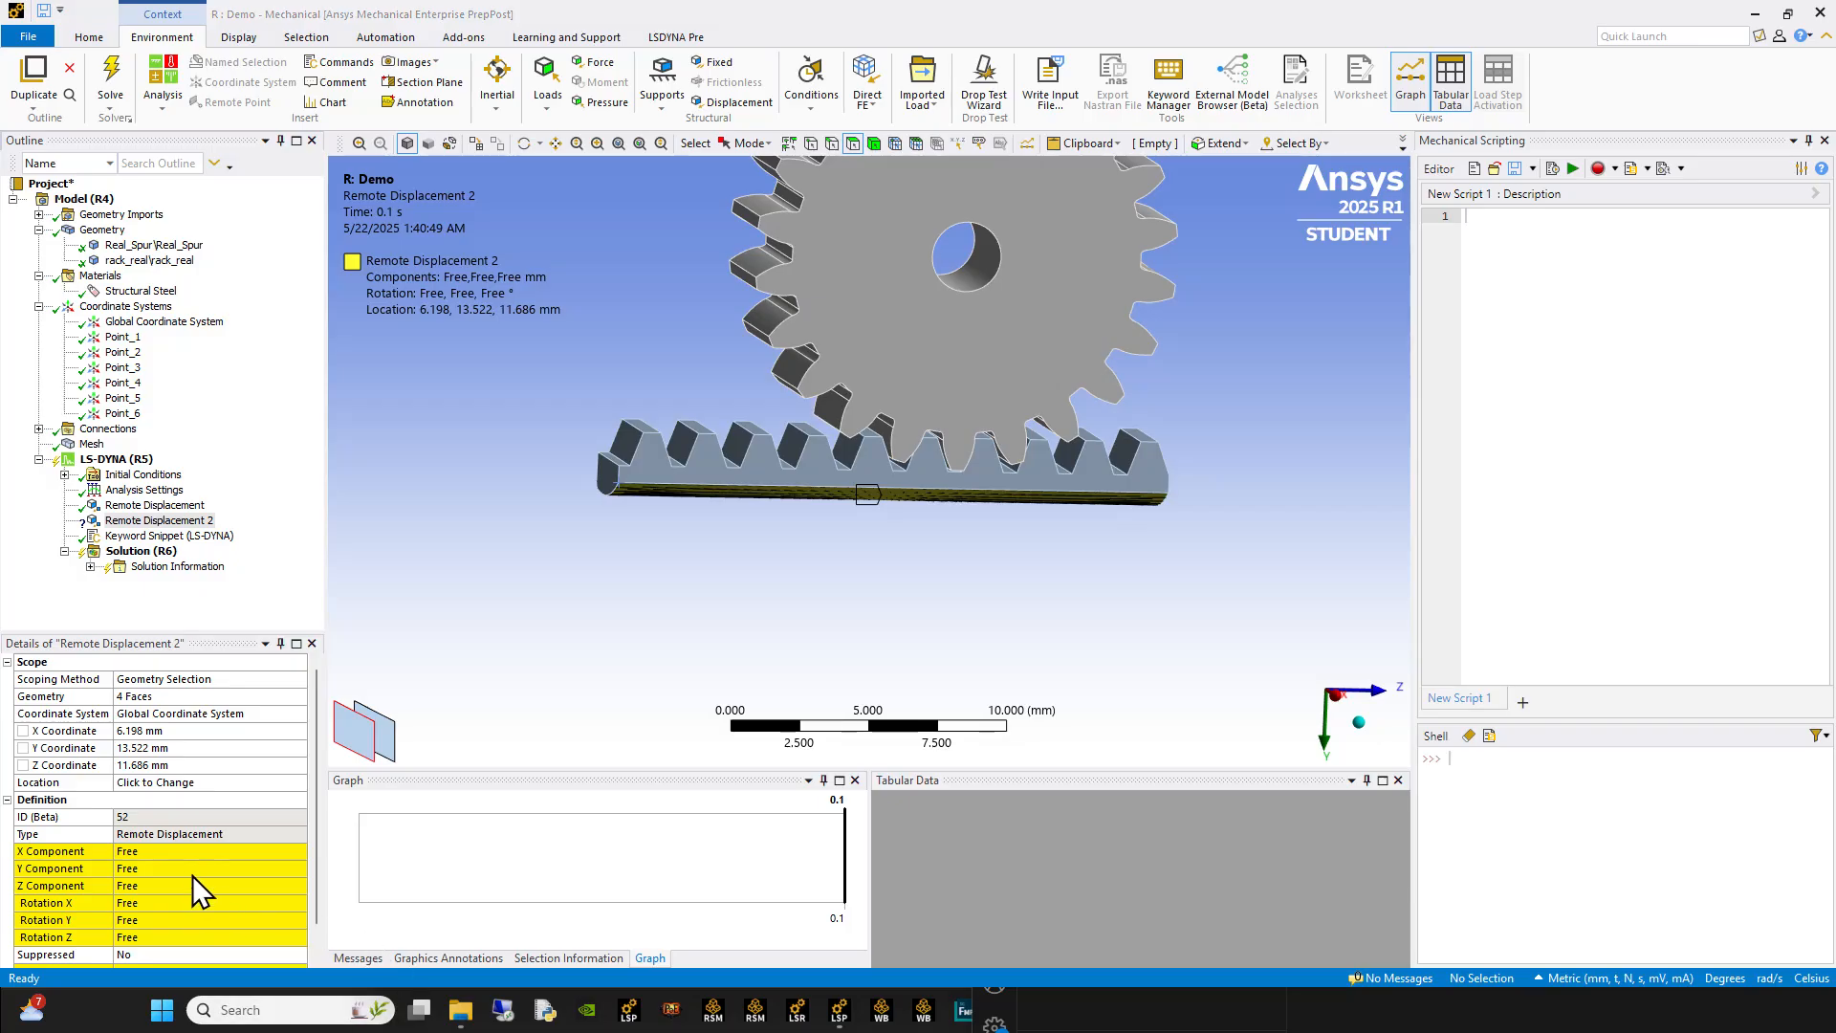
left_click(187, 851)
type("0")
key("Return")
left_click(153, 869)
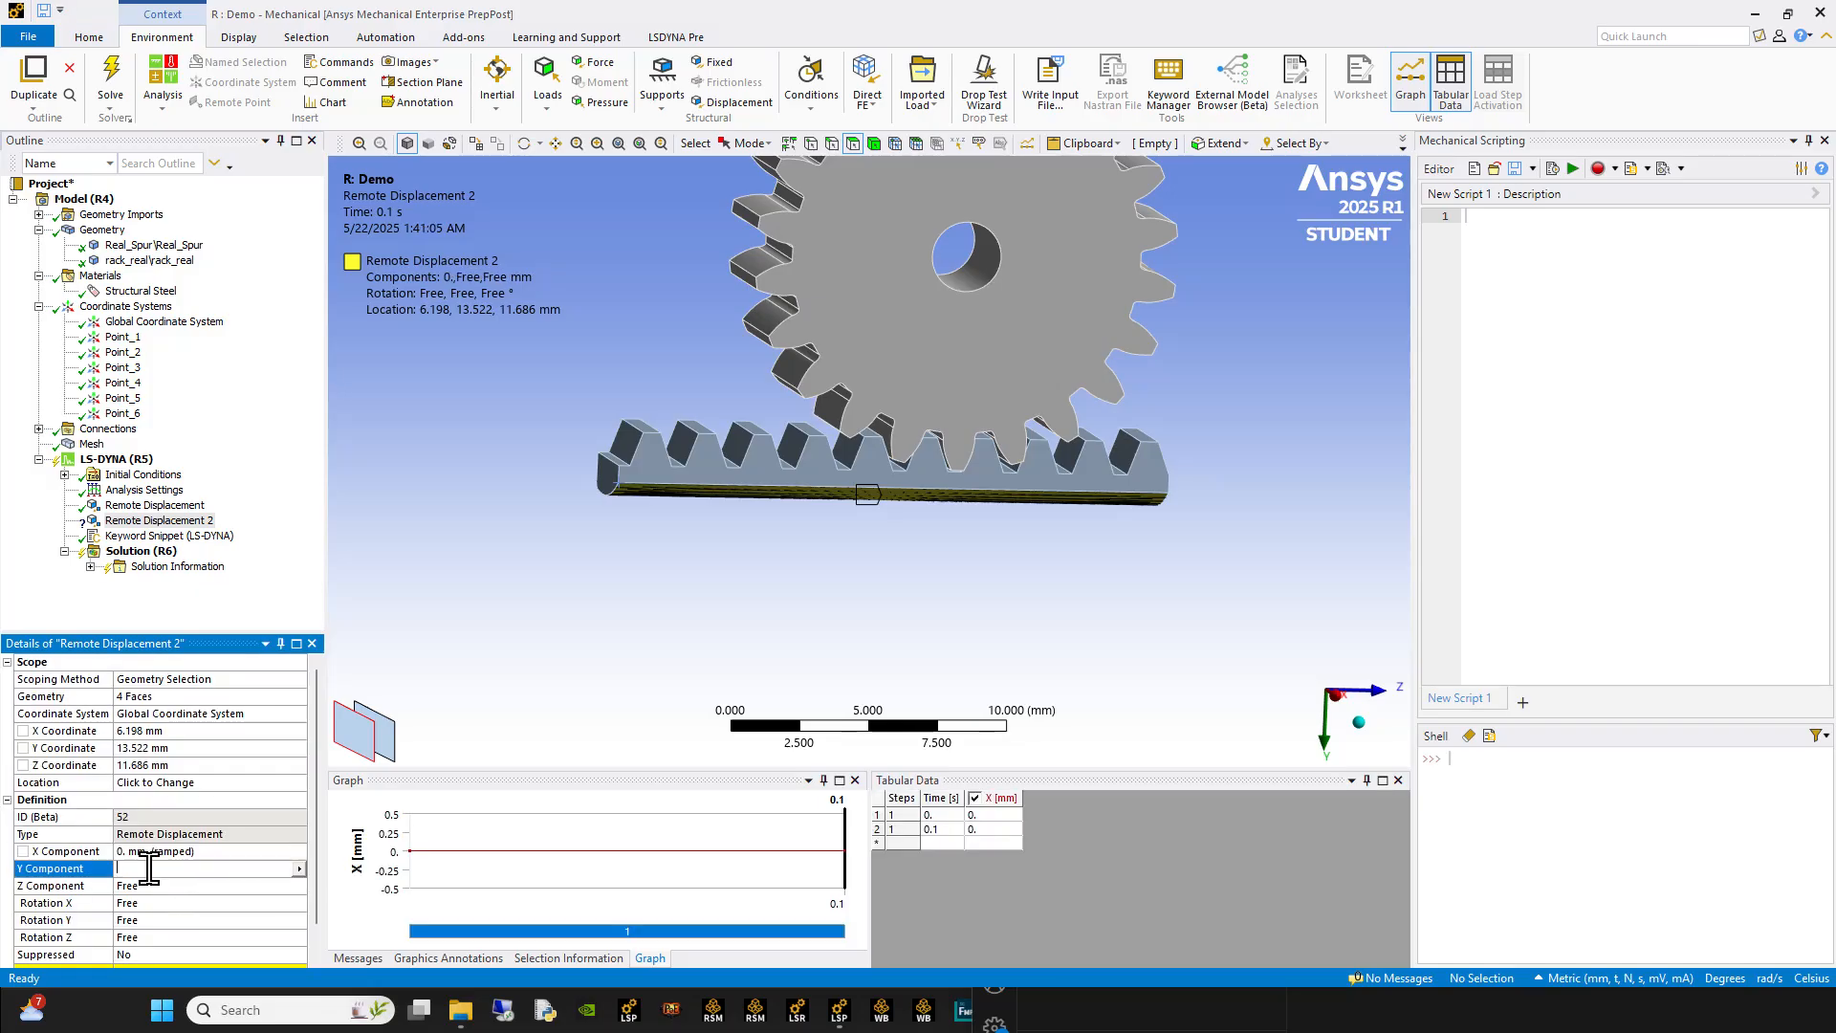
type("0")
key("Return")
left_click(150, 885)
type("0")
key("Return")
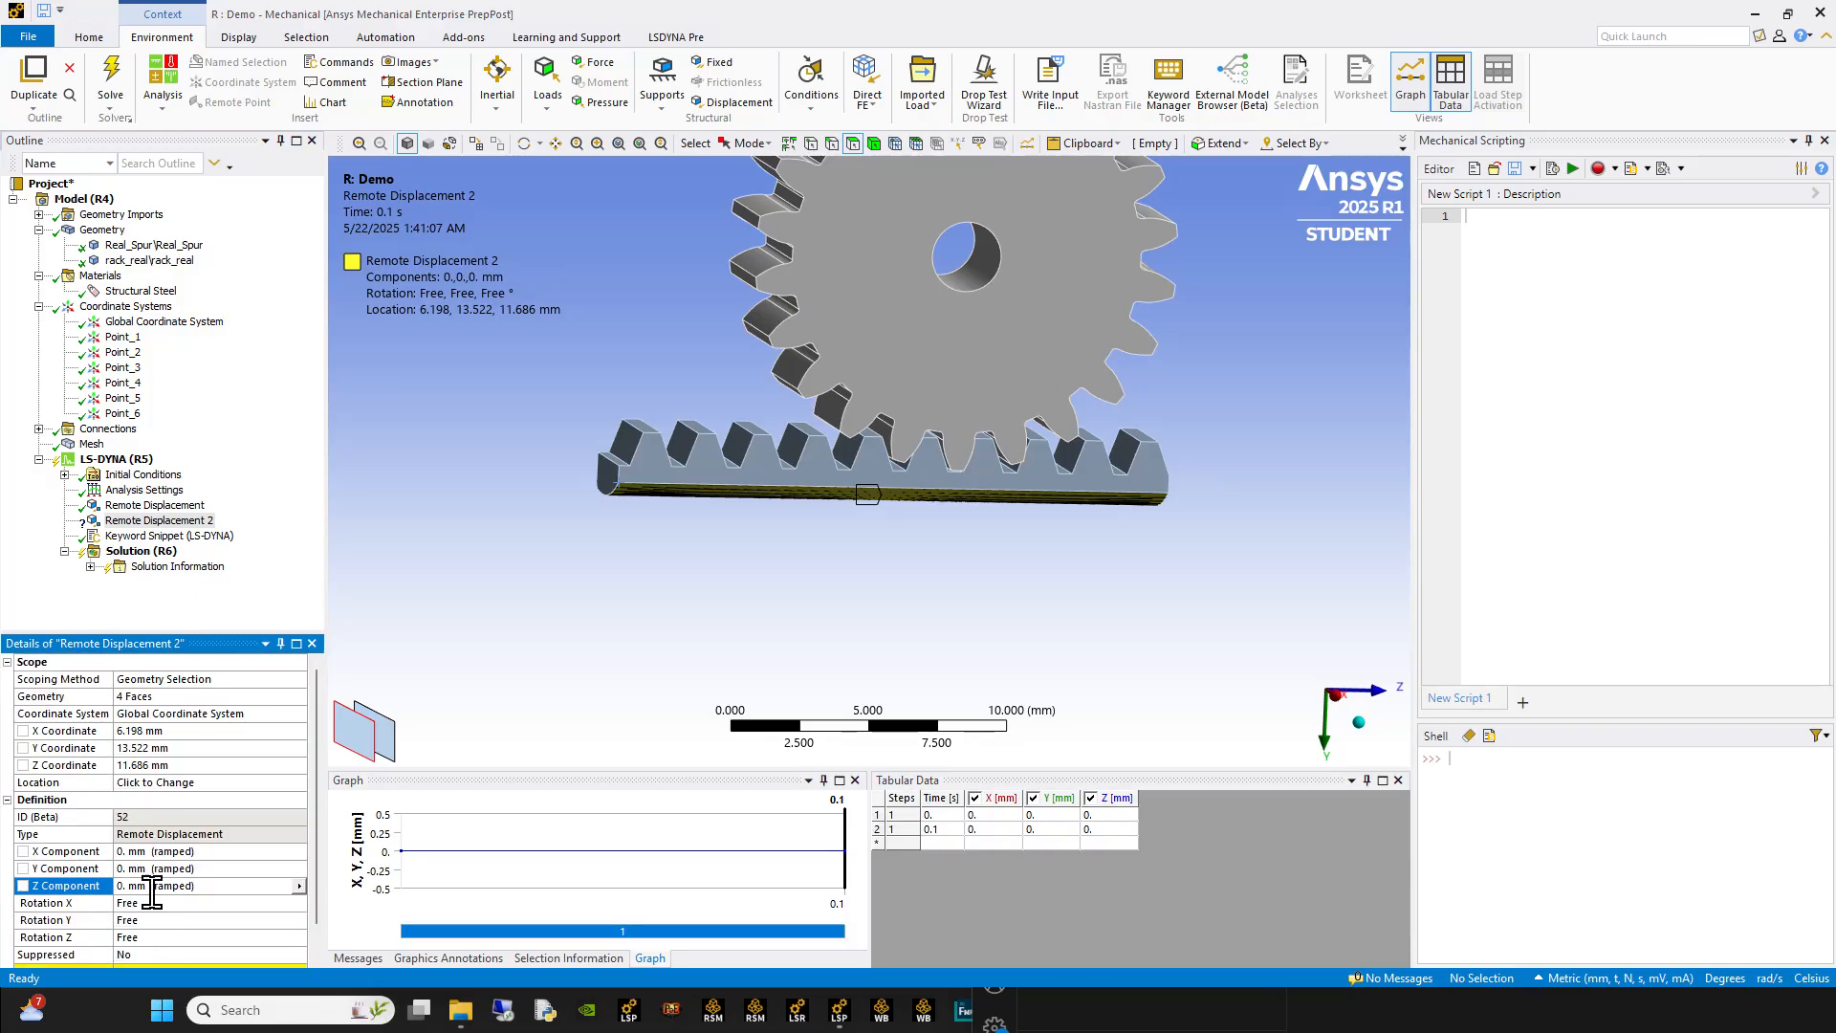
left_click(299, 885)
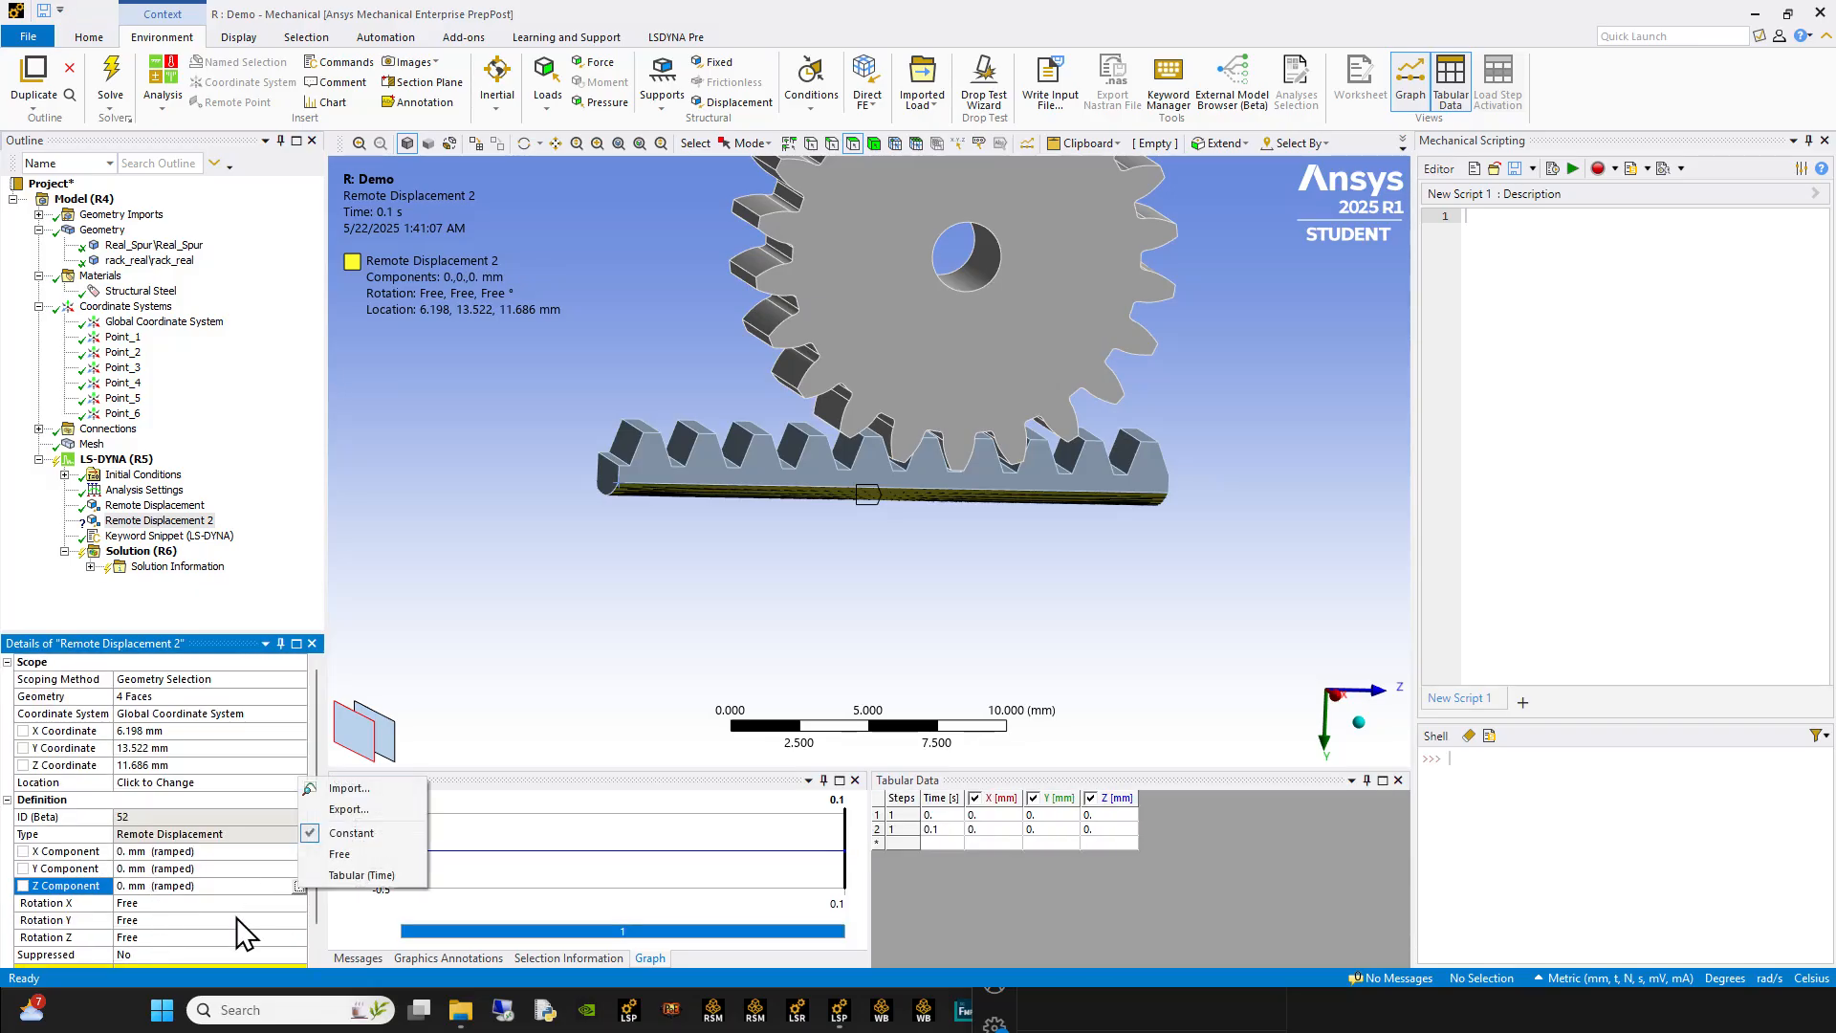
left_click(340, 865)
Step: Set Rotation X, Rotation Y and Rotation Z of the rack's Remote Displacement 2 to 0°
left_click(136, 873)
type("0")
key("Return")
left_click(146, 887)
type("0")
key("Return")
left_click(151, 906)
type("0")
key("Return")
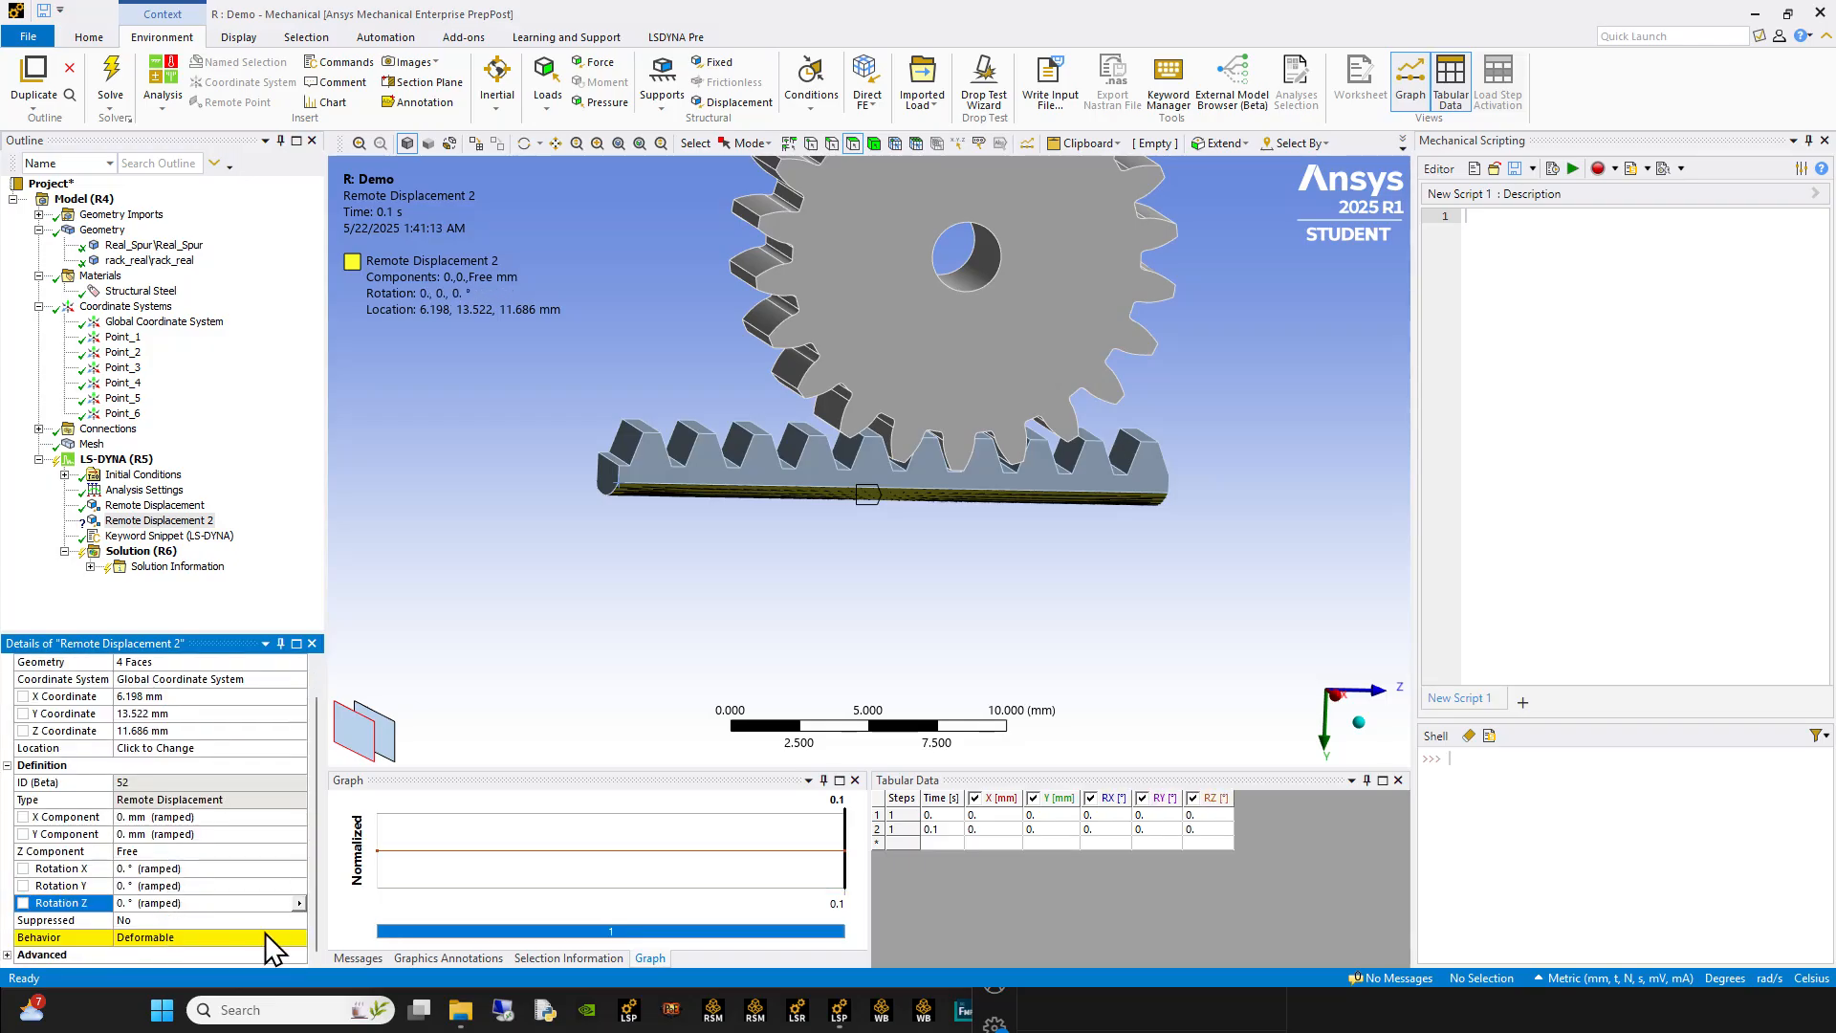
Step: Set the behavior of the rack's Remote Displacement 2 to Rigid
left_click(257, 935)
left_click(204, 937)
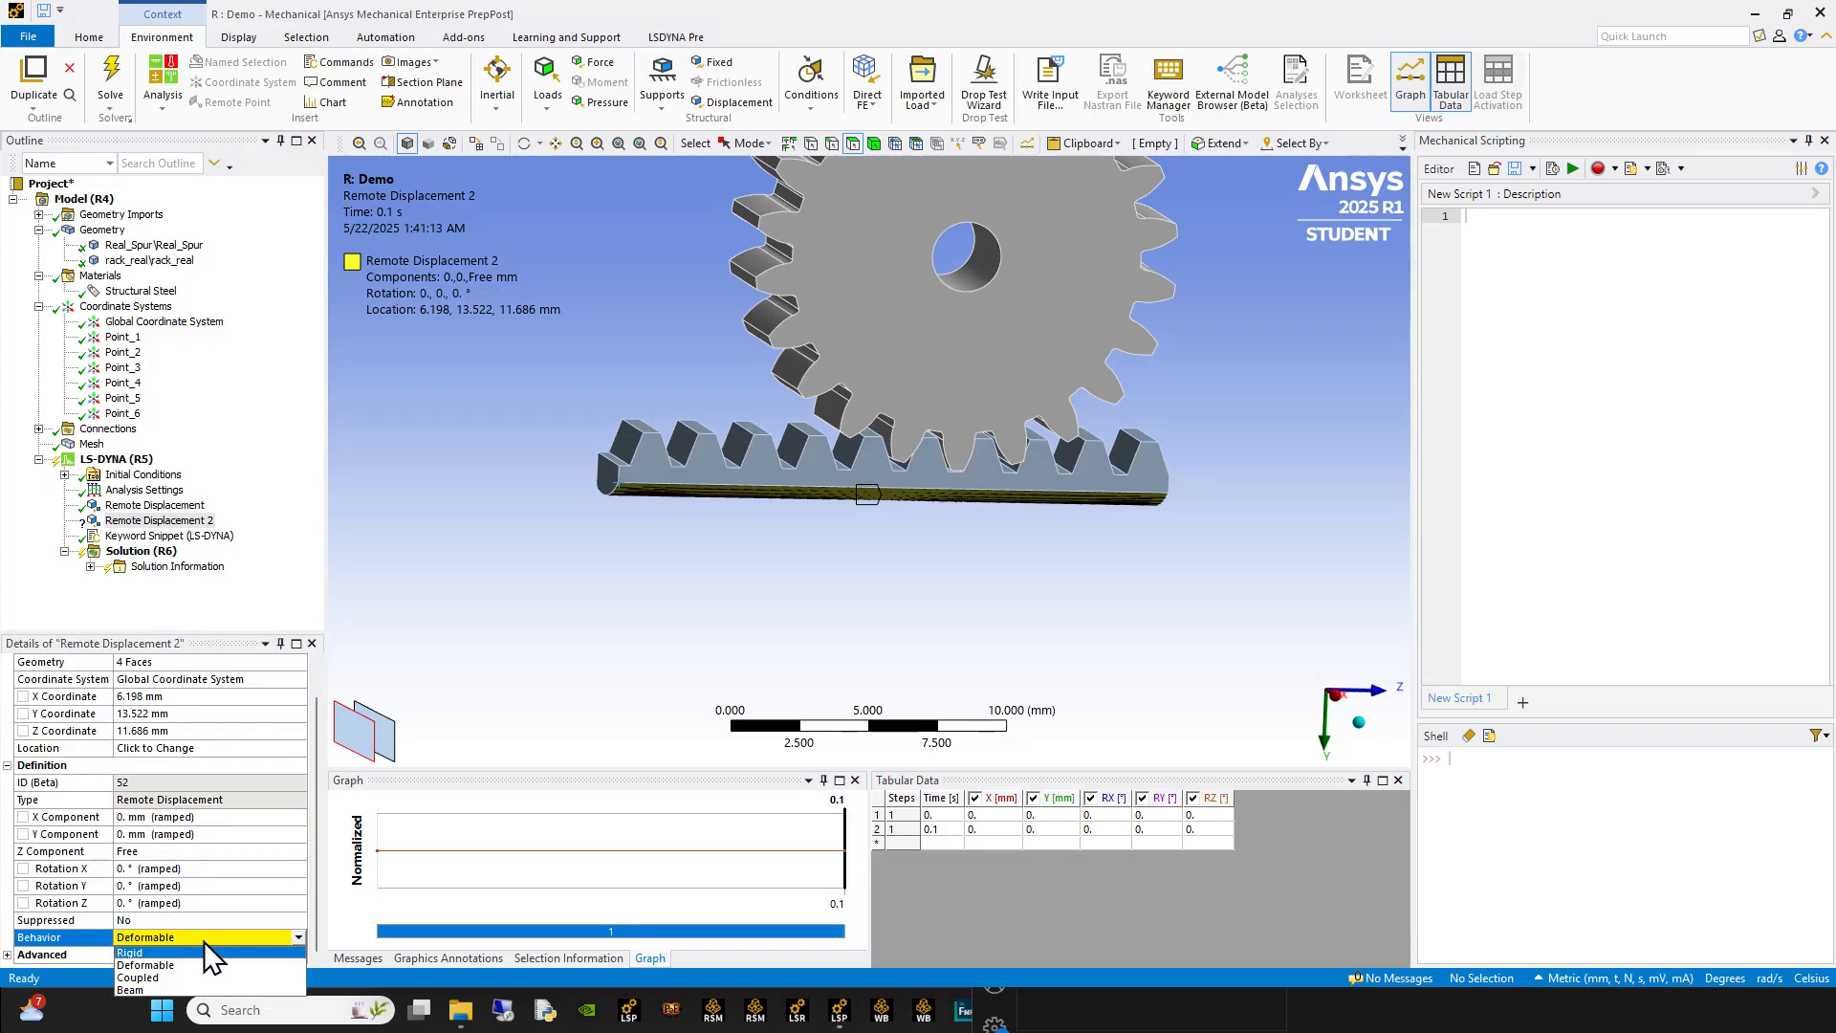
left_click(144, 952)
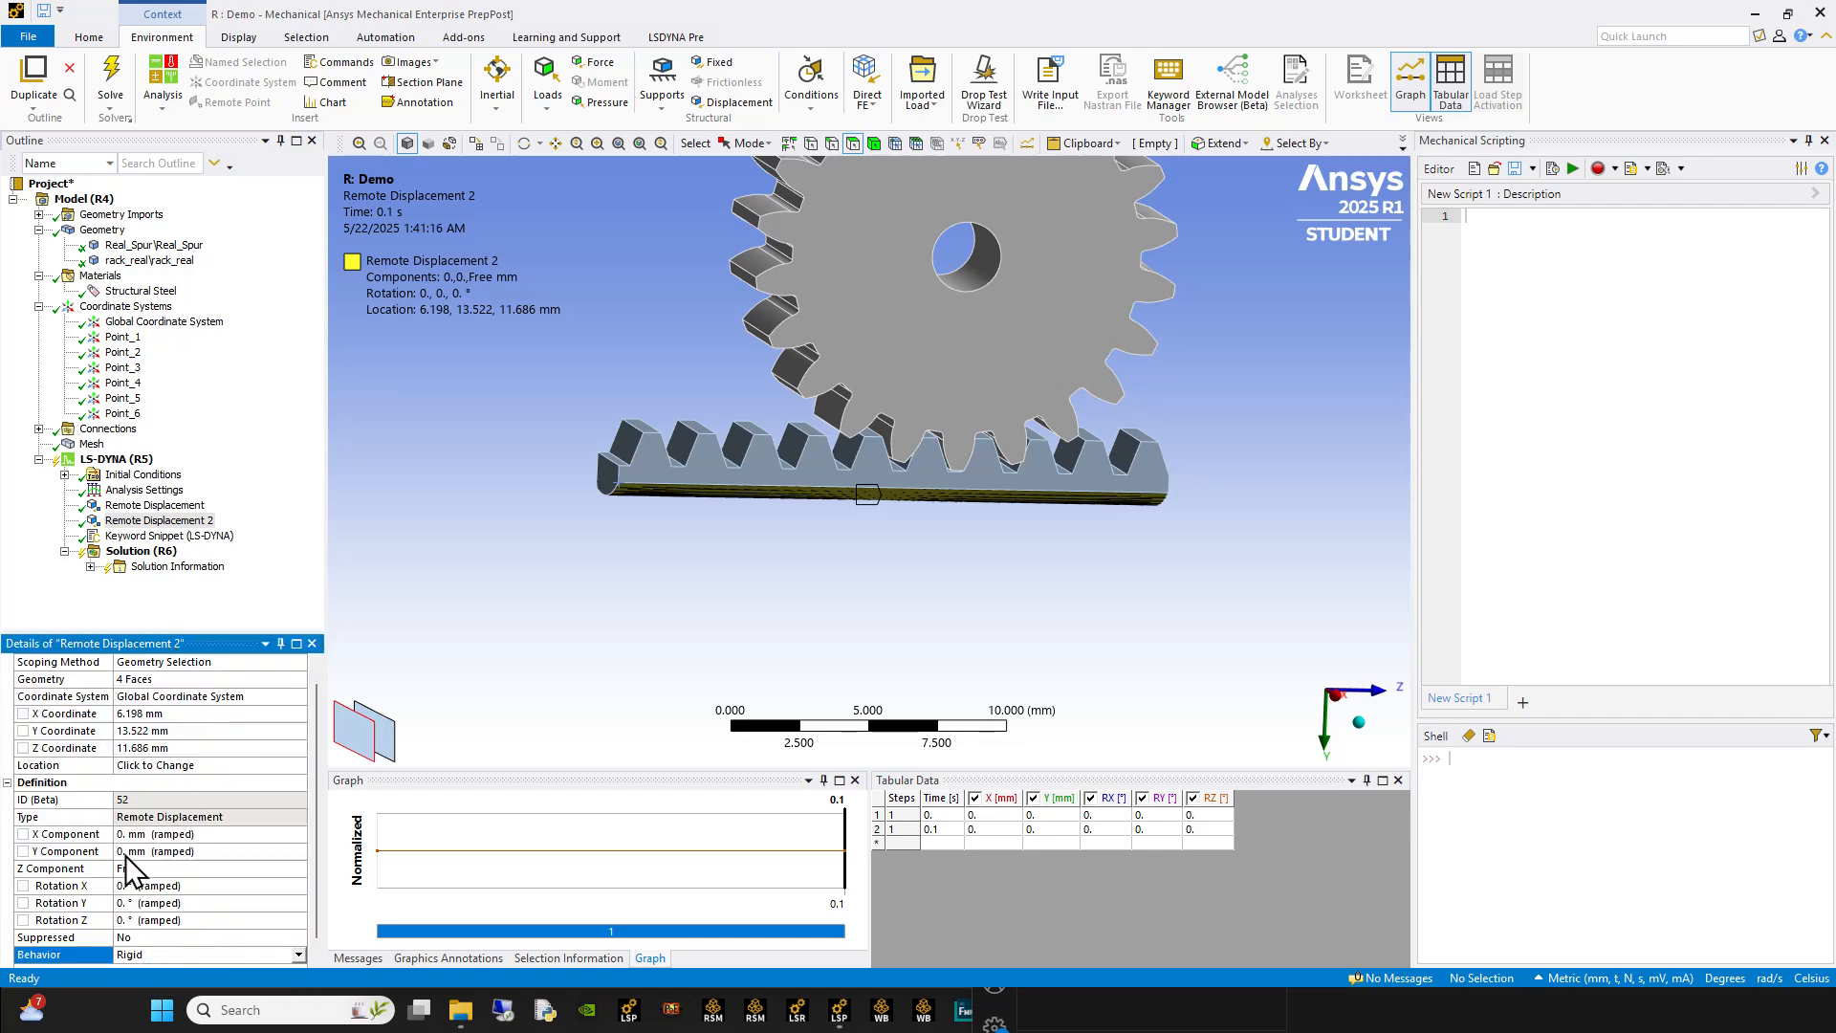
middle_click_drag(934, 402, 891, 377)
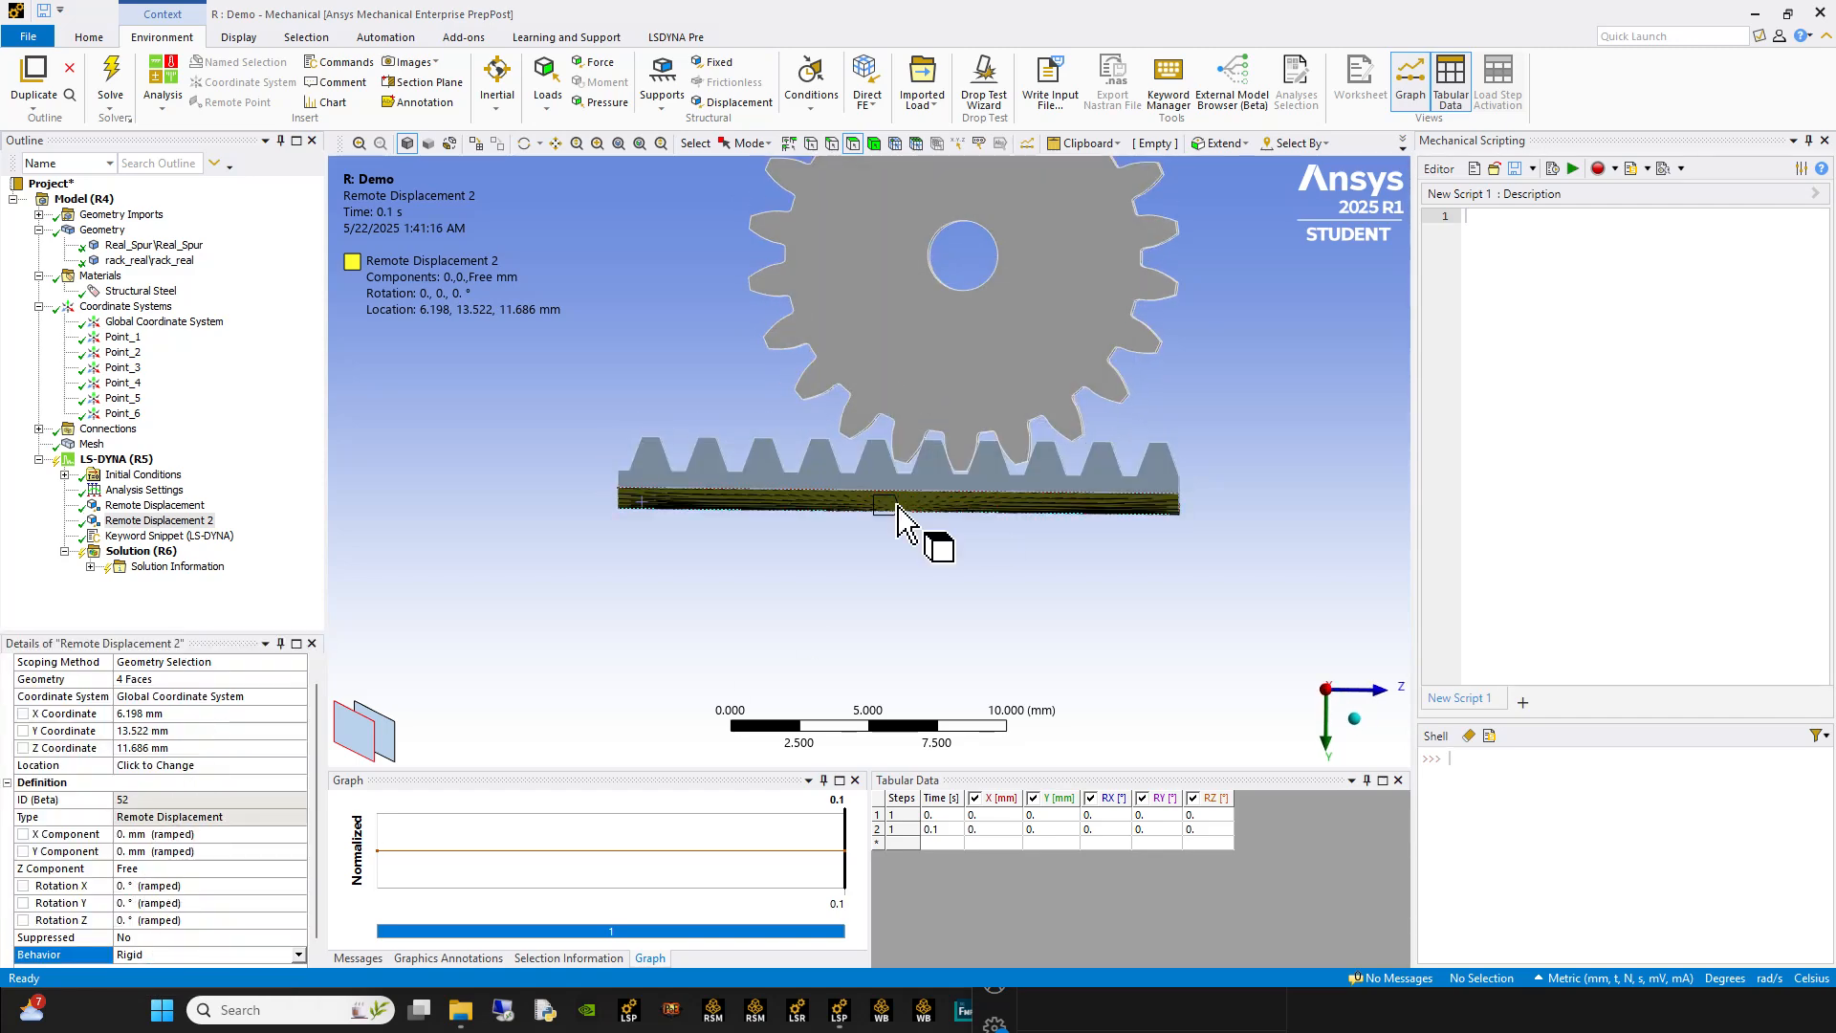
middle_click_drag(899, 504, 887, 564)
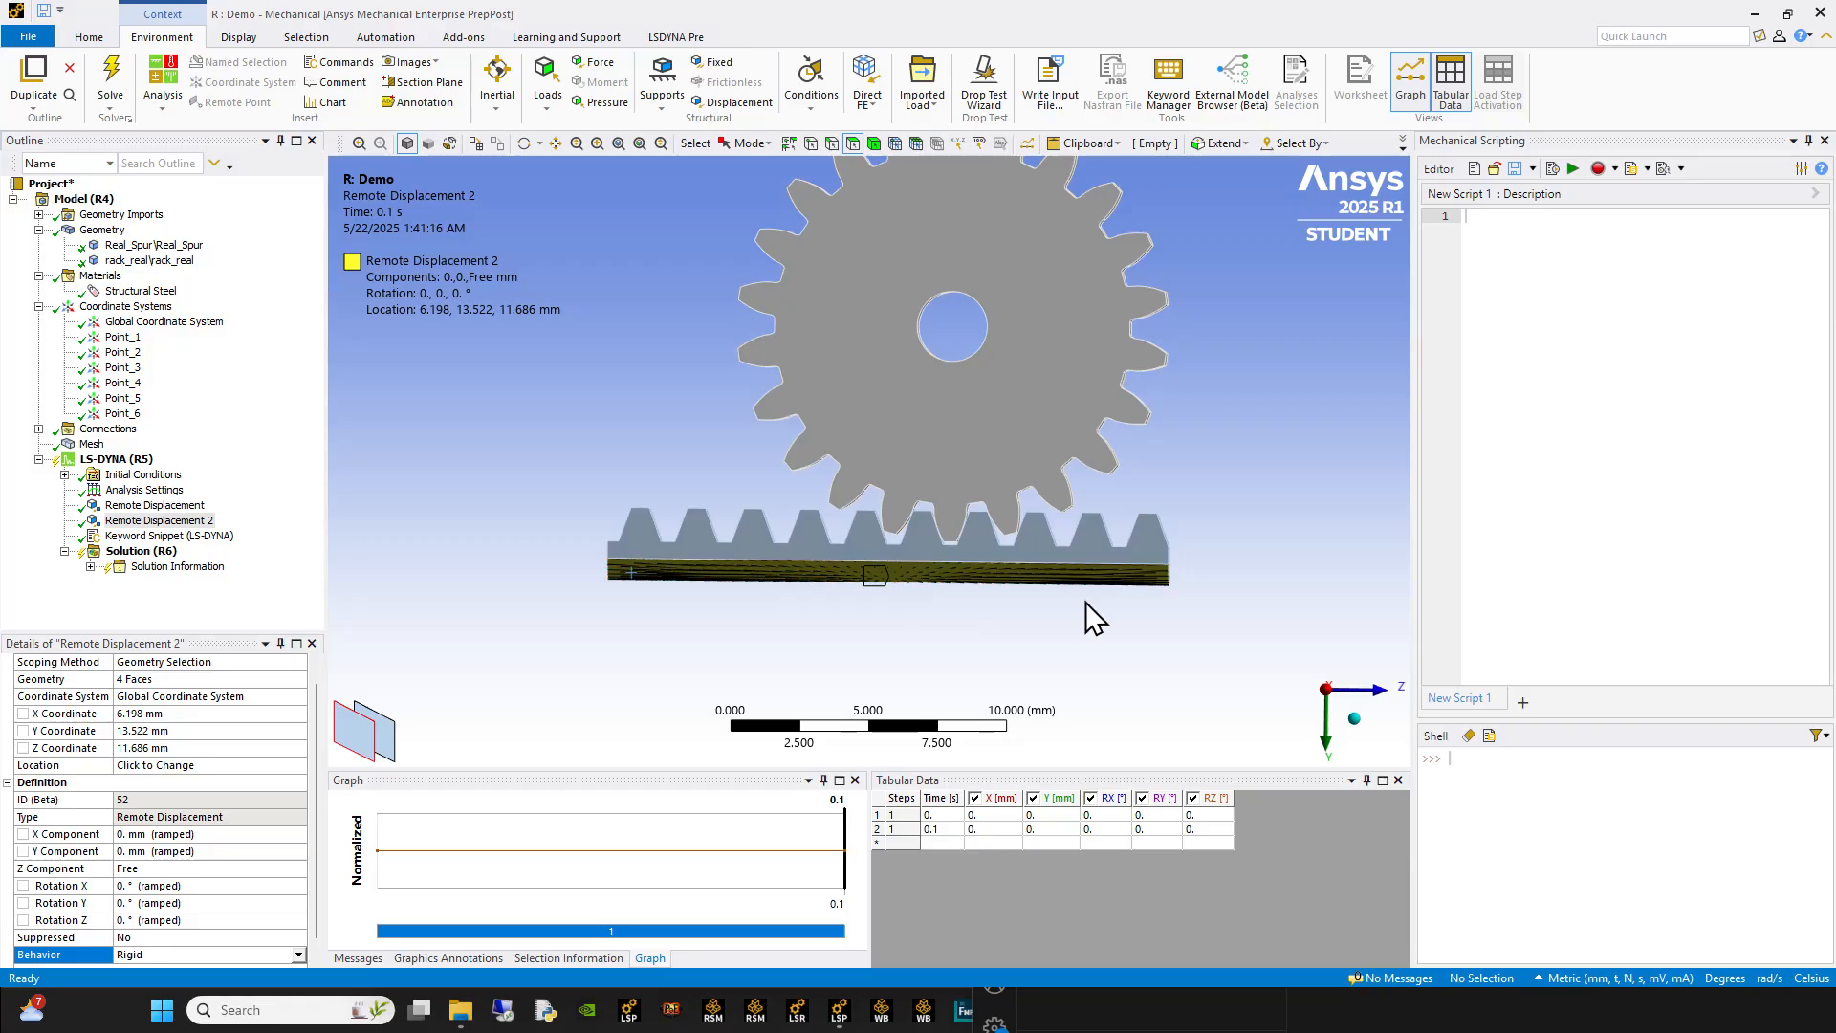
Step: Examine the point coordinates and the PARM line in the rack-and-pinion keyword snippet
left_click(212, 536)
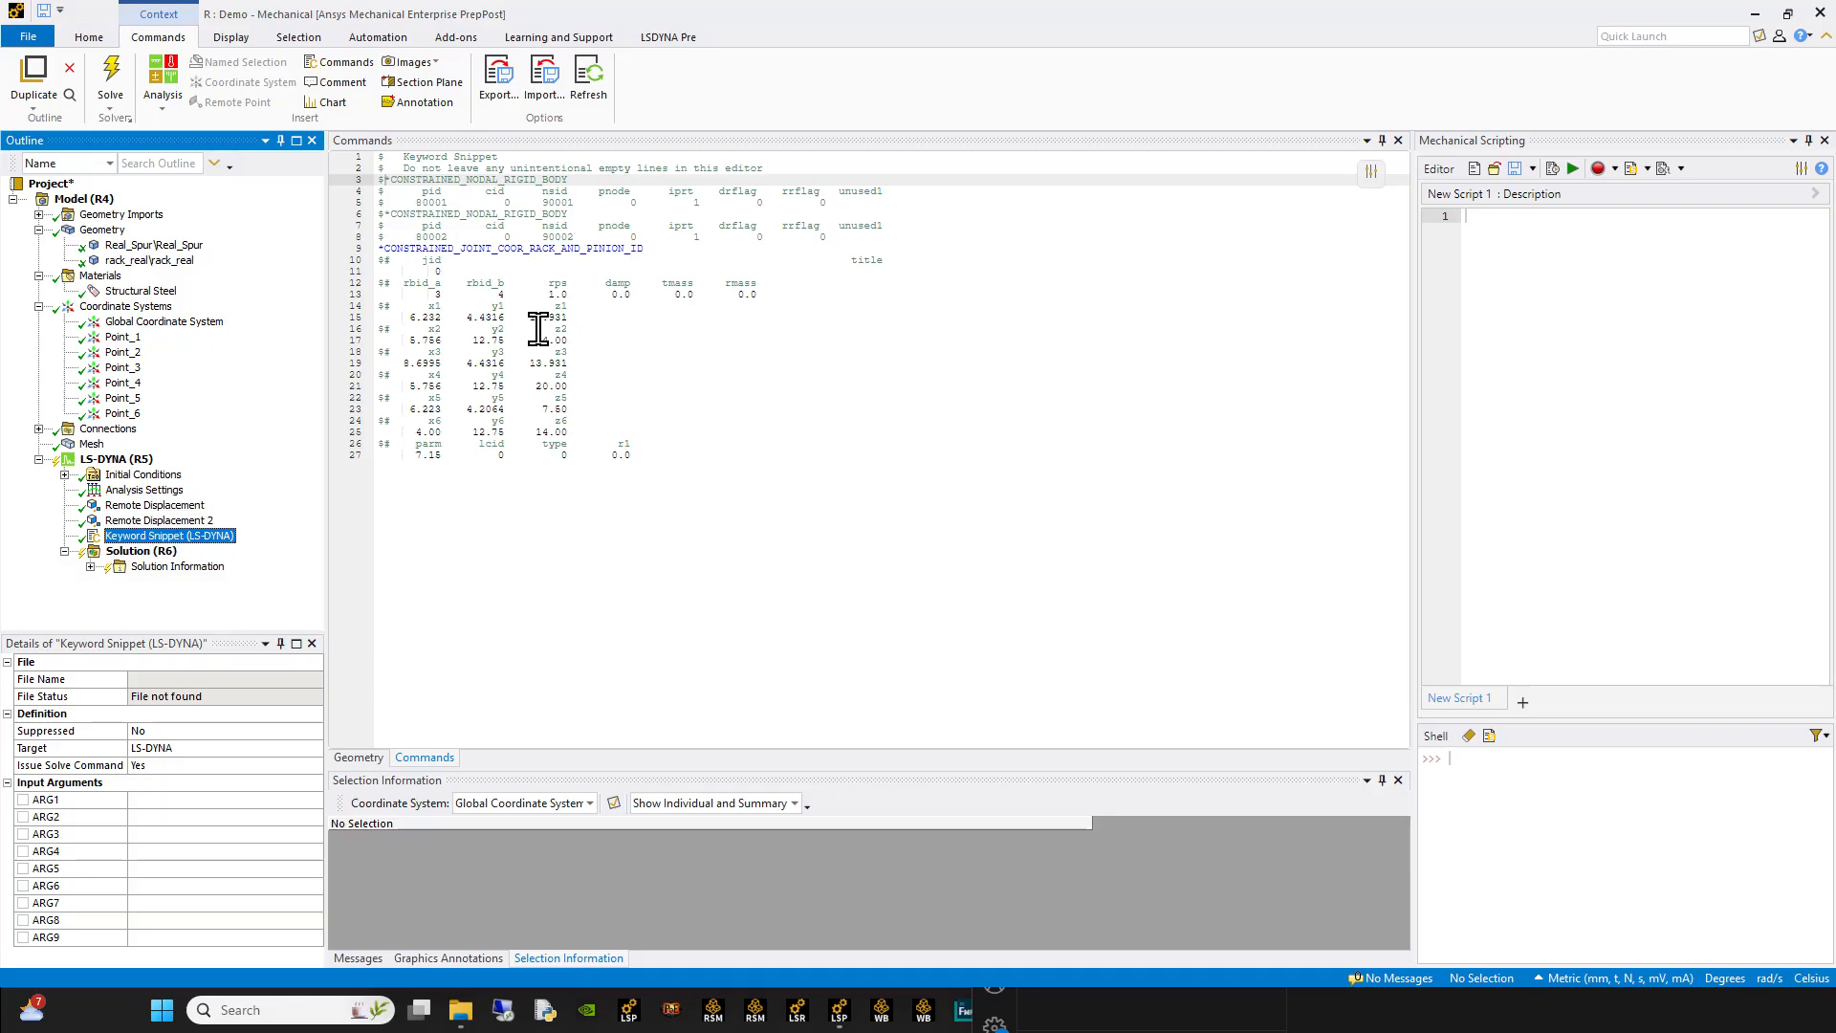
left_click_drag(608, 433, 318, 305)
left_click_drag(662, 475, 373, 442)
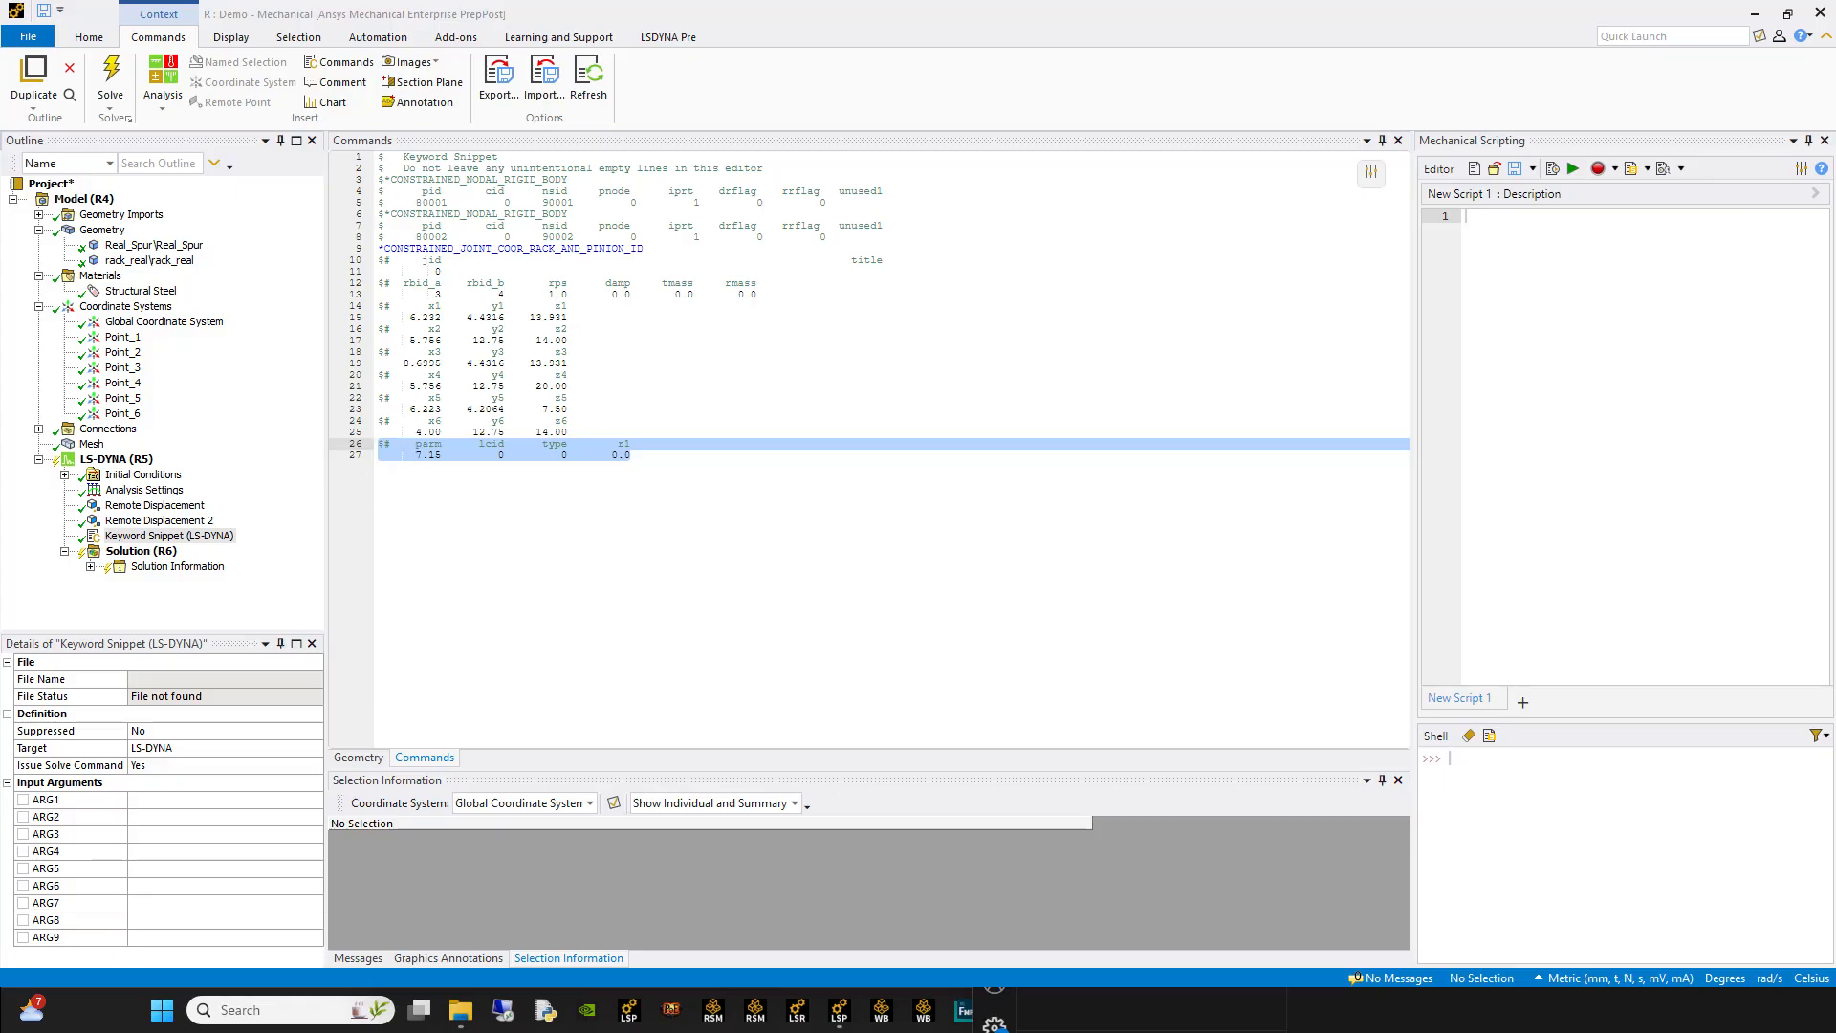
Step: Switch to PowerPoint and examine the Pinion and Rack slide that explains PARM as the pitch radius
left_click(1090, 1031)
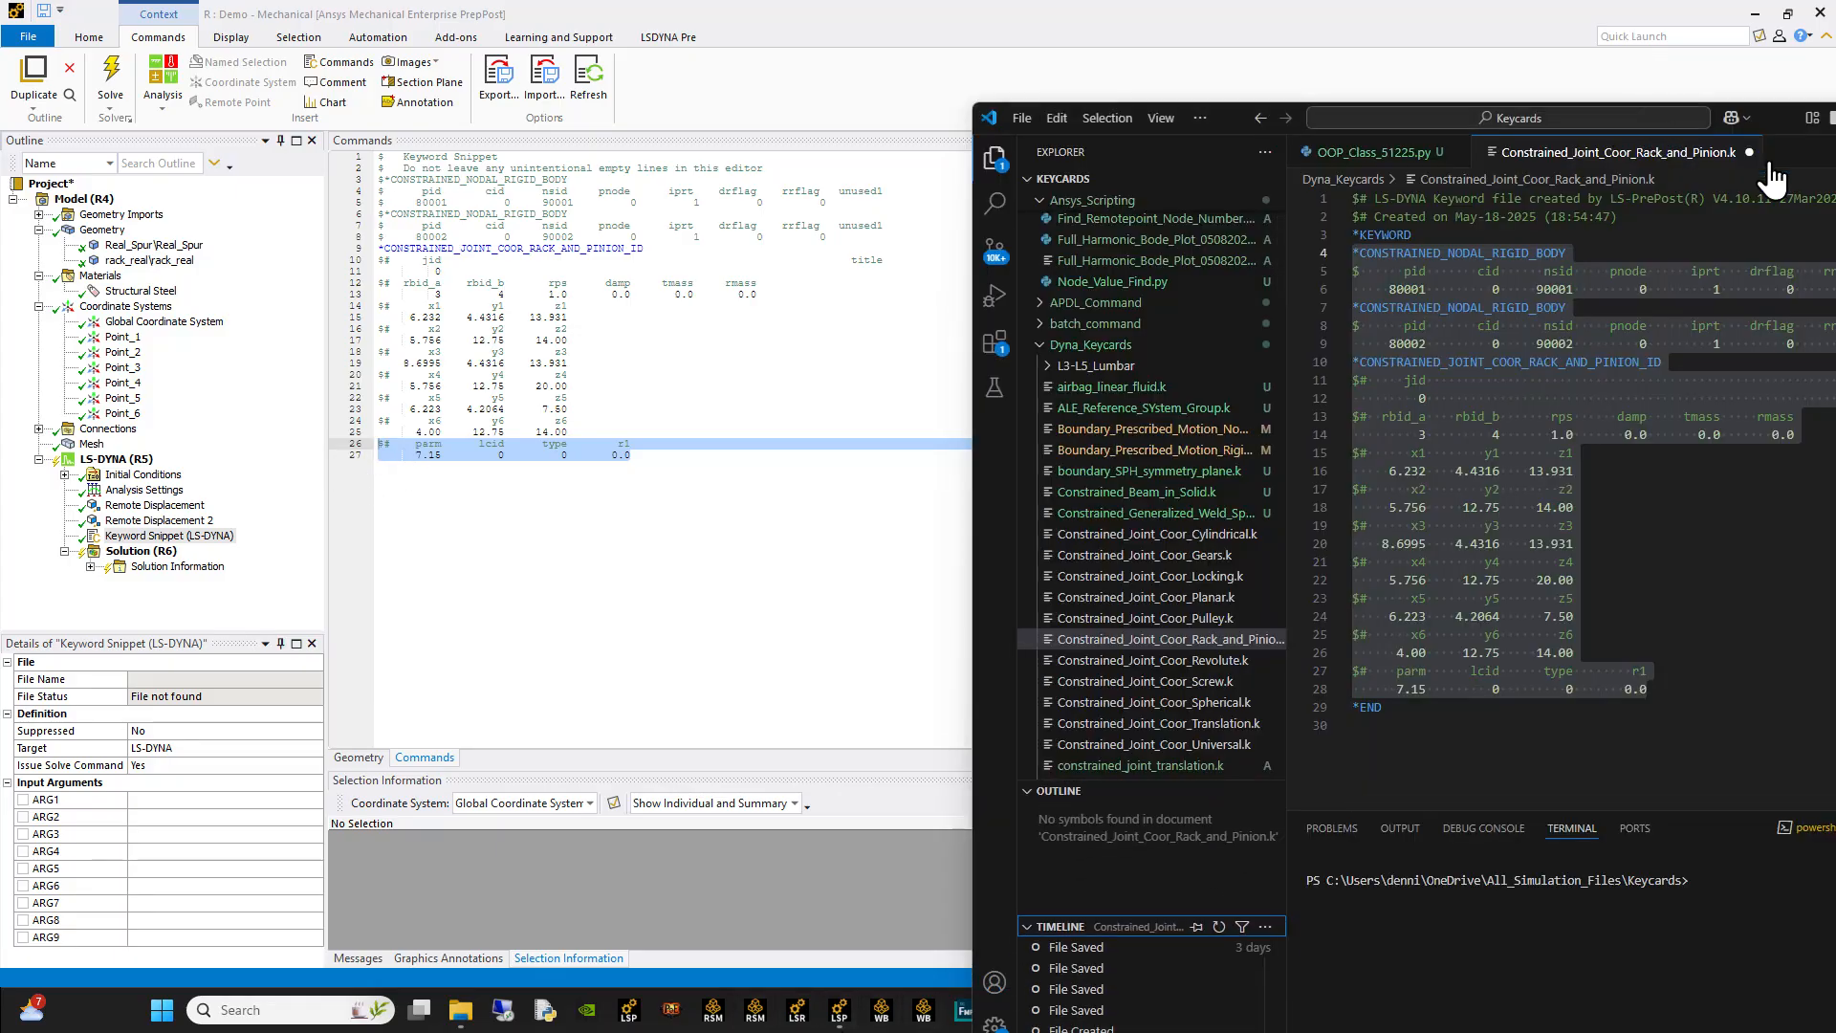
left_click_drag(1736, 117, 916, 183)
left_click(1048, 184)
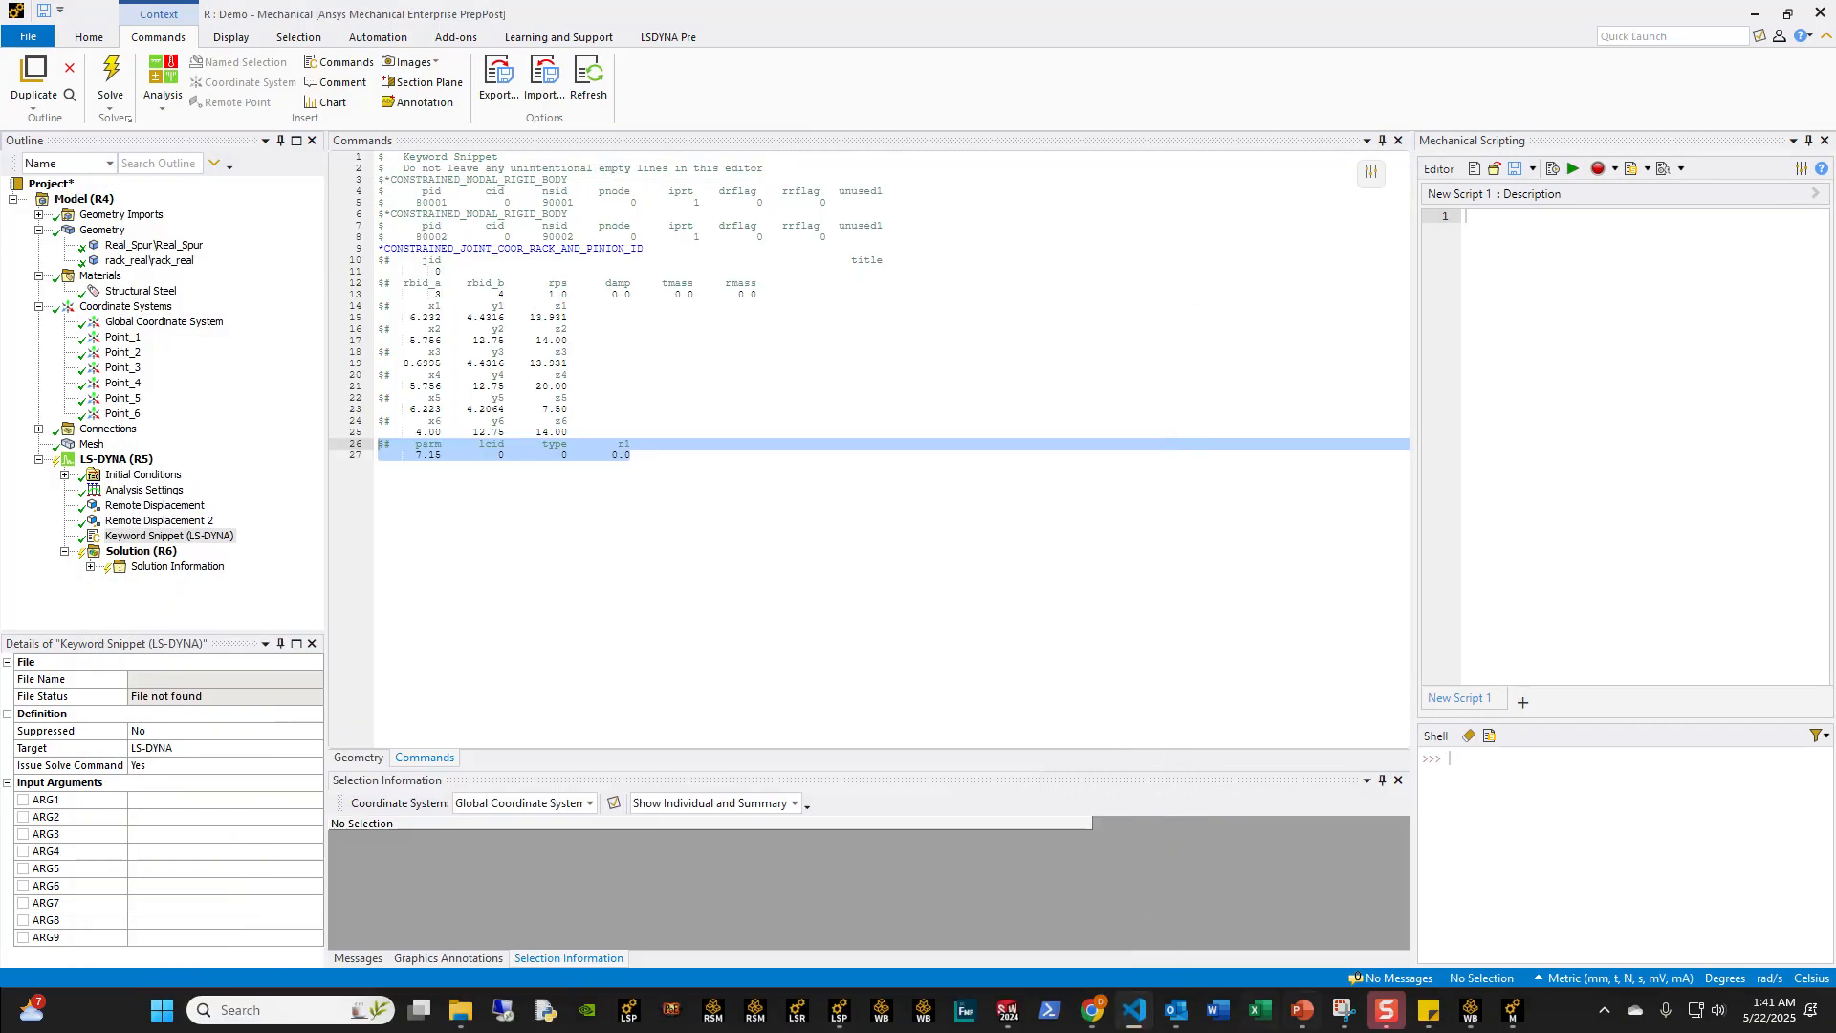
left_click(1302, 1011)
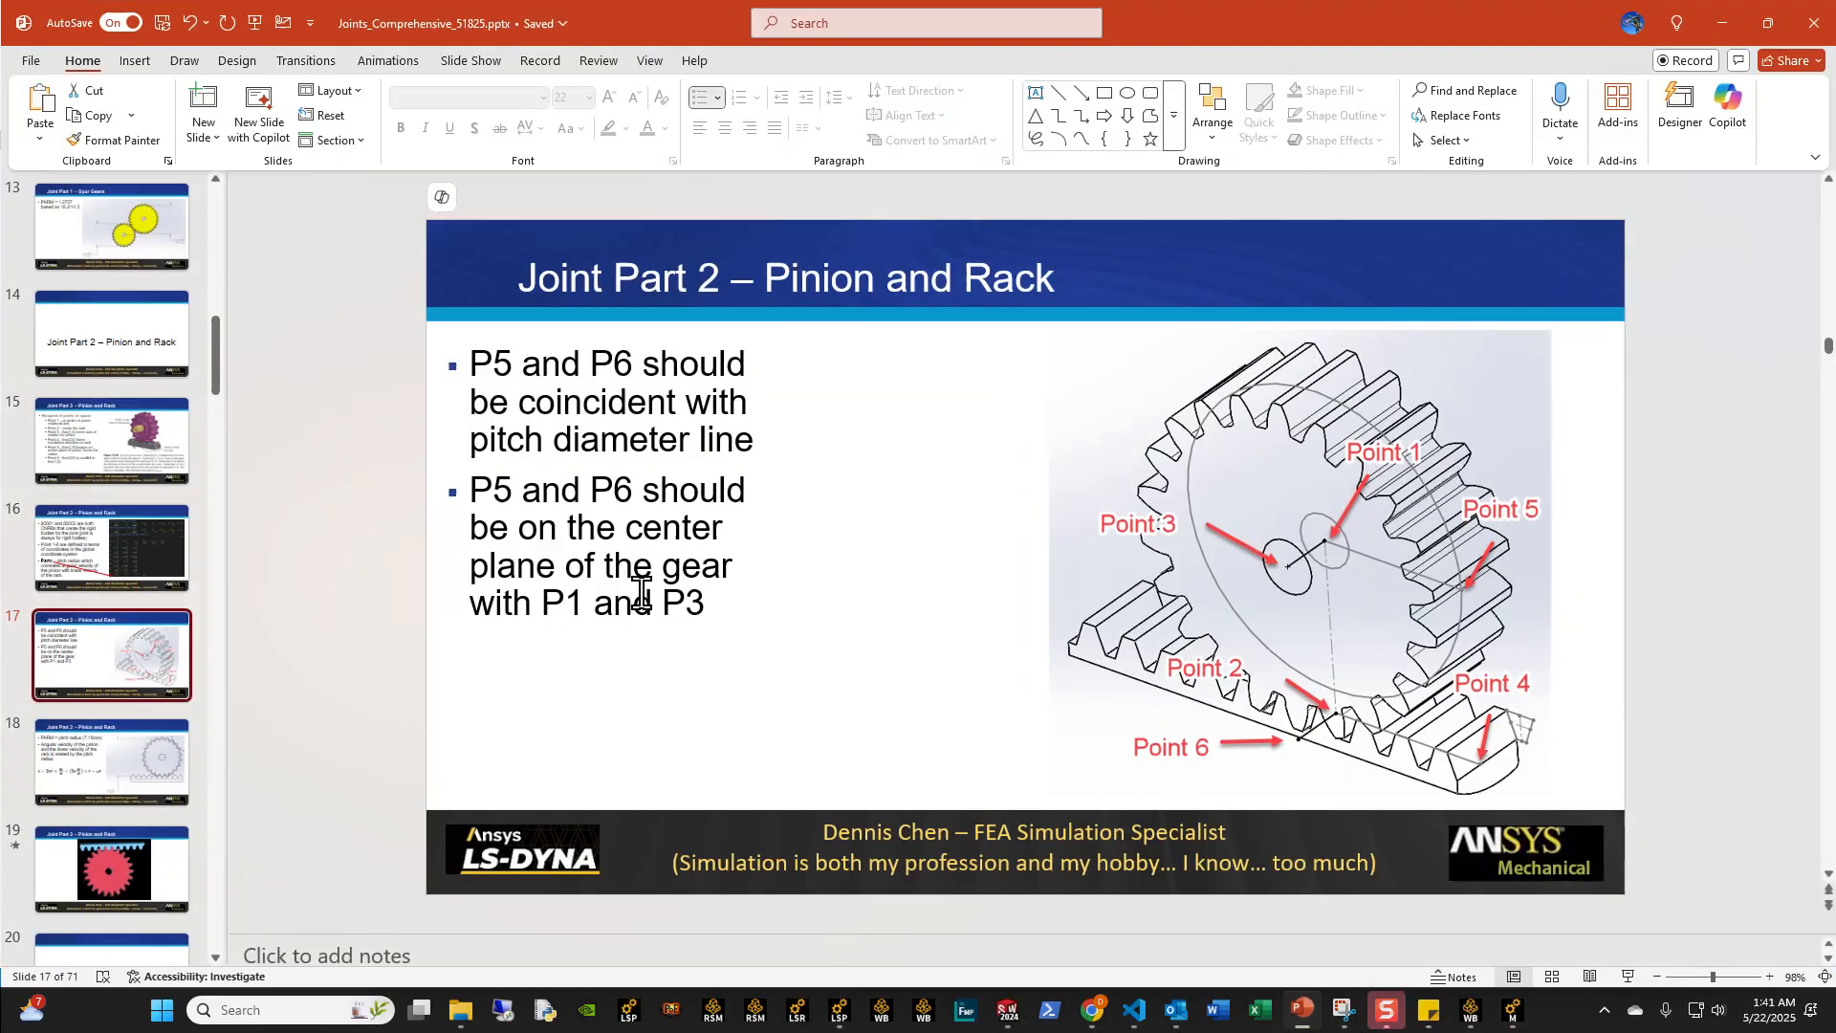
left_click(145, 779)
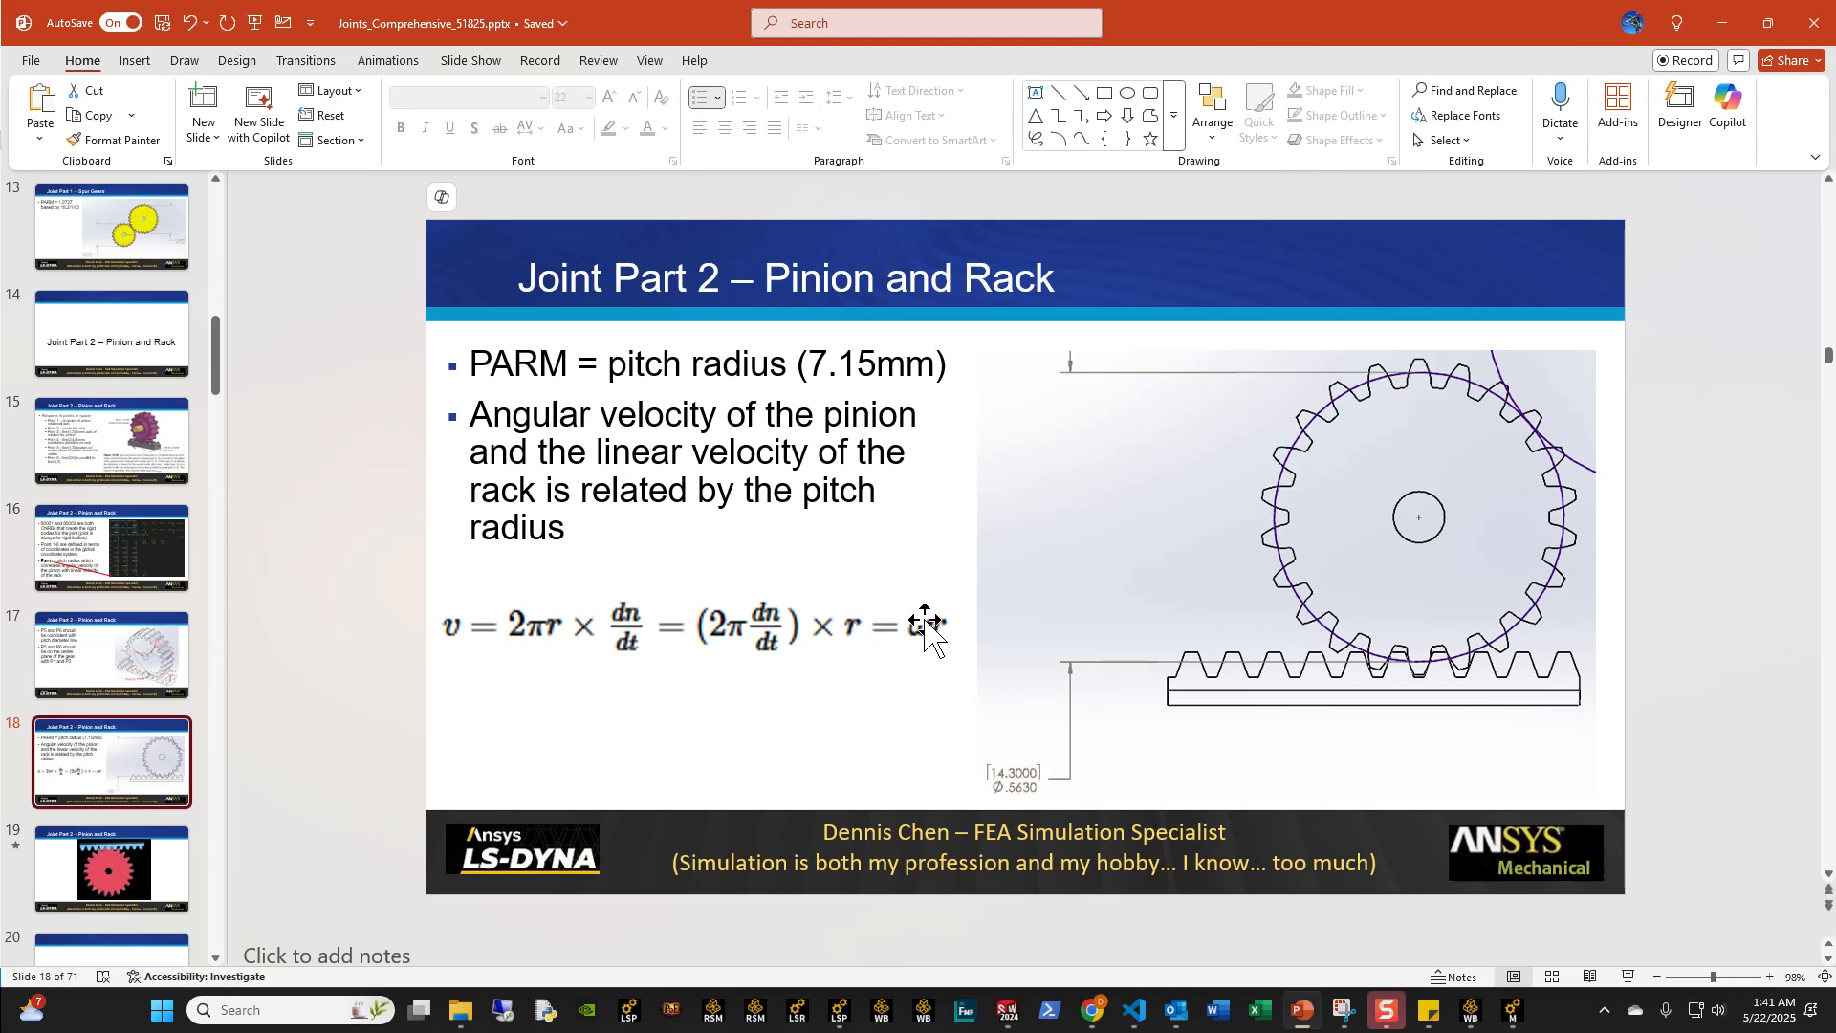
left_click(1732, 25)
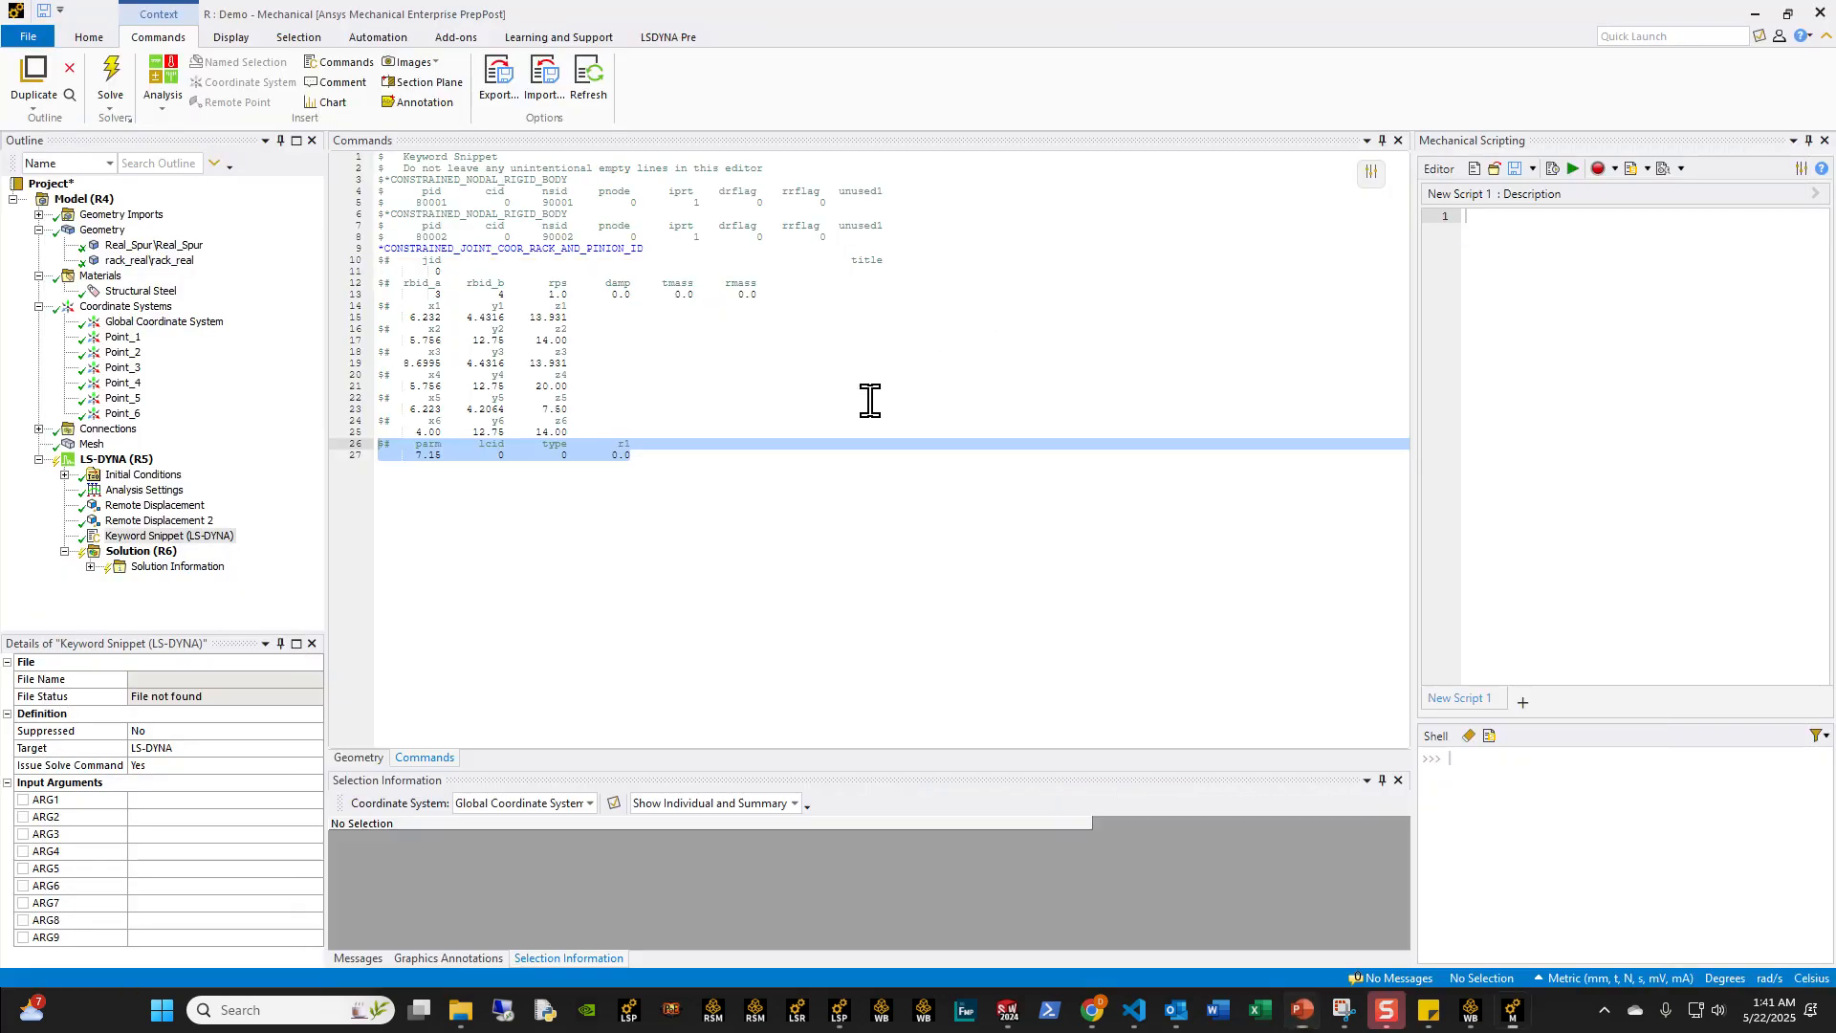
Step: Rename the LS-DYNA keyword snippet to Constrained_joint_COOR_Rack_and_Pinion
left_click(138, 536)
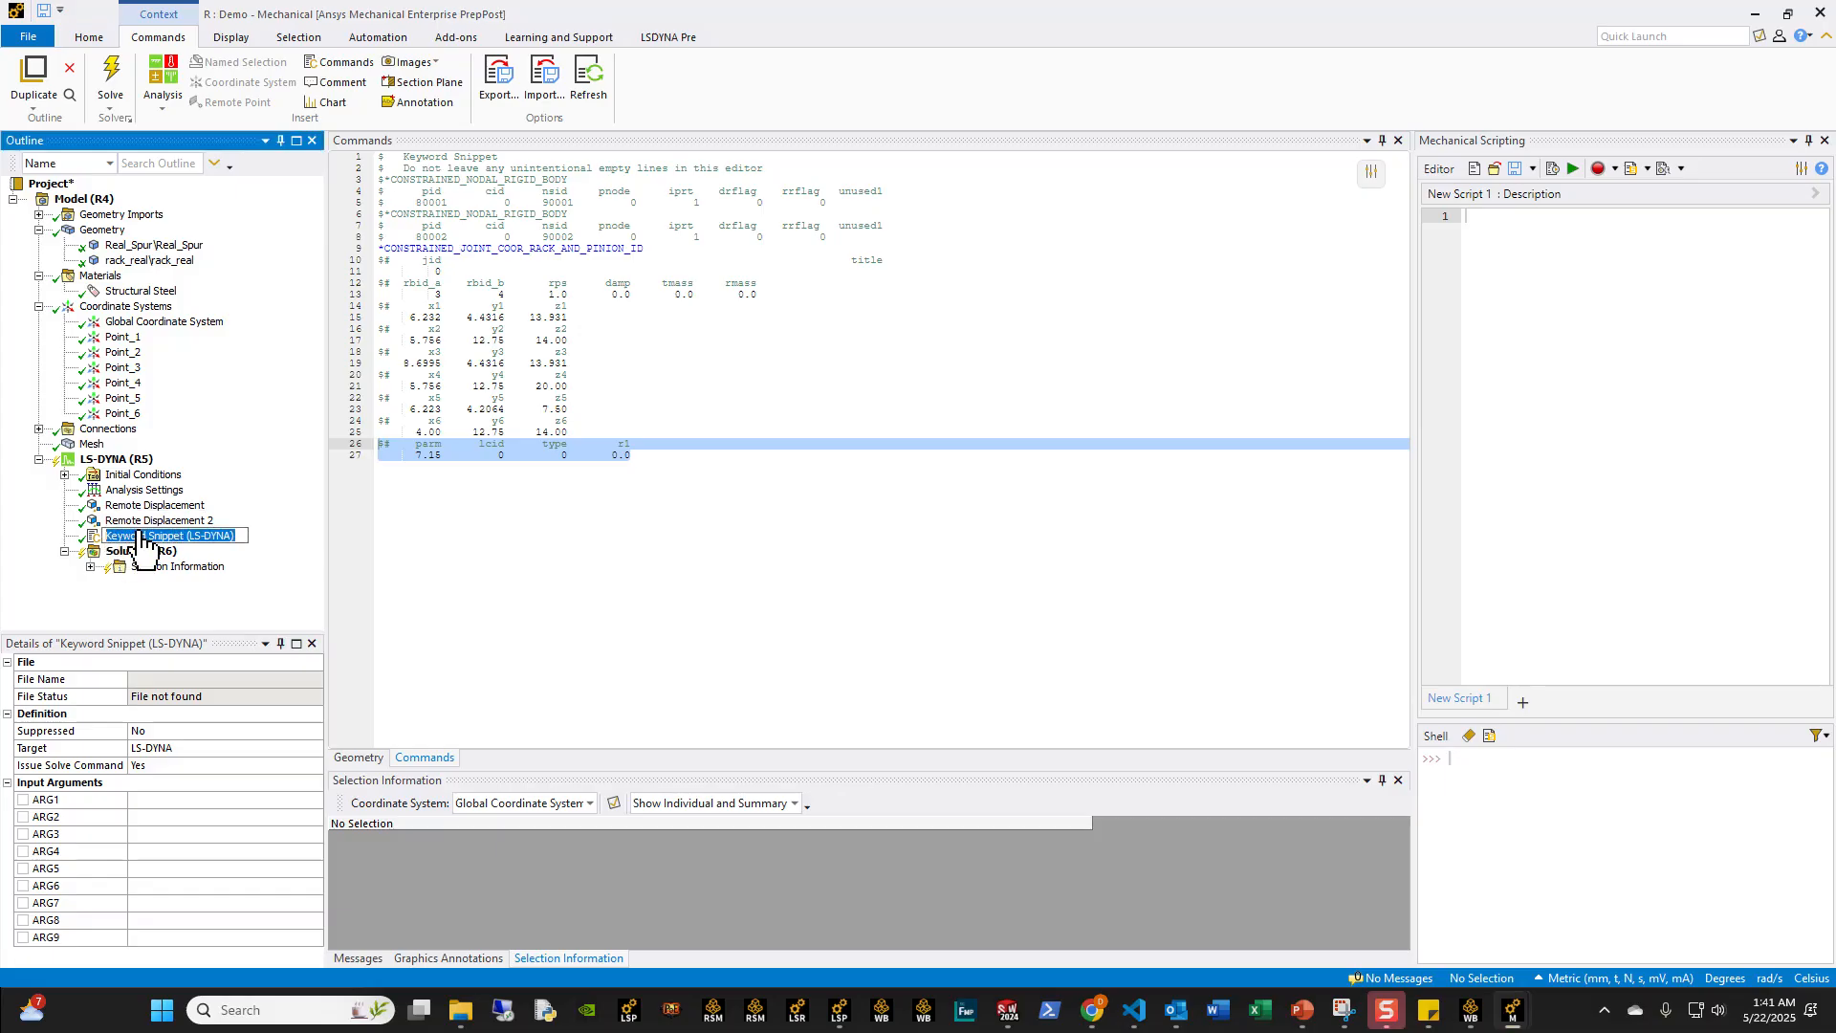
type("CDo")
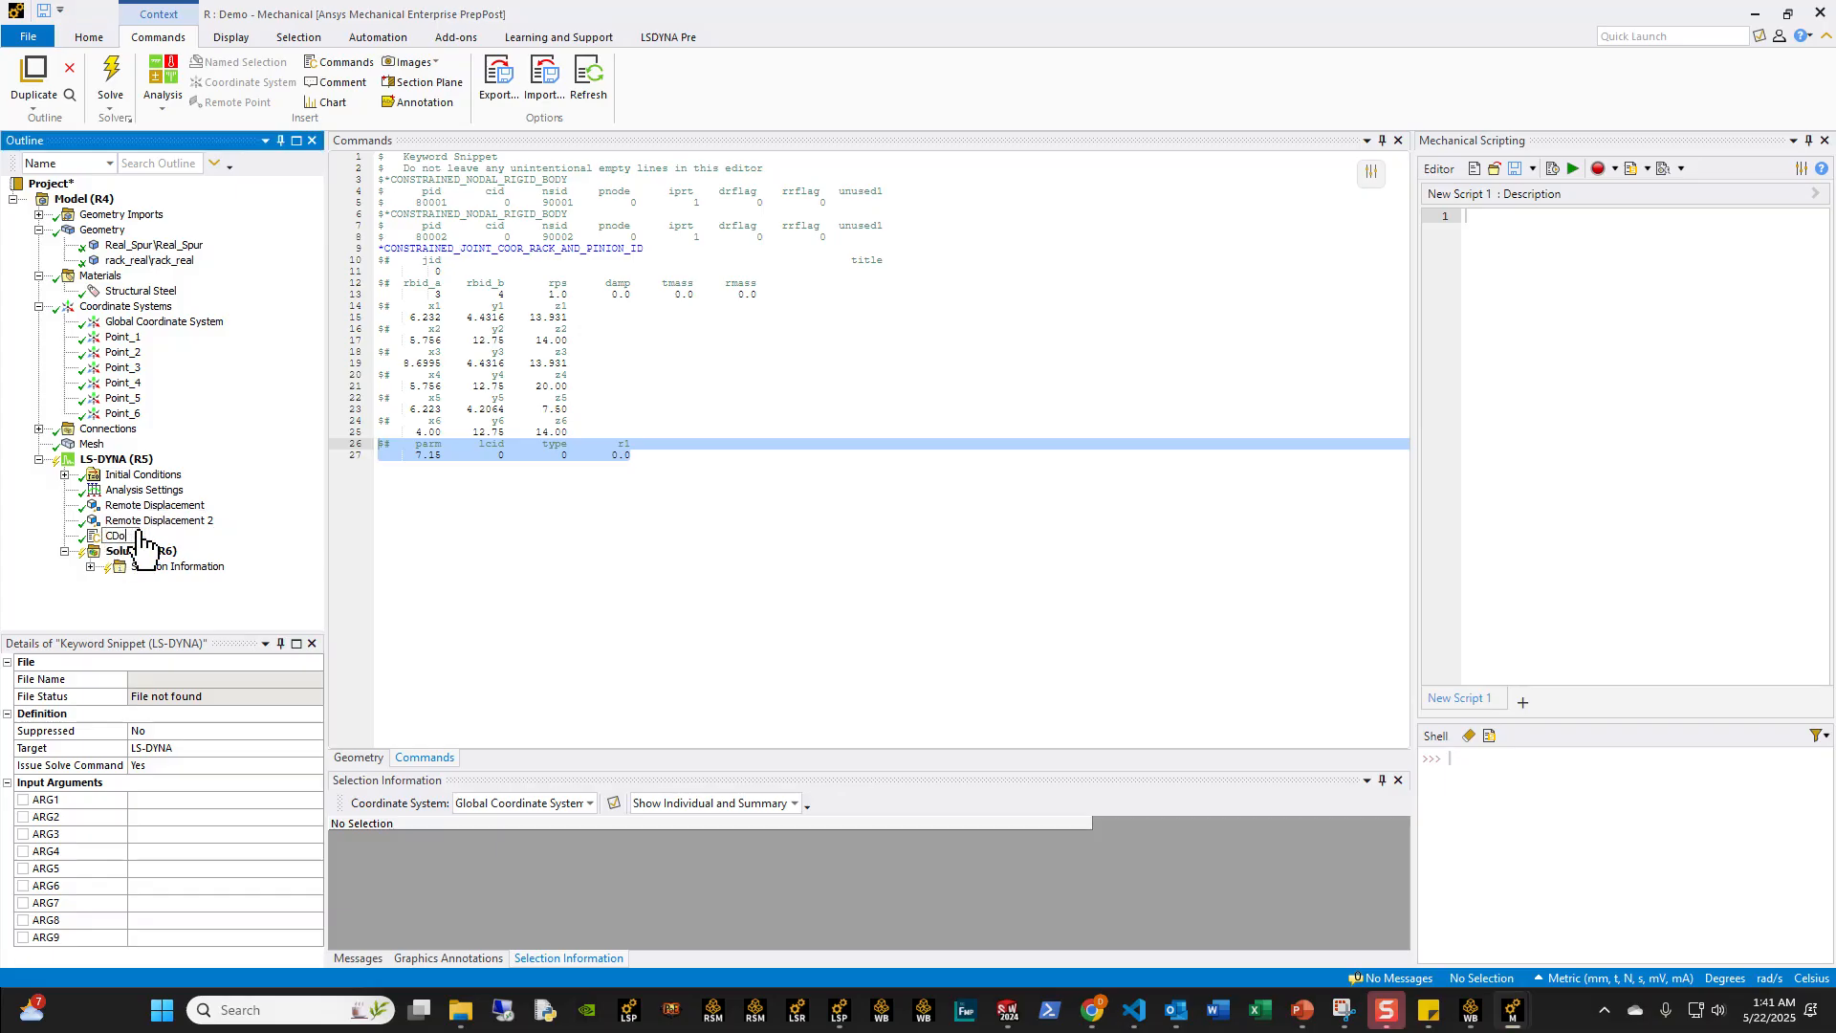
type("nstrained_joint_COOR_Rack_and_P")
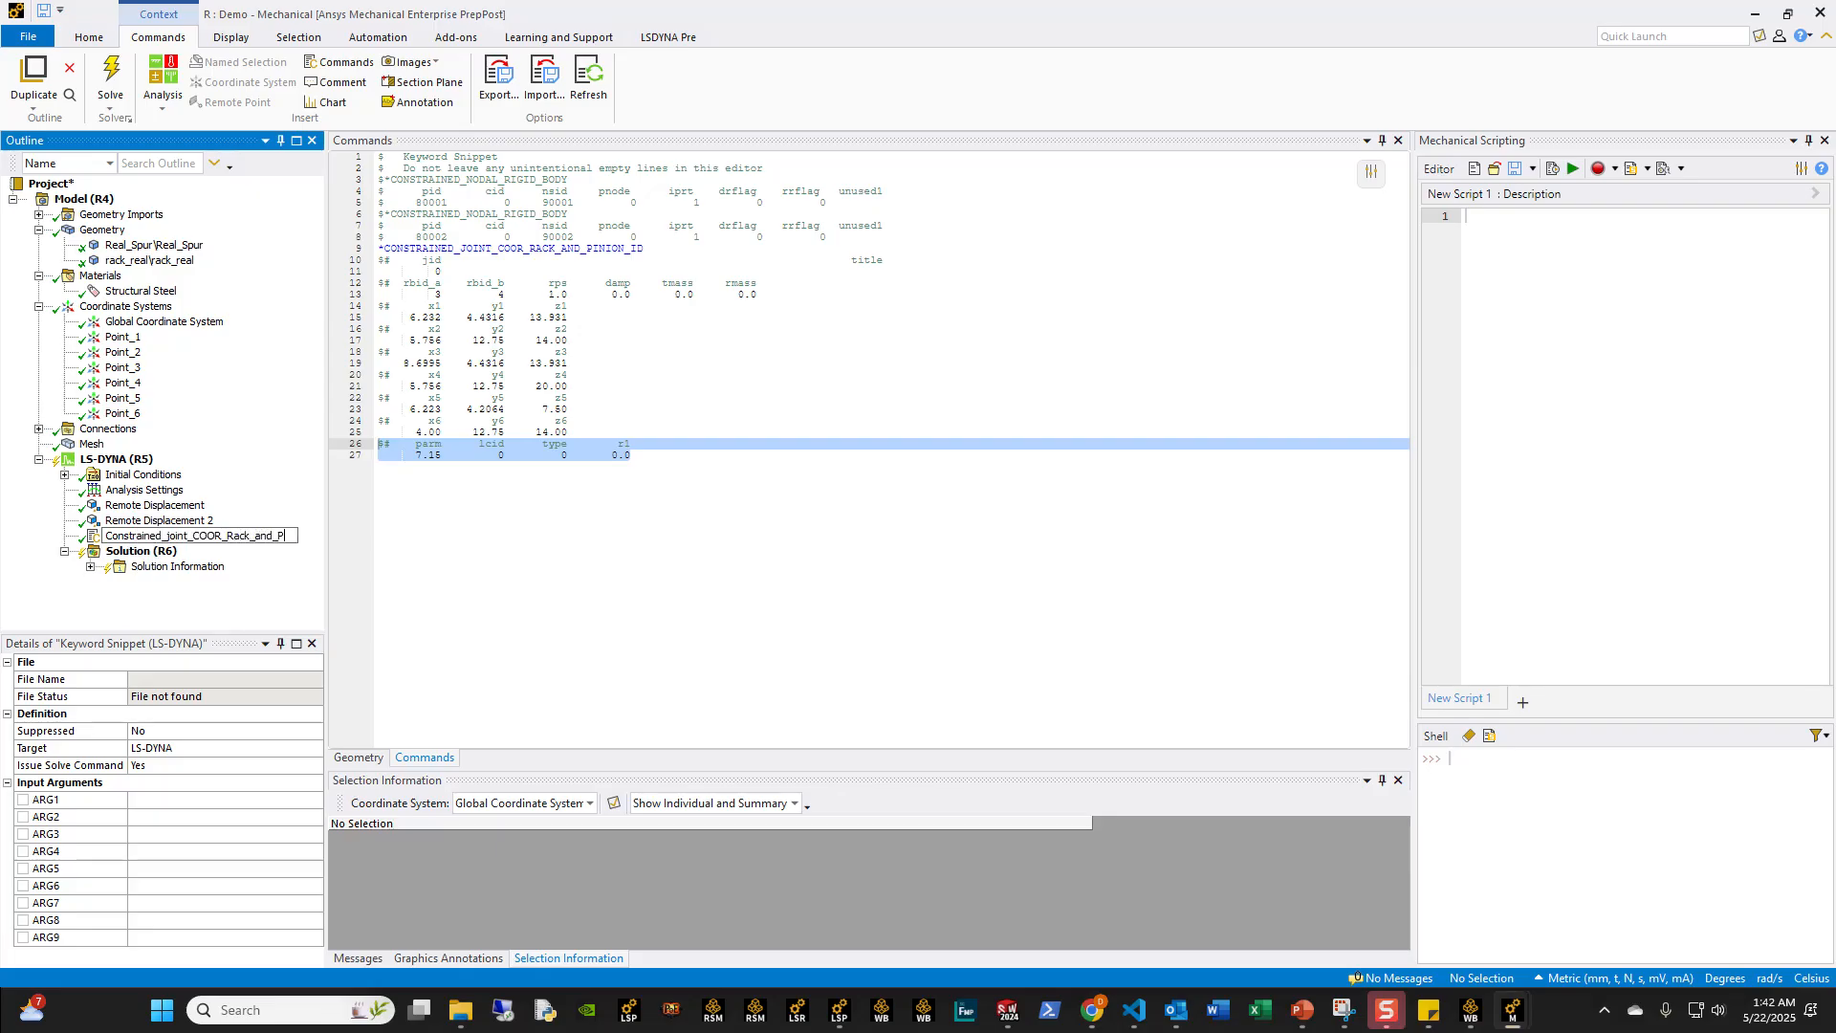
type("inion")
key("Return")
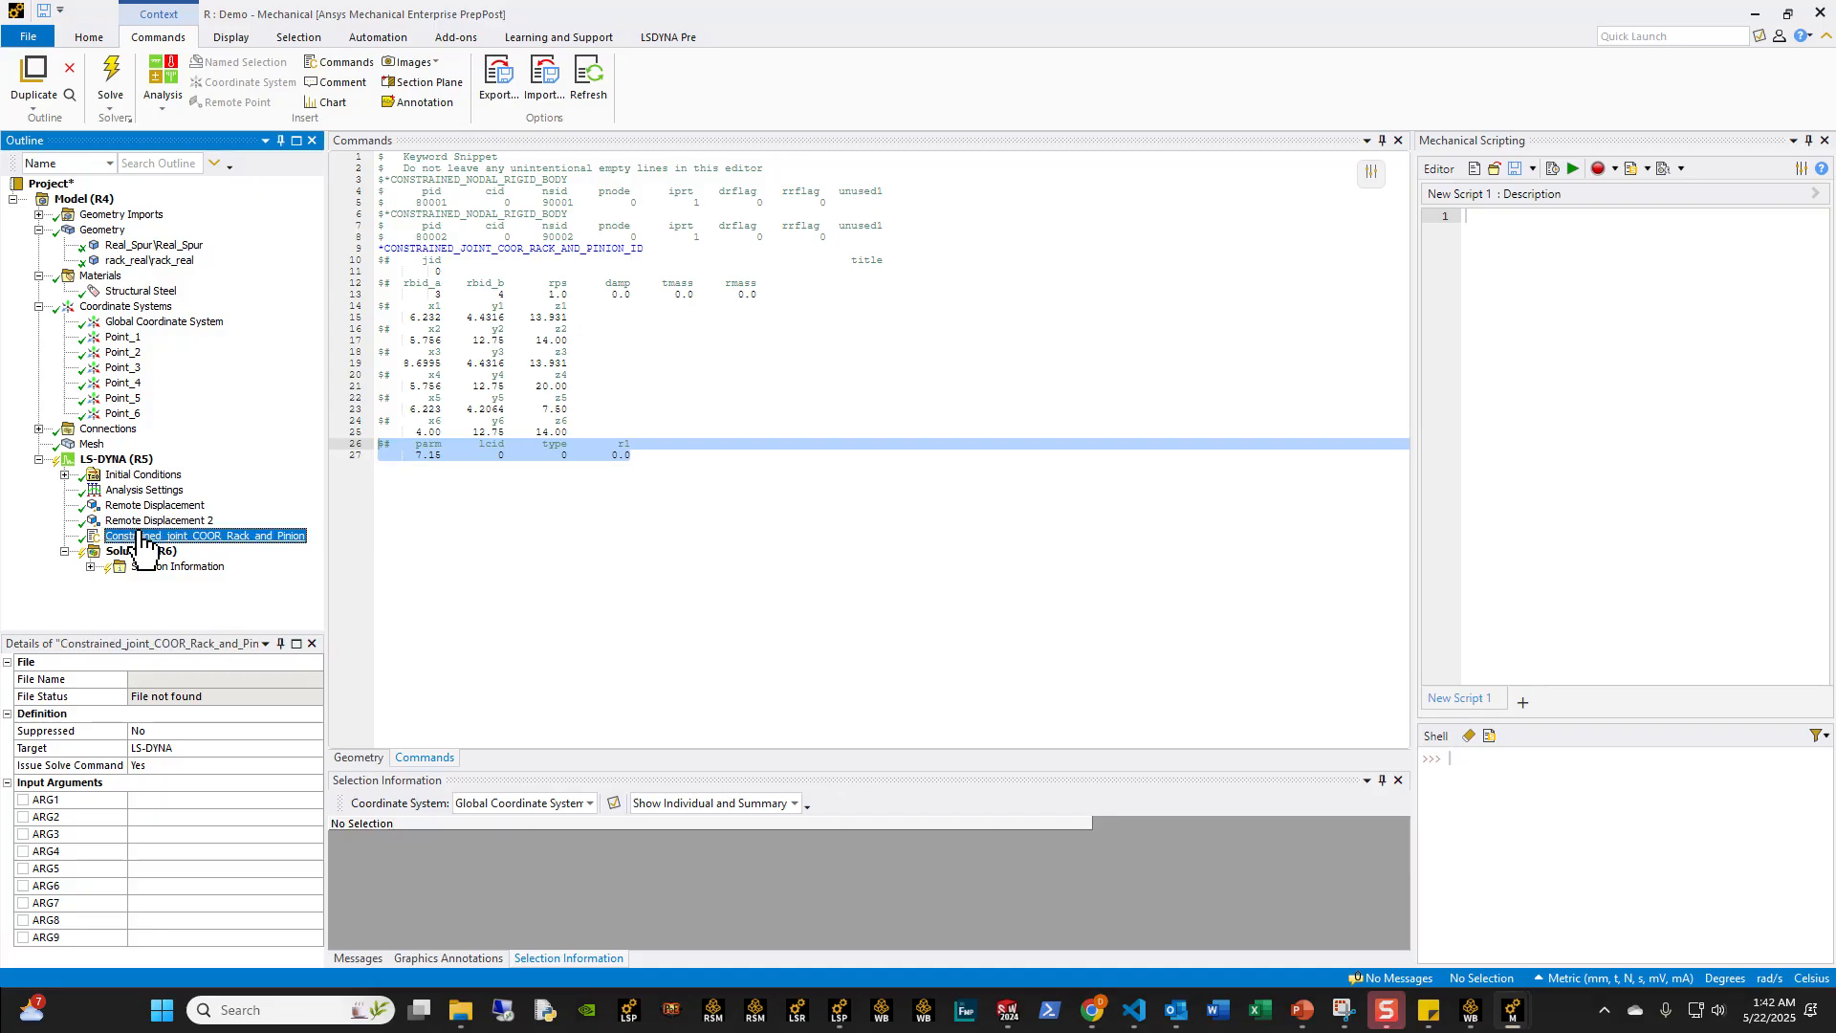
Step: Add a keyword snippet named database under LS-DYNA, containing the copied *DATABASE_JNTFORC card with dt 1E-3 and *DATABASE_BINARY_D3PLOT card with 2E-3
left_click(134, 462)
right_click(138, 463)
mouse_move(244, 473)
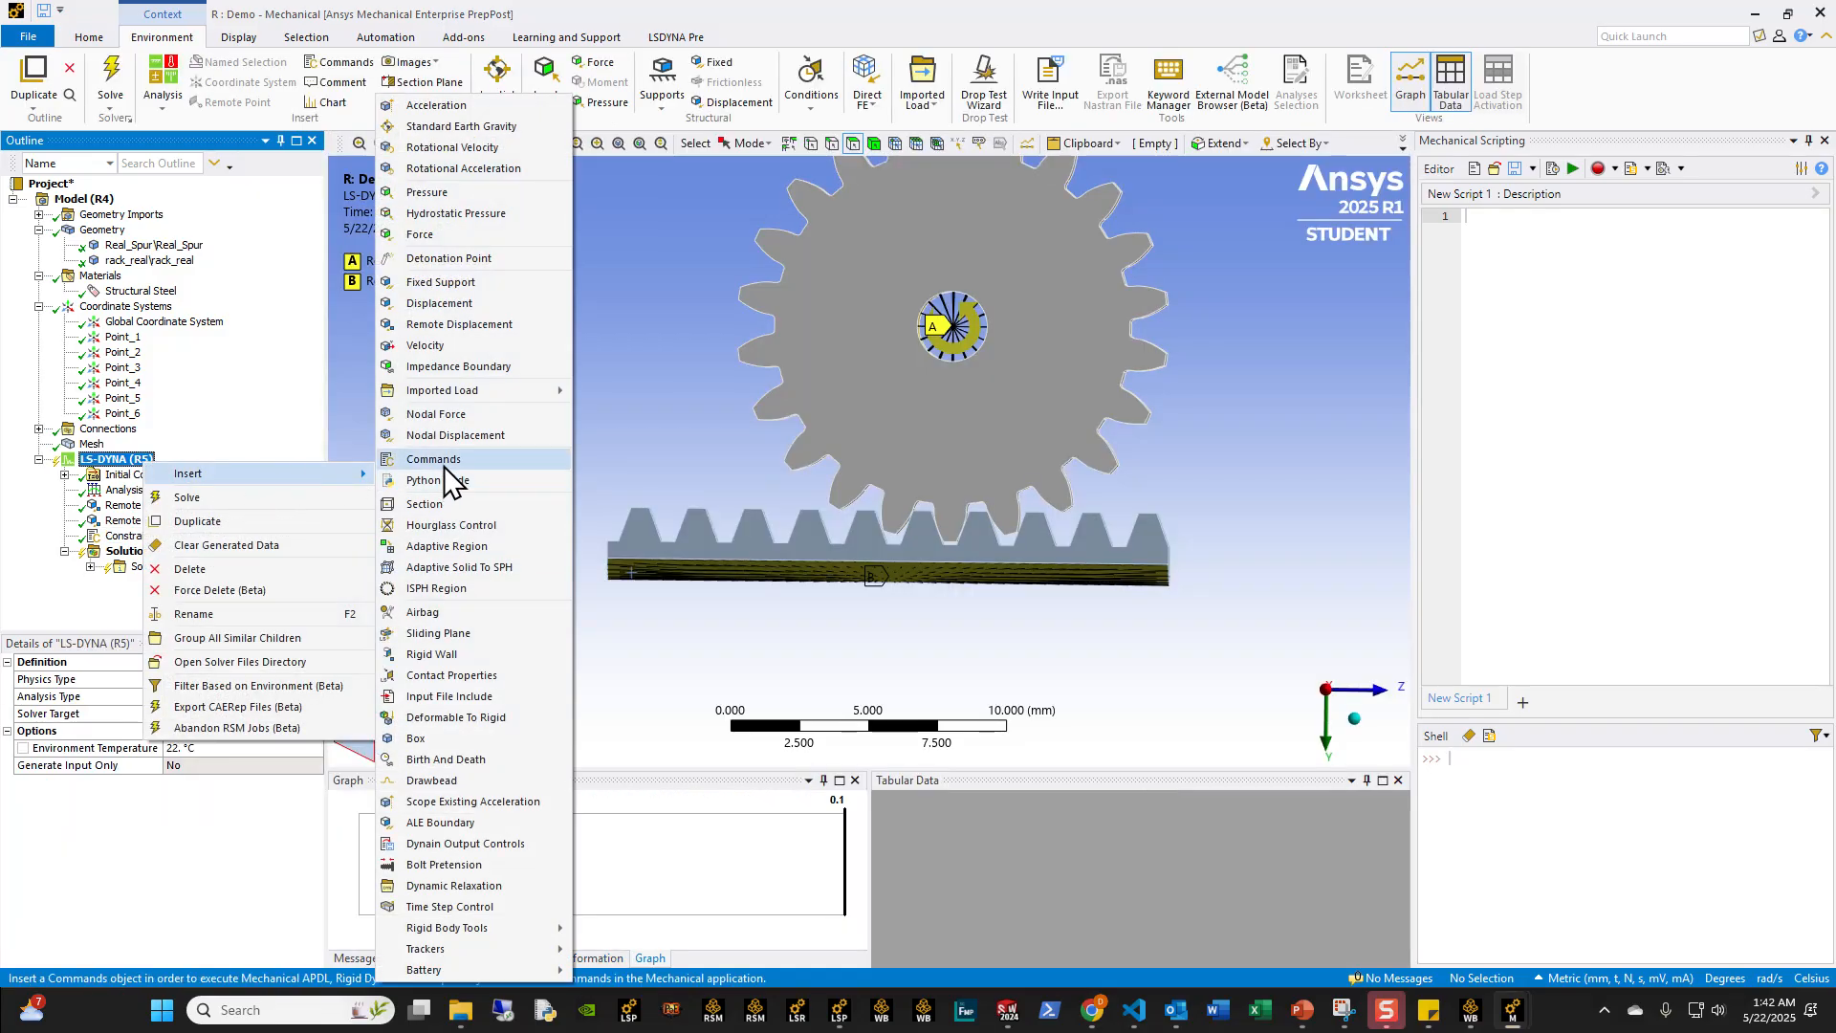
left_click(435, 459)
type("databas")
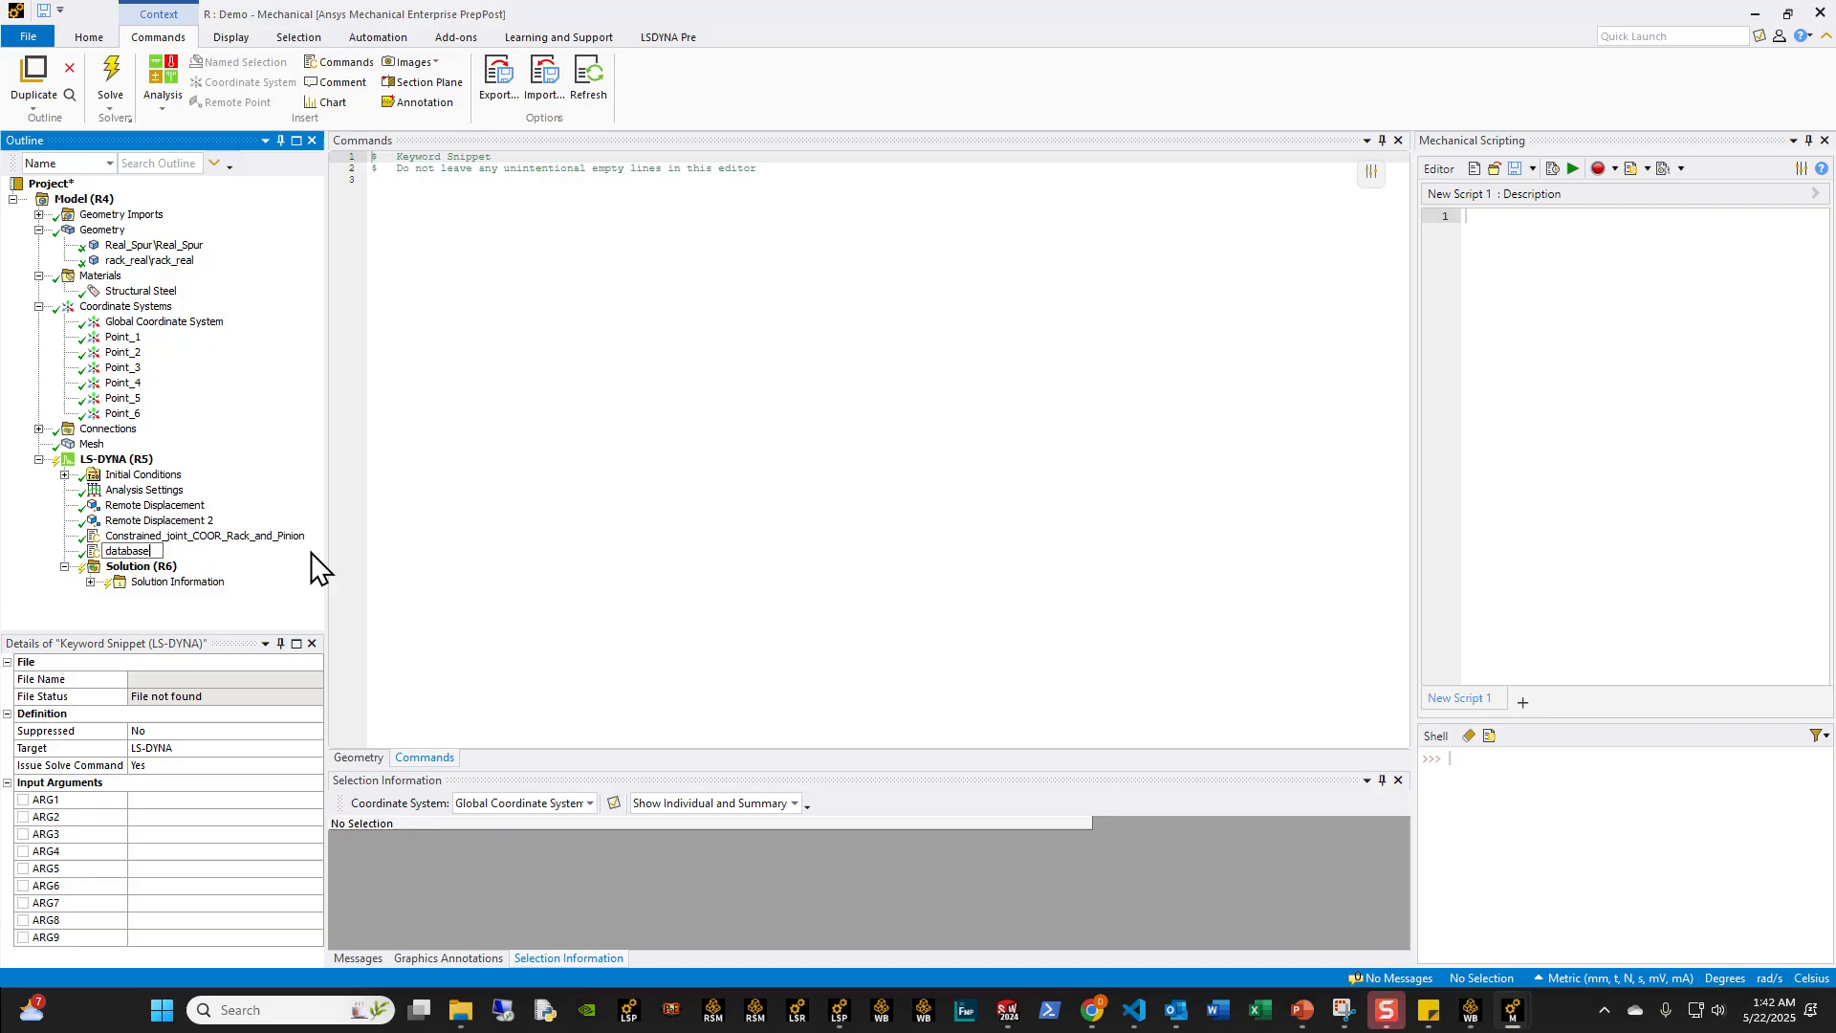
type("e")
key("Return")
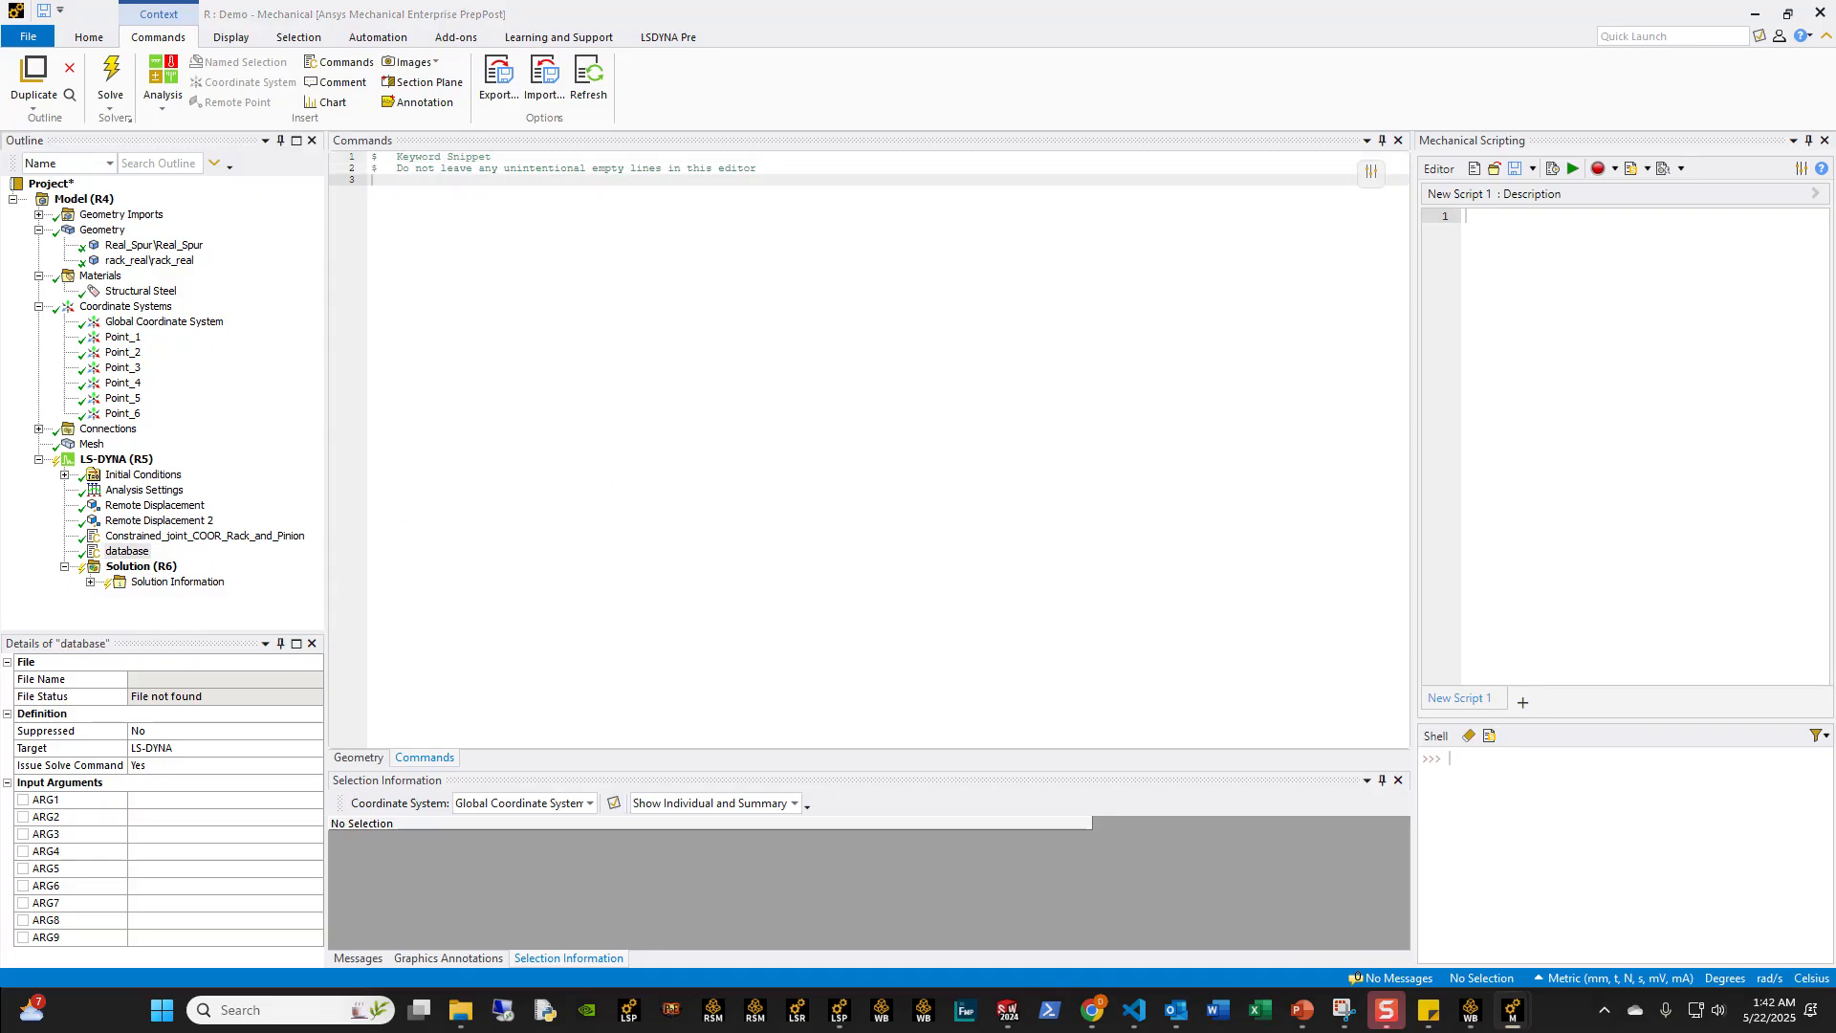
type("*DATABASE_JNTFORC $#      dt    binary      lcur     ioopt       1E-3         3         0         1 *DATABASE_BINARY_D3PLOT $# DT/CYCL      LCDT      BEAM     NPLTC    PSETID       2E-3")
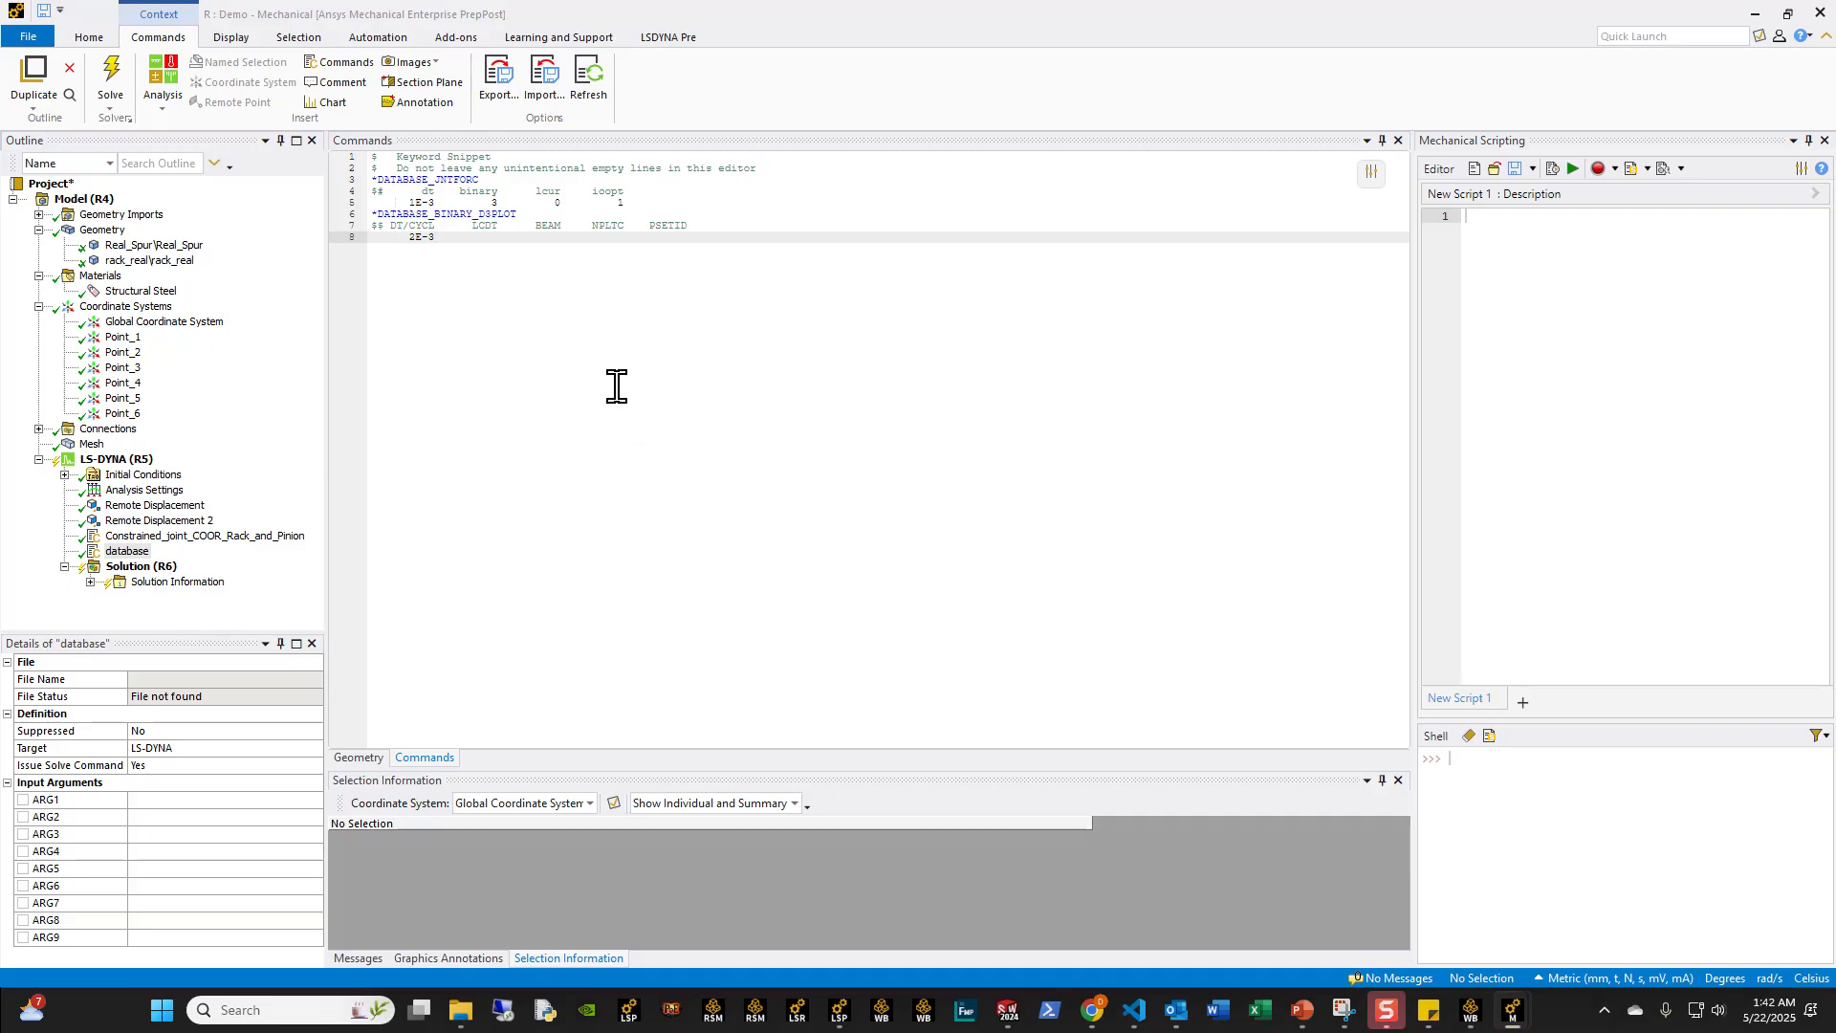
Step: Group the coordinate systems Point_1 to Point_6 into a folder named Pinion_and_rack_Joint
left_click(144, 489)
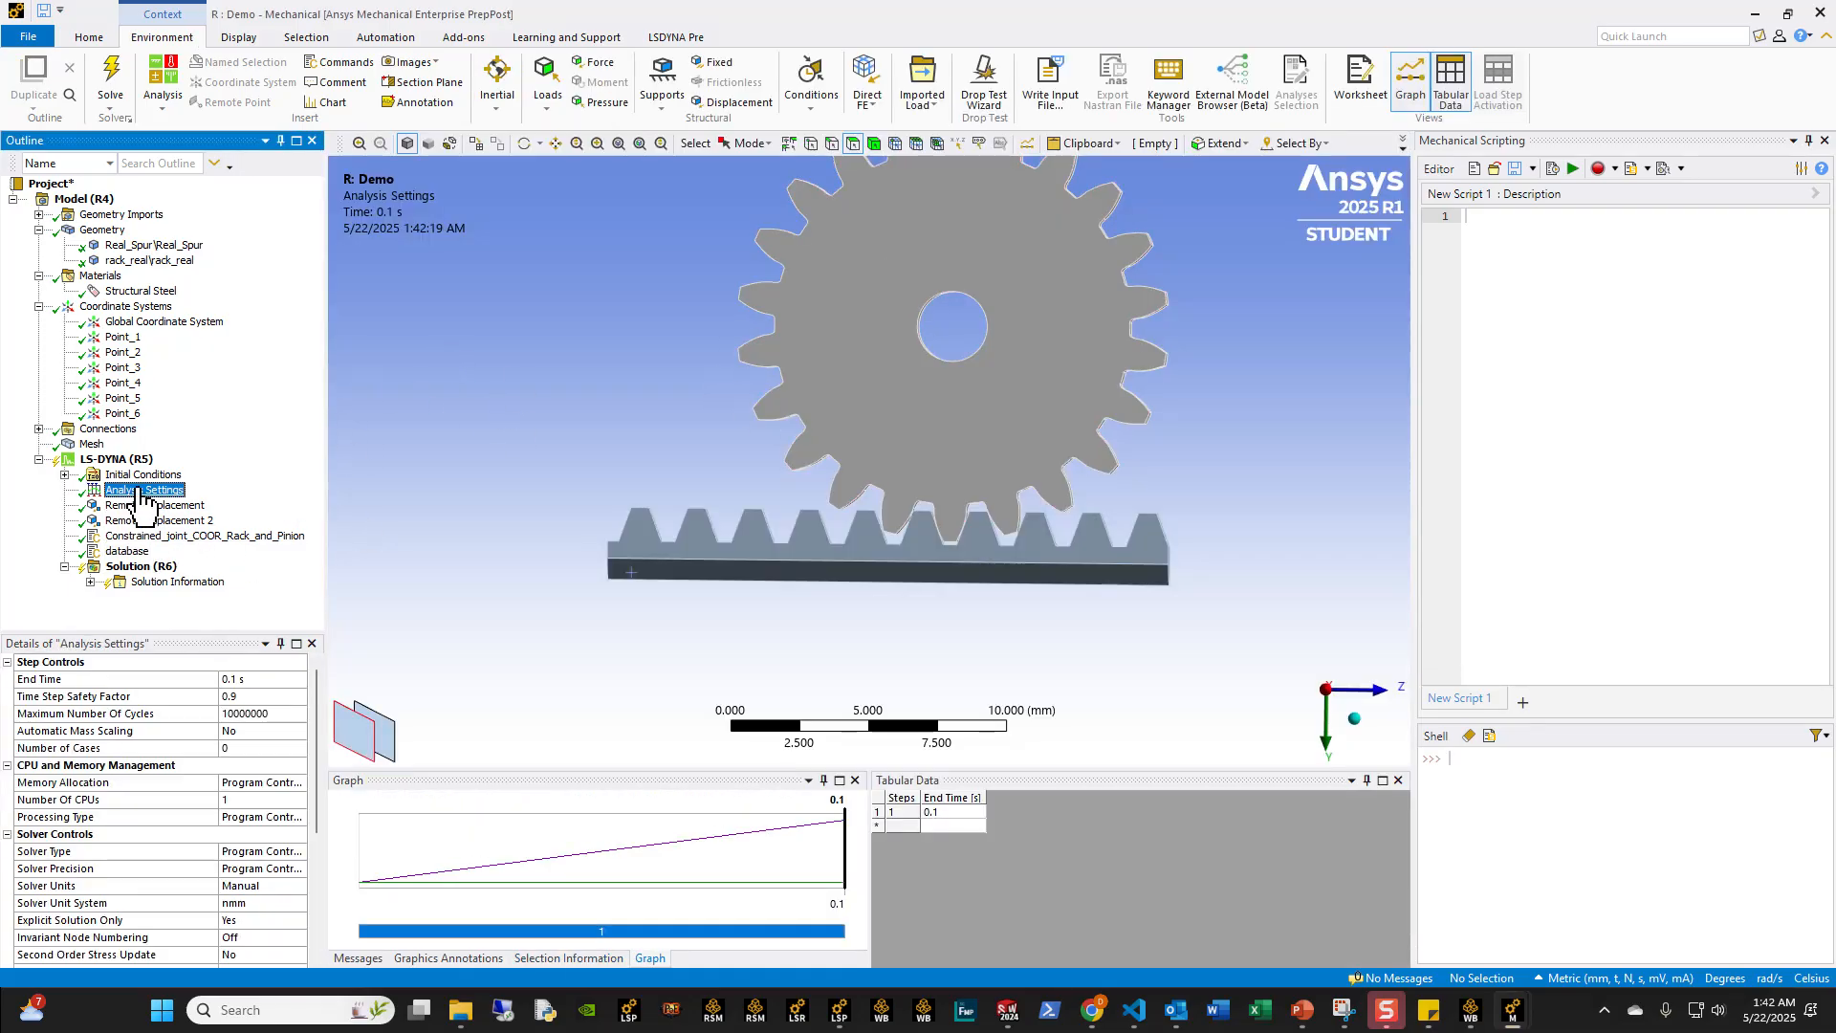
middle_click_drag(852, 479, 966, 445)
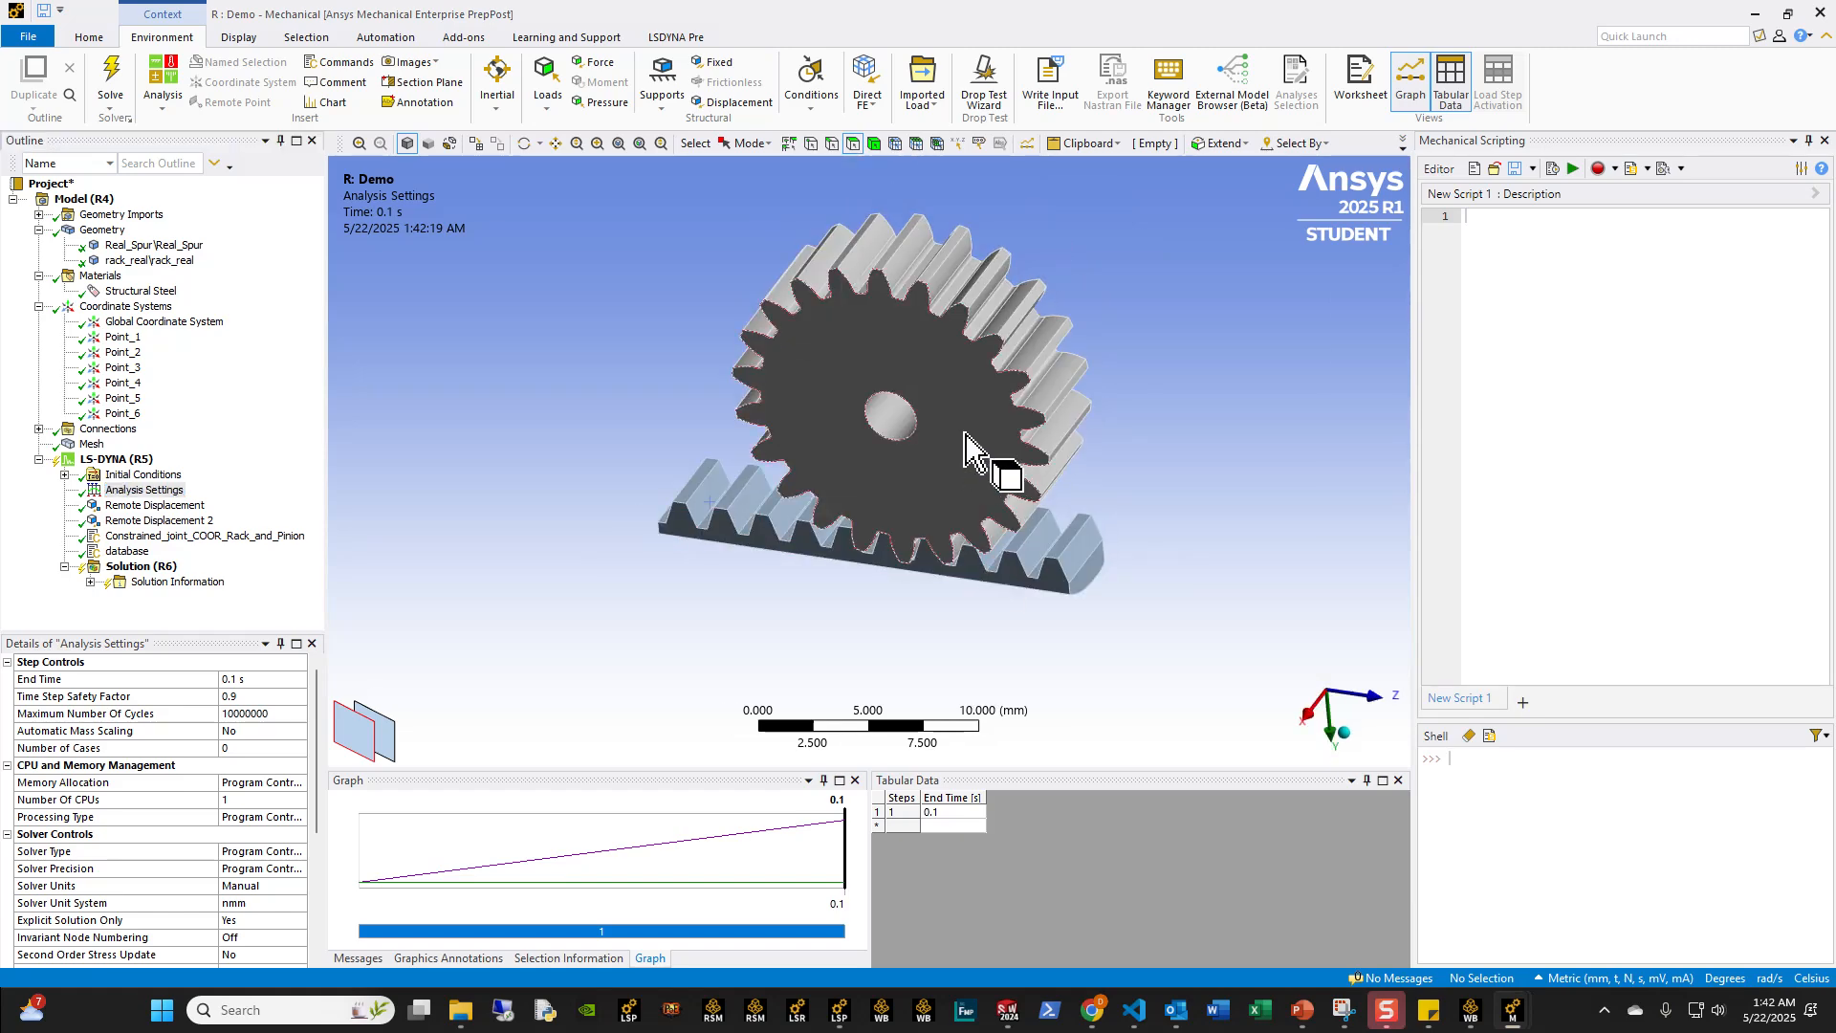
left_click(122, 413)
left_click(121, 337, "shift")
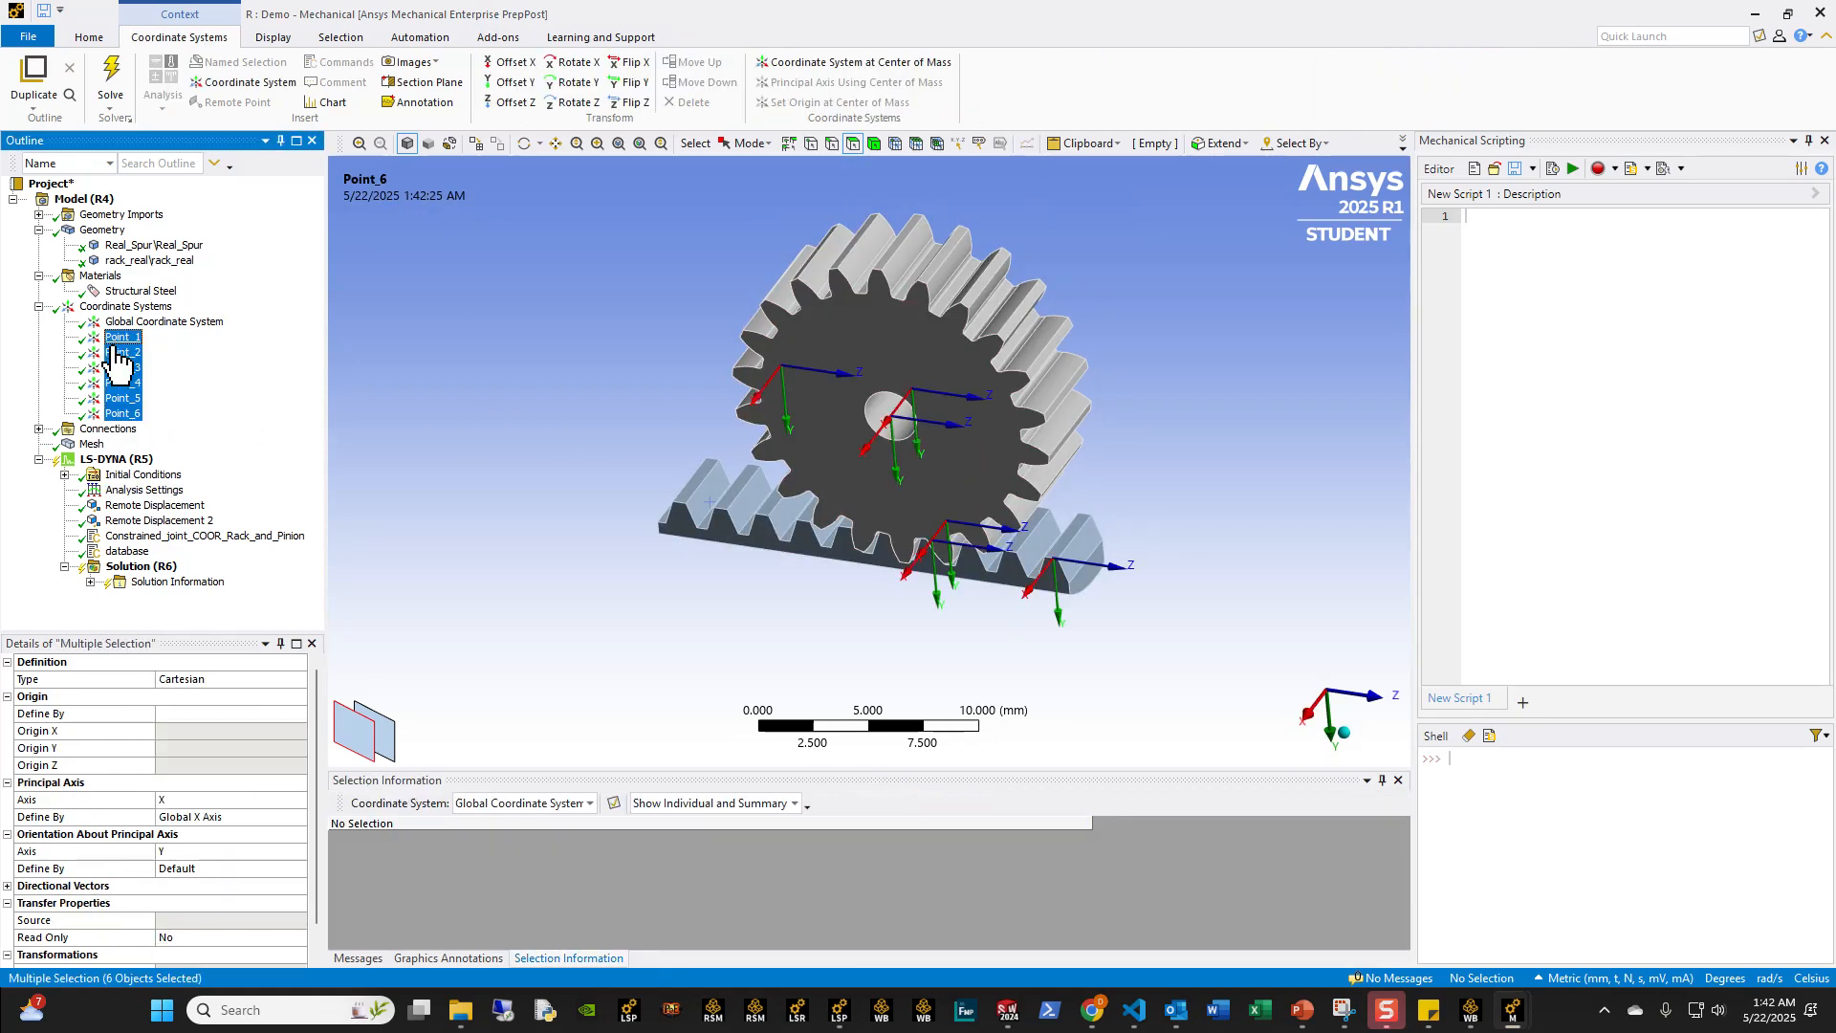
right_click(117, 364)
left_click(197, 550)
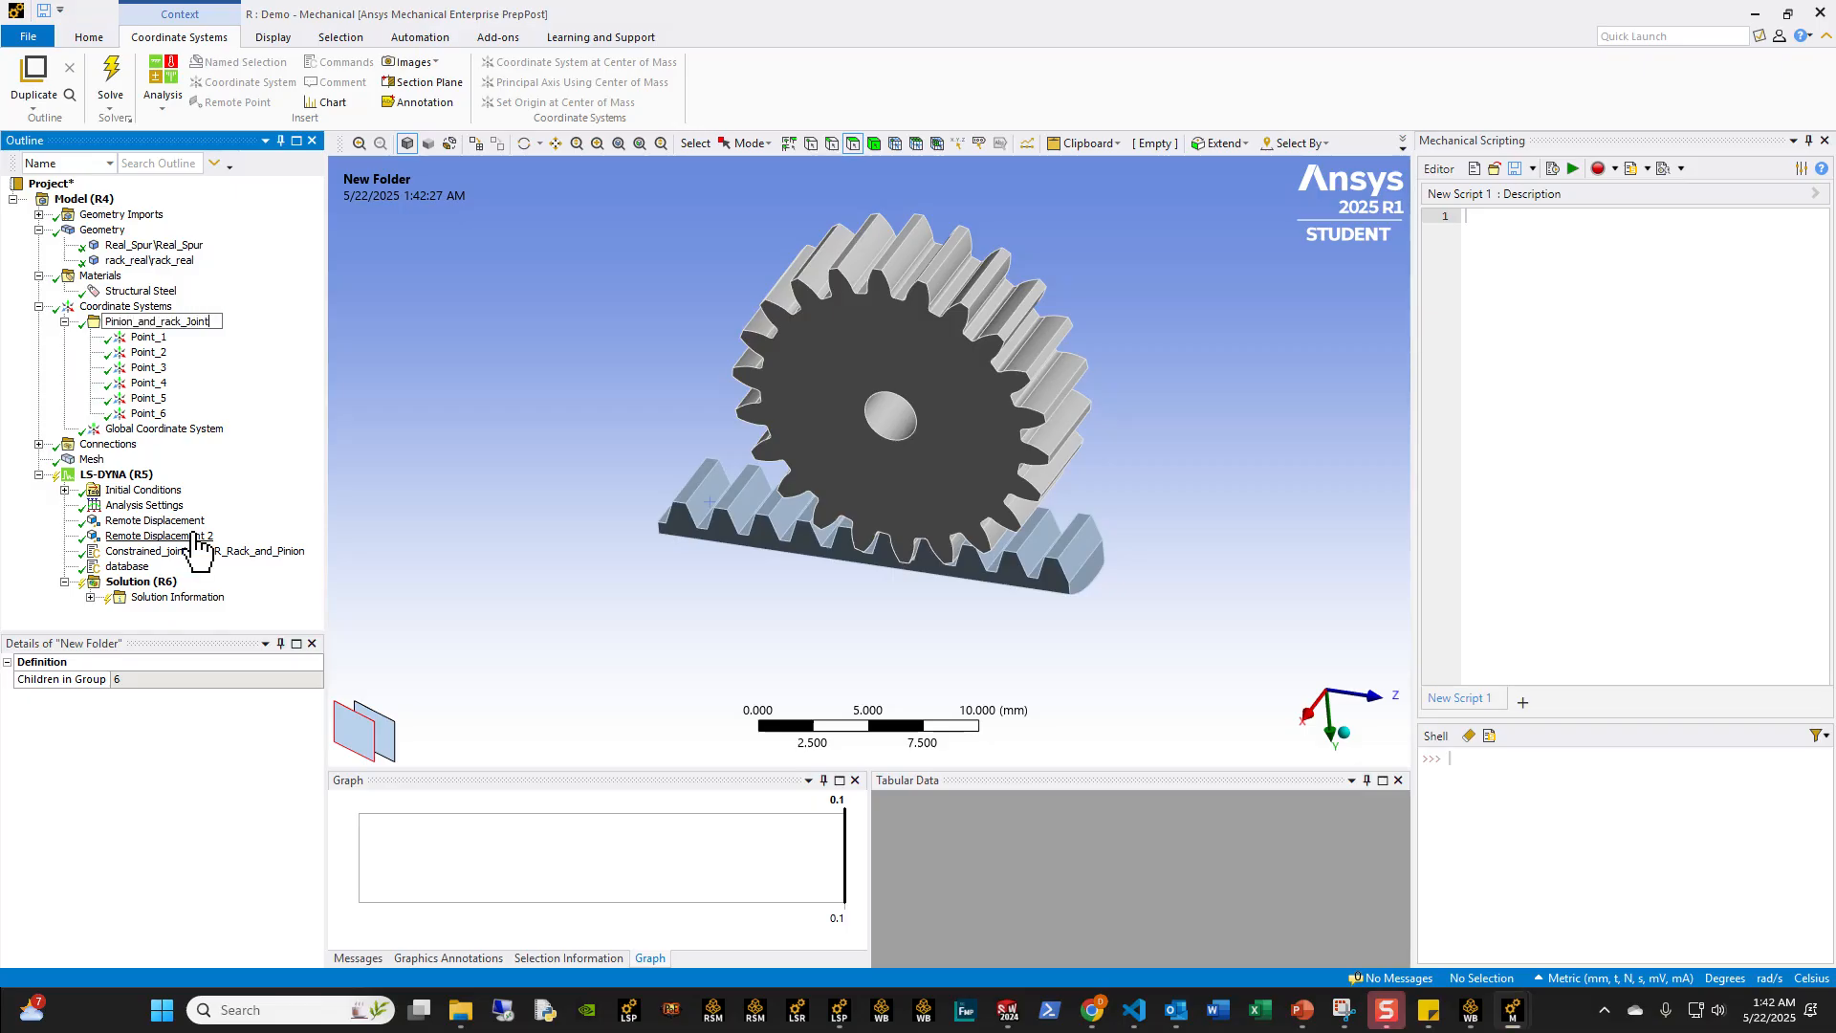
key("Return")
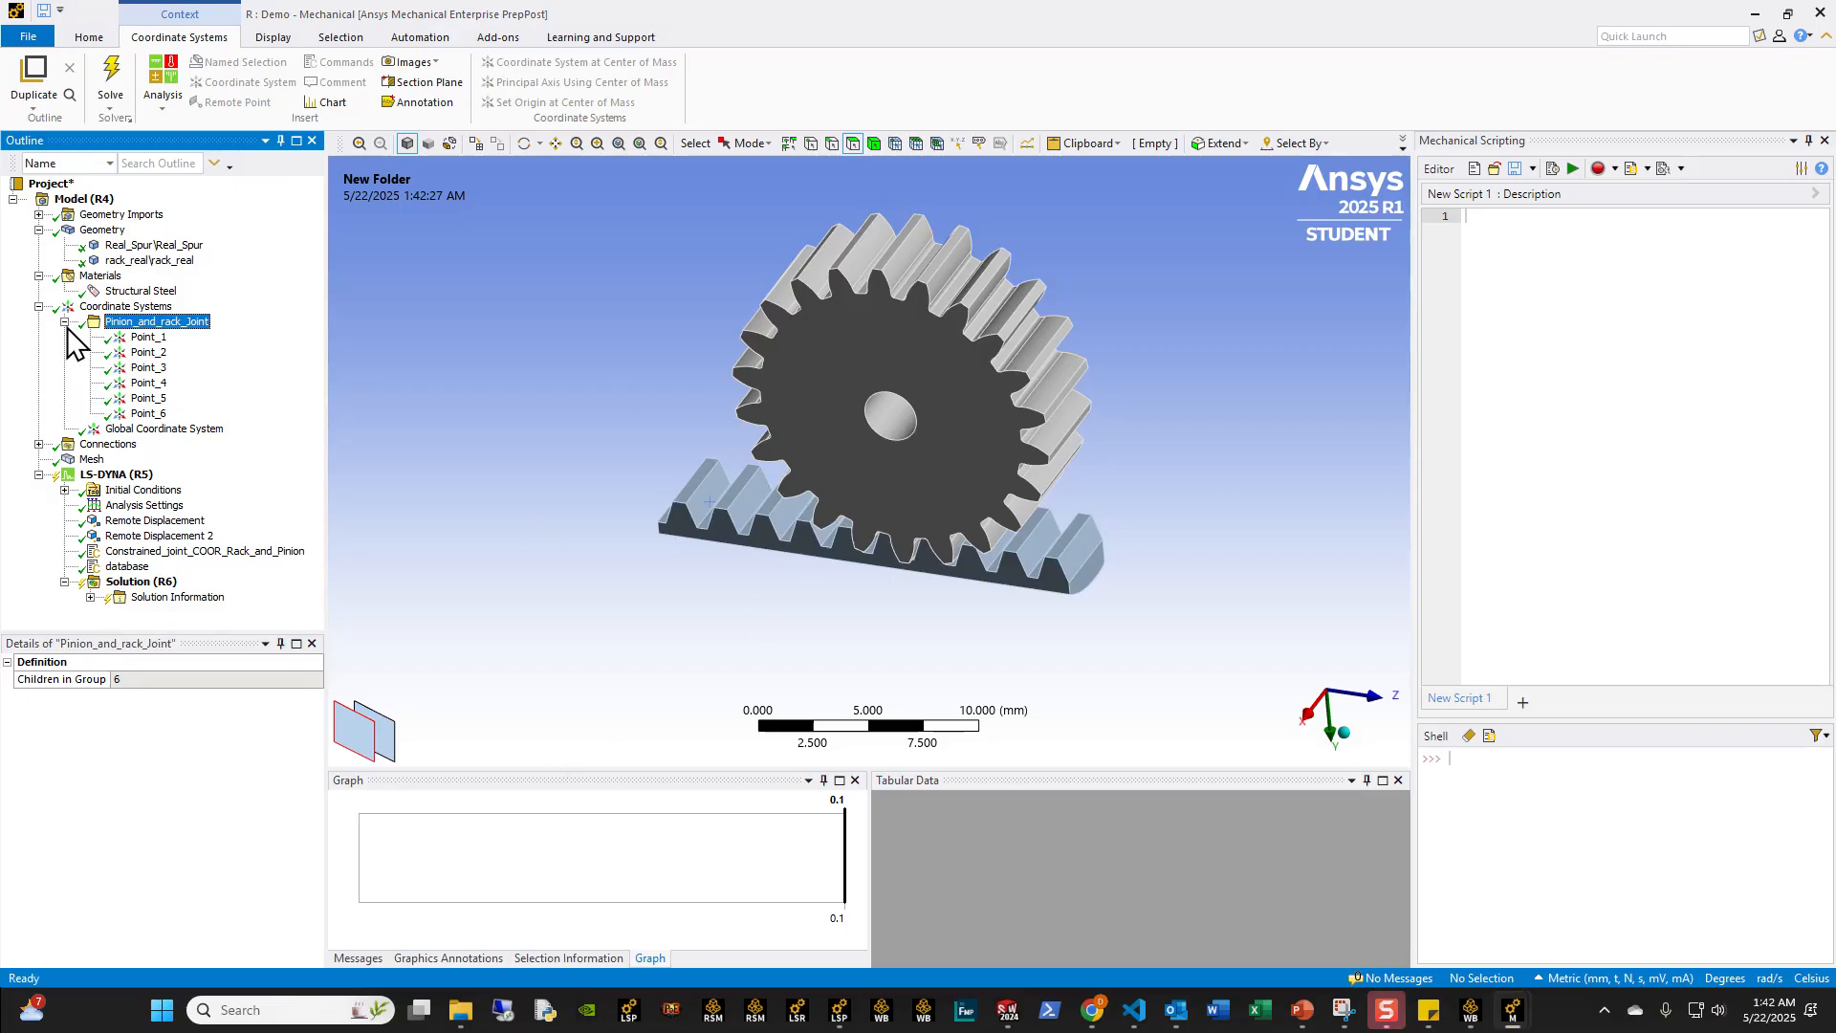
left_click(67, 322)
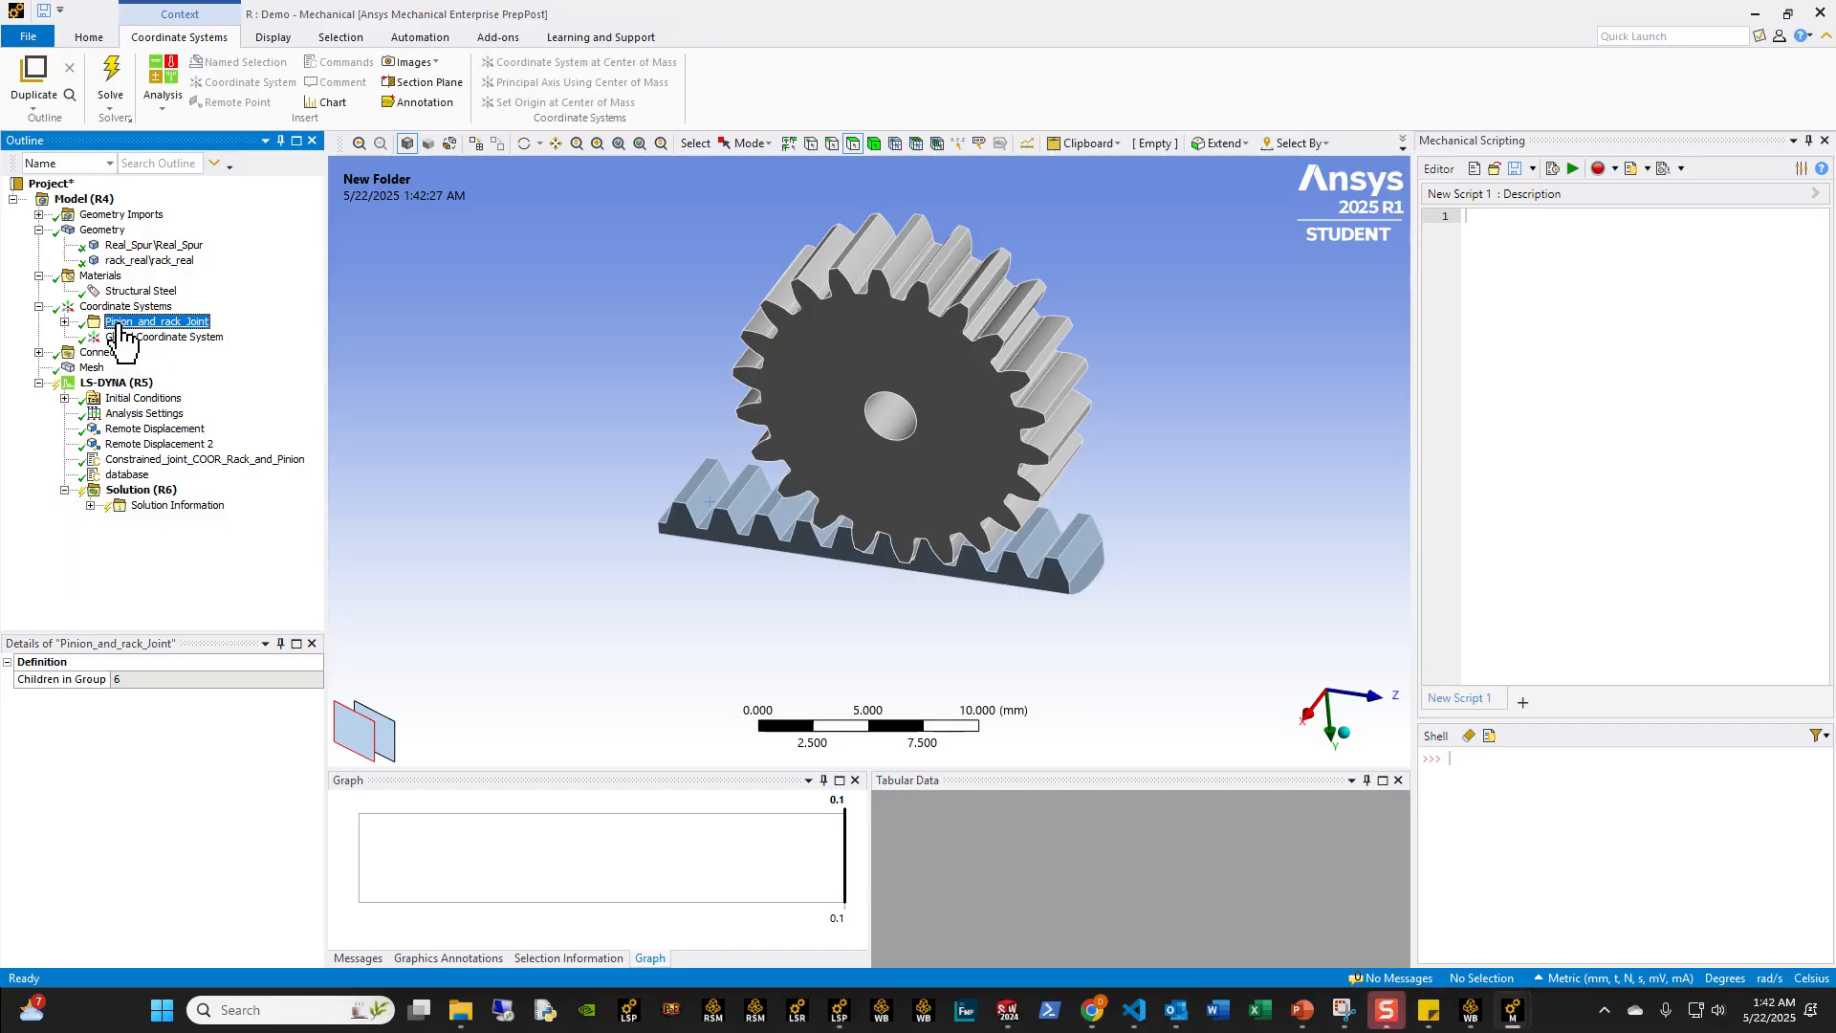
Step: Show all six joint points on the model and check the rack-and-pinion keyword snippet that uses their coordinates
left_click(66, 322)
left_click(150, 414, "shift")
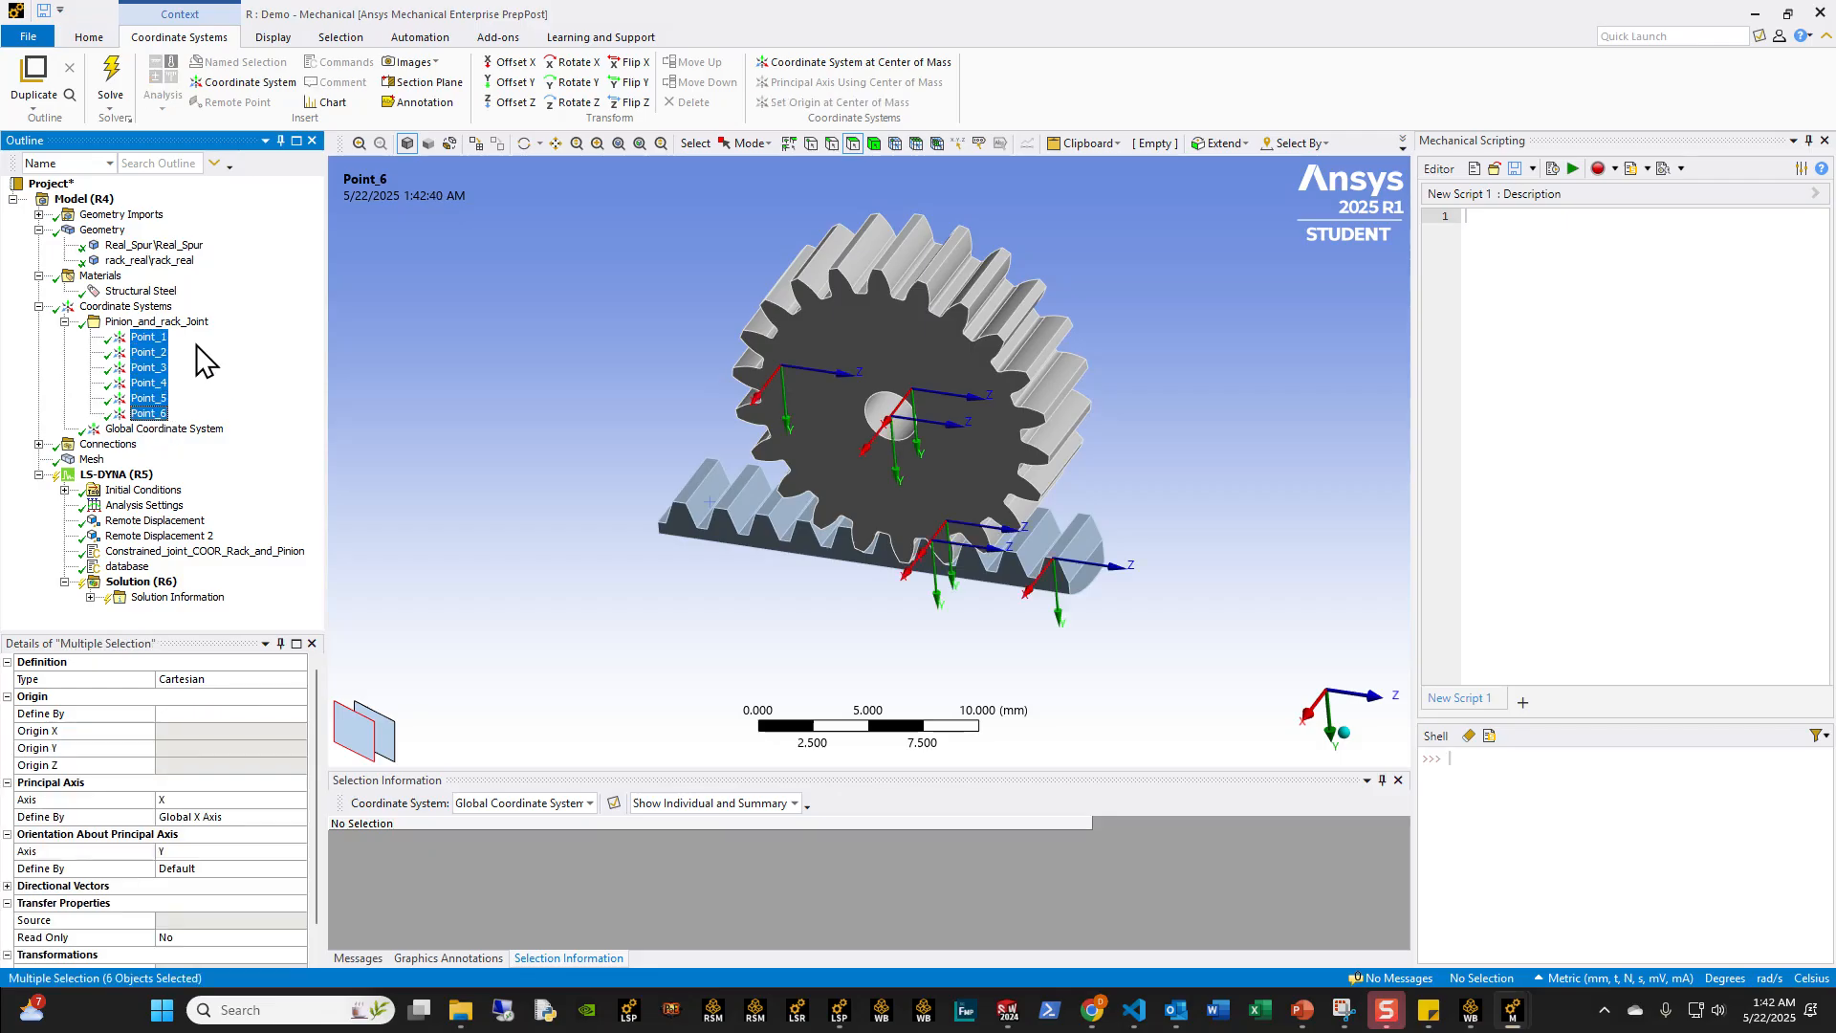
left_click(164, 552)
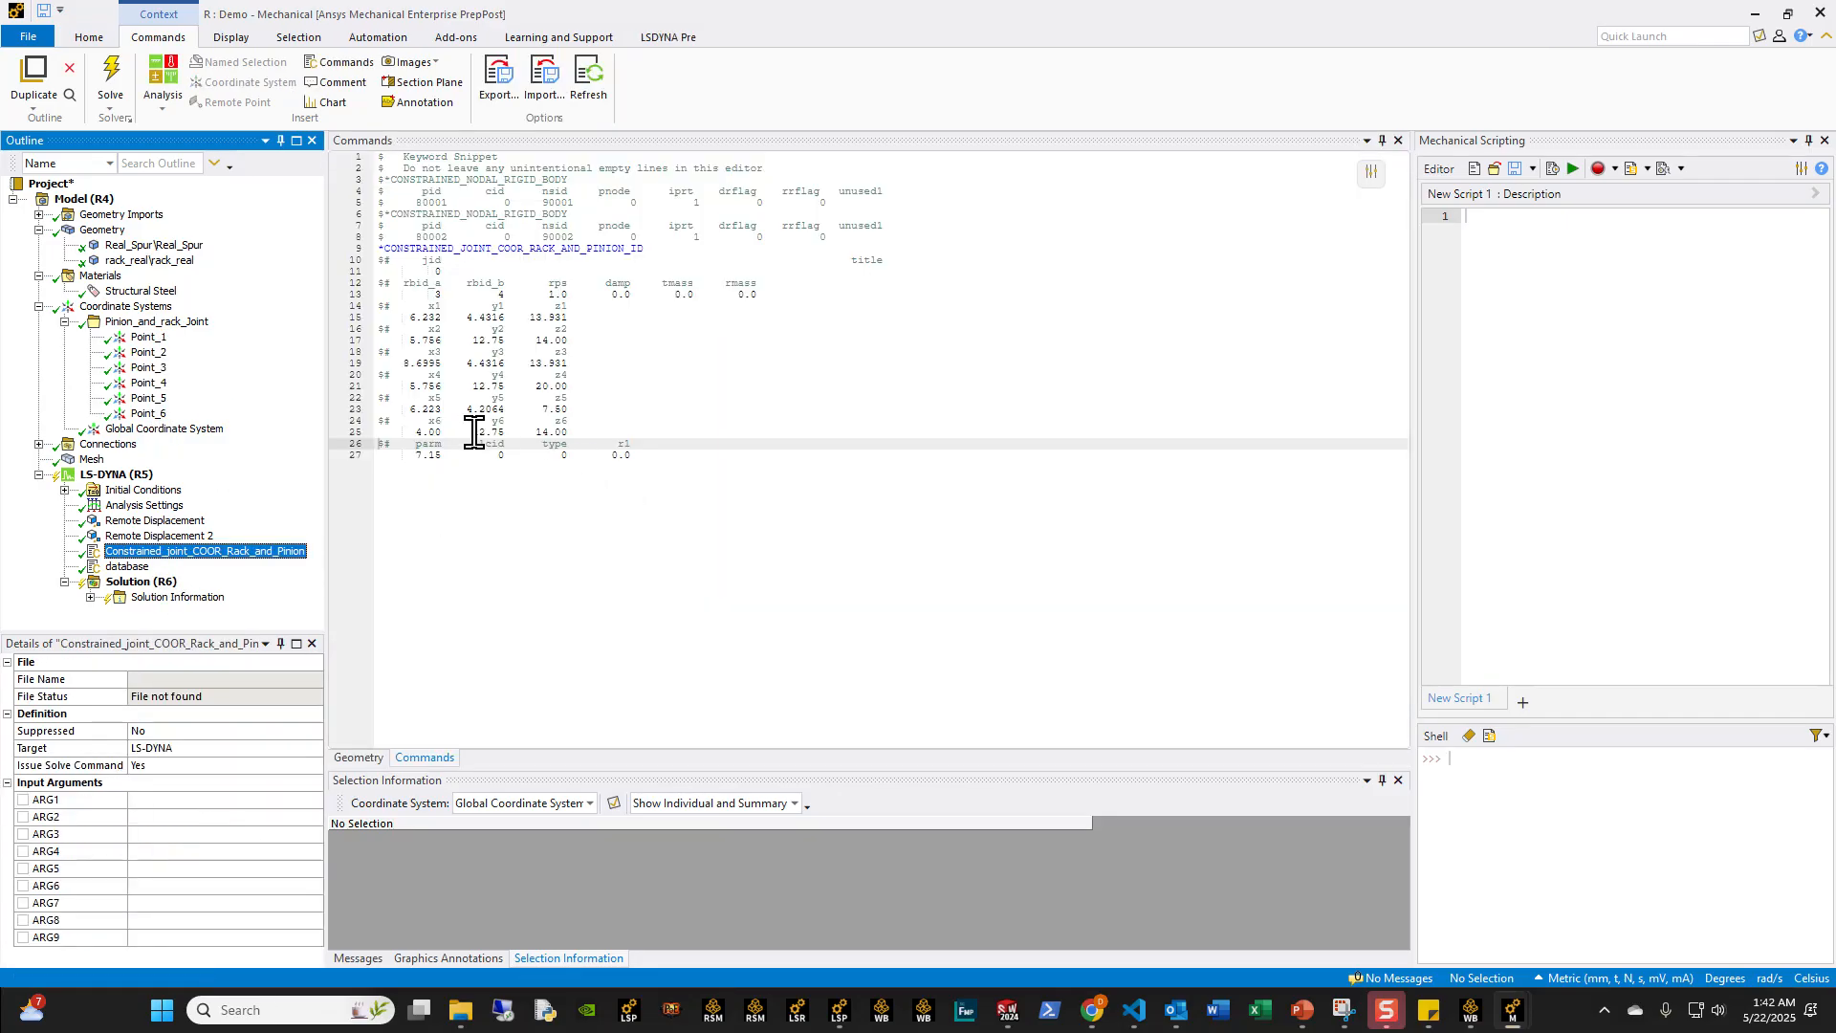
Step: Suppress the Pinion_and_rack_Joint folder of coordinate systems and unsuppress it again
left_click(144, 322)
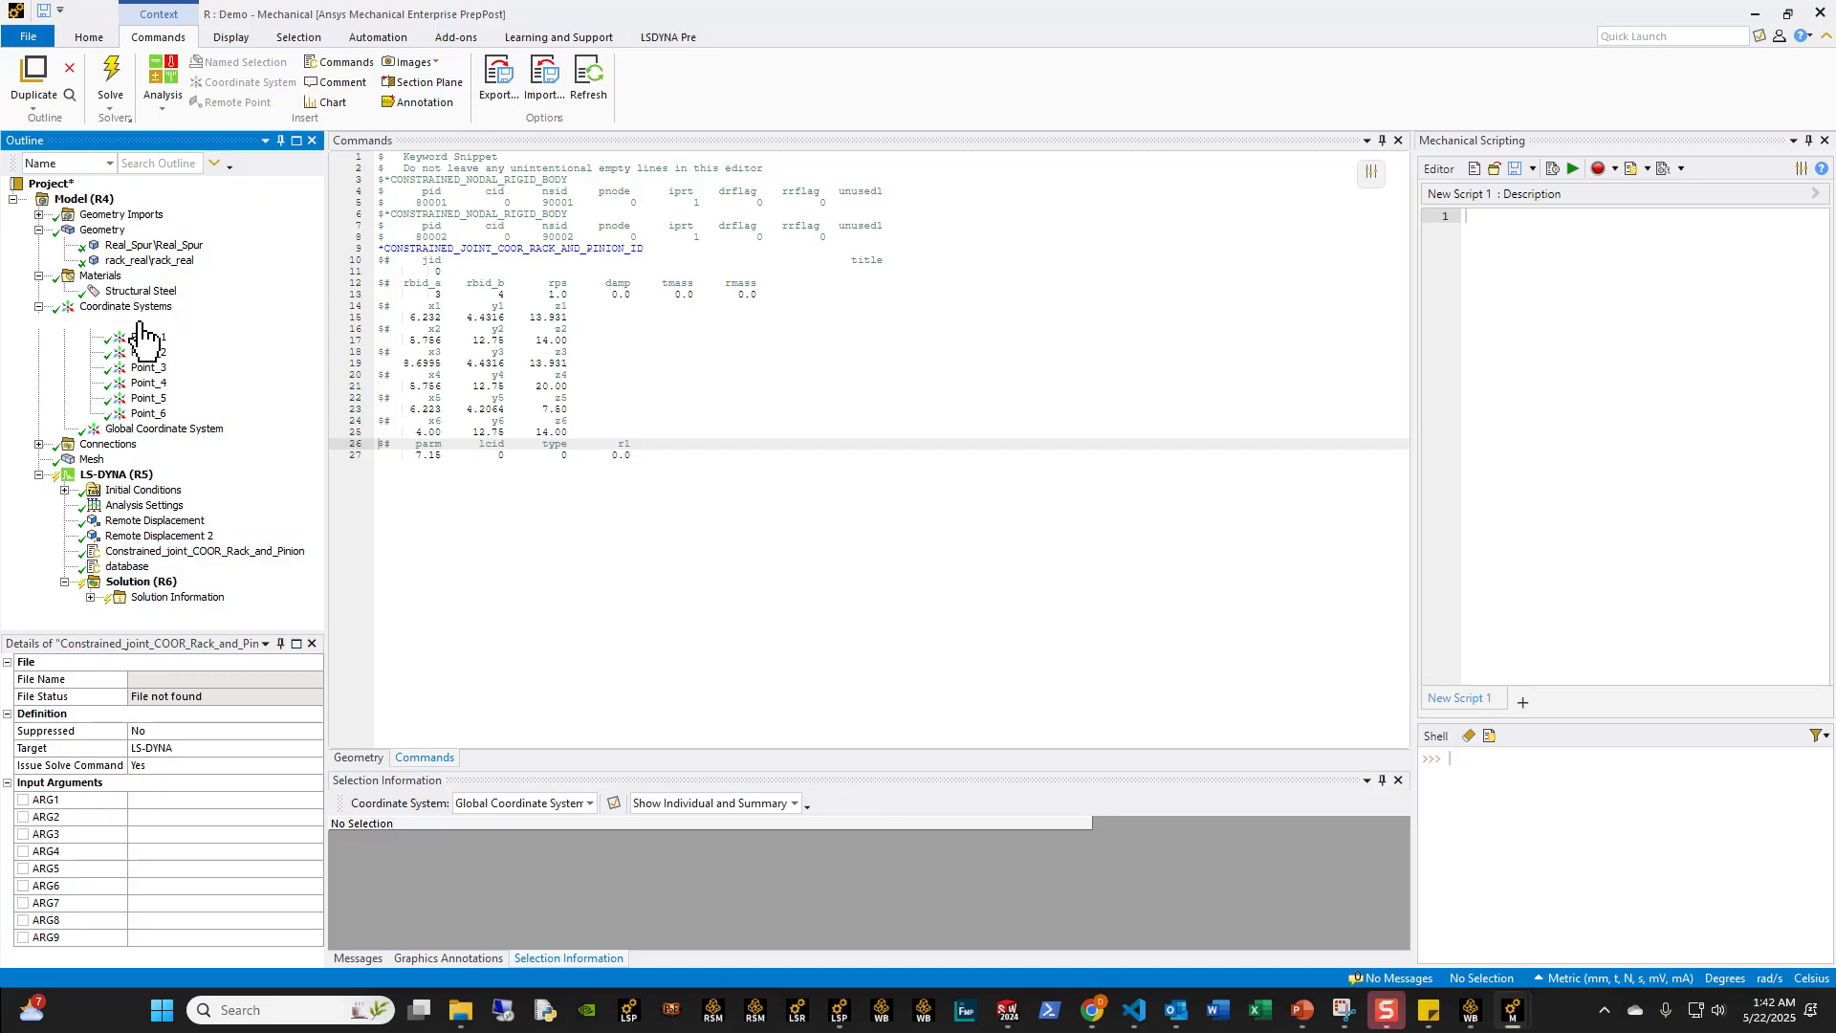
right_click(144, 325)
left_click(194, 333)
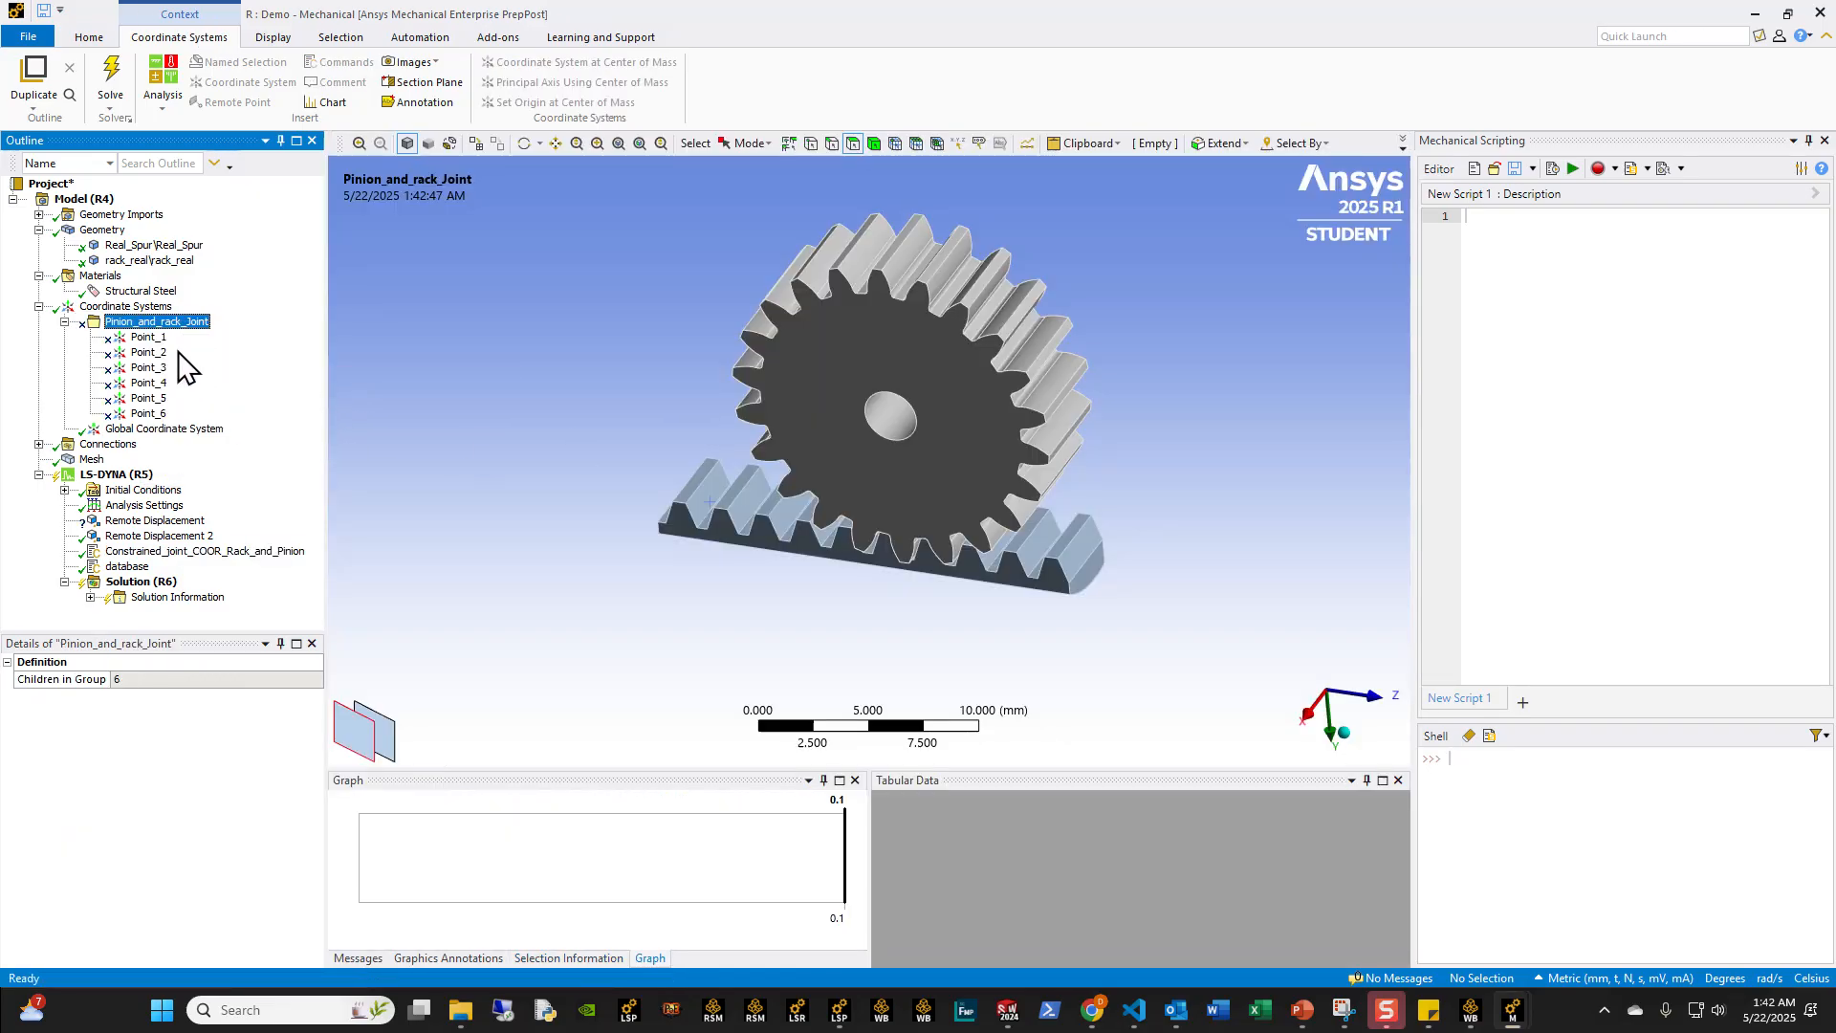
left_click(139, 307)
right_click(150, 323)
left_click(199, 333)
Step: Examine the gear's Remote Displacement, its reference coordinate system Point_1, and the rack-and-pinion keyword snippet
left_click(155, 520)
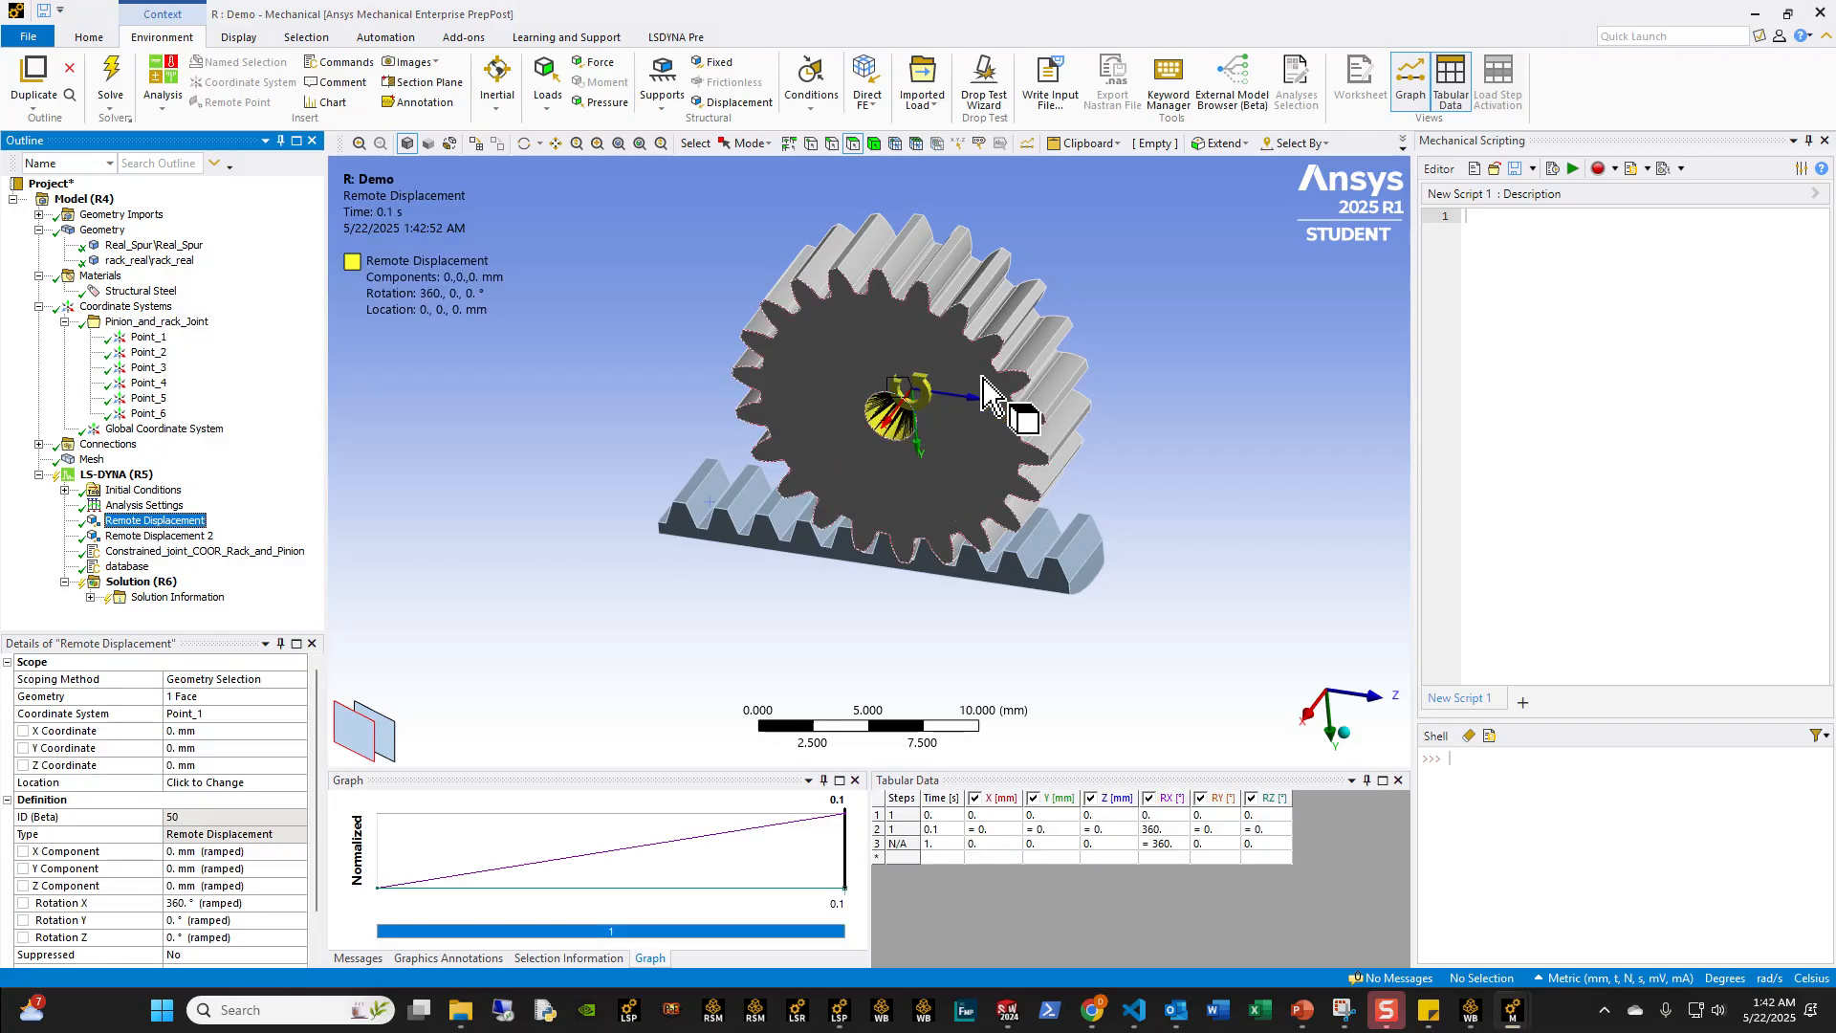
middle_click_drag(904, 411, 1047, 388)
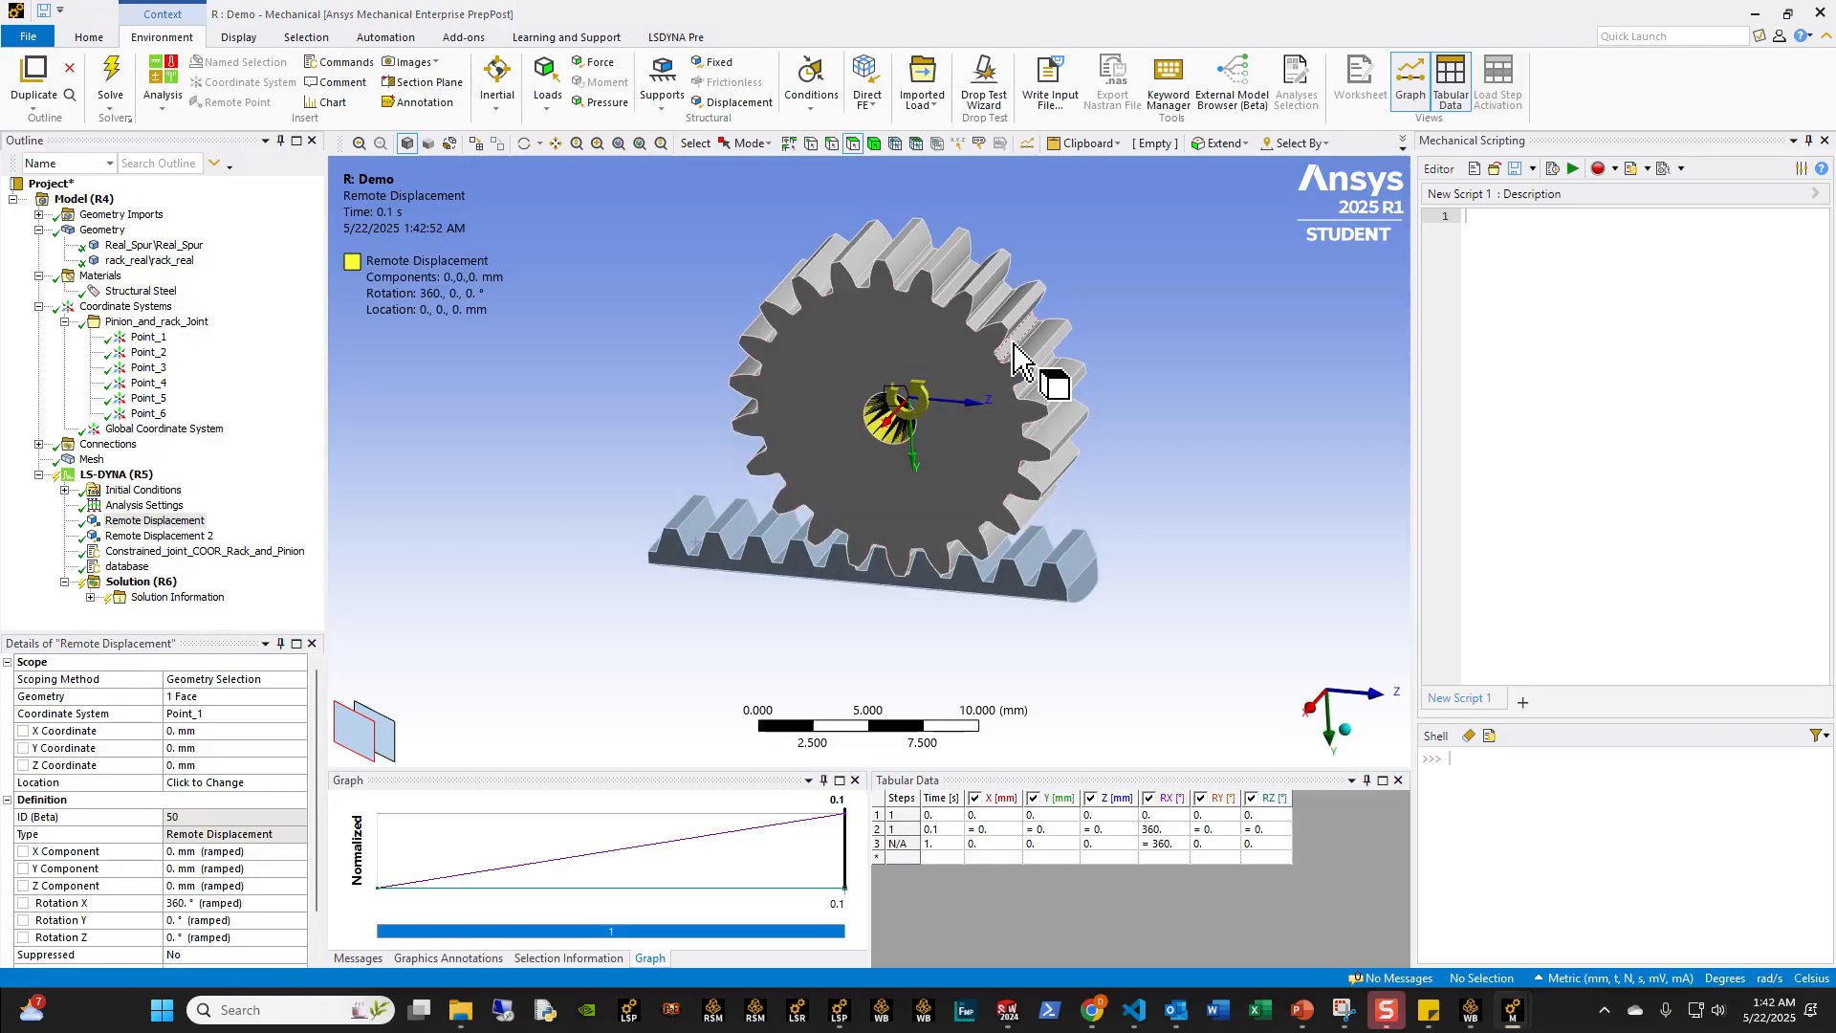
left_click(147, 339)
left_click(148, 413, "shift")
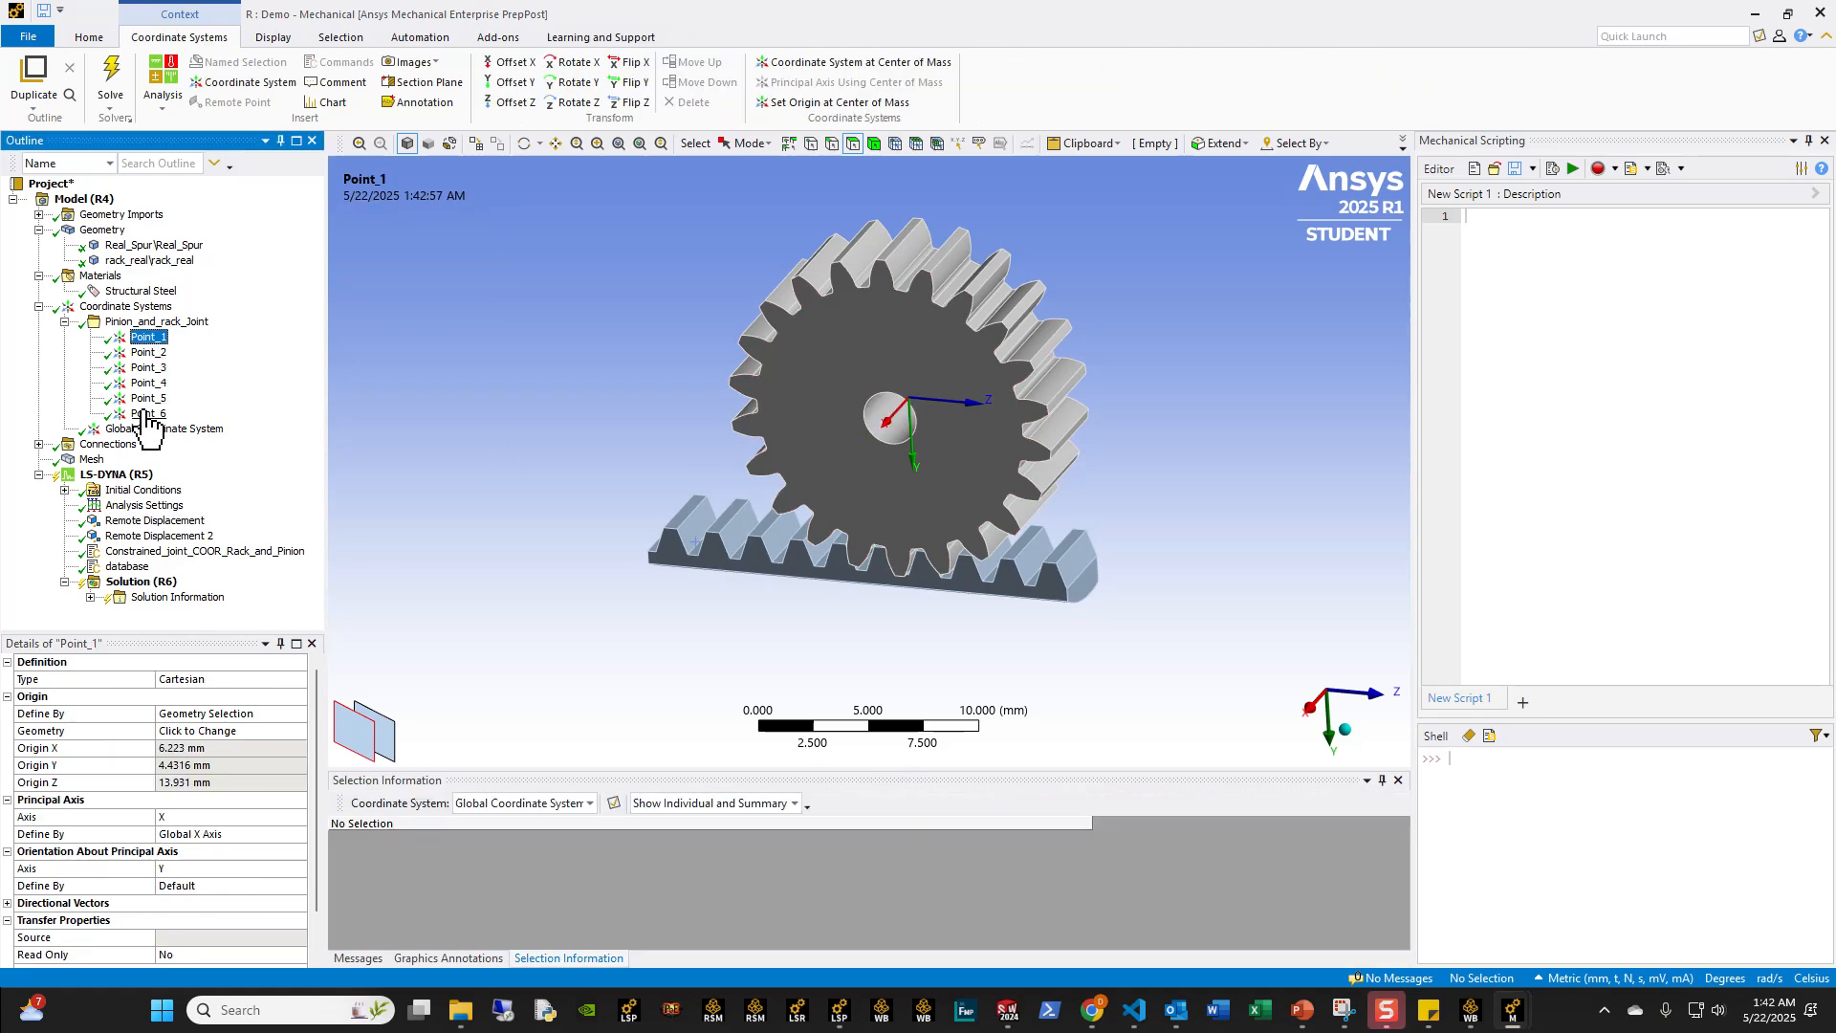
left_click(65, 323)
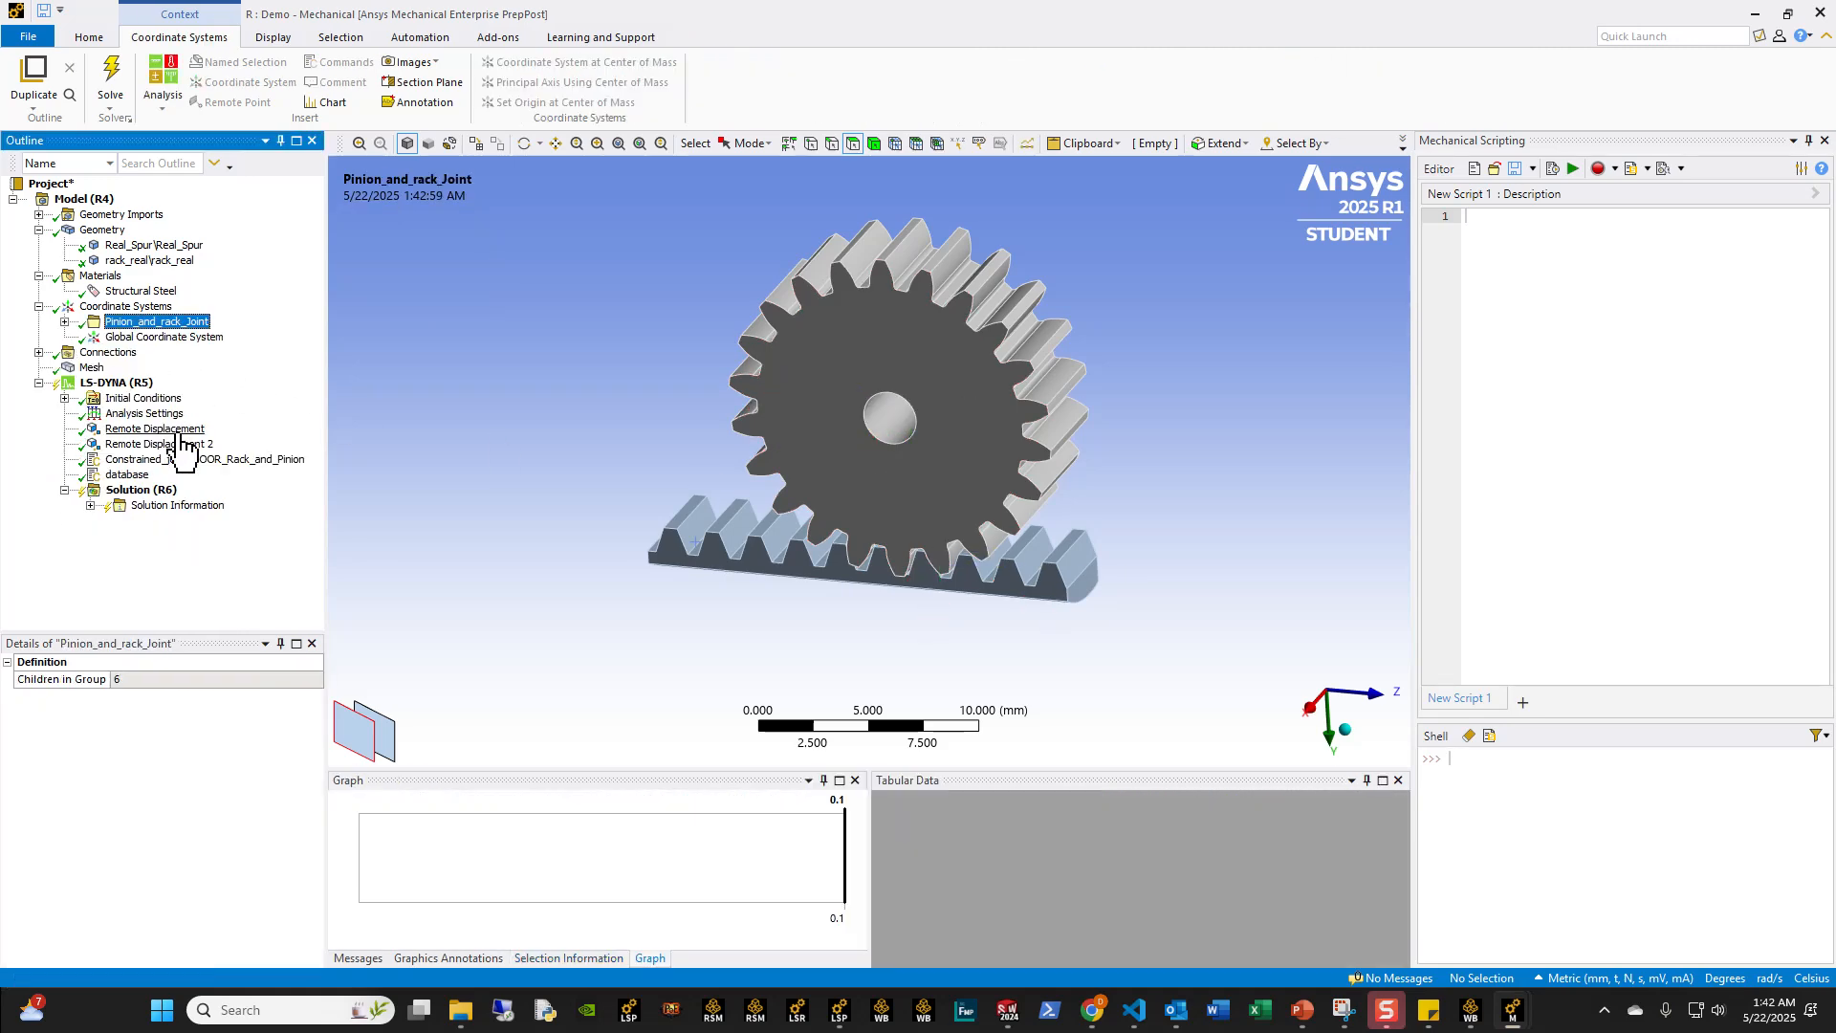
left_click(254, 461)
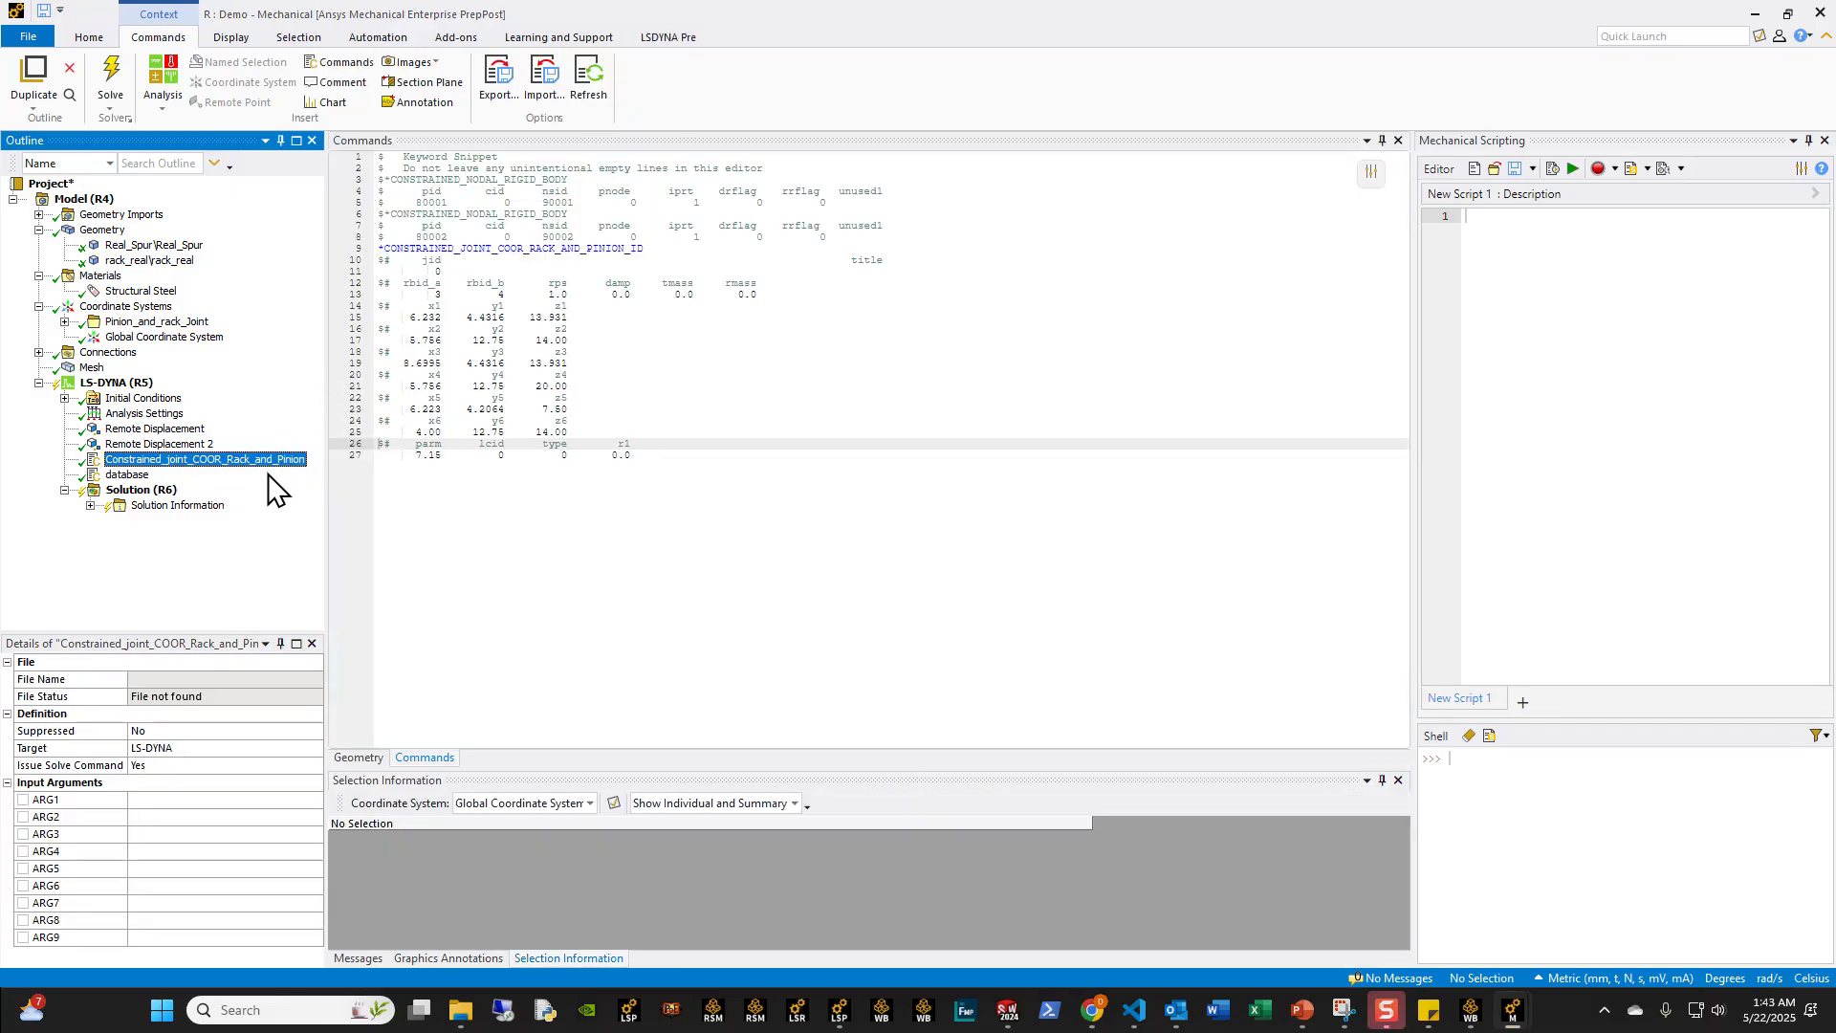
Step: Switch to PowerPoint and play the rack-and-pinion result animation on slide 19
left_click(142, 490)
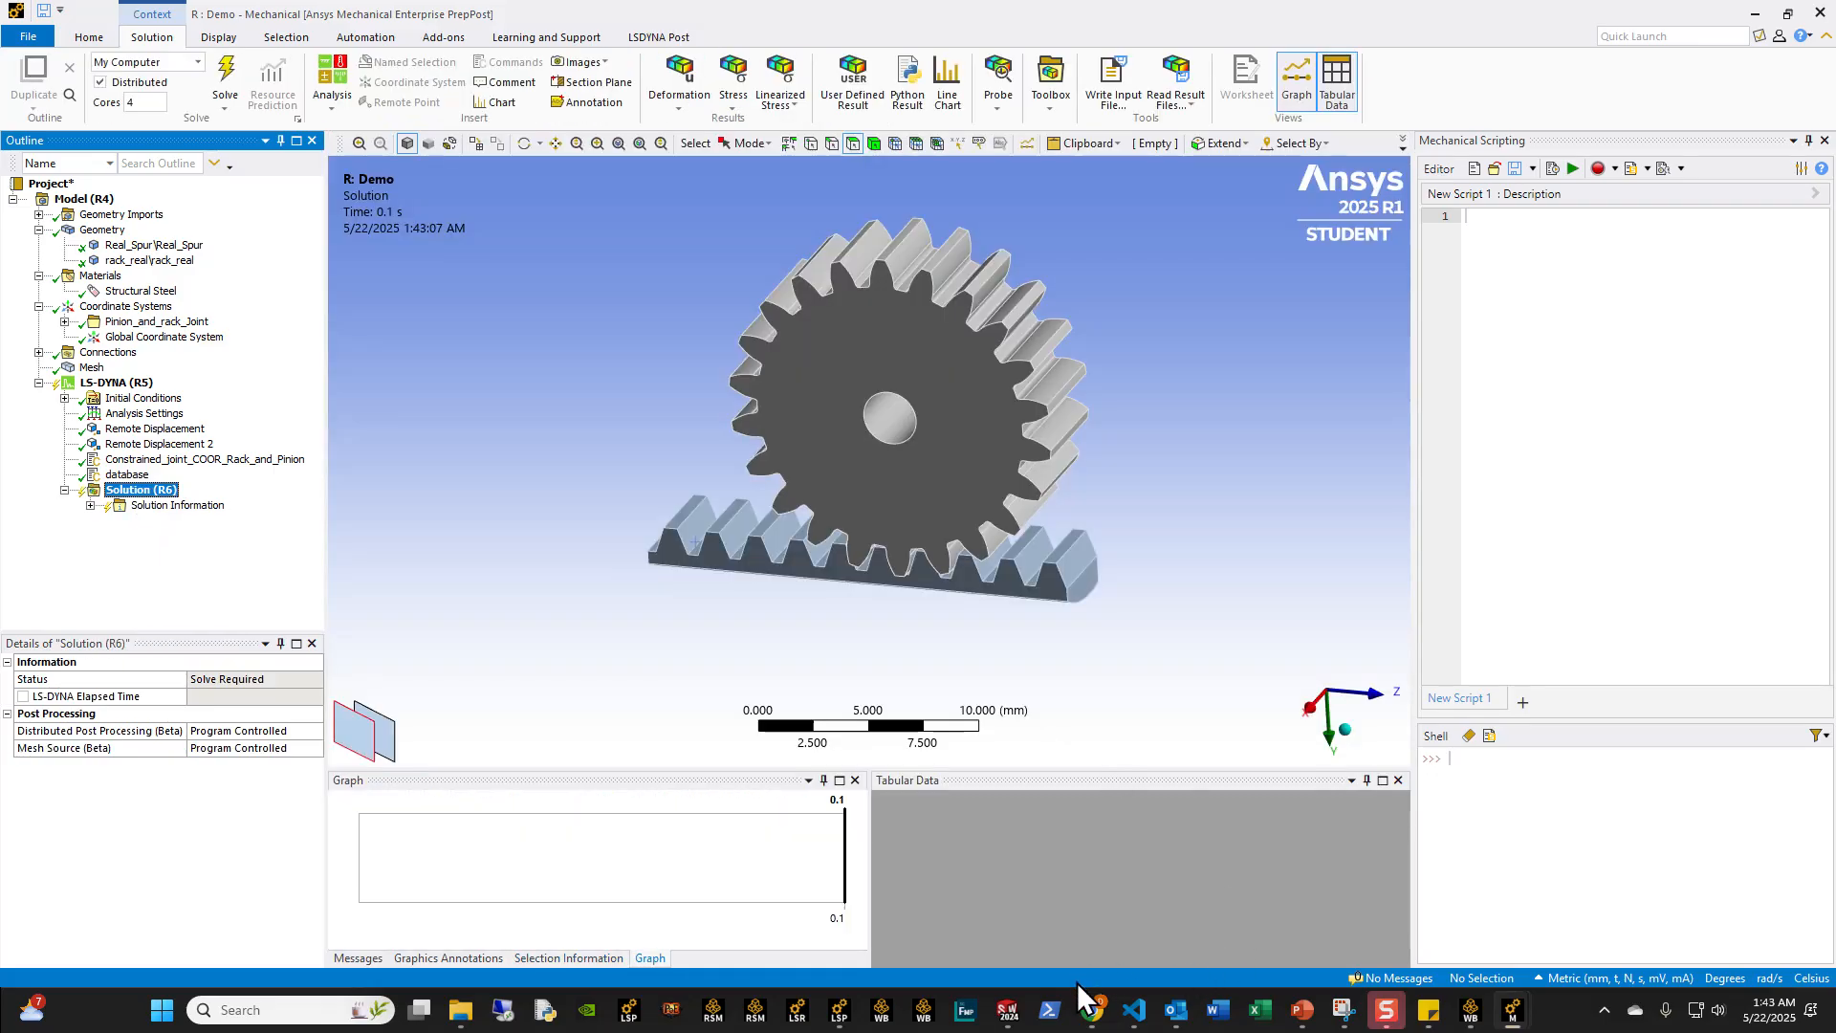
left_click(1300, 1025)
left_click(136, 859)
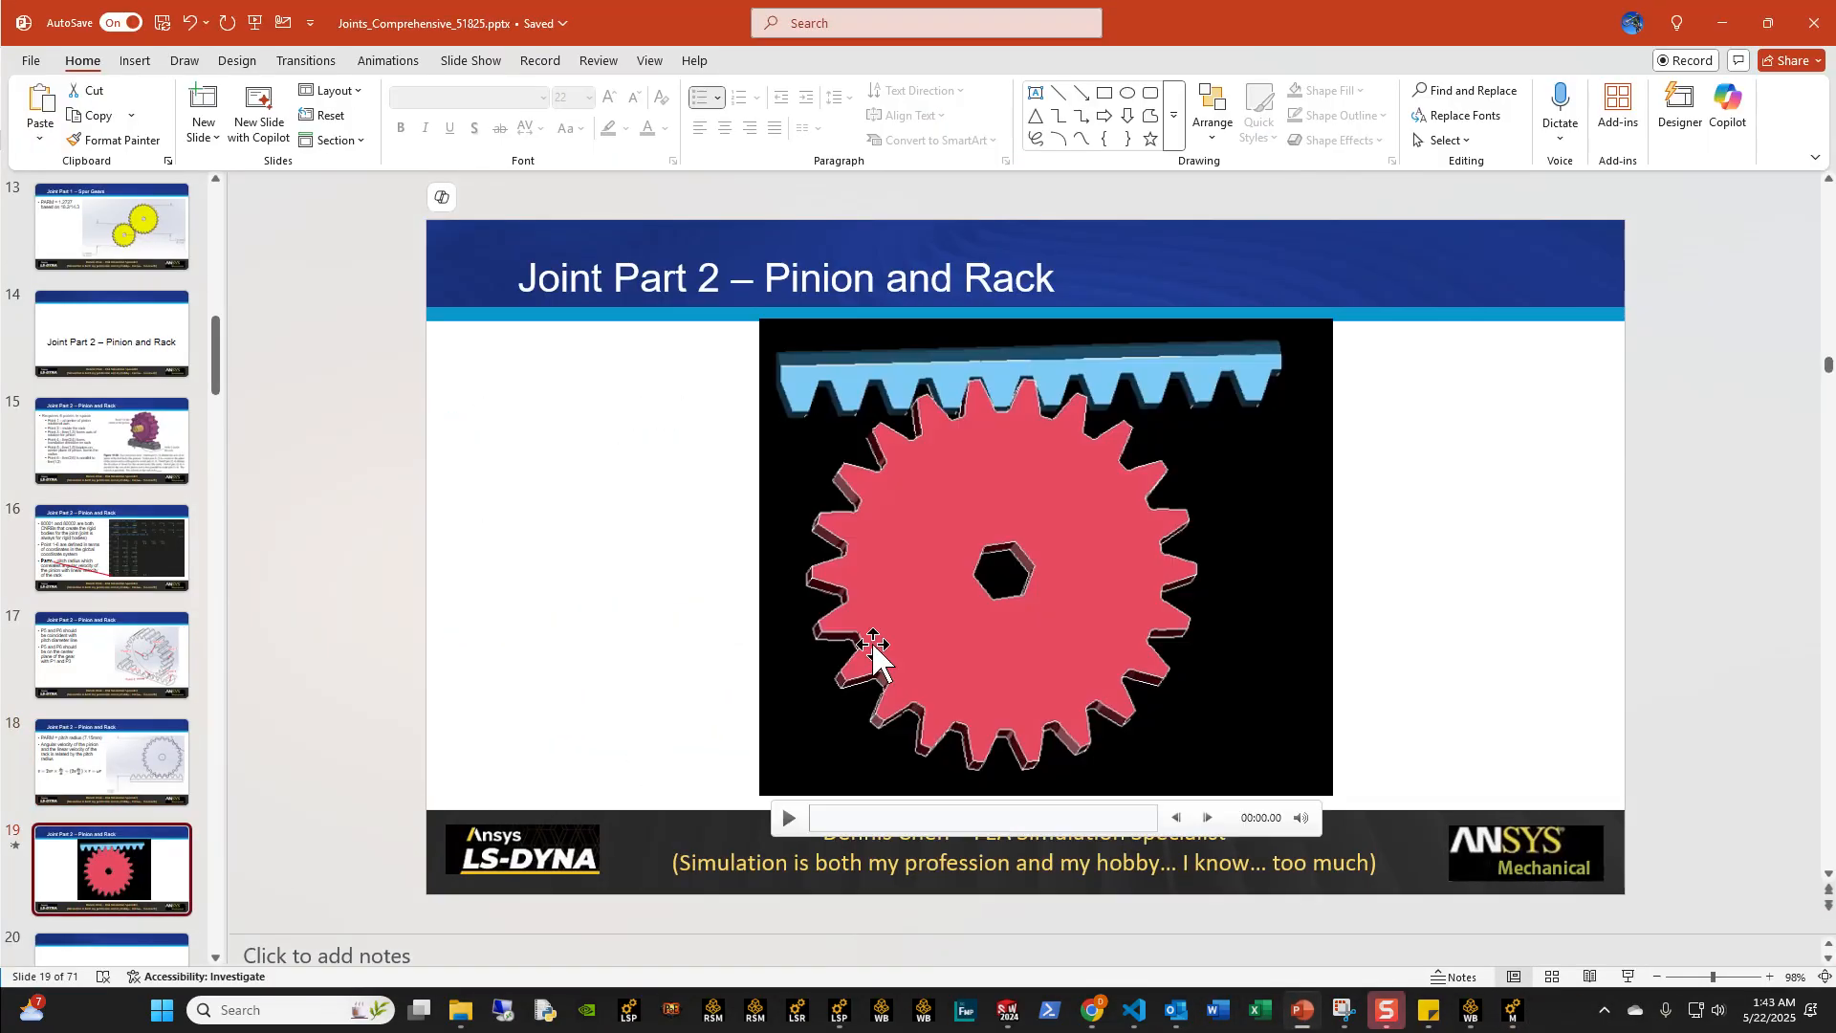
left_click(794, 818)
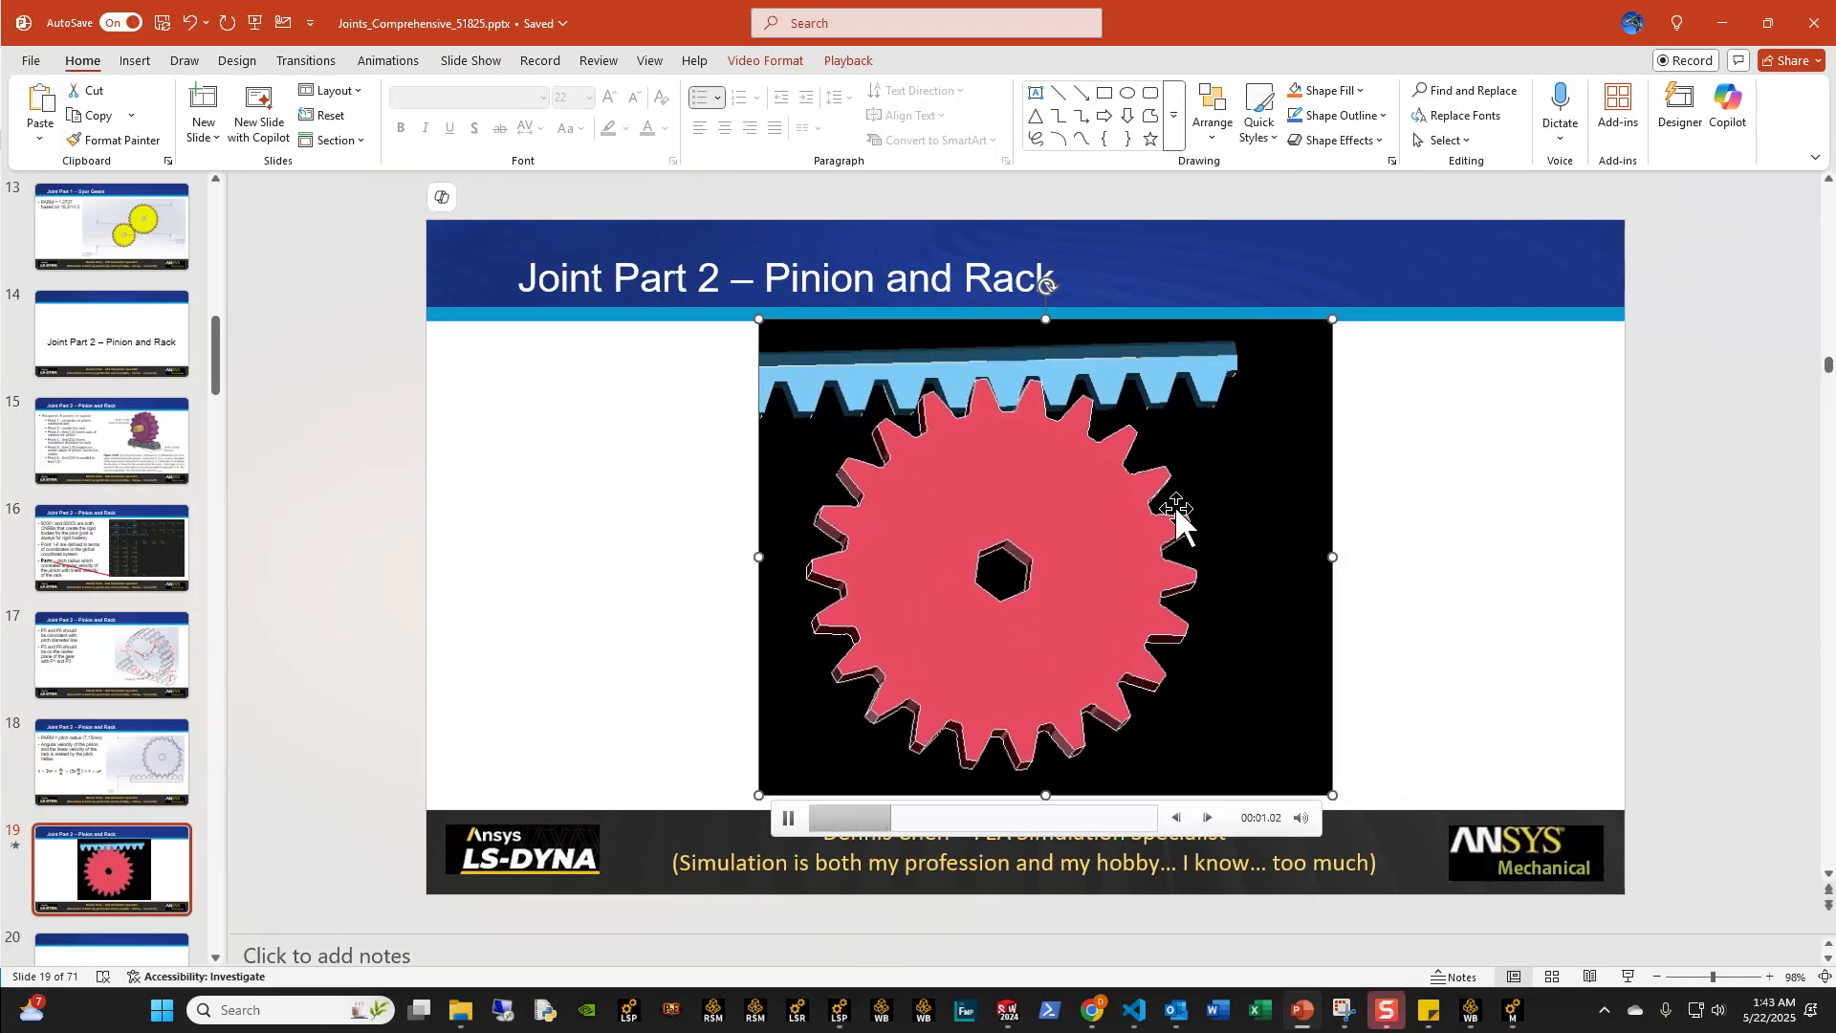